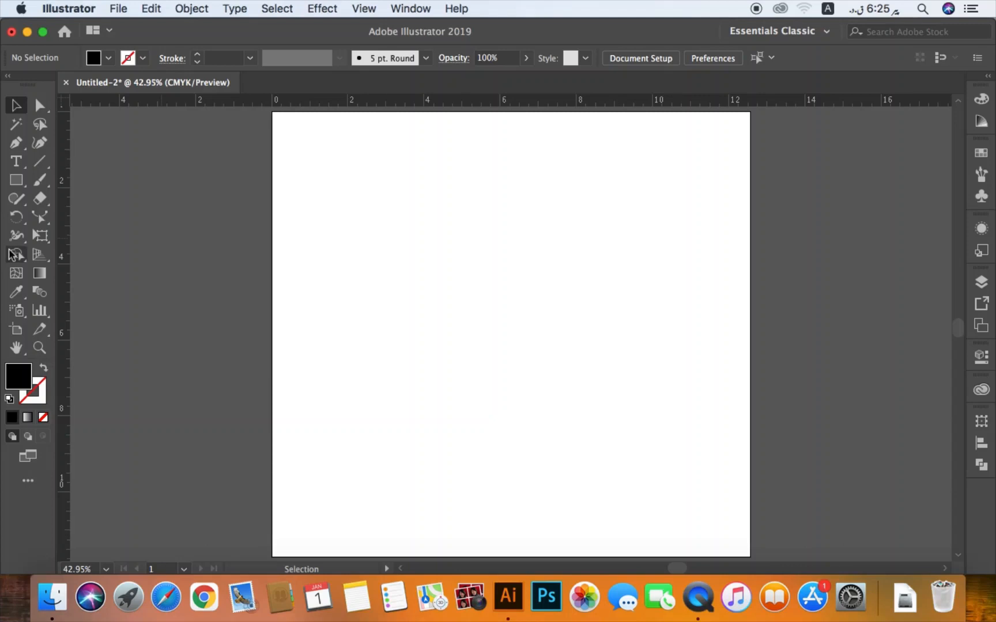
- Place a placeholder line of point text in the upper part of the artboard and delete it
click(16, 164)
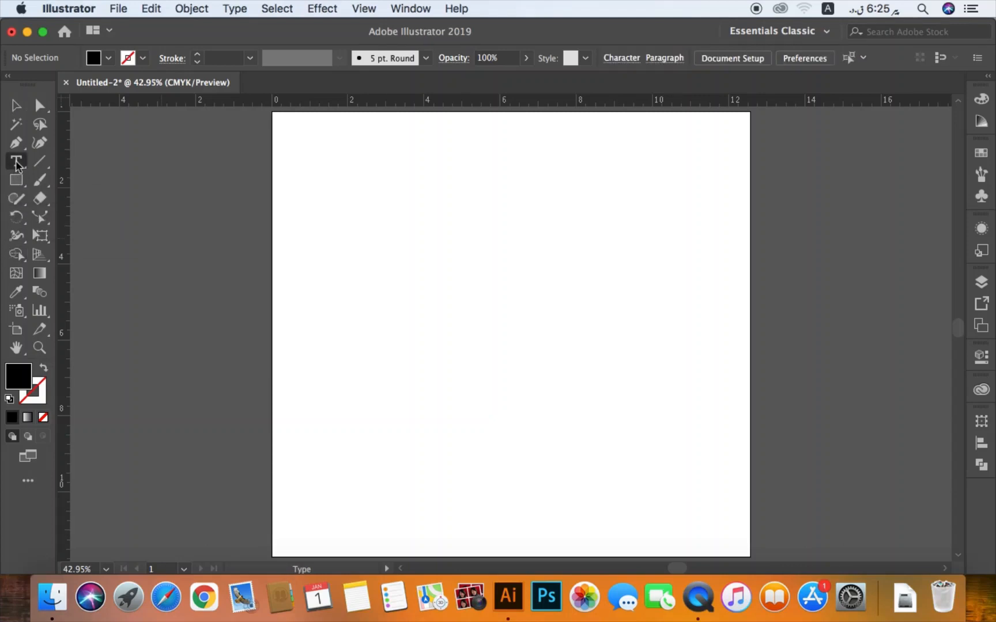
click(16, 164)
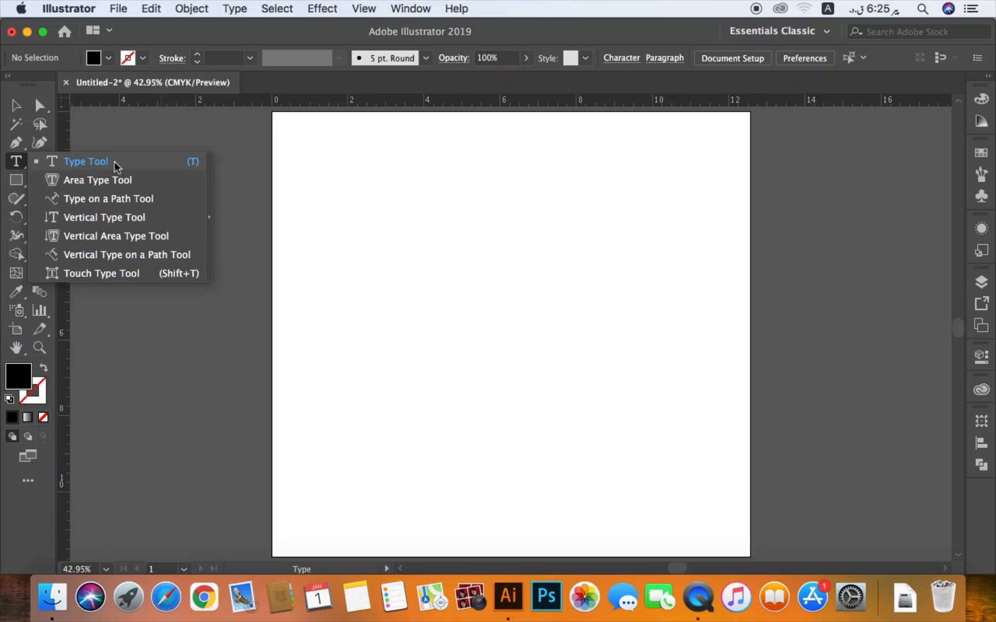
click(368, 184)
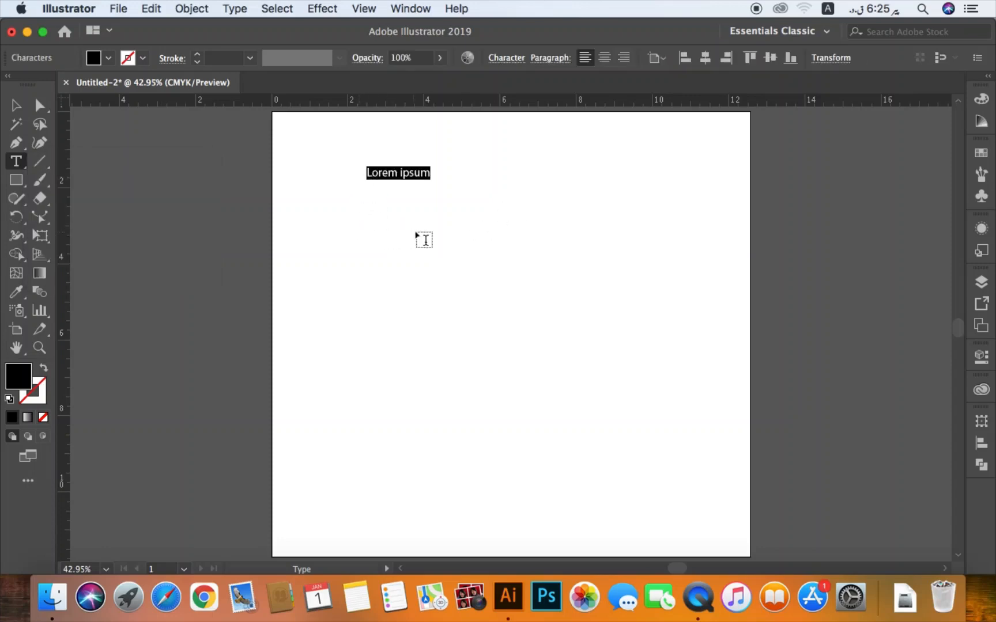
click(15, 105)
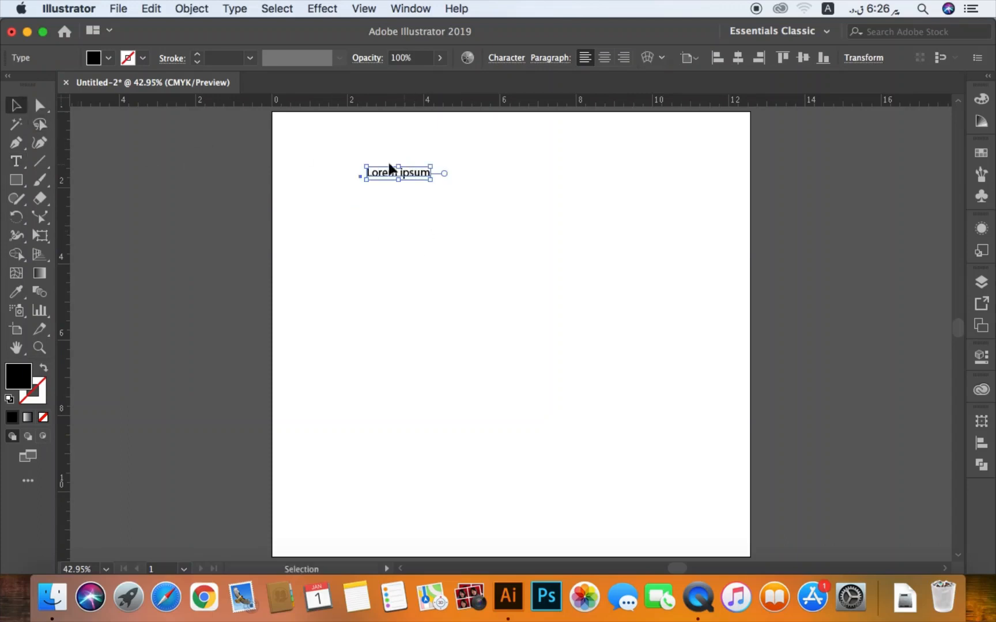
key(BackSpace)
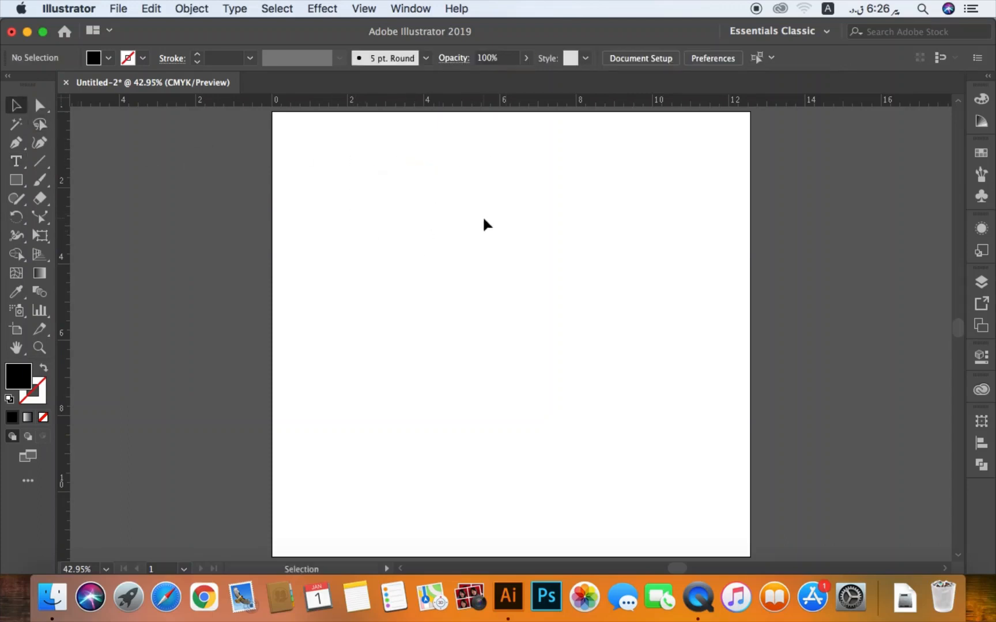
- Add a point text reading "Family Tree" in the upper part of the artboard
key(t)
click(385, 216)
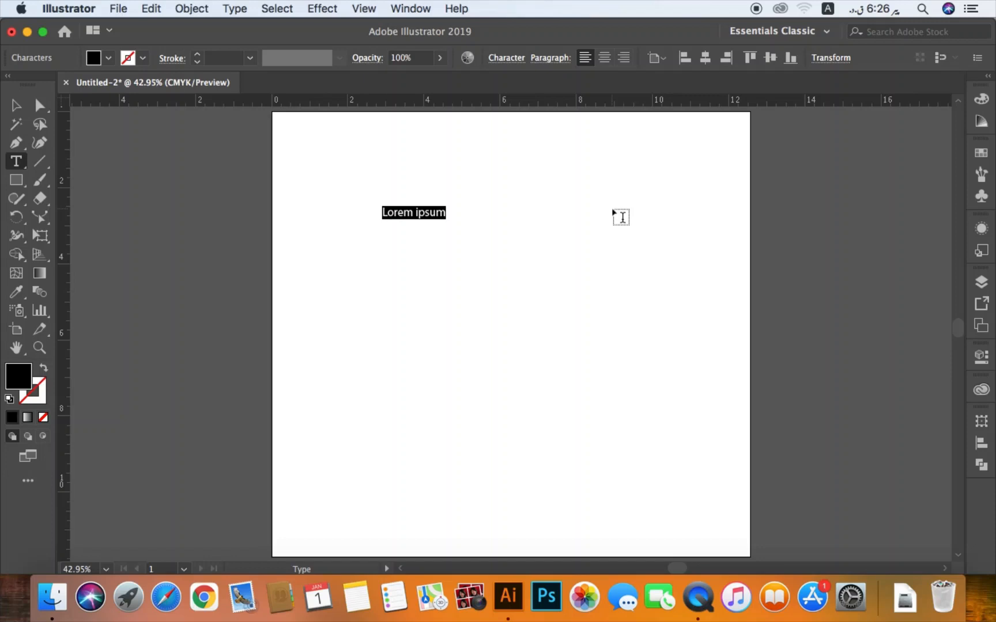
text(Family T)
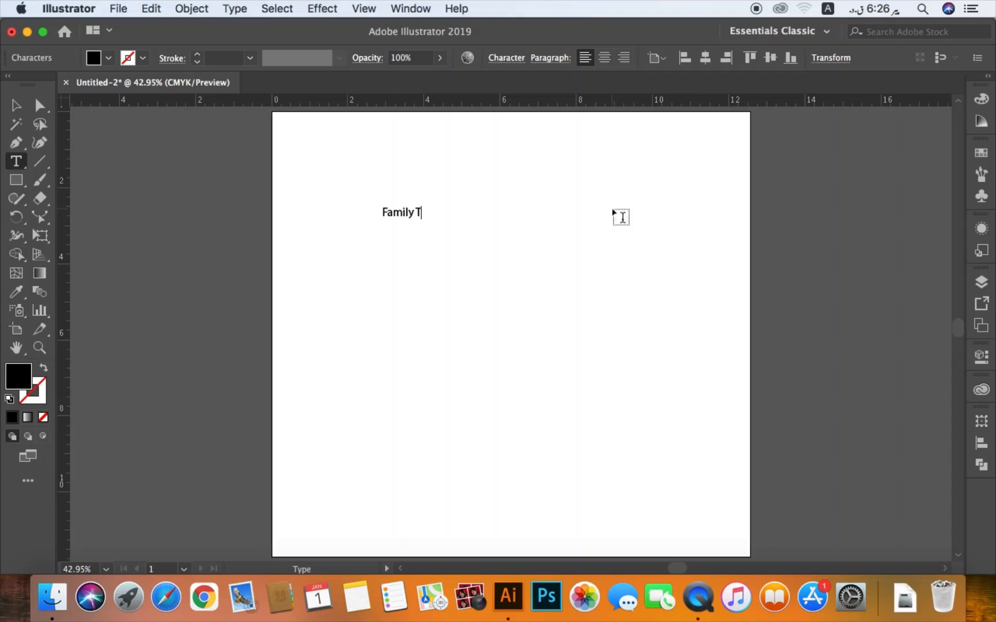
text(ree)
click(16, 105)
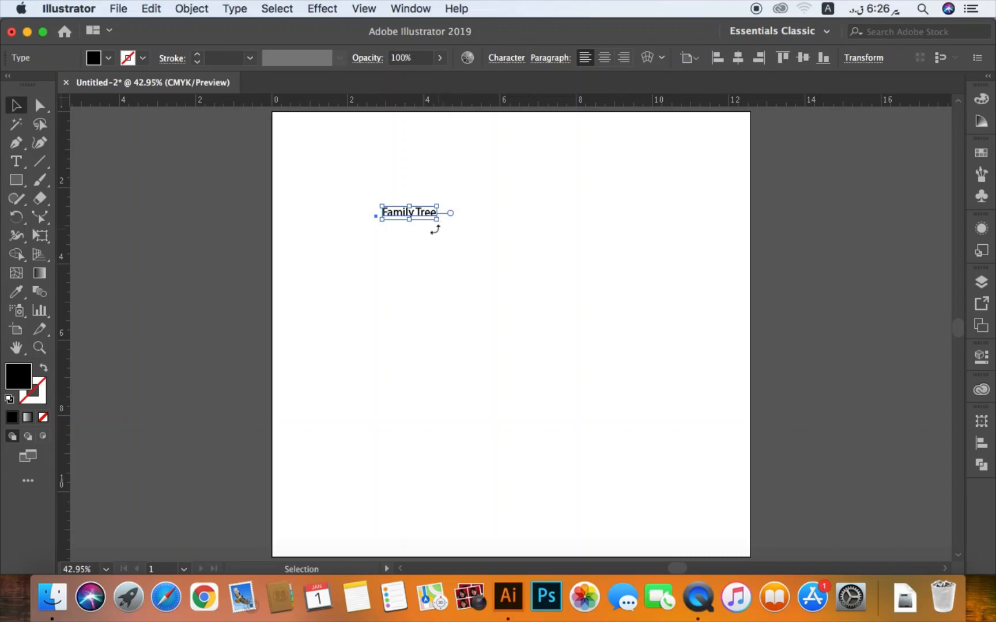
- Move the "Family Tree" text toward the middle of the artboard and delete it
click(427, 231)
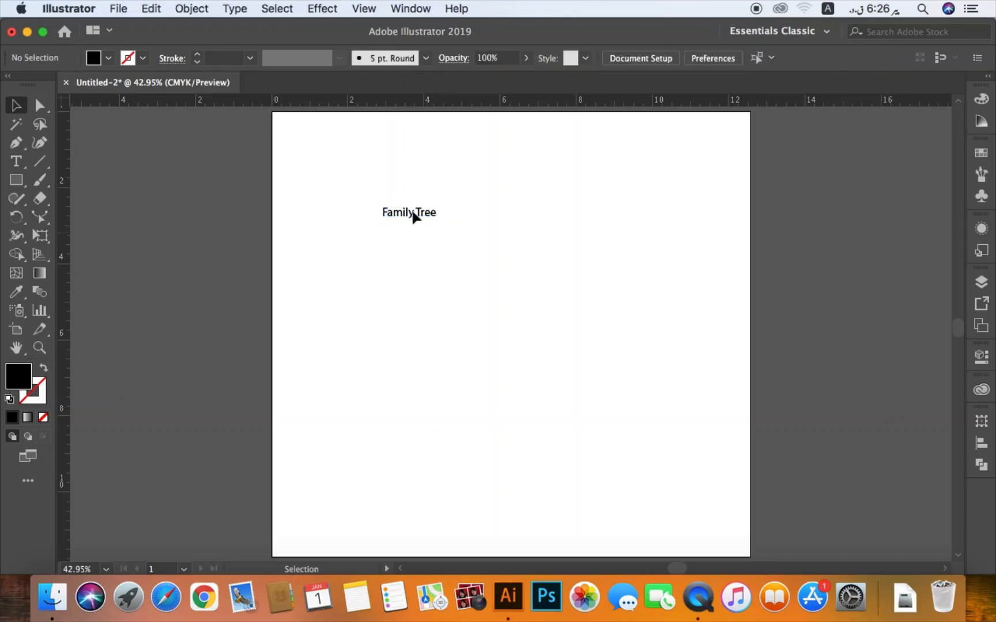
drag(439, 224, 507, 238)
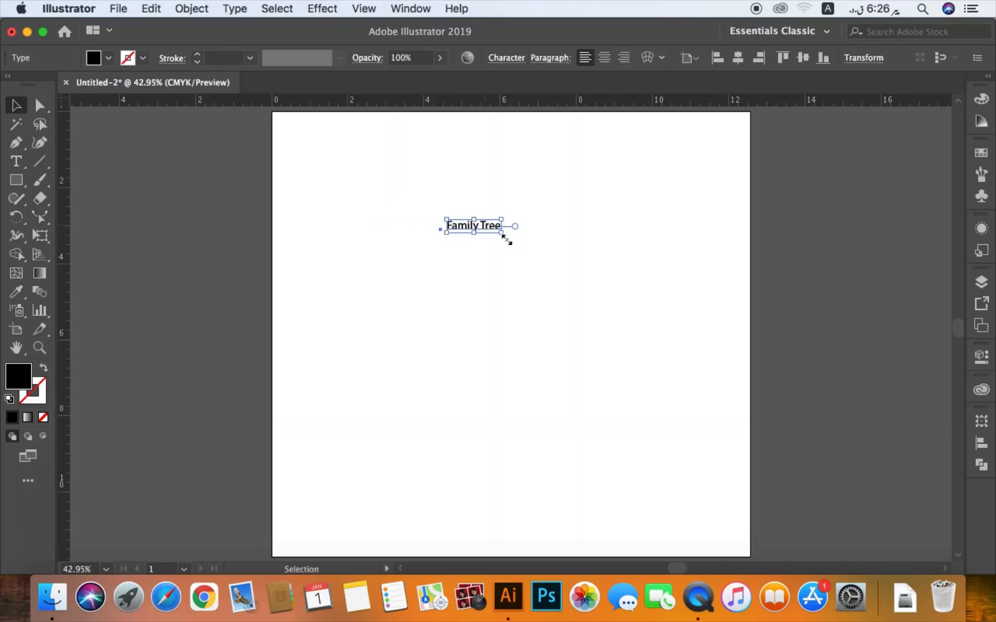
key(Delete)
- Place a placeholder line of point text near the artboard's upper-right corner
key(t)
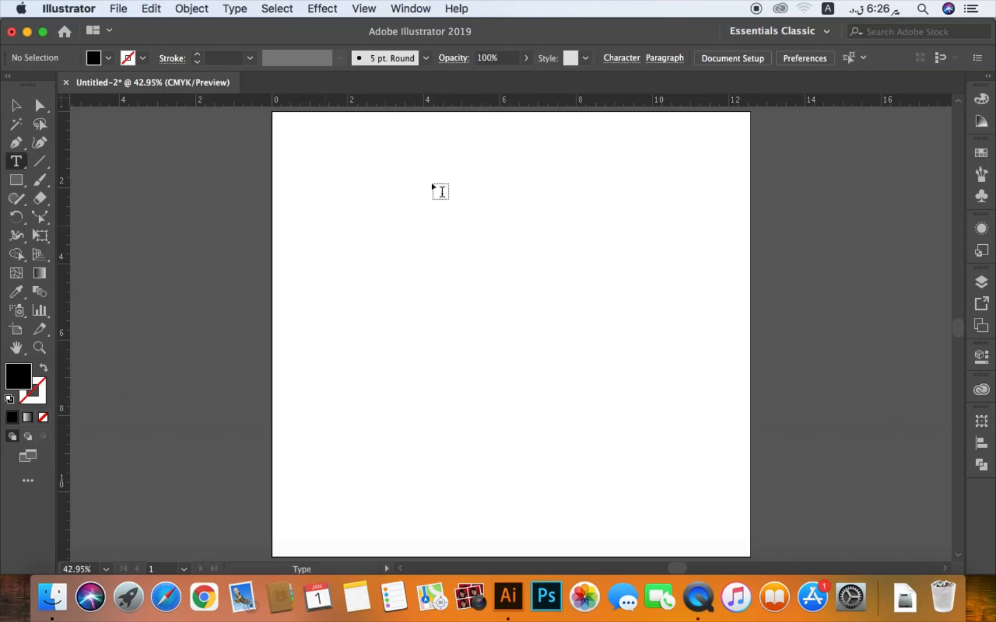
click(634, 173)
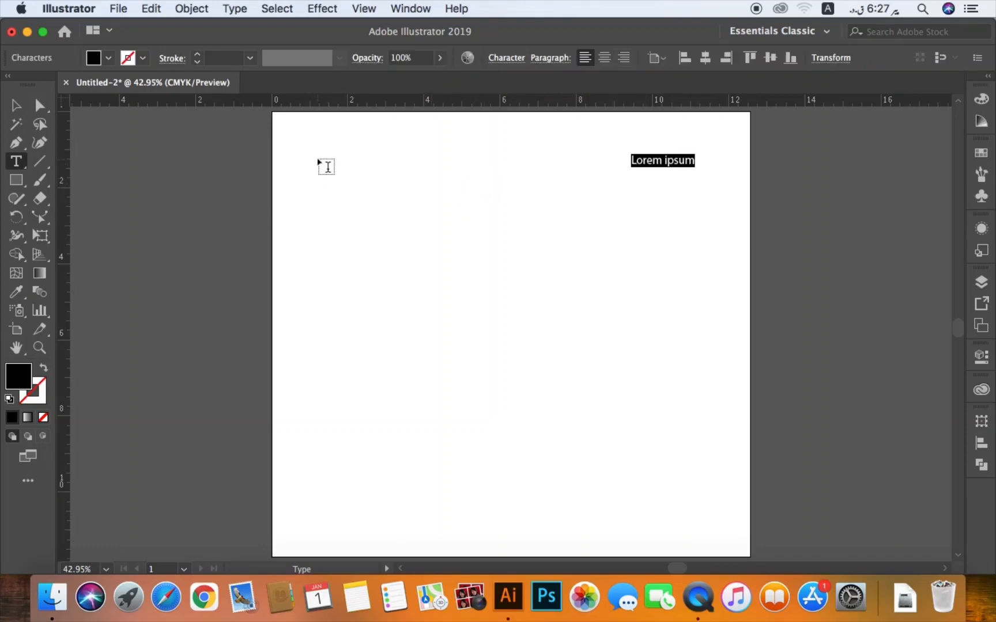
- Draw a large area-type frame filled with the sample text "dsafdfj", and delete the frame after clearing its text
drag(316, 155, 613, 474)
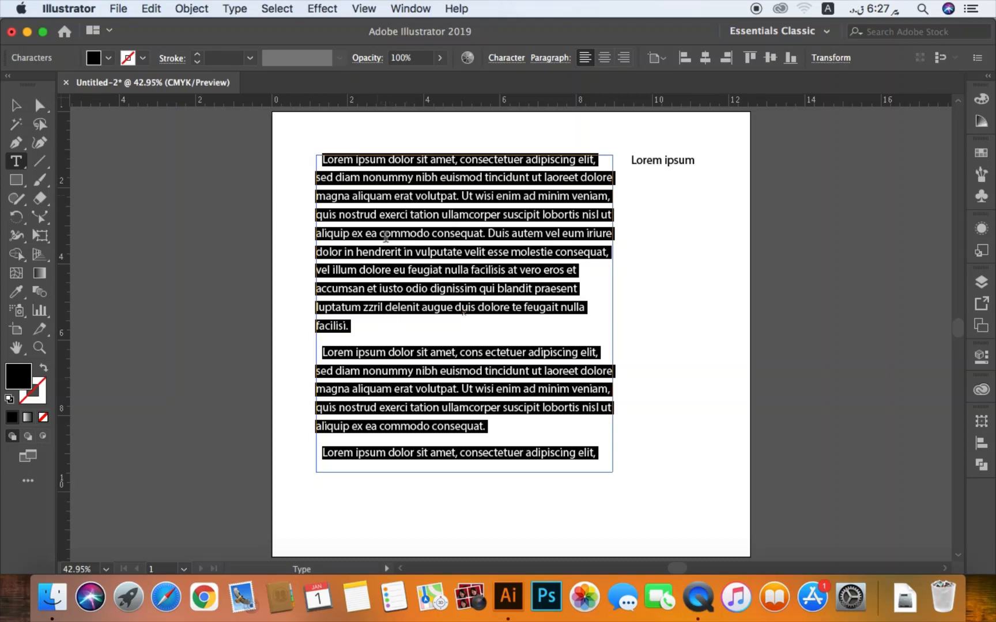
text(dsafdfj)
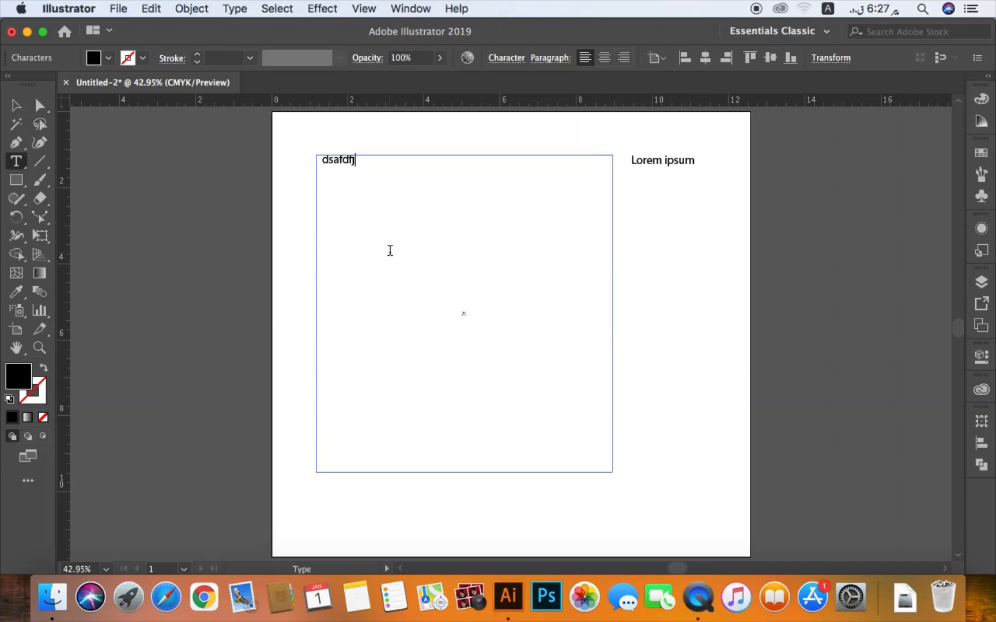
key(BackSpace)
key(BackSpace)
key(BackSpace)
key(BackSpace)
key(BackSpace)
key(BackSpace)
key(BackSpace)
key(Escape)
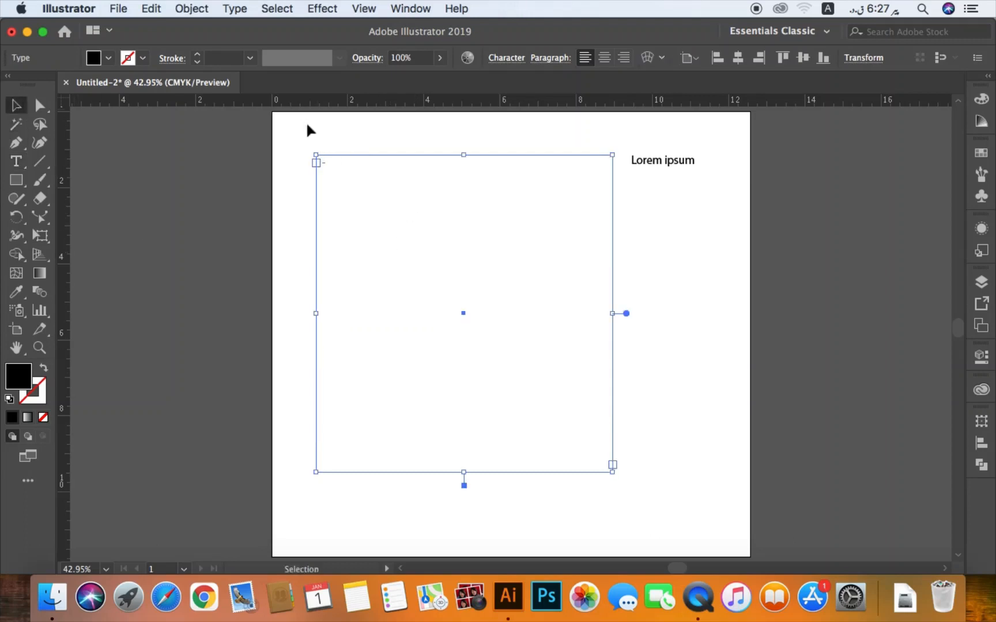
drag(360, 143, 408, 197)
key(Delete)
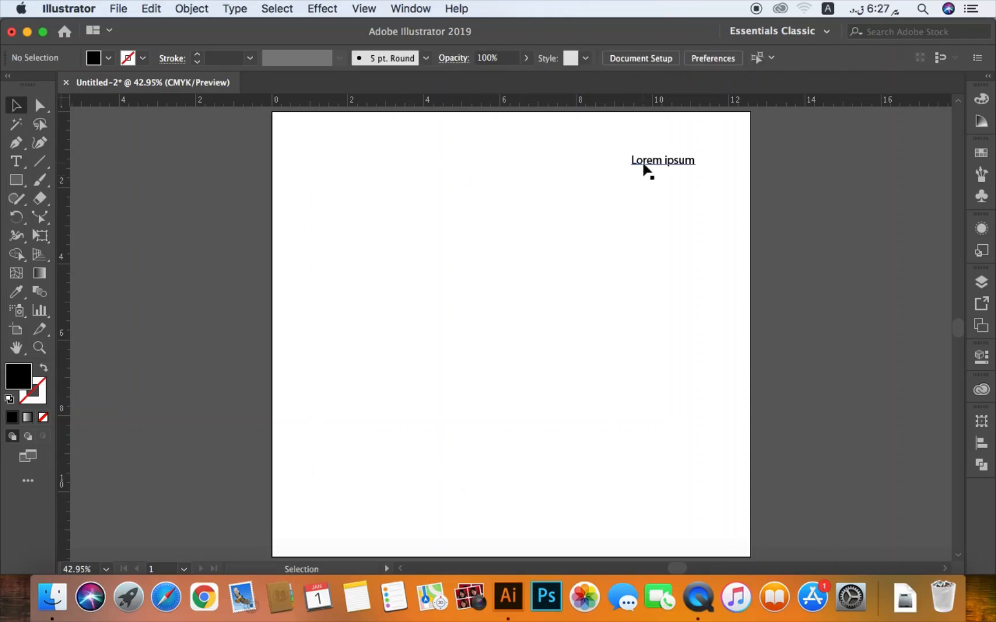
- Move the "Lorem ipsum" text to the upper middle of the artboard and replace its wording with "Family Tree"
drag(644, 169, 443, 261)
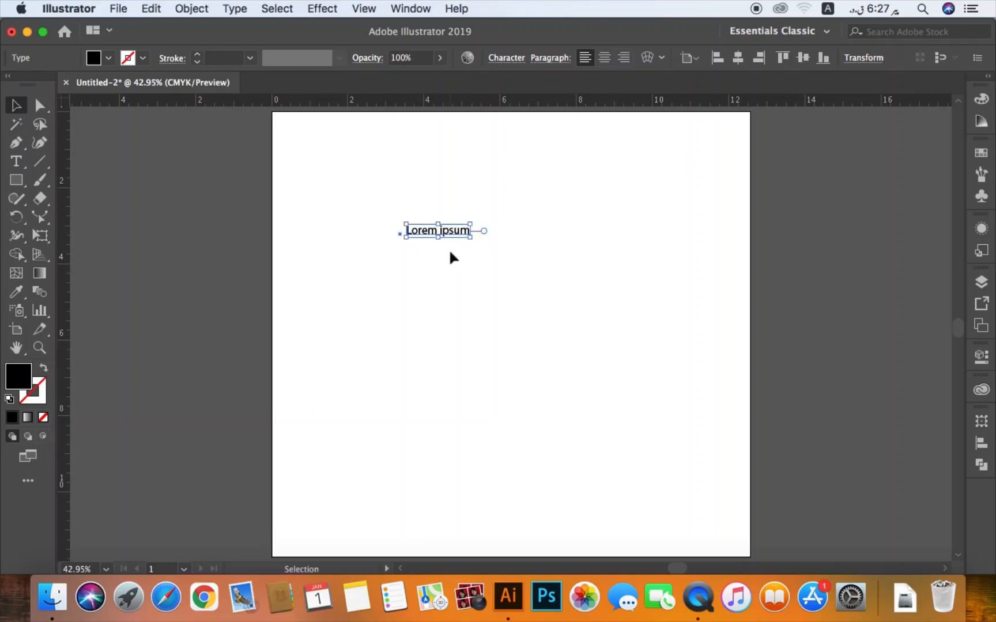
double_click(450, 231)
triple_click(451, 231)
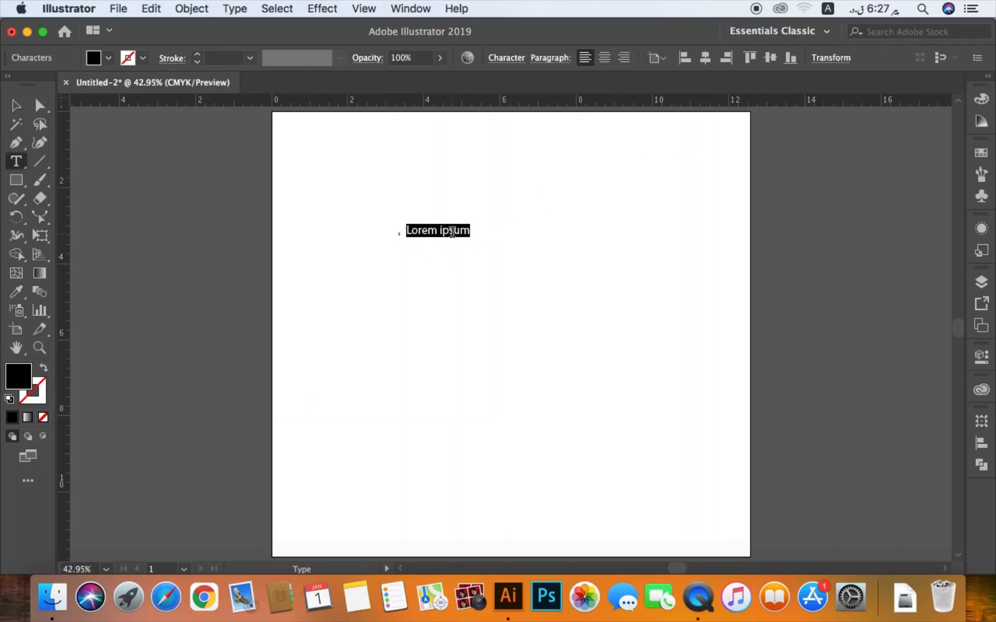
text(Family Tree)
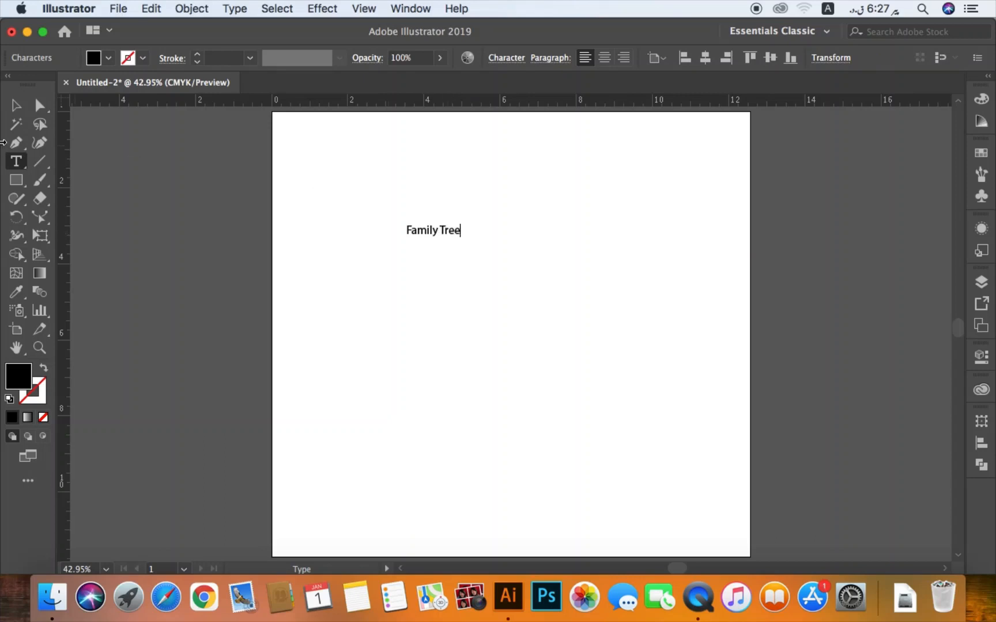
click(17, 108)
click(444, 217)
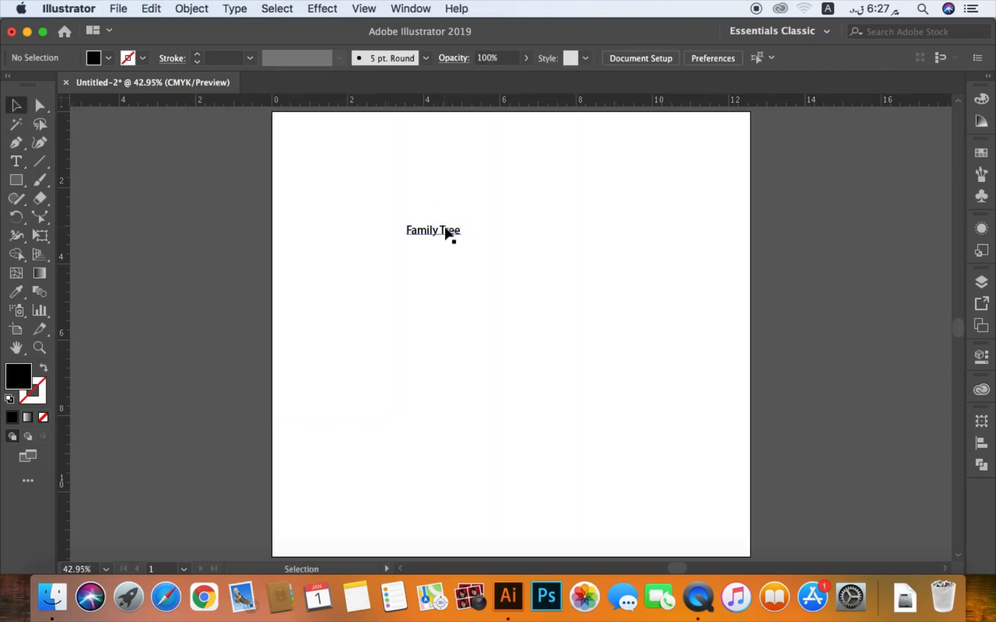
- Try enlarging the "Family Tree" text by its corner twice, undoing each resize
click(445, 228)
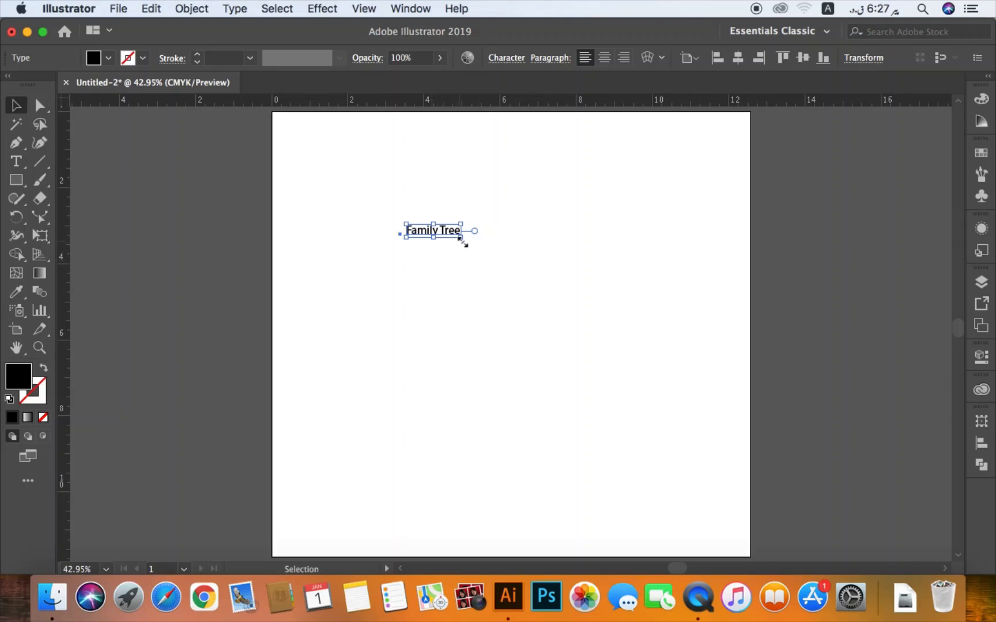
drag(461, 238, 540, 263)
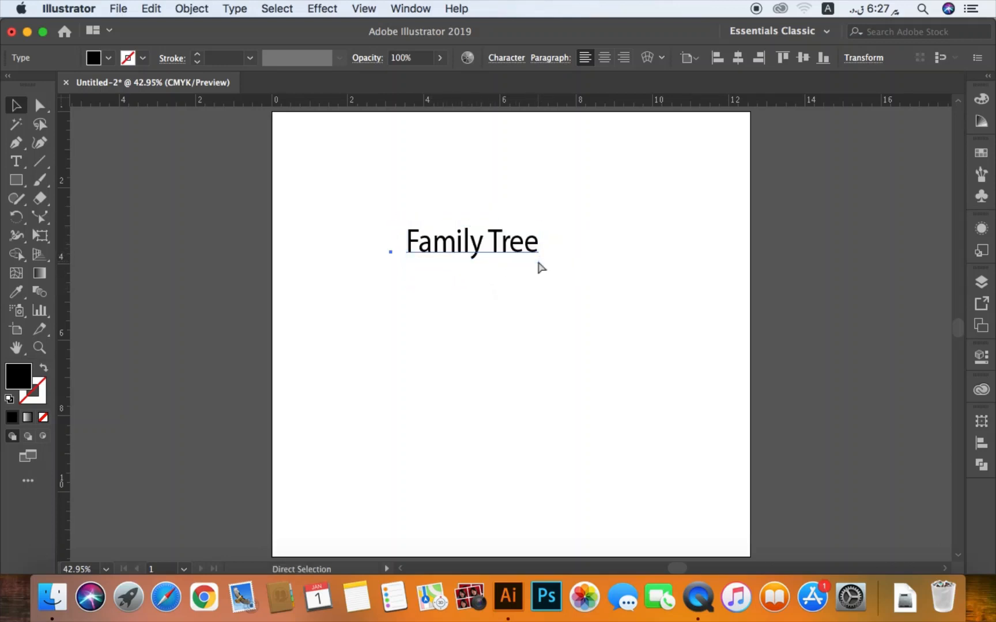
key(super+z)
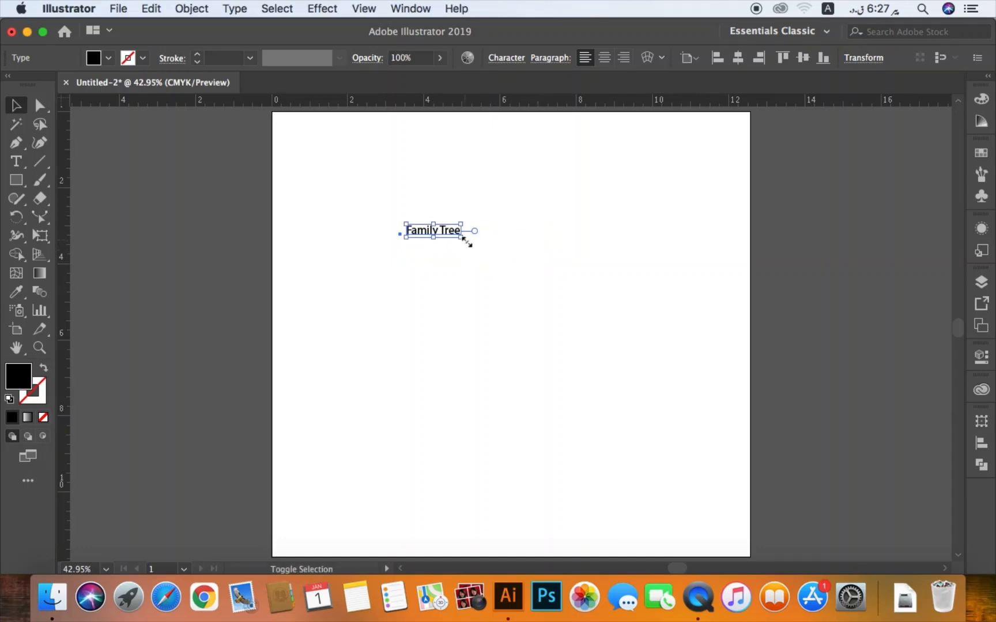
drag(464, 239, 566, 295)
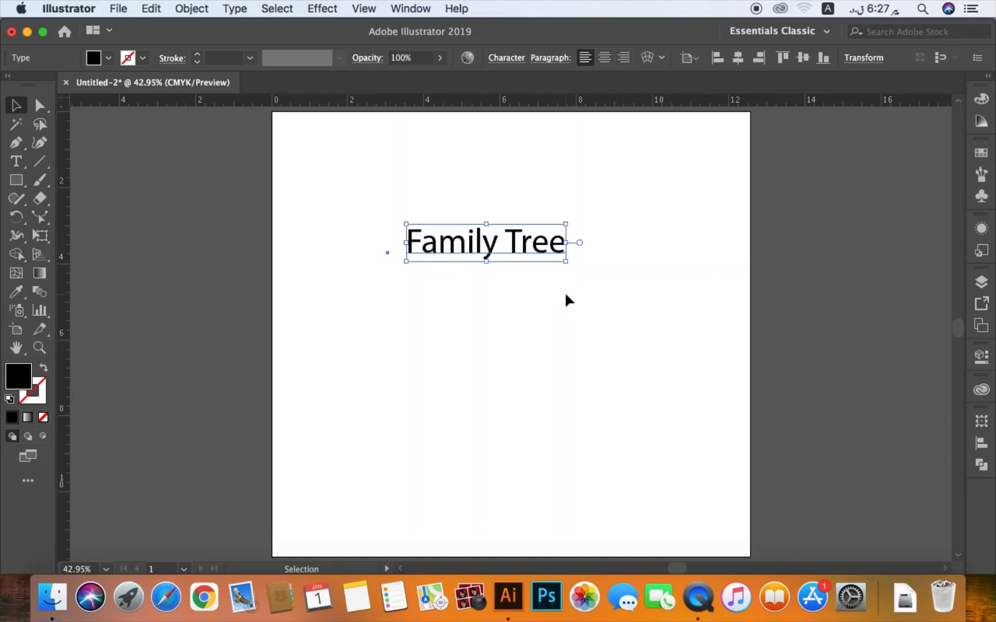
key(super+z)
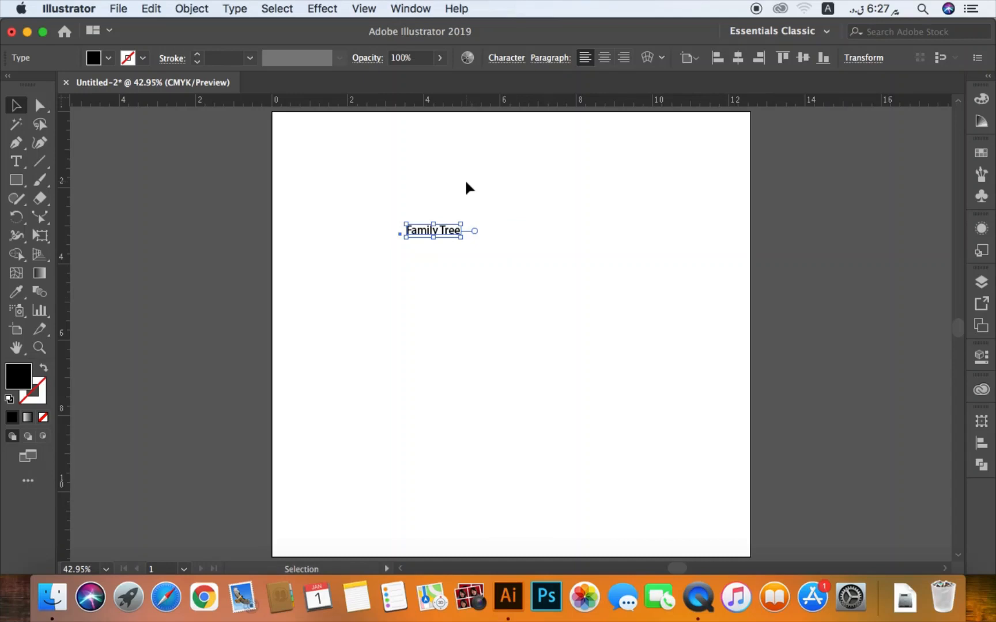
- View the character settings of the "Family Tree" text and close them
click(515, 62)
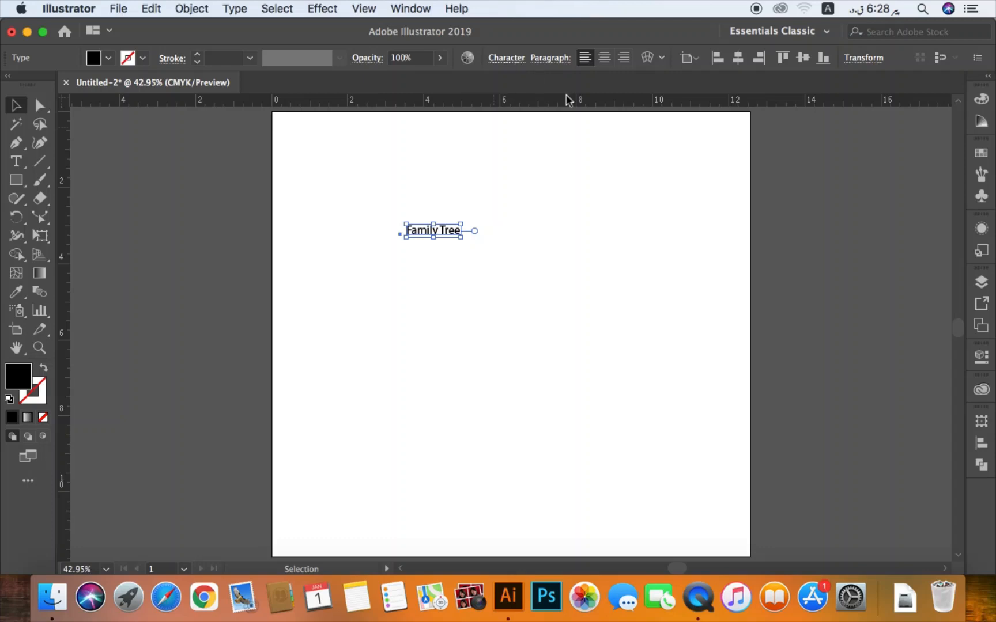
click(661, 162)
key(super+t)
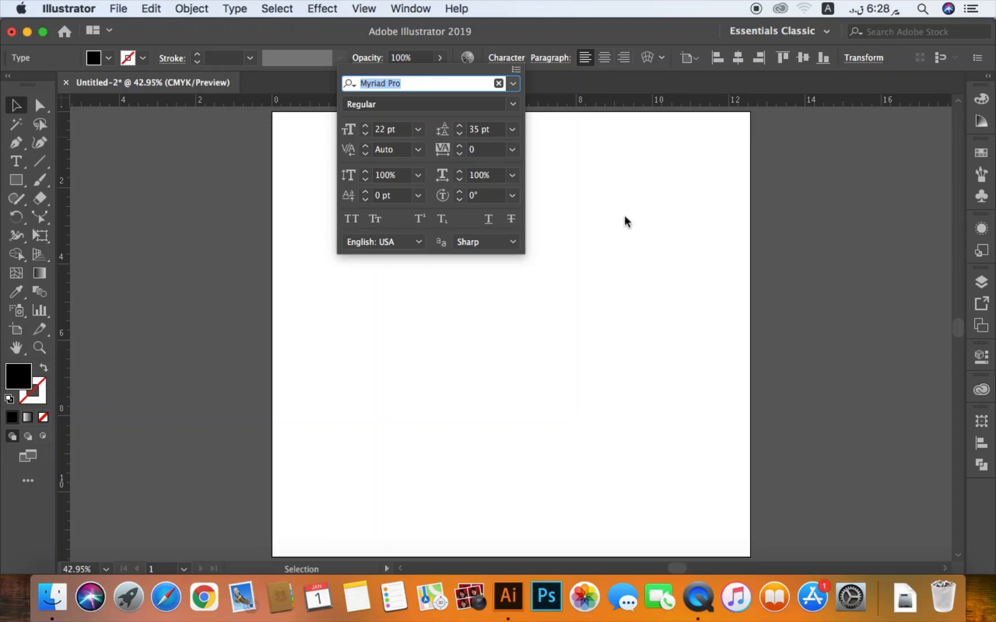
click(627, 236)
key(super+t)
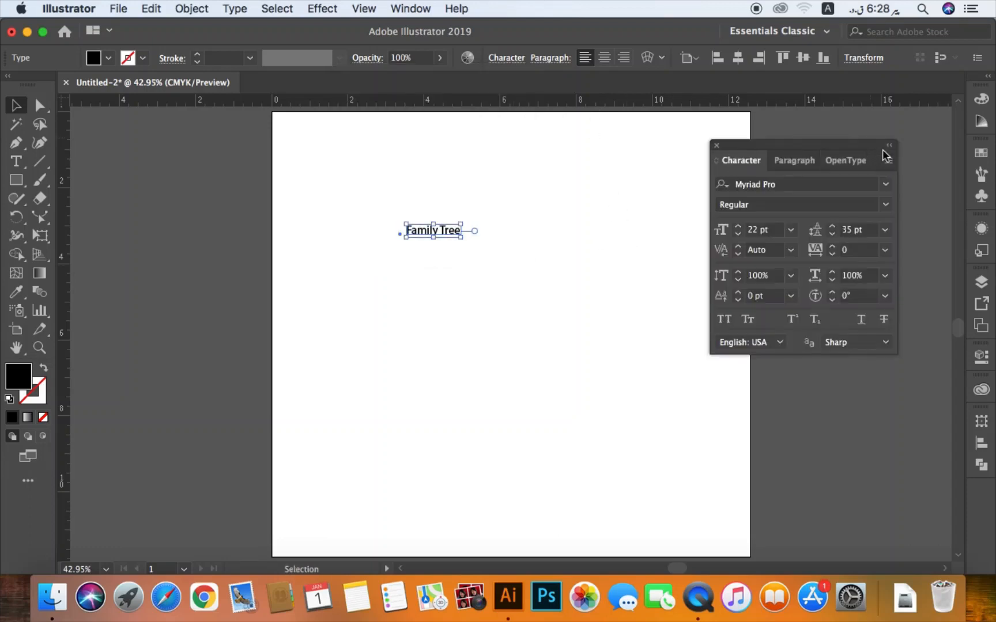
click(718, 146)
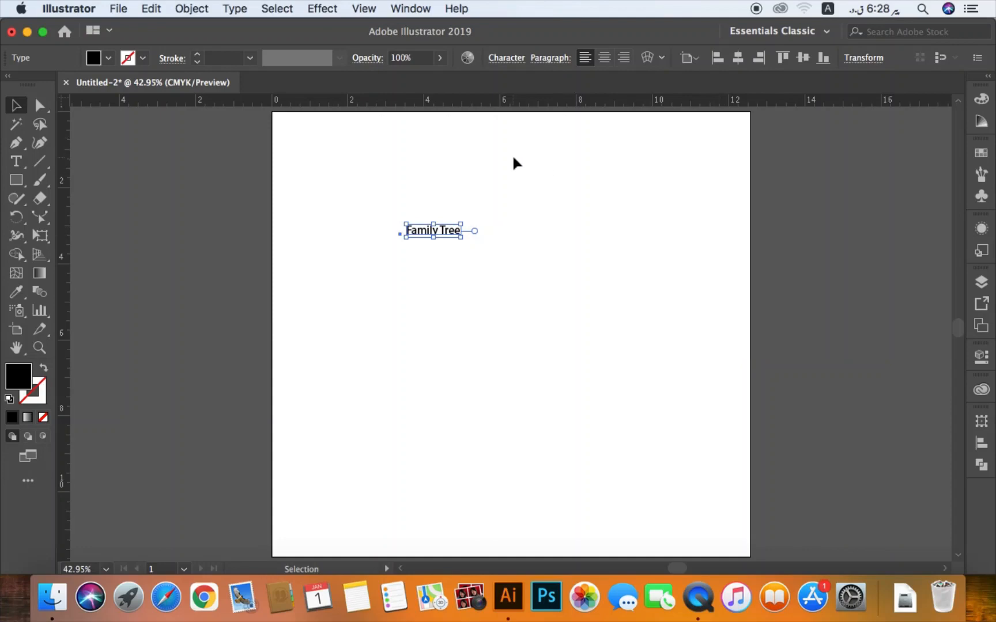
- Show the Character panel for the selected "Family Tree" text
click(410, 8)
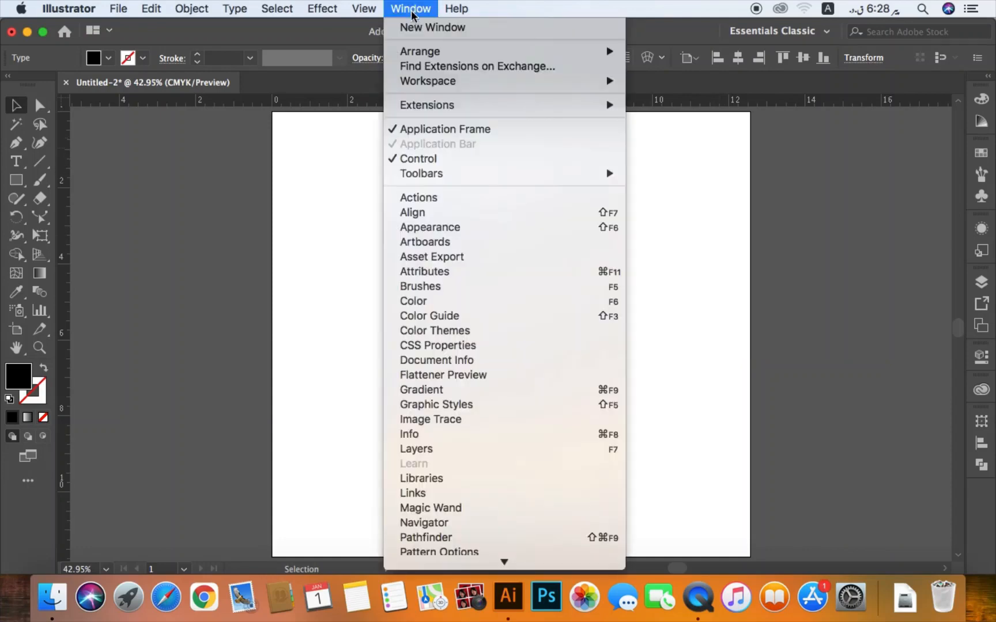
scroll(525, 477, down, 4)
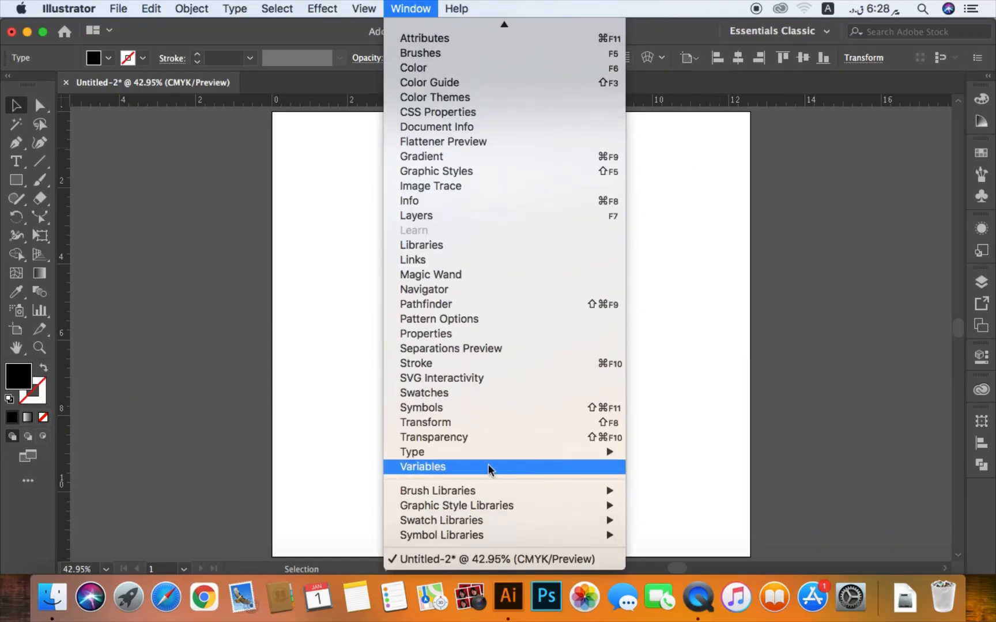
mouse_move(491, 458)
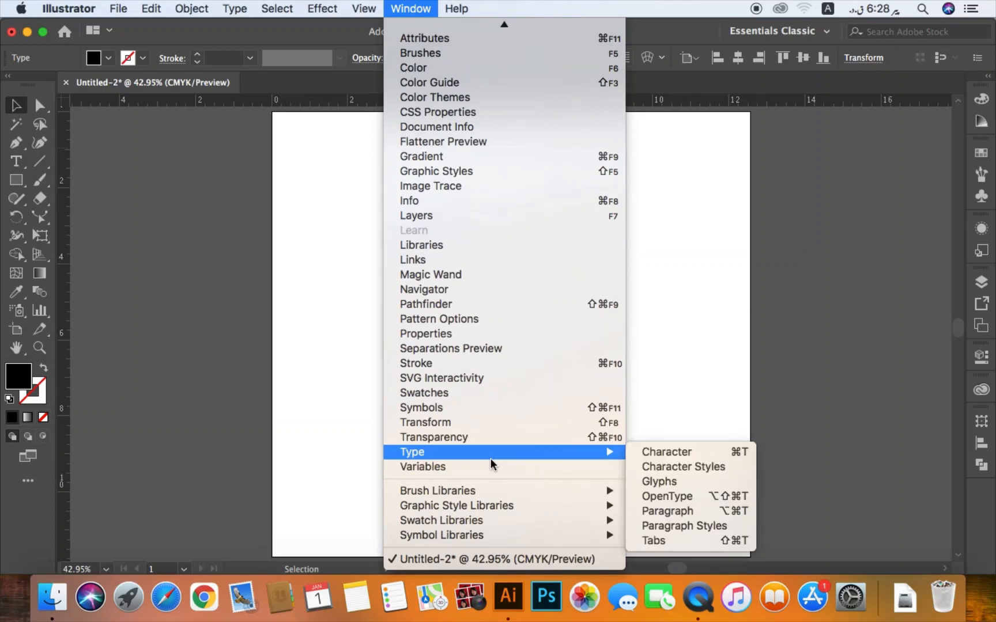
click(697, 453)
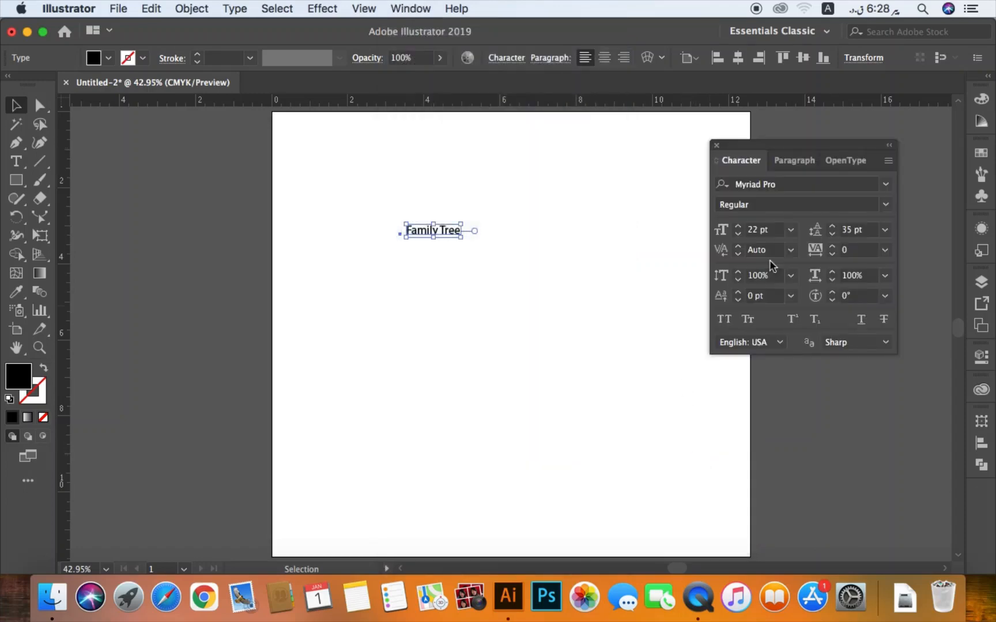
- Hide the Character panel's extra options, move the panel slightly lower, and show the options again
click(890, 161)
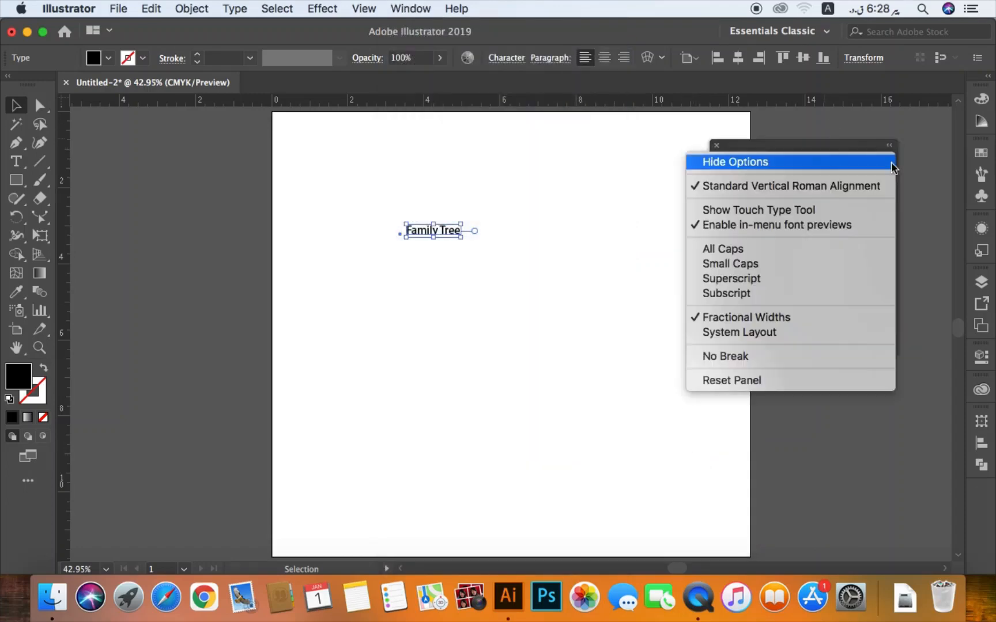
click(754, 162)
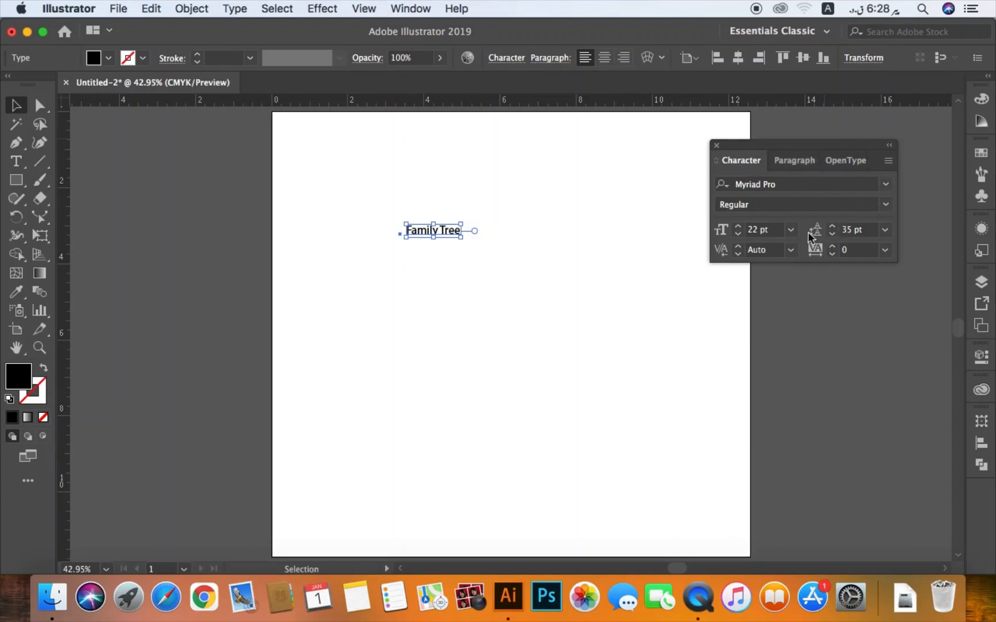
drag(825, 145, 805, 208)
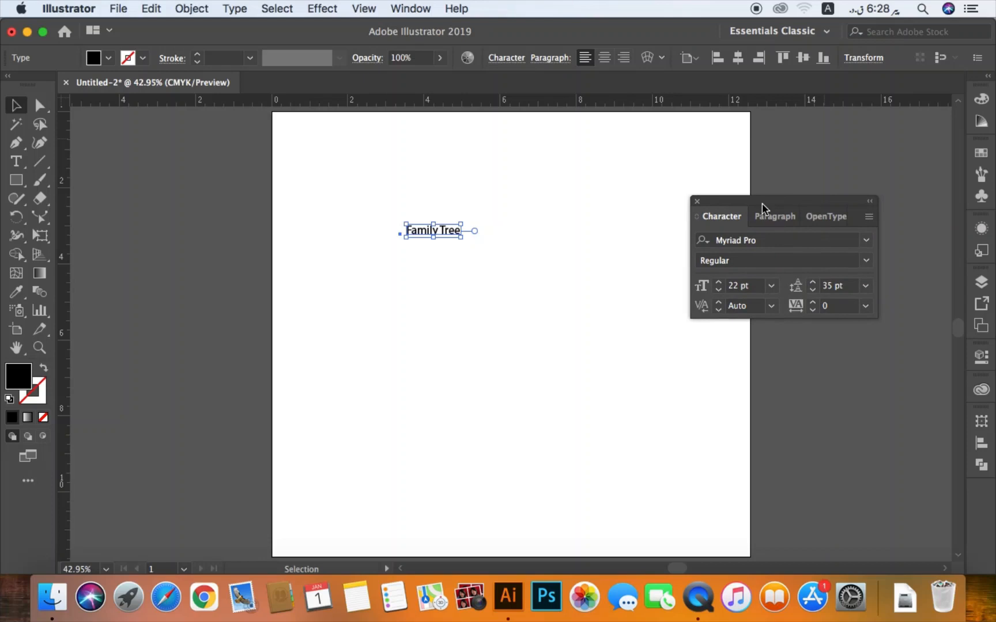
click(869, 217)
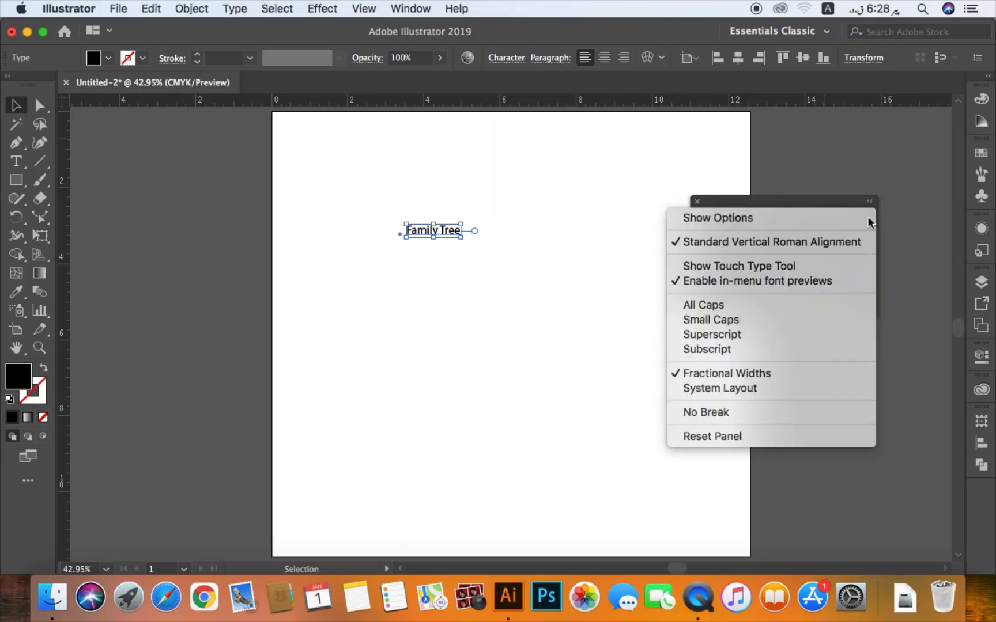
click(740, 220)
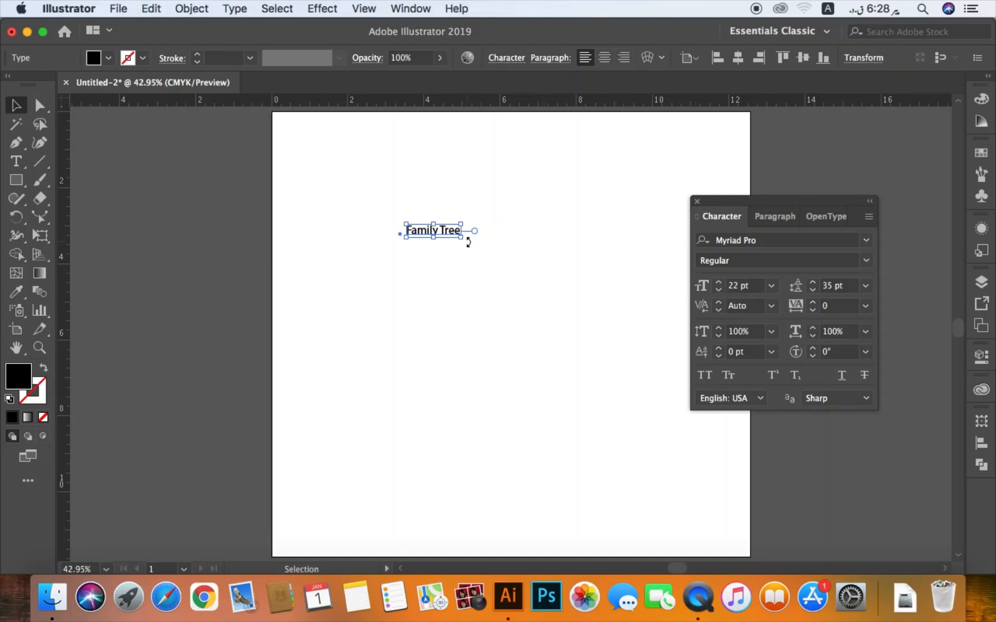
- Enlarge the "Family Tree" text by its corner to about 31 pt, and set its font size to 50 pt
drag(462, 237, 485, 254)
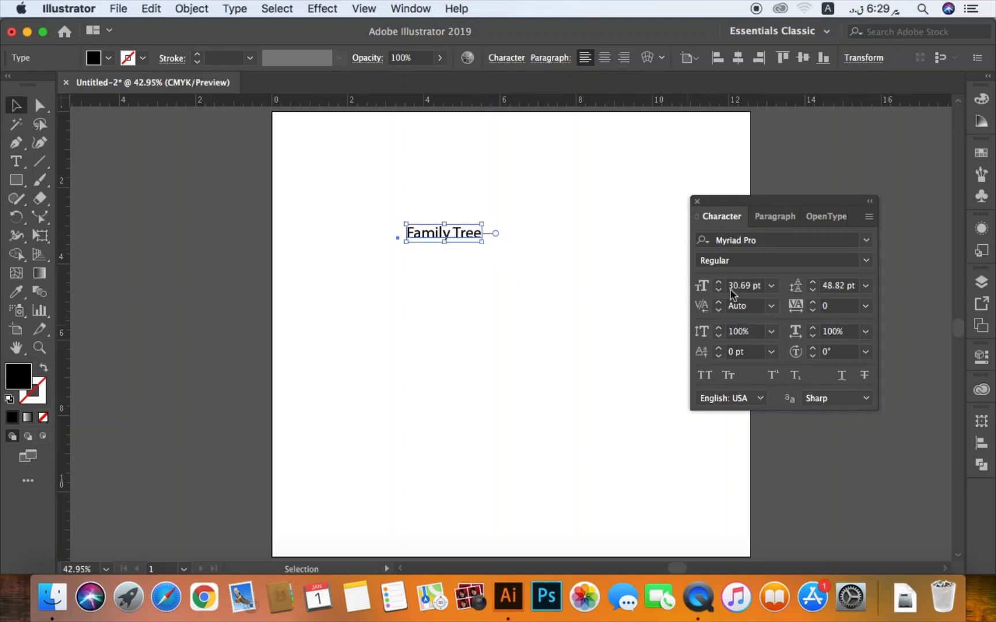
click(747, 288)
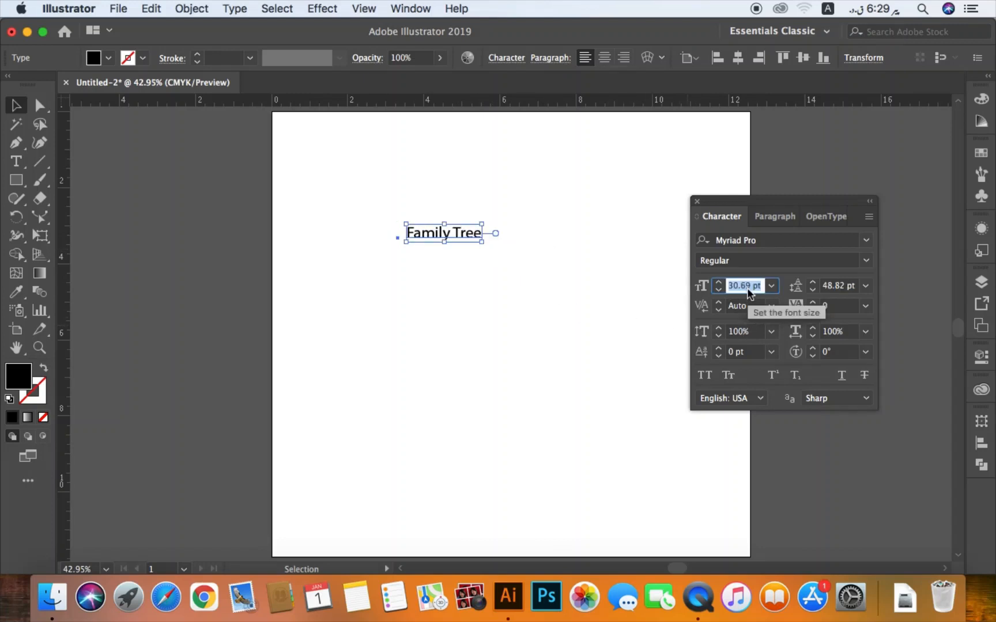
text(50)
key(Return)
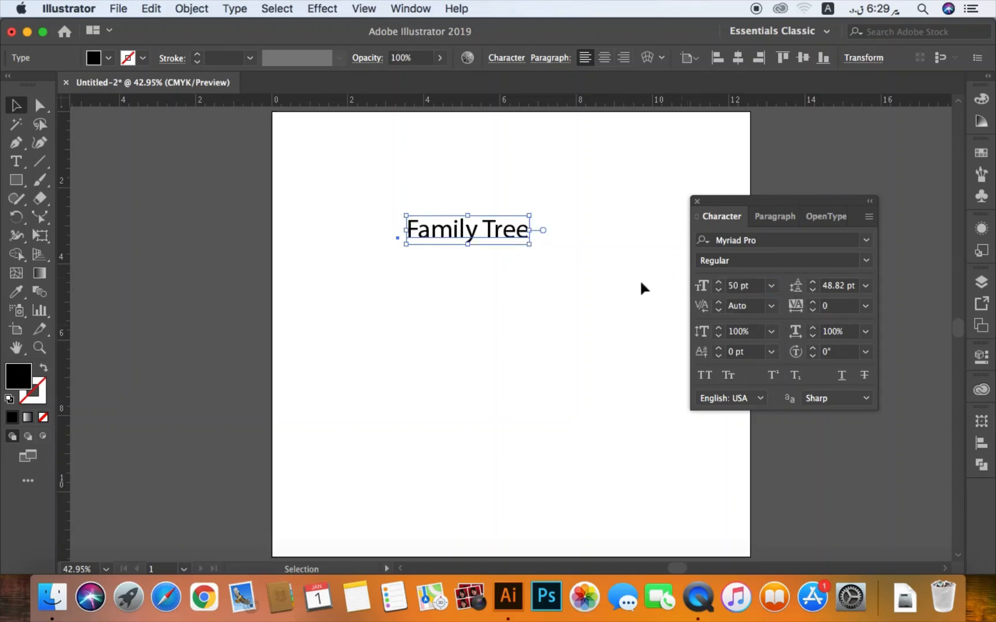
- Shrink the "Family Tree" text by its corner to about 37 pt, and raise its font size stepwise to 50 pt
drag(529, 244, 496, 238)
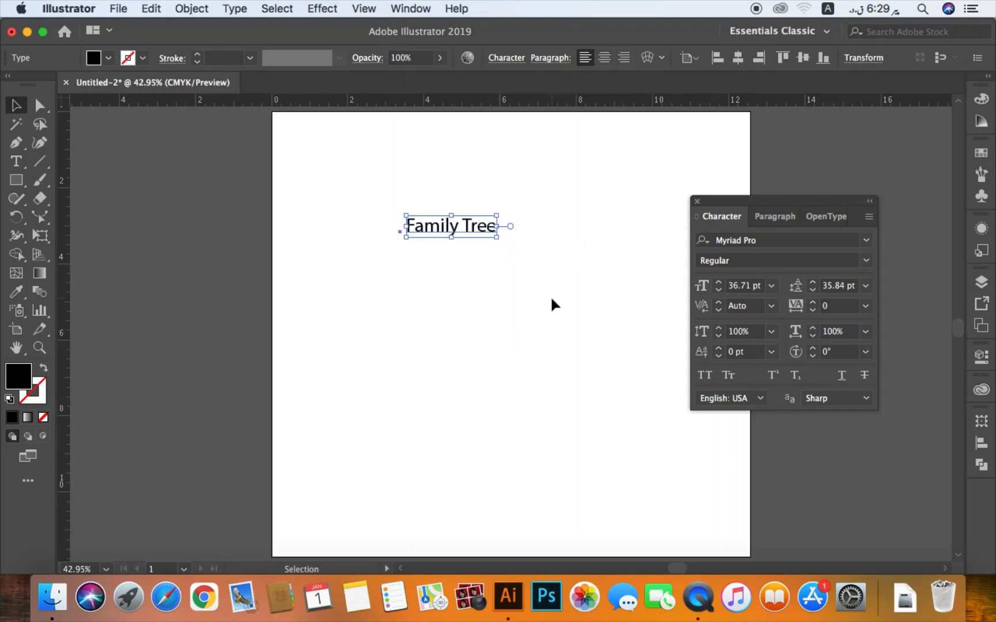
click(719, 282)
click(719, 282)
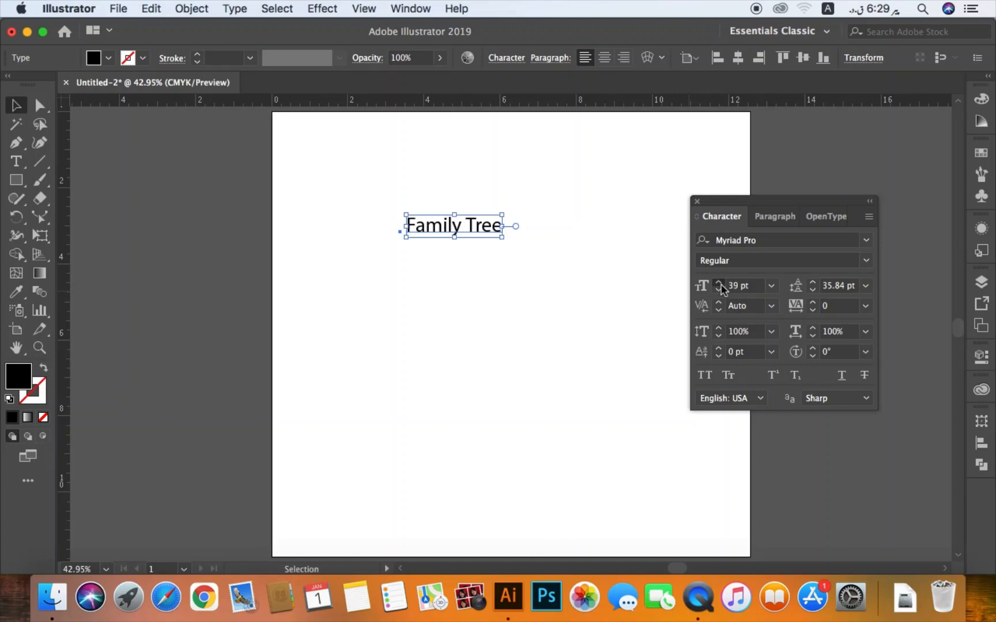
click(719, 282)
click(718, 282)
click(719, 283)
click(718, 282)
click(719, 282)
click(719, 282)
click(718, 283)
click(719, 283)
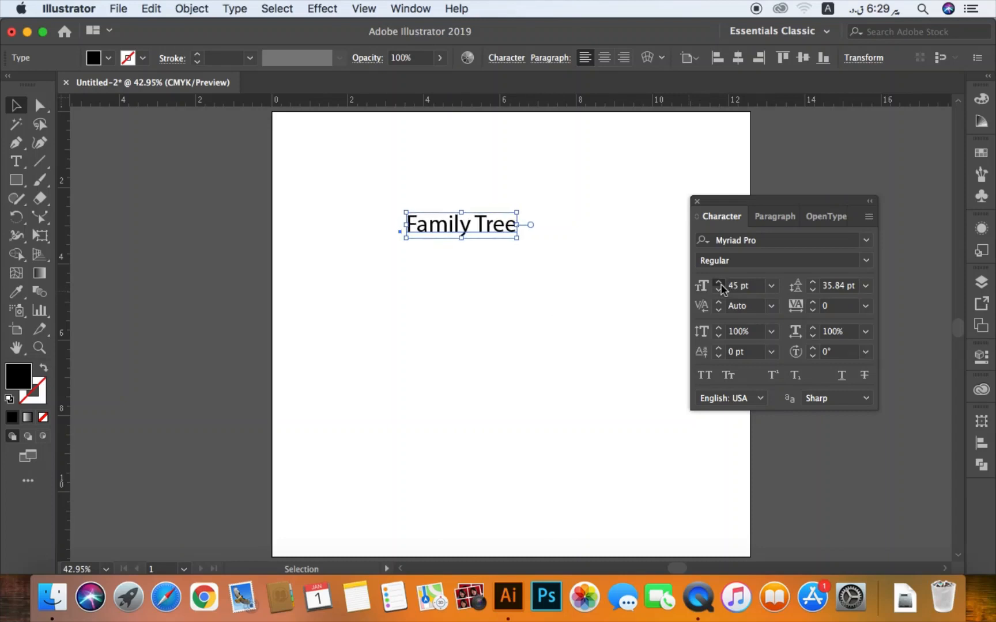
click(718, 283)
click(718, 283)
click(720, 283)
click(720, 283)
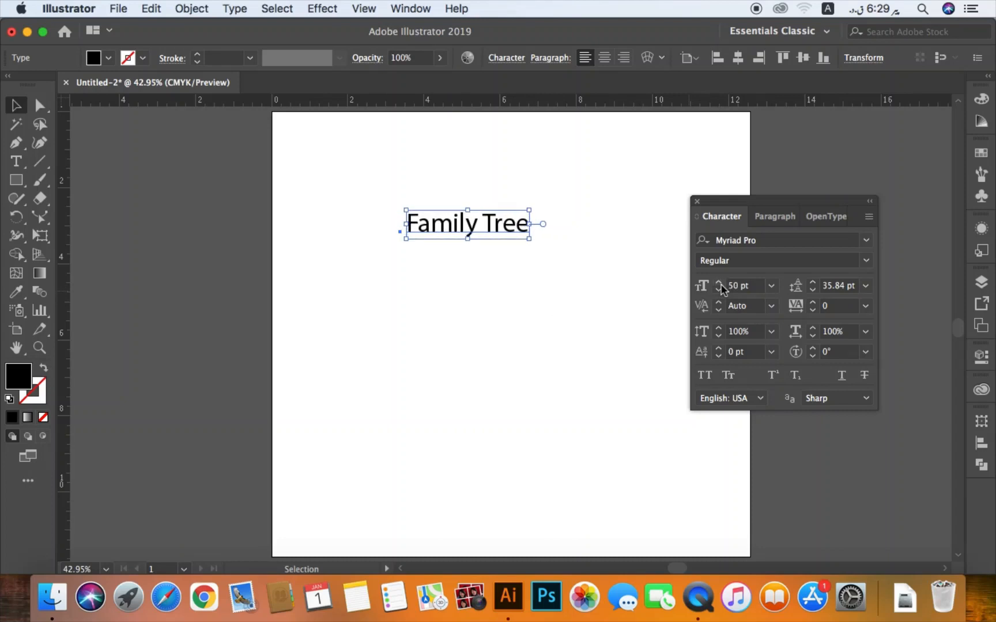
- Reduce the tracking of the "Family Tree" text stepwise to -20
click(503, 280)
drag(435, 284, 547, 181)
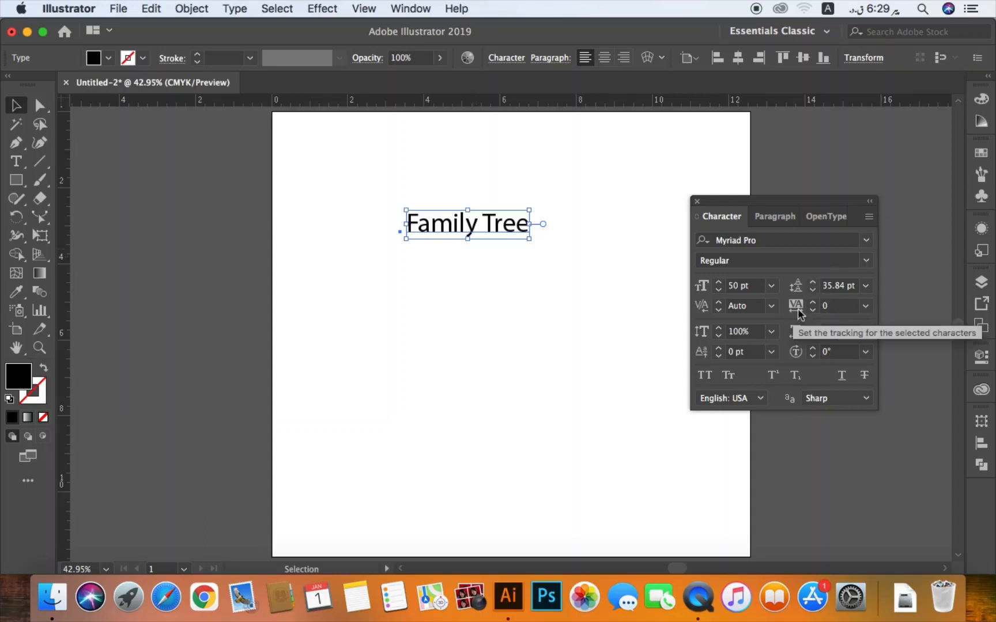
click(504, 263)
key(z)
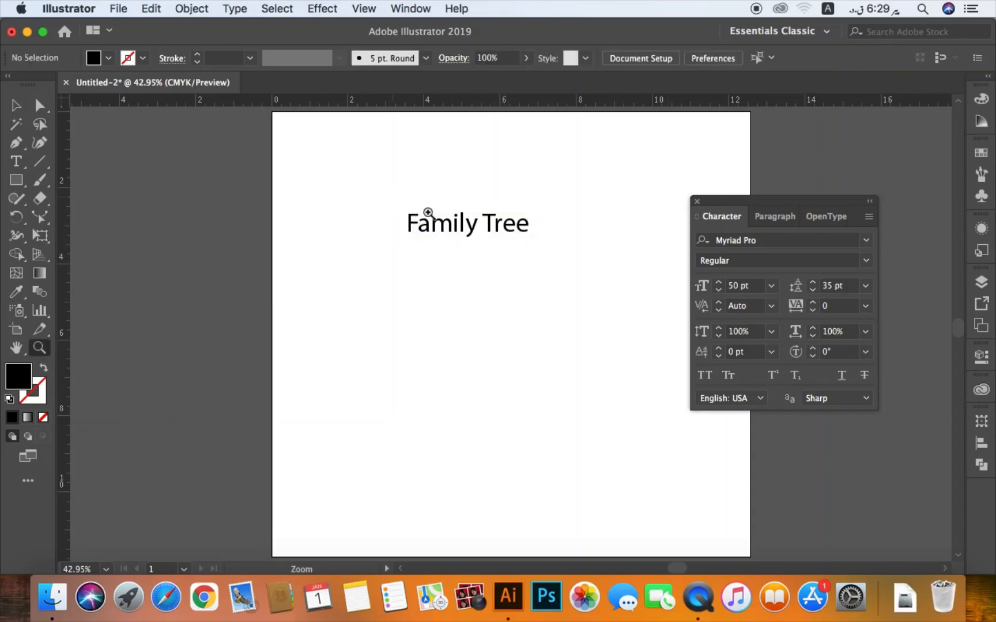
drag(388, 196, 600, 282)
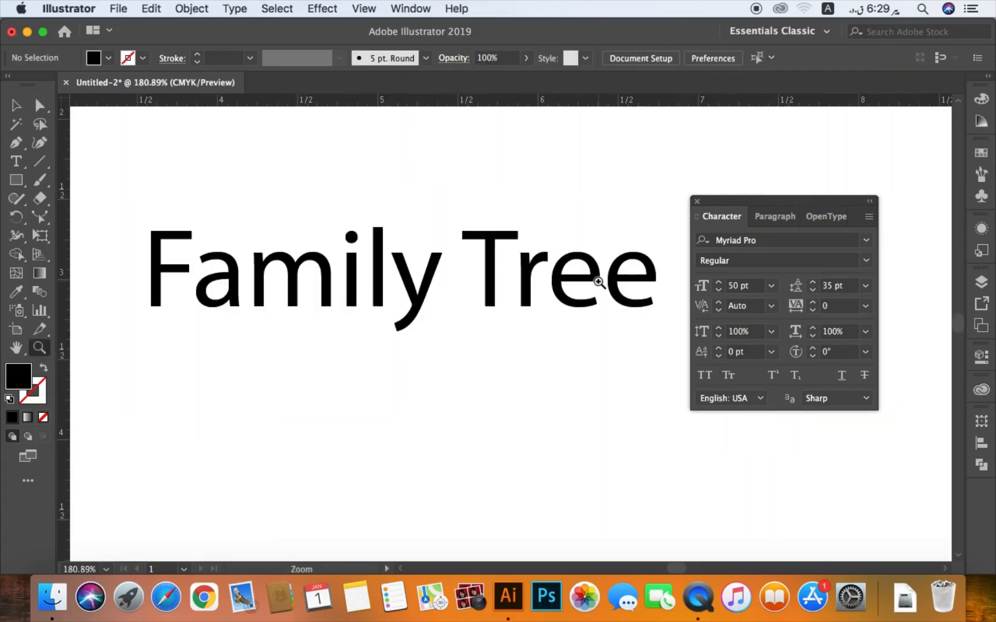
key(v)
key(super+minus)
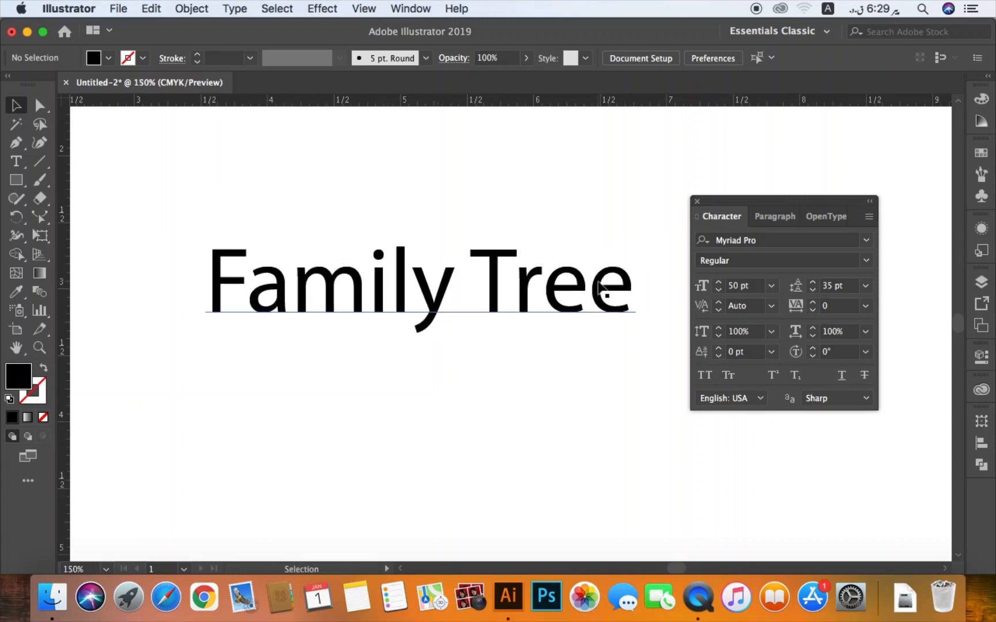
drag(521, 315, 514, 347)
drag(499, 404, 483, 335)
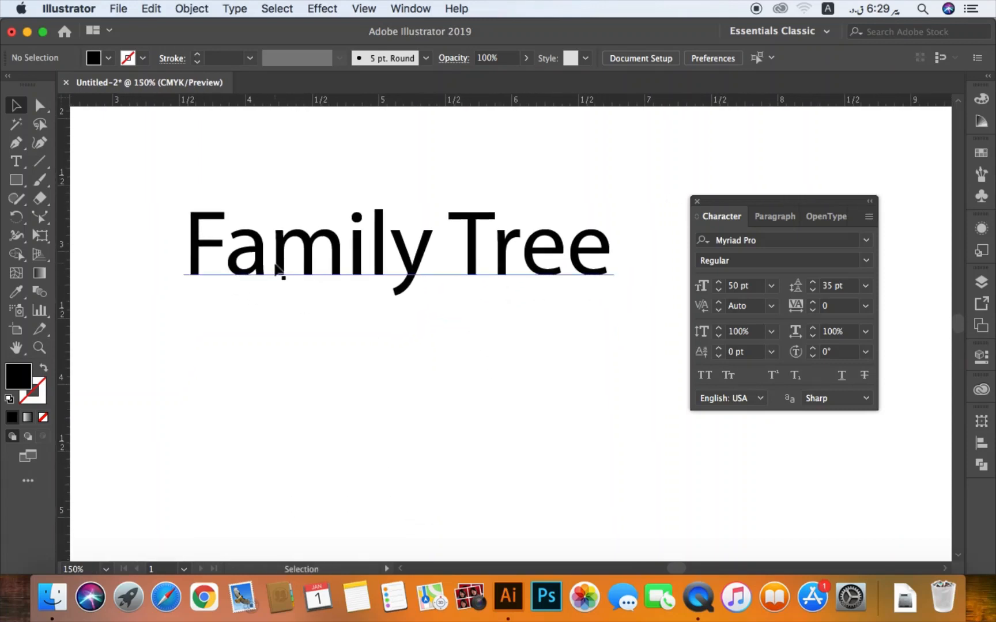
click(380, 262)
click(812, 312)
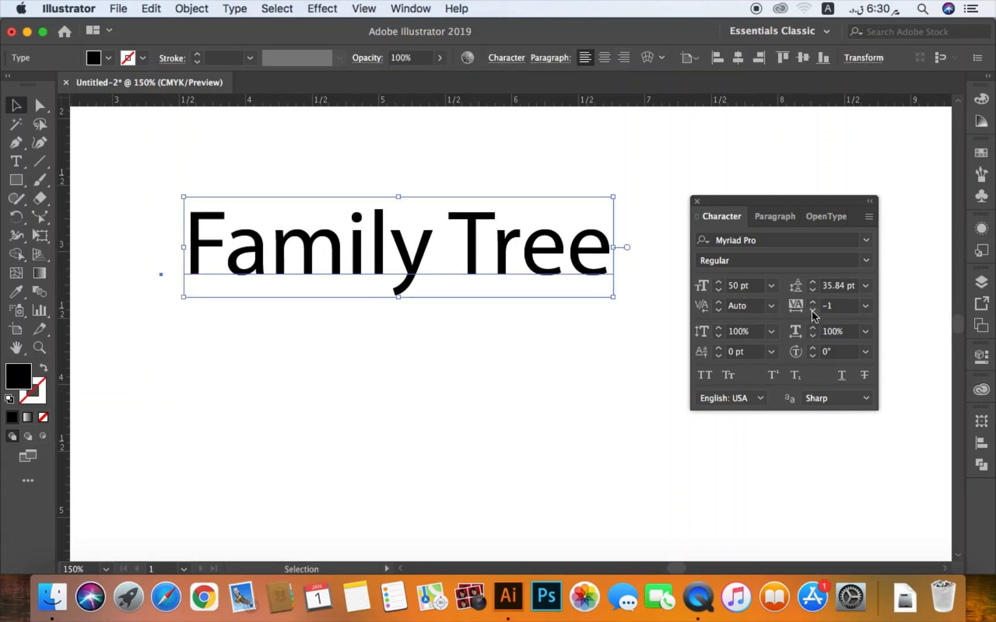
click(813, 312)
click(813, 312)
click(813, 312)
click(812, 312)
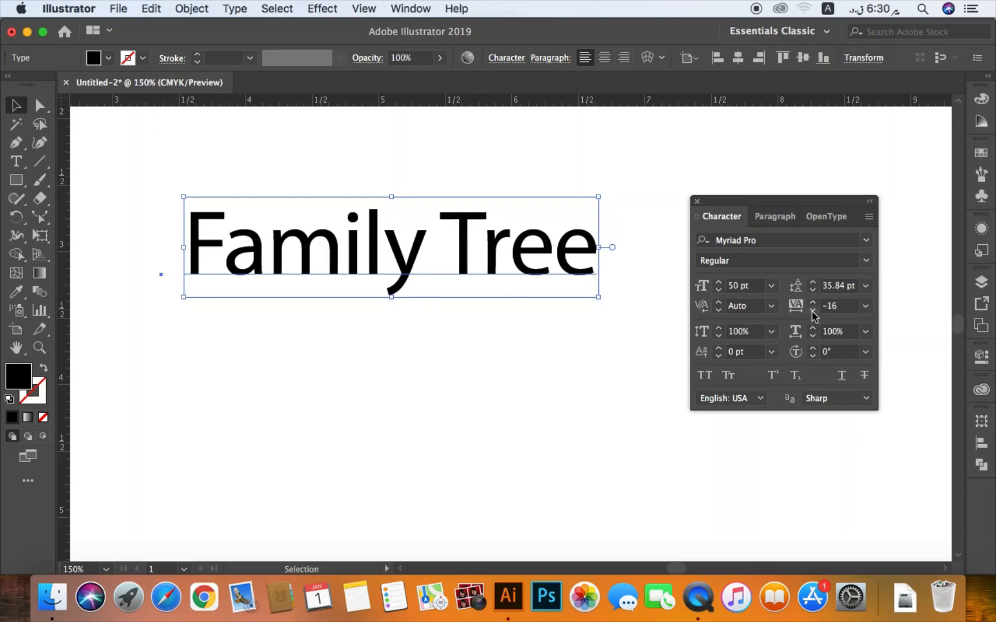
click(813, 311)
click(812, 312)
click(813, 312)
click(813, 312)
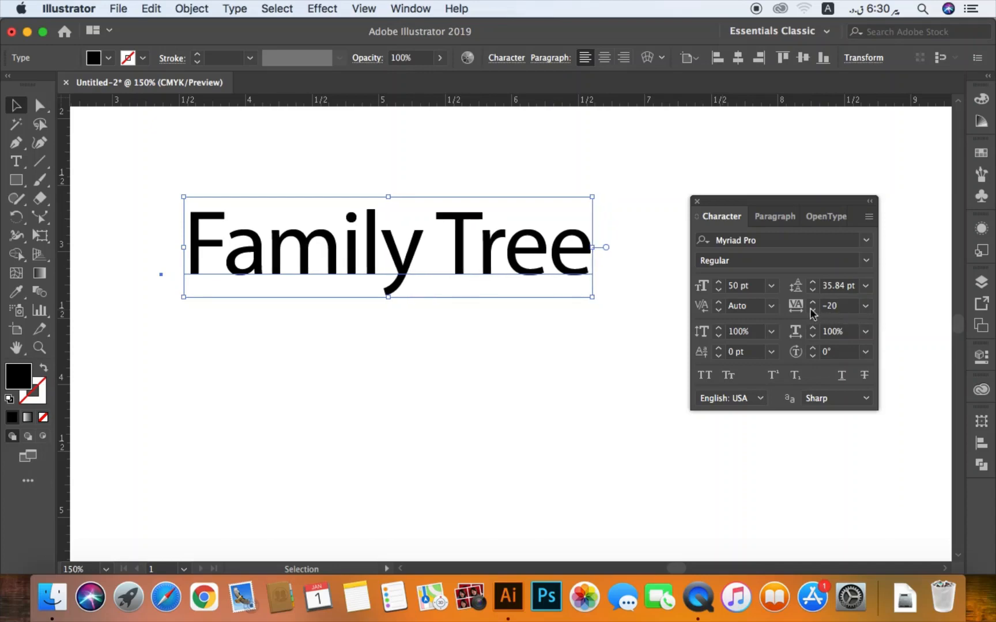
- Try a tracking of 100 on the "Family Tree" text and undo the change
click(823, 306)
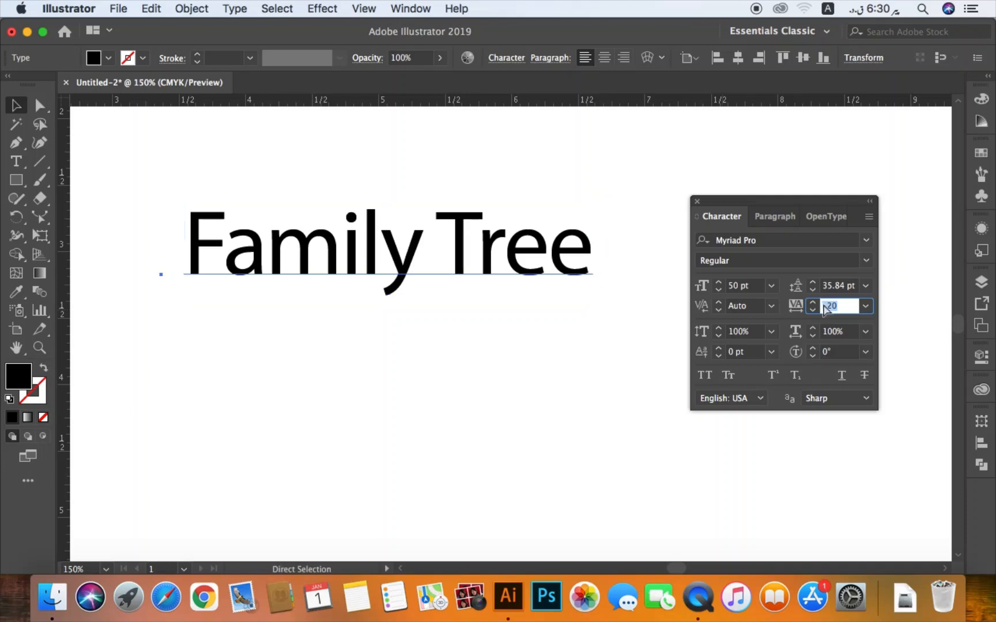
key(super+minus)
key(super+minus)
key(super+minus)
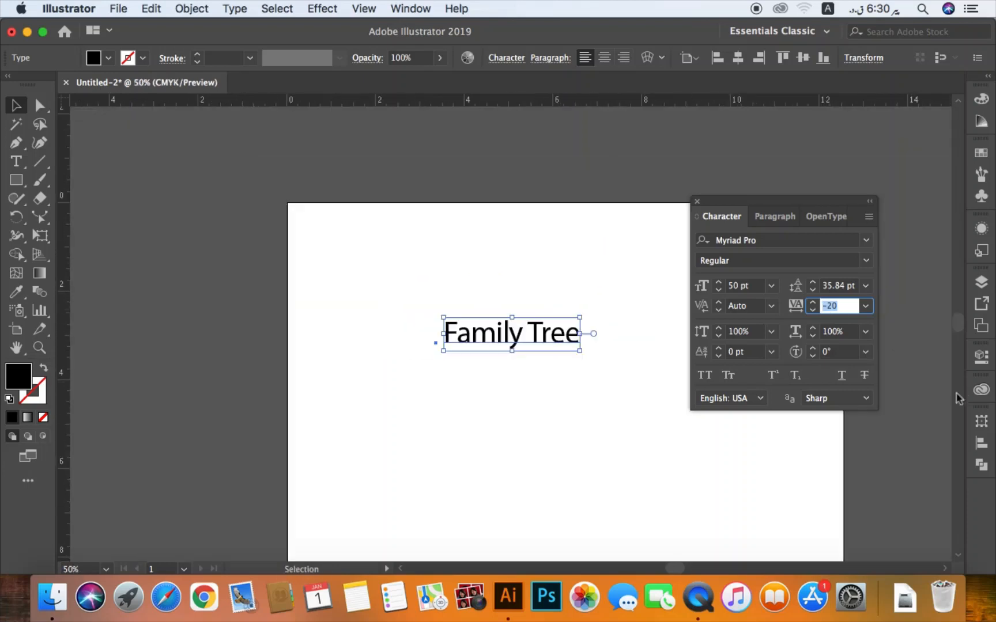
key(space)
drag(572, 408, 360, 366)
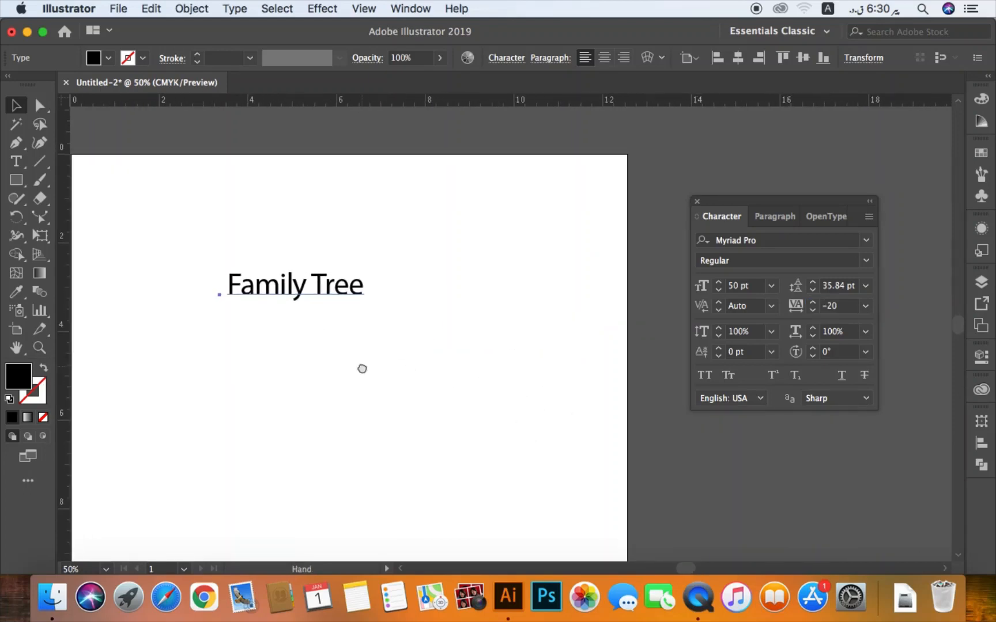
click(836, 306)
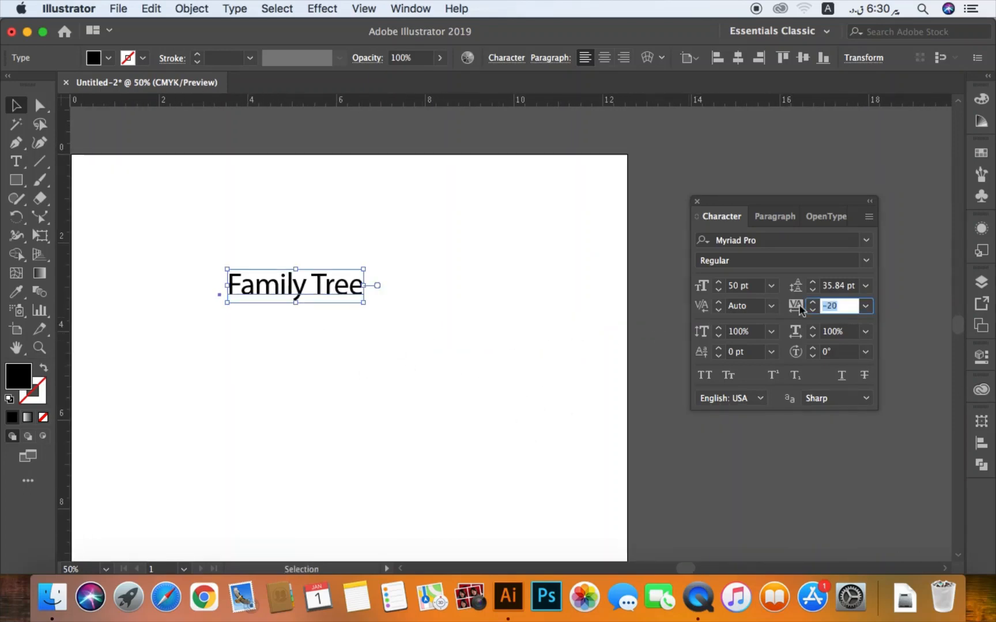
text(100)
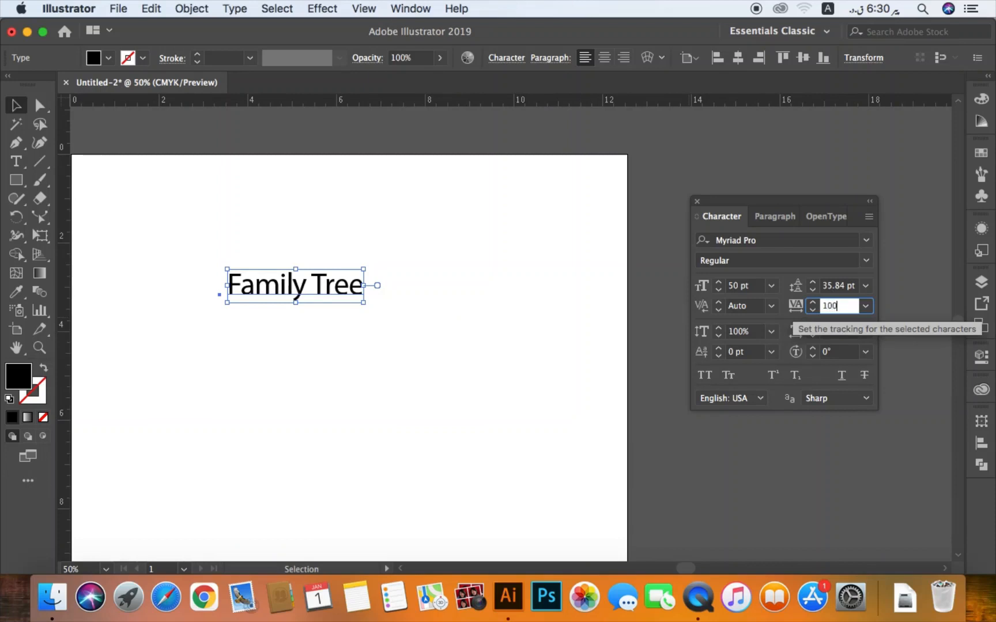
key(Return)
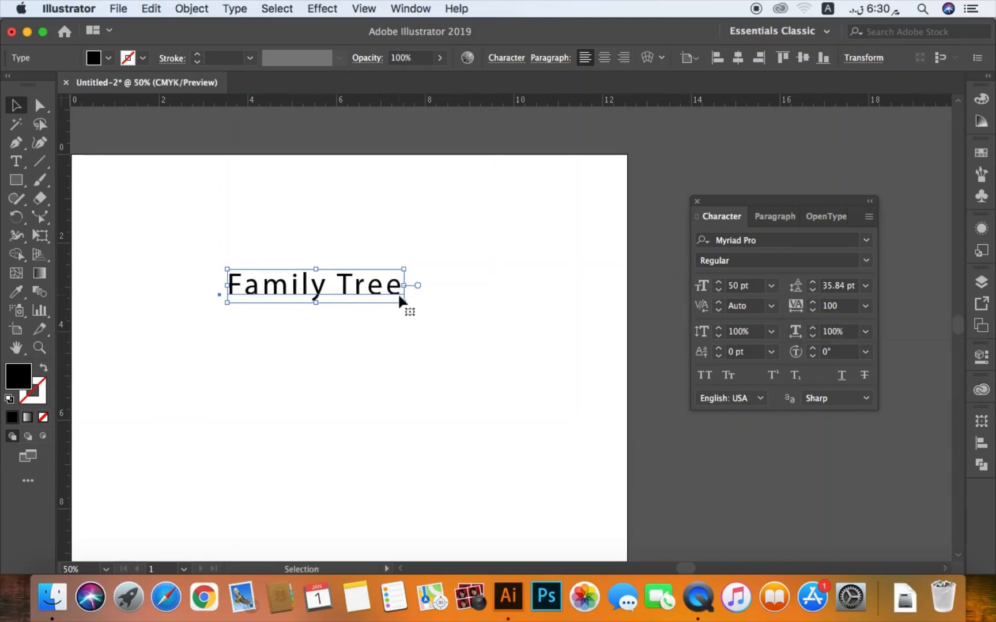
key(super+z)
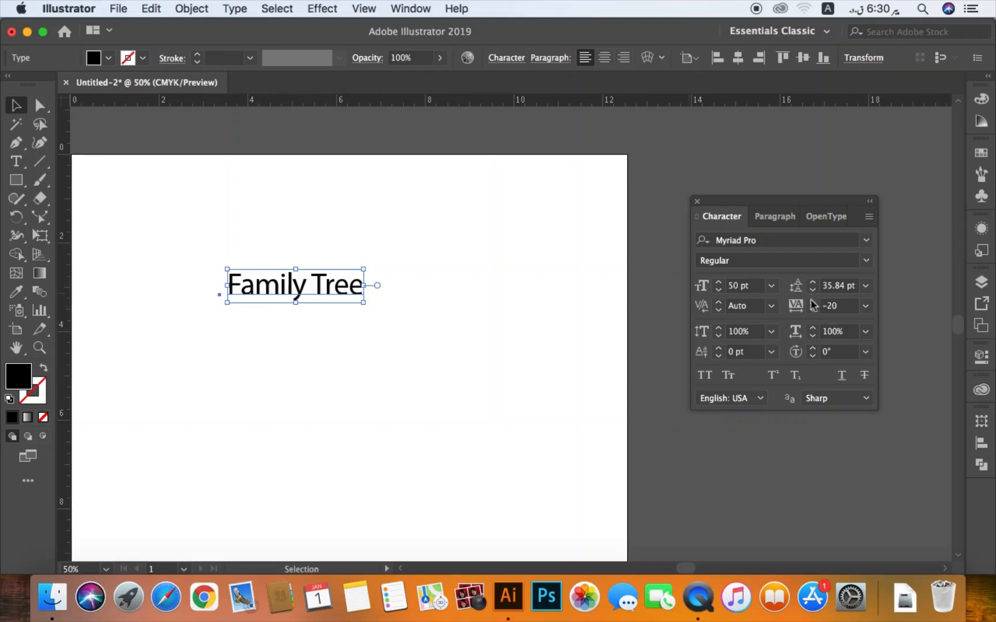
- Set the tracking of the "Family Tree" text to 100
click(830, 305)
text(10)
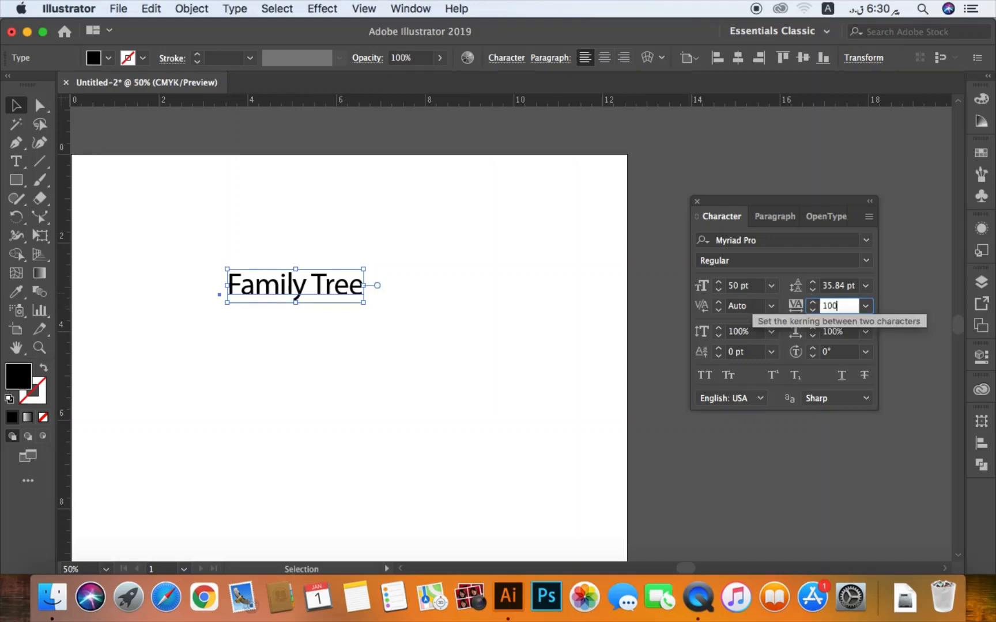
text(0)
key(Return)
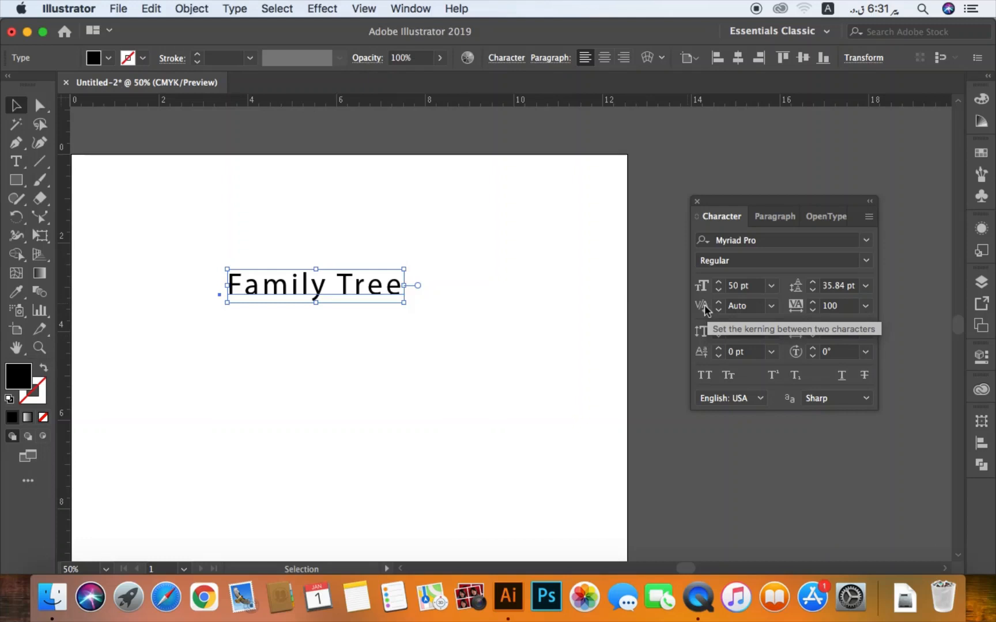
- Set the tracking of the "Family Tree" text back to 0
click(236, 352)
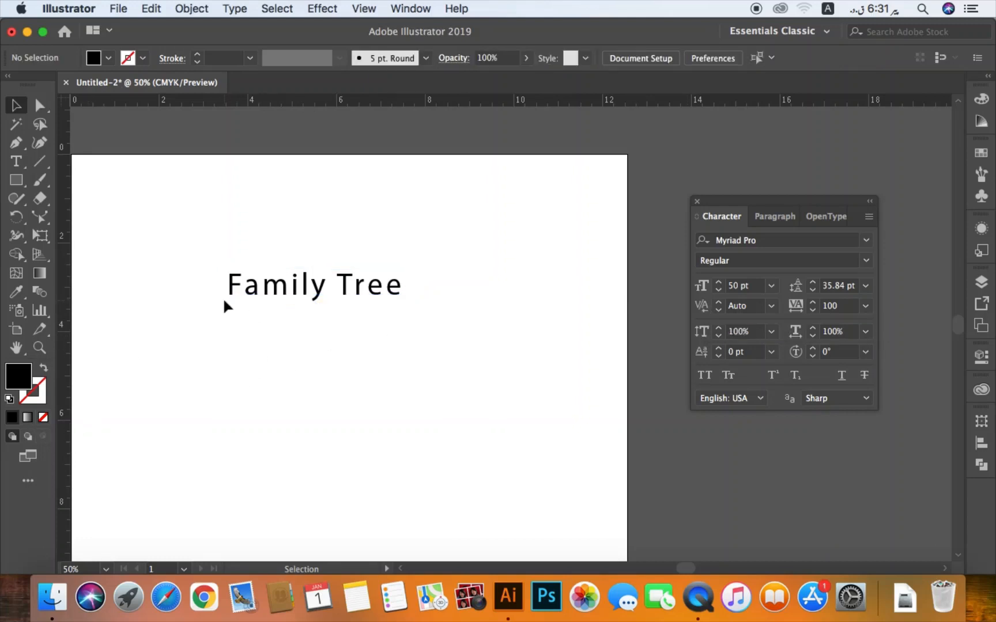
key(z)
drag(196, 240, 470, 358)
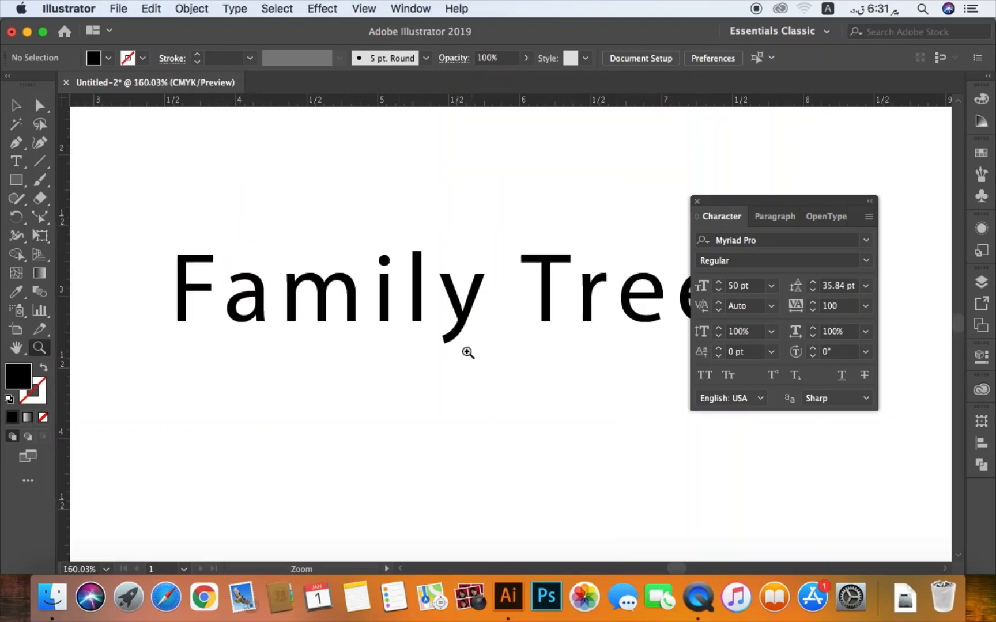
key(v)
click(464, 316)
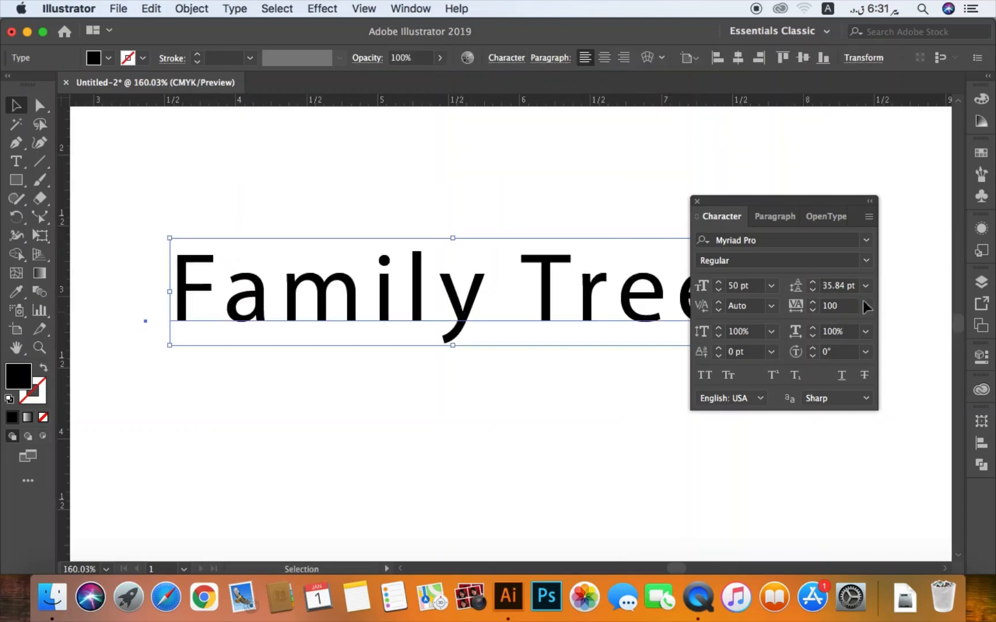
click(833, 306)
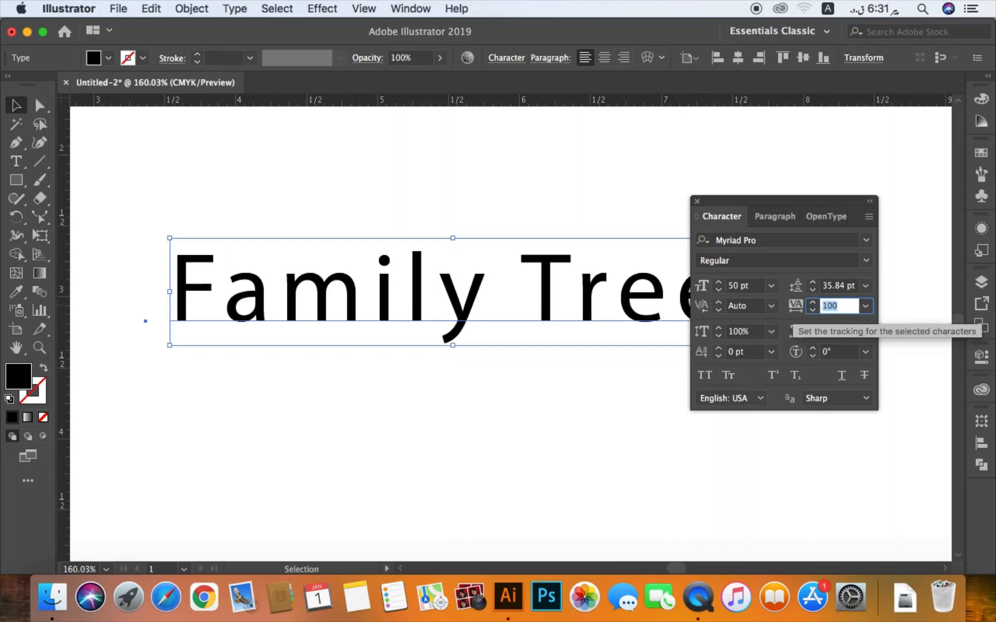
text(0)
key(Return)
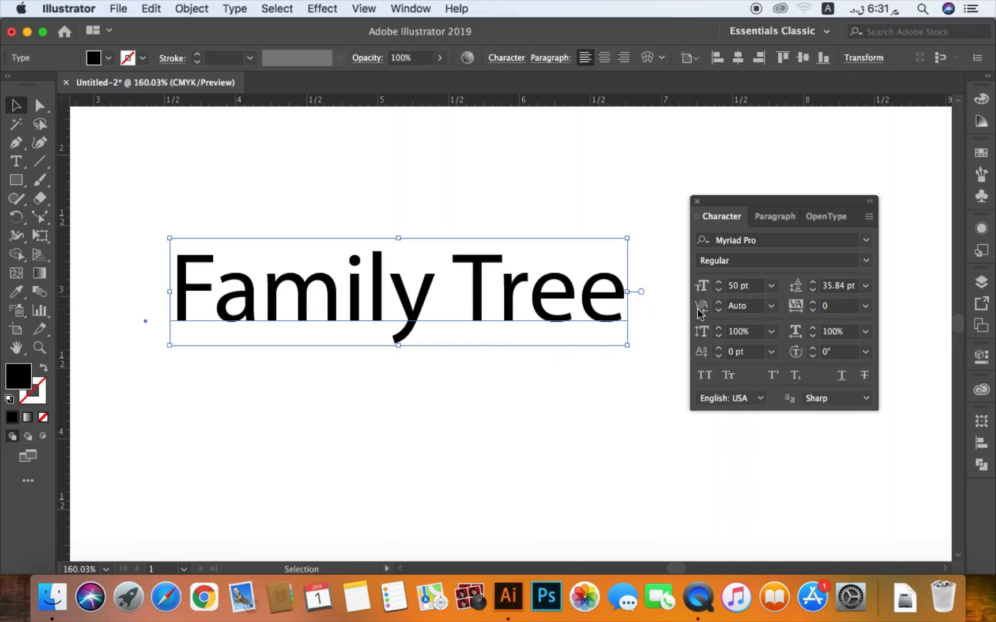
- Try to step the kerning of the whole "Family Tree" text up and down, dismissing the alerts
click(717, 303)
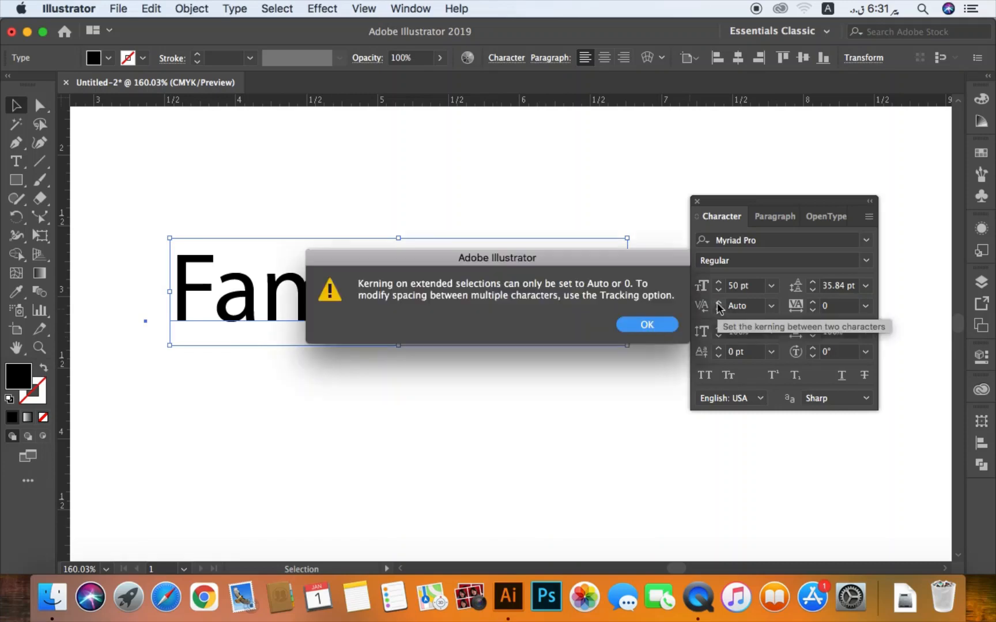
click(656, 326)
click(720, 311)
click(643, 328)
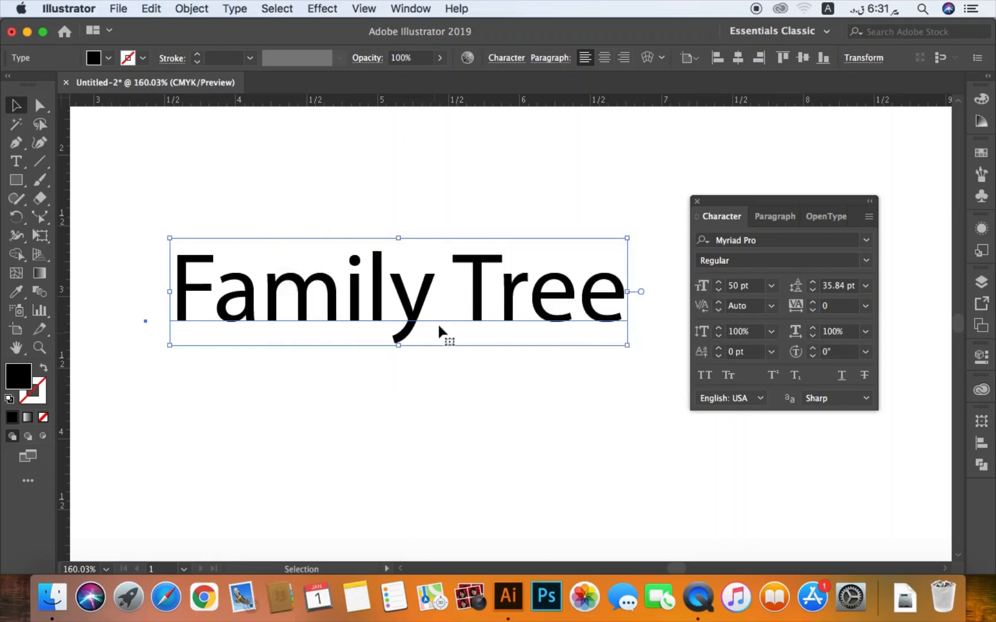
- Select only the letter "r" of "Tree" and try to lower its kerning stepwise
double_click(424, 312)
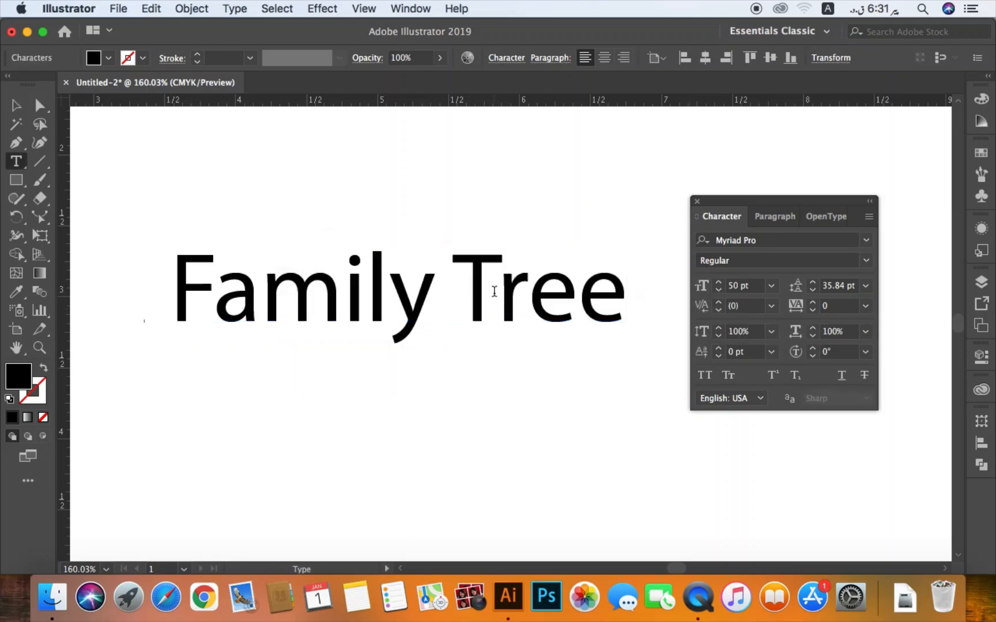
click(498, 291)
drag(512, 291, 526, 291)
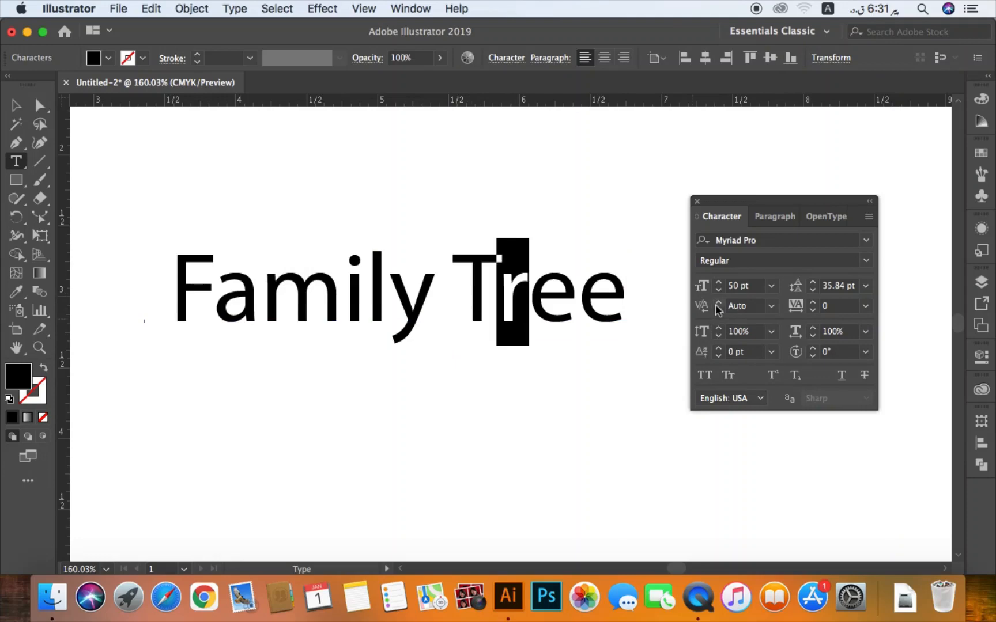
click(719, 310)
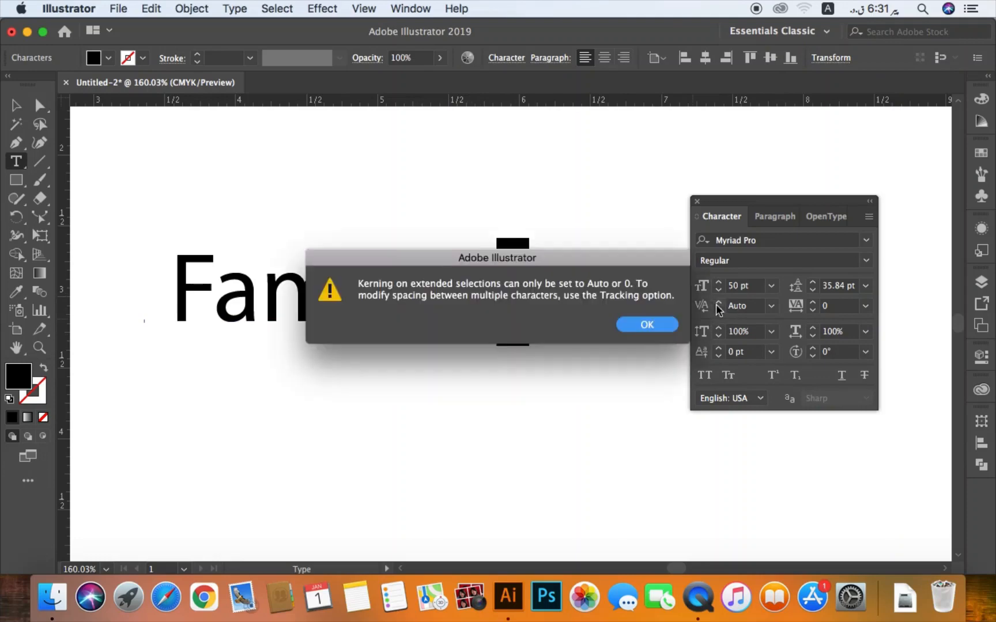
click(649, 324)
- Try Optical kerning on the selected letter "r" and leave text editing
click(771, 307)
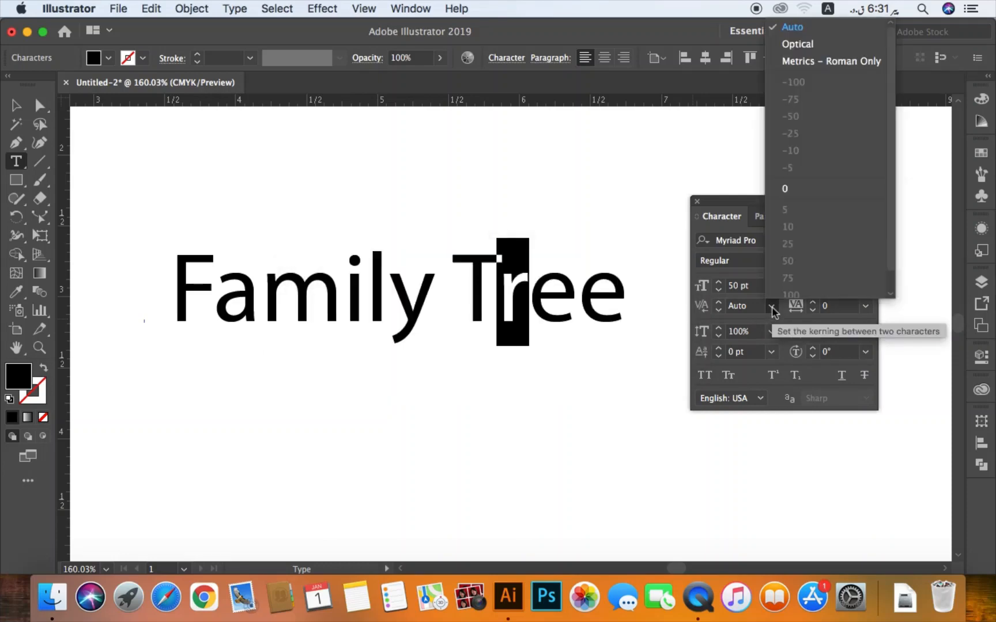
click(798, 45)
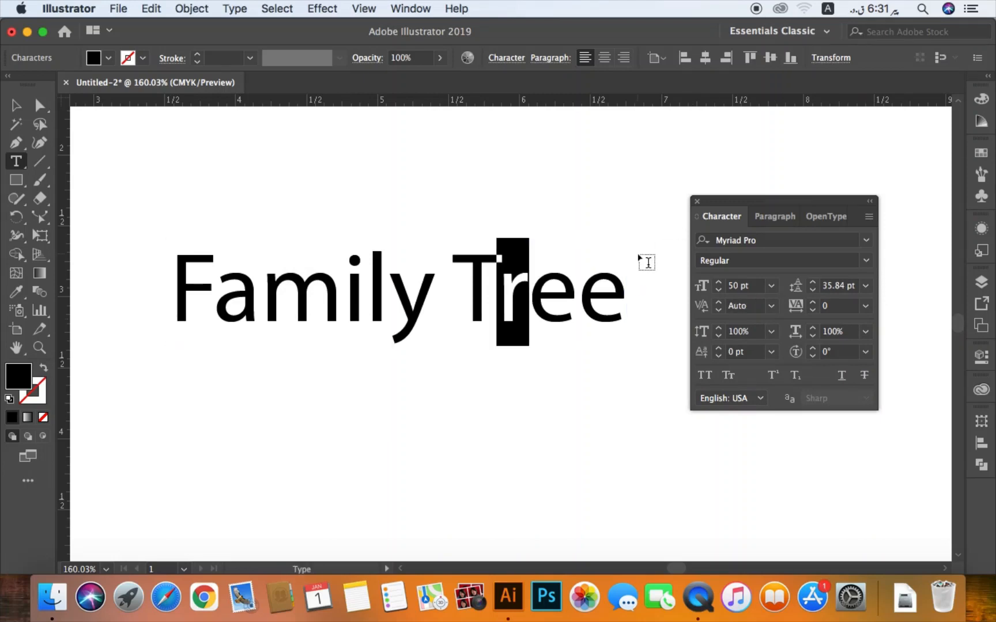
key(Escape)
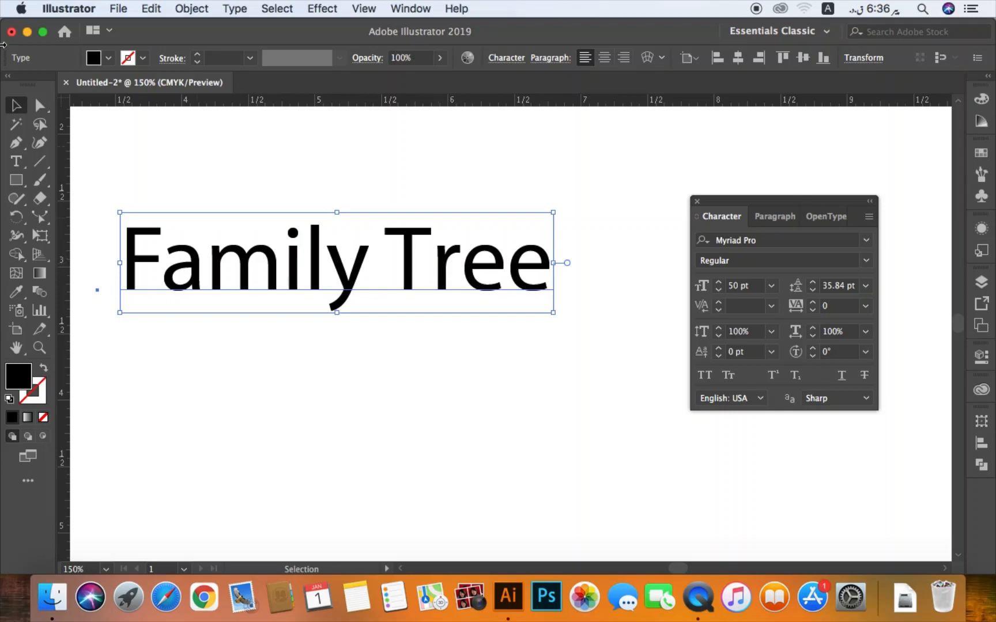
- Try Auto and Optical kerning in turn on the word "Tree"
double_click(436, 271)
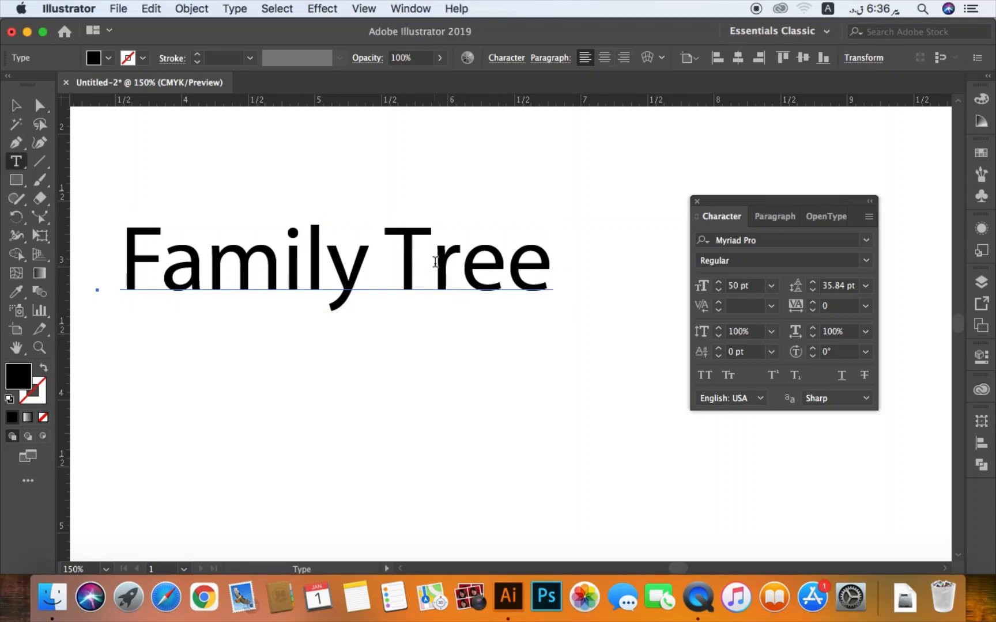
drag(398, 255, 543, 268)
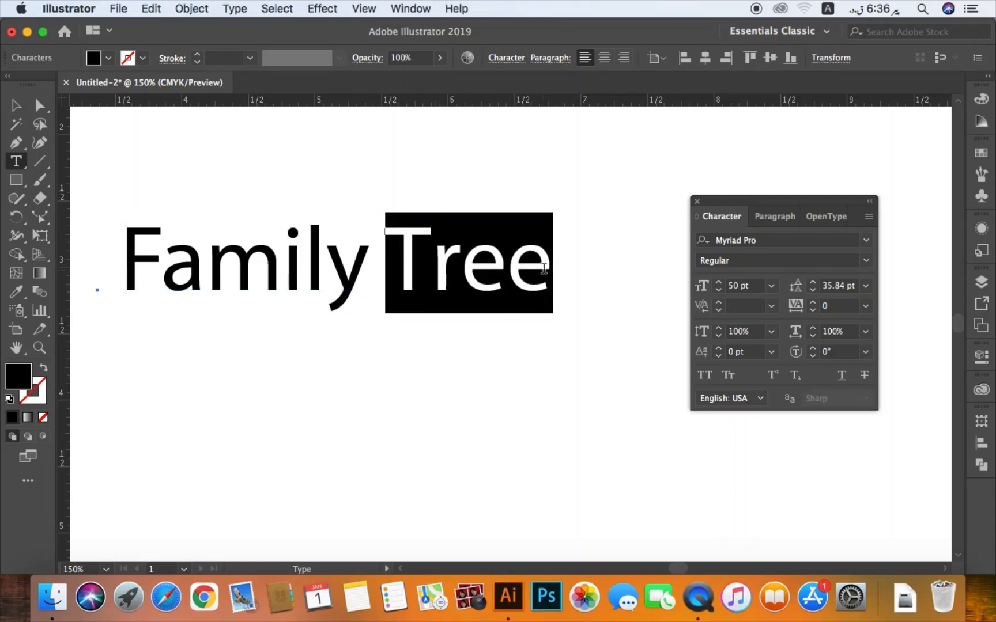
click(771, 306)
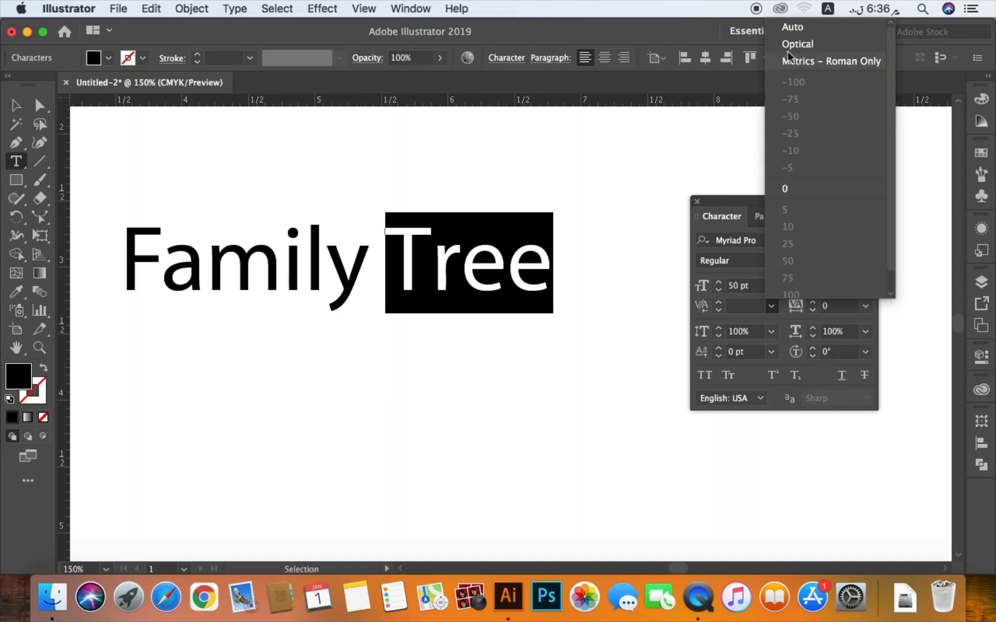
click(798, 33)
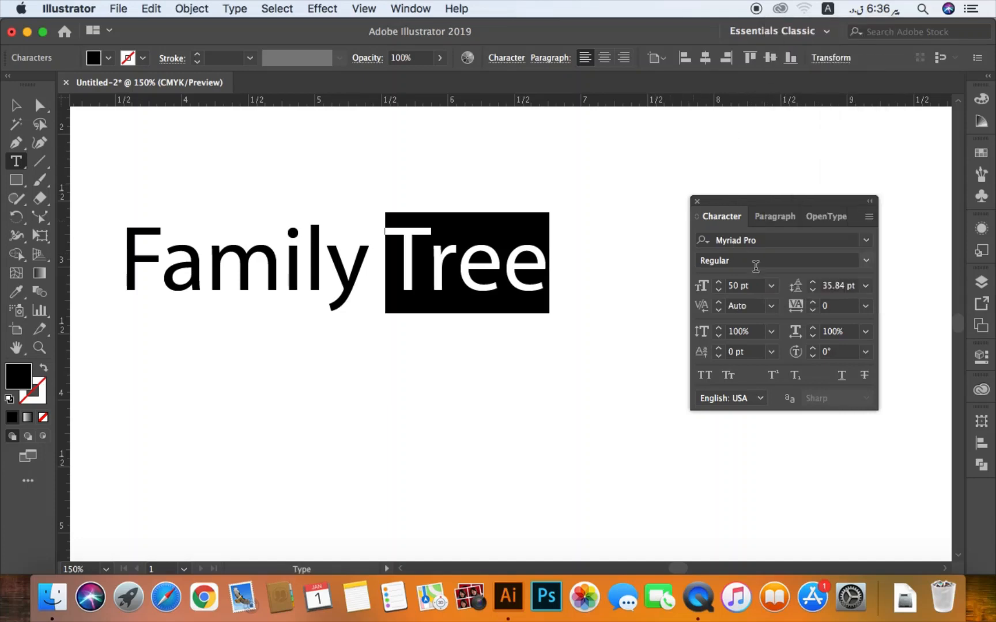
click(771, 306)
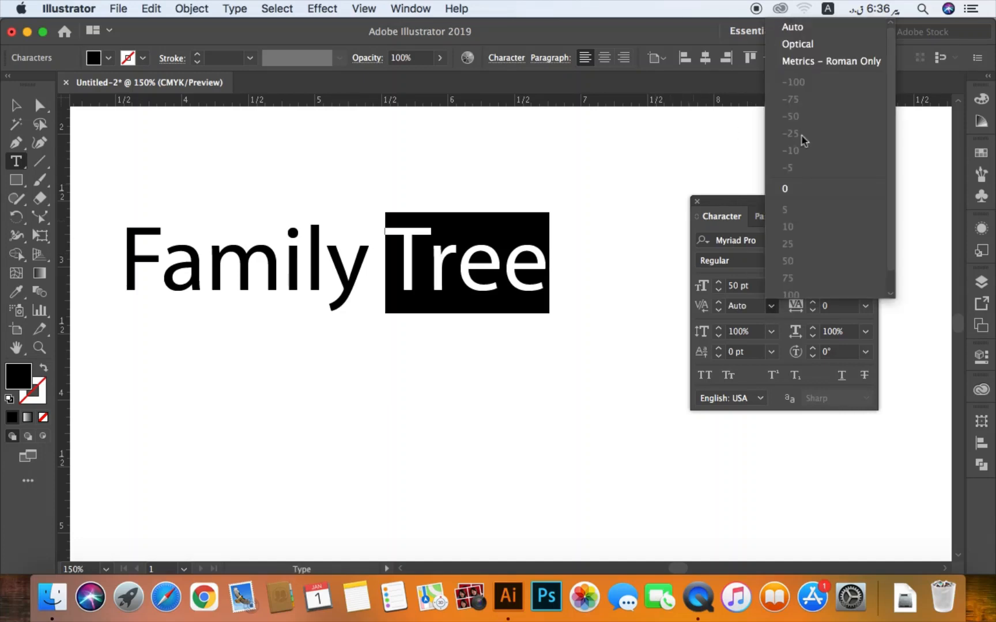
click(798, 46)
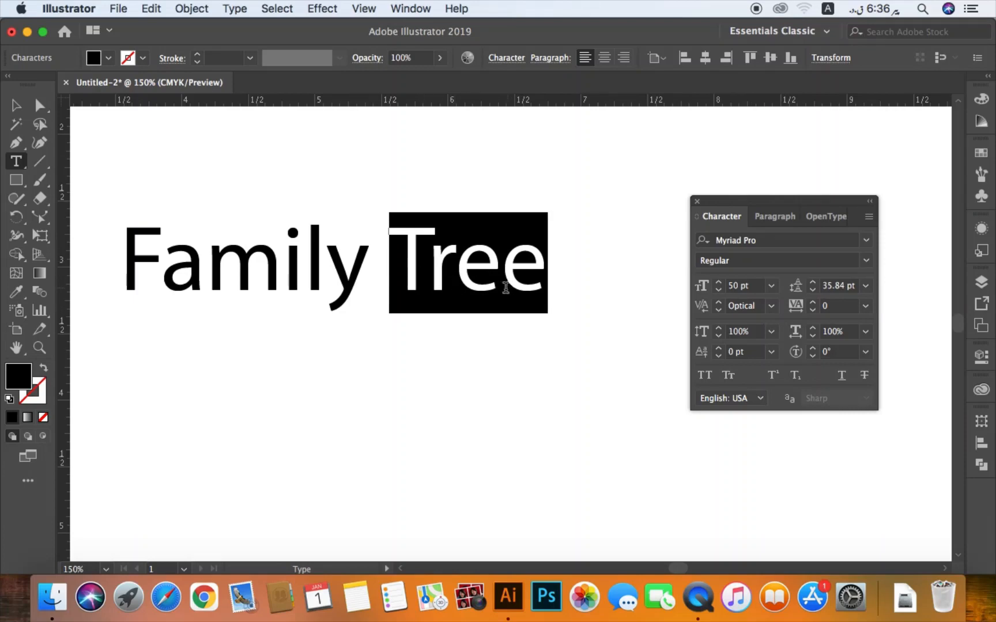
- Reselect the word "Tree" and set its kerning to Auto
click(431, 268)
drag(393, 254, 556, 256)
click(771, 308)
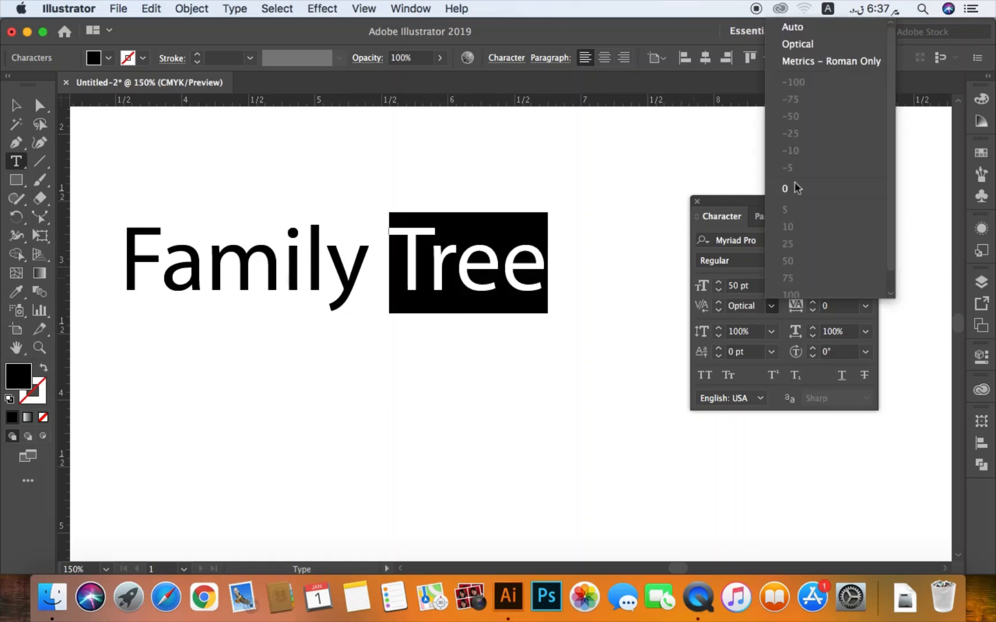
click(804, 26)
- Try a kerning of 10 between the "T" and "r" of "Tree", and set it to -50
click(412, 278)
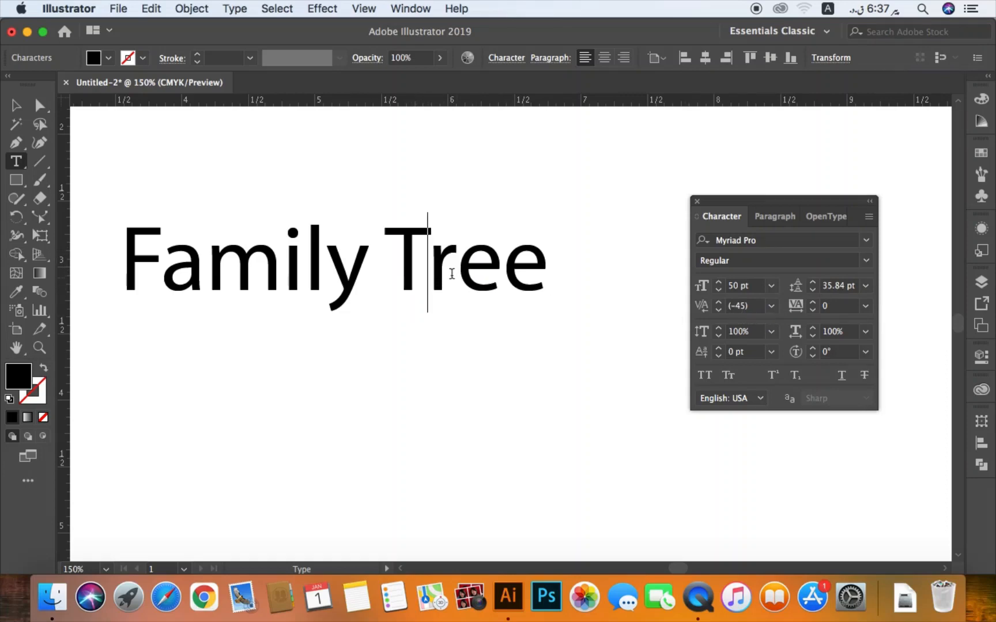
click(771, 307)
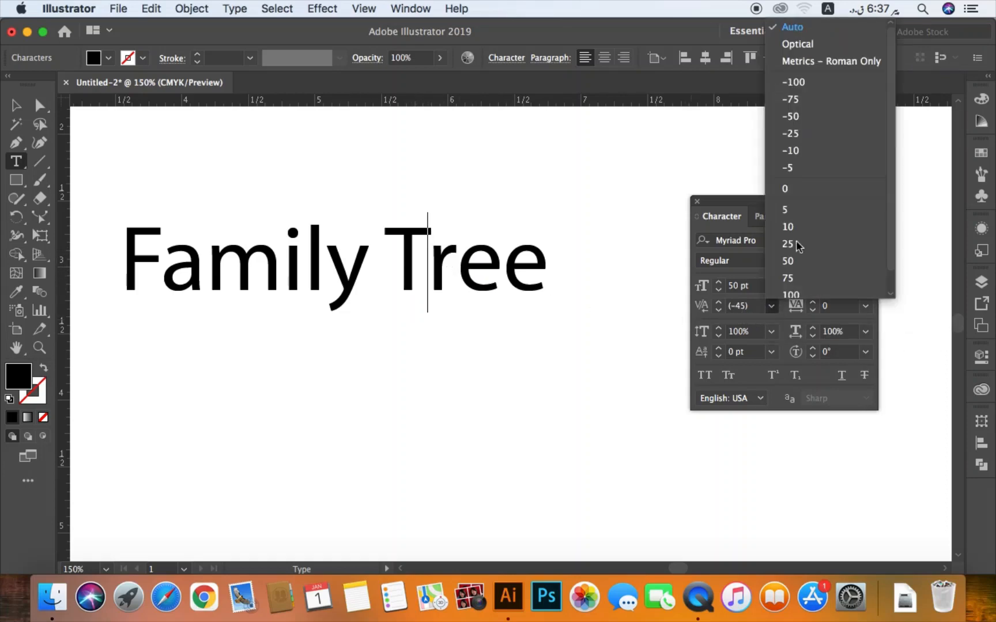
click(788, 228)
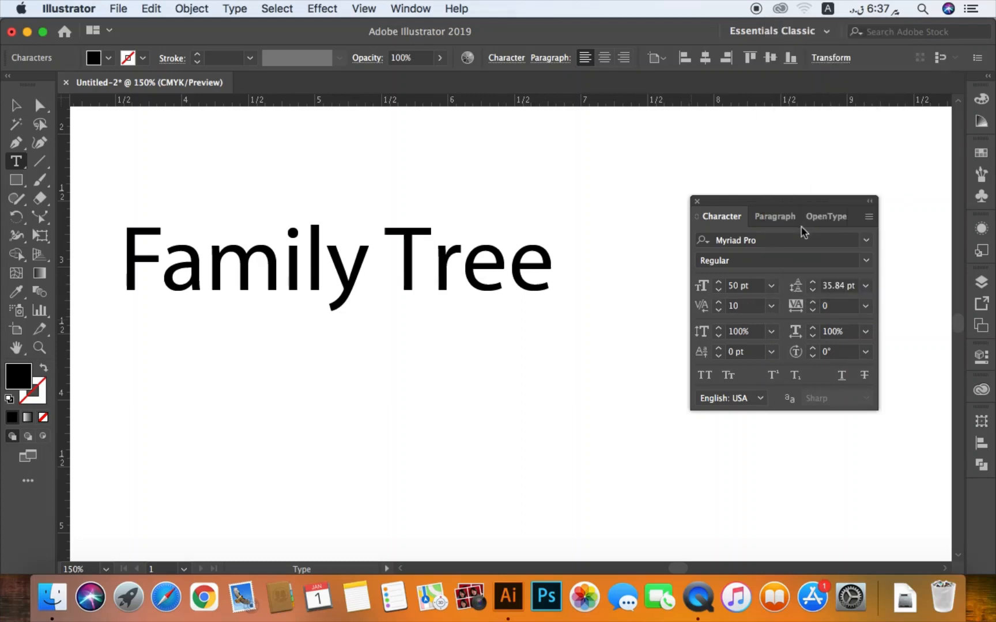
click(771, 306)
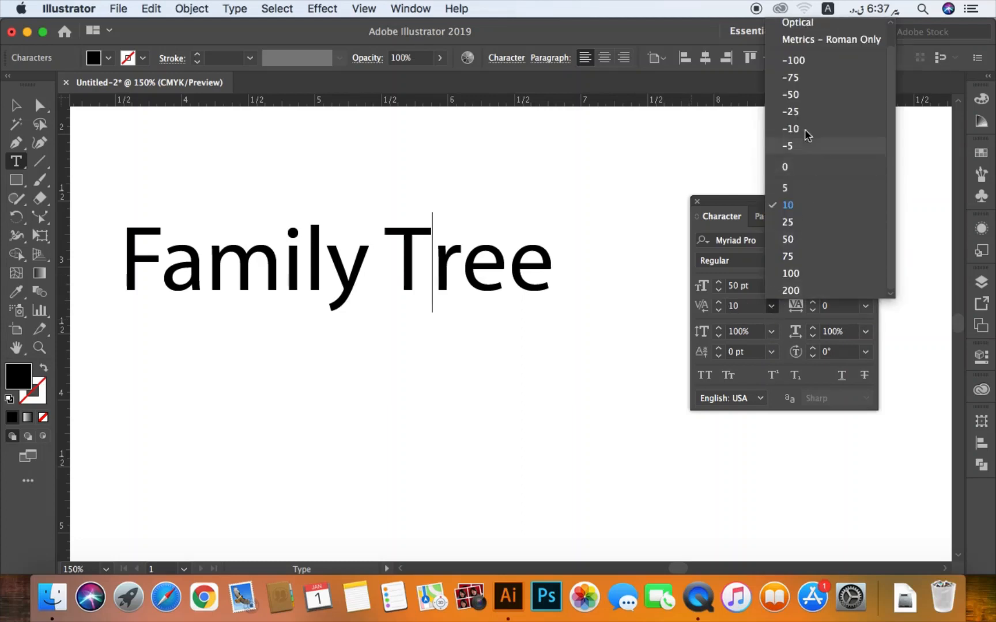
click(800, 94)
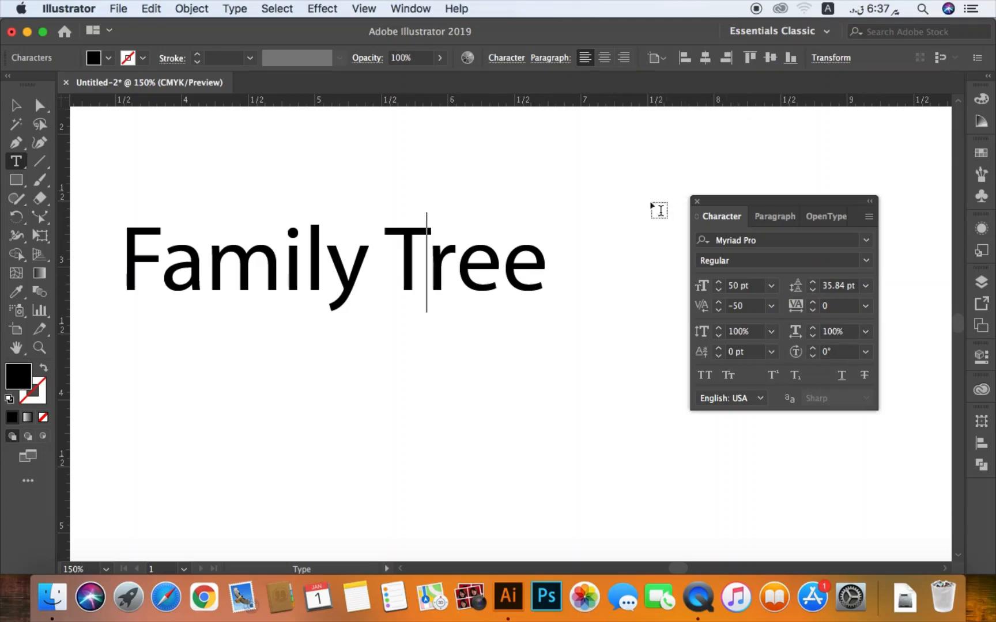
- Copy the whole "Family Tree" text, paste it as a second line in the same text object, and deselect it
double_click(233, 265)
key(super+a)
key(super+c)
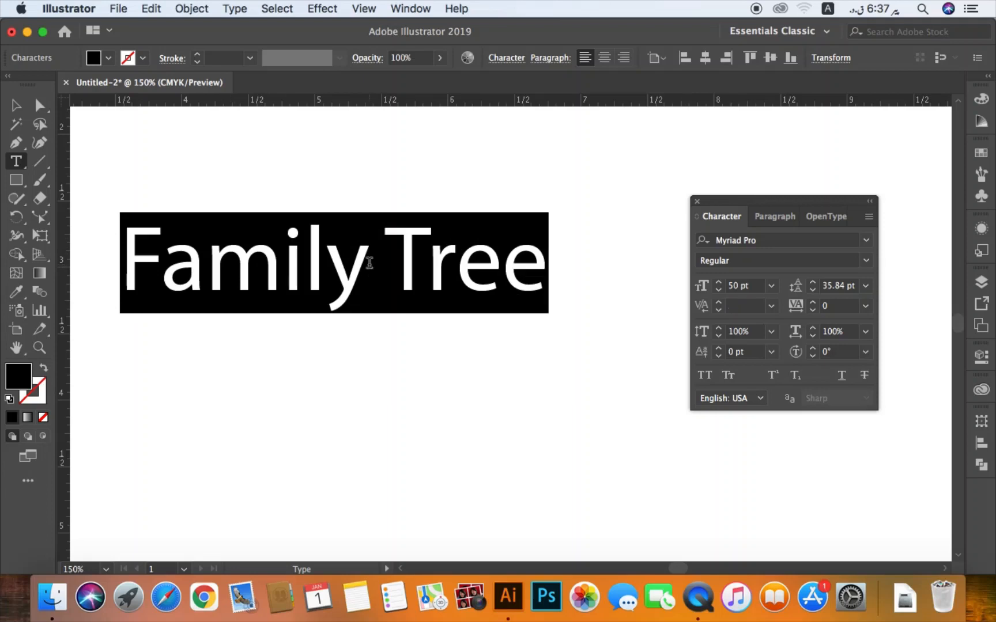
key(Left)
key(Right)
key(Right)
key(Right)
key(Right)
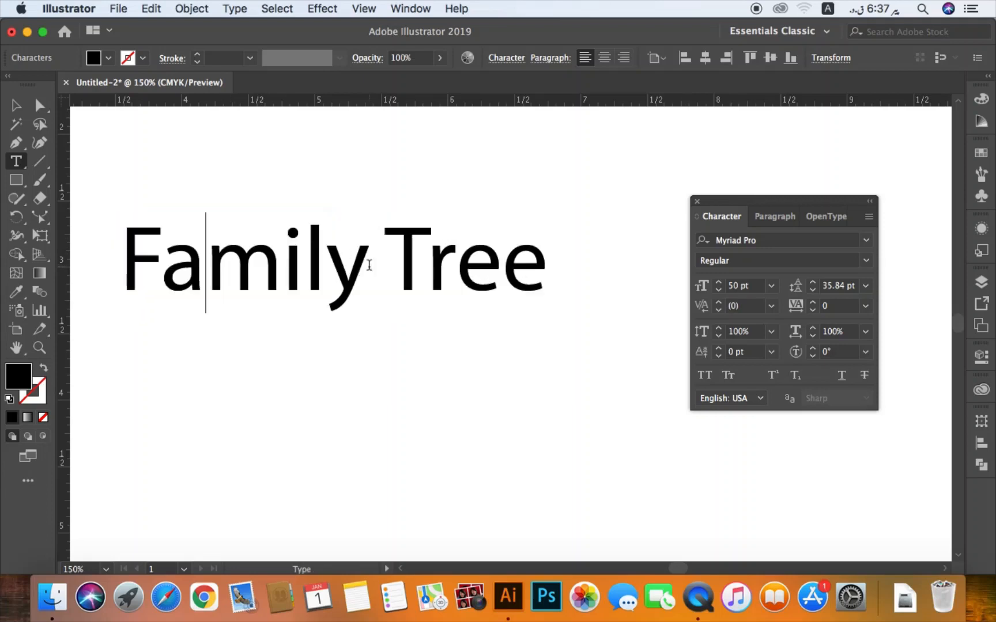
key(Right)
key(Right)
key(End)
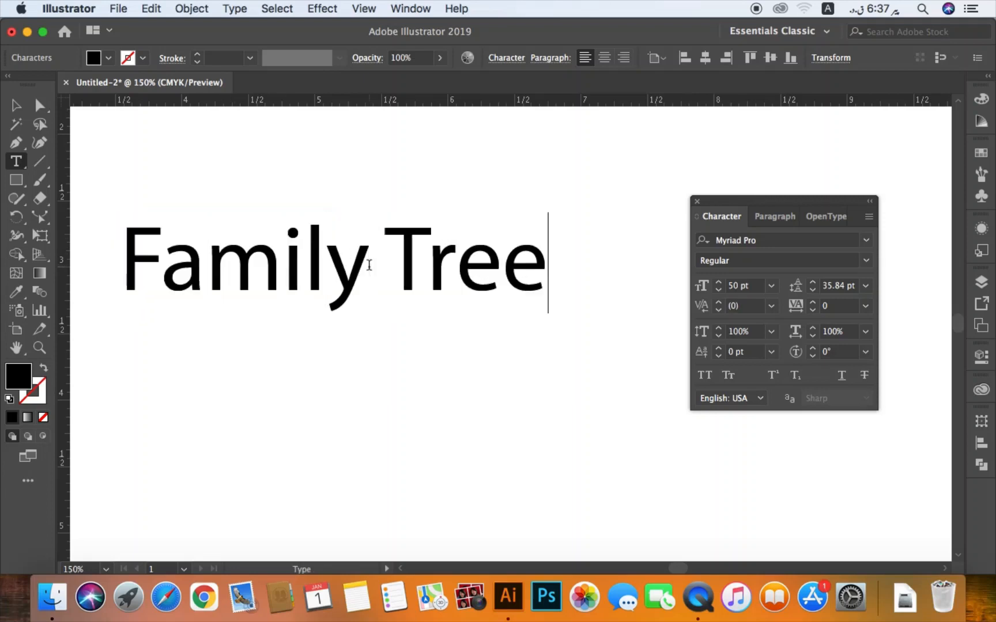
key(Return)
key(super+v)
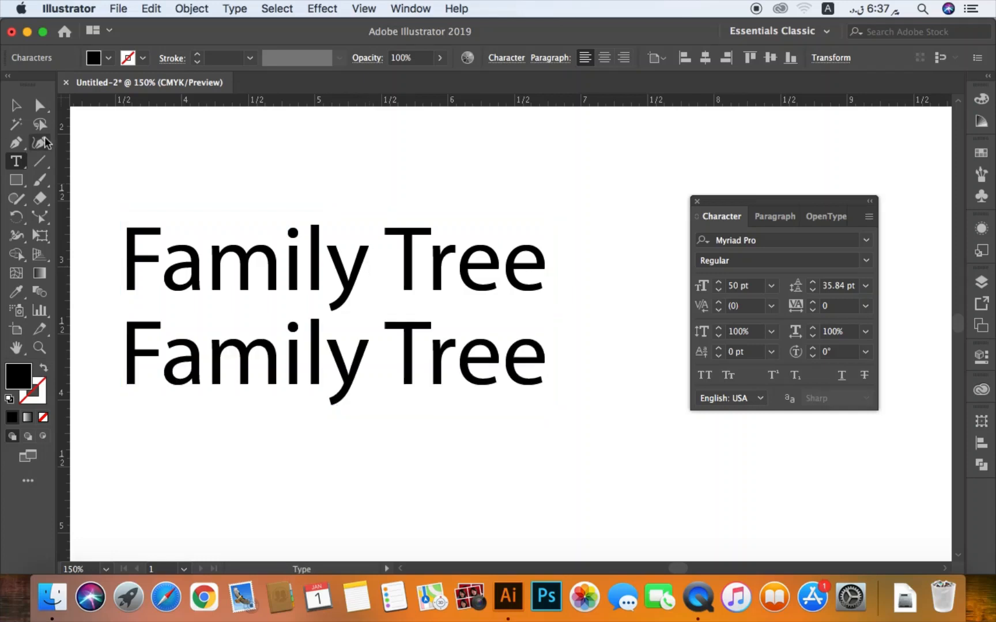
click(15, 104)
click(496, 177)
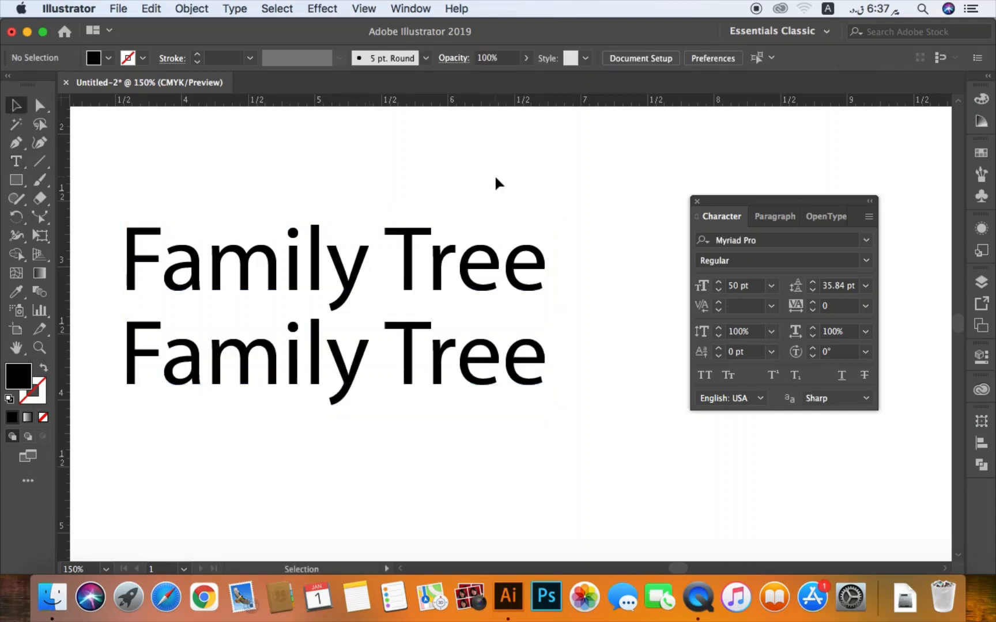
- Select the two-line "Family Tree" text and raise its leading stepwise to 61 pt
key(super+minus)
key(super+minus)
key(super+minus)
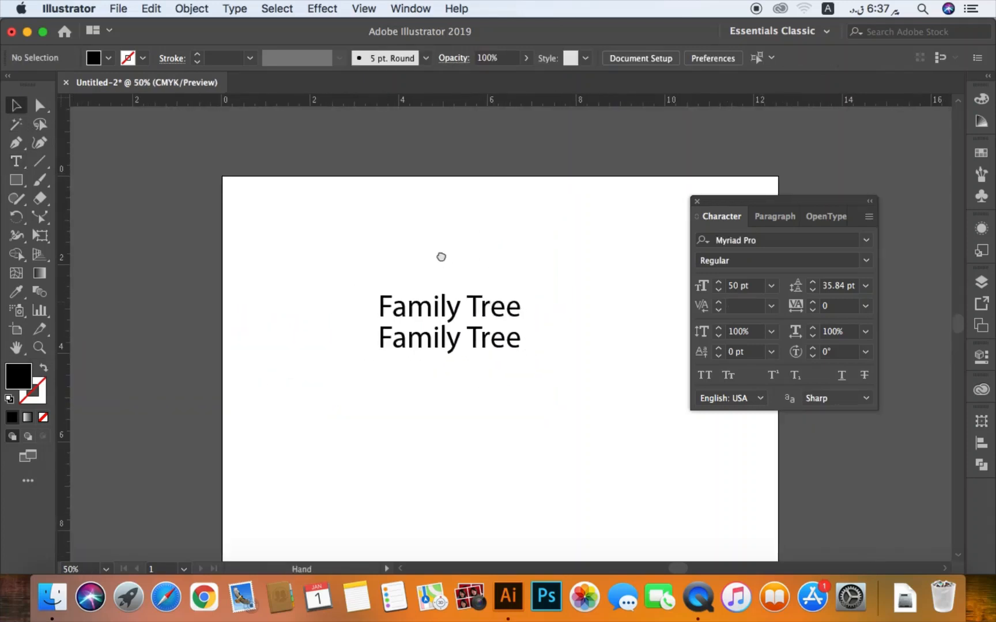
drag(441, 257, 383, 204)
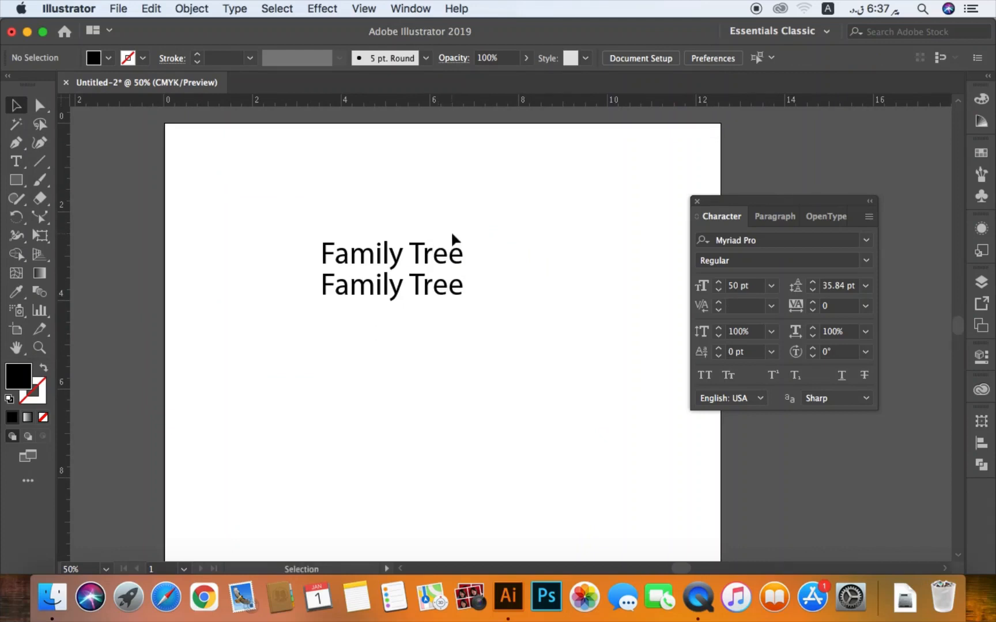
drag(496, 216, 421, 310)
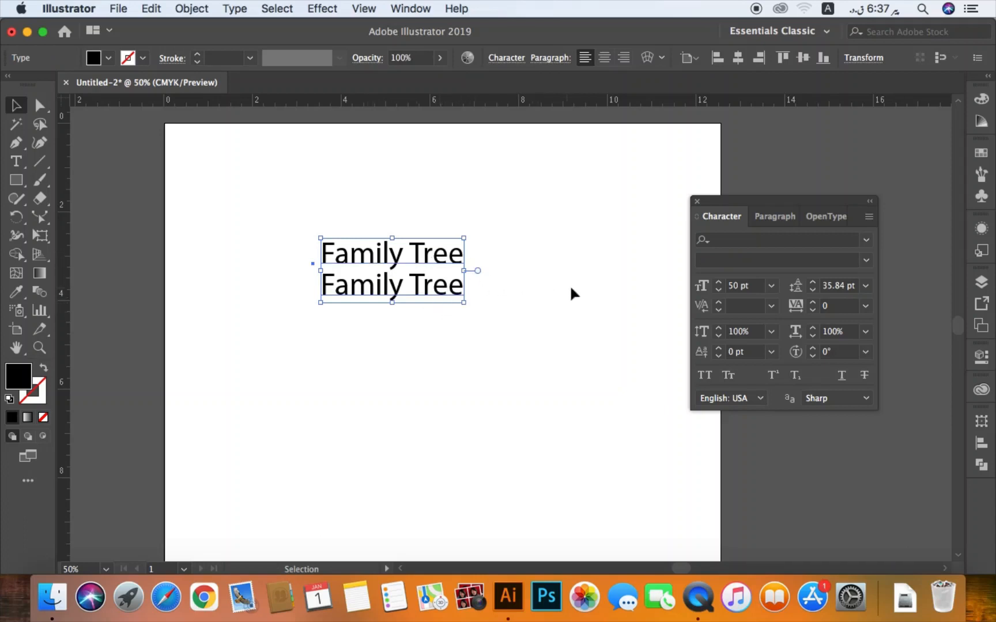
click(813, 283)
click(813, 284)
click(813, 284)
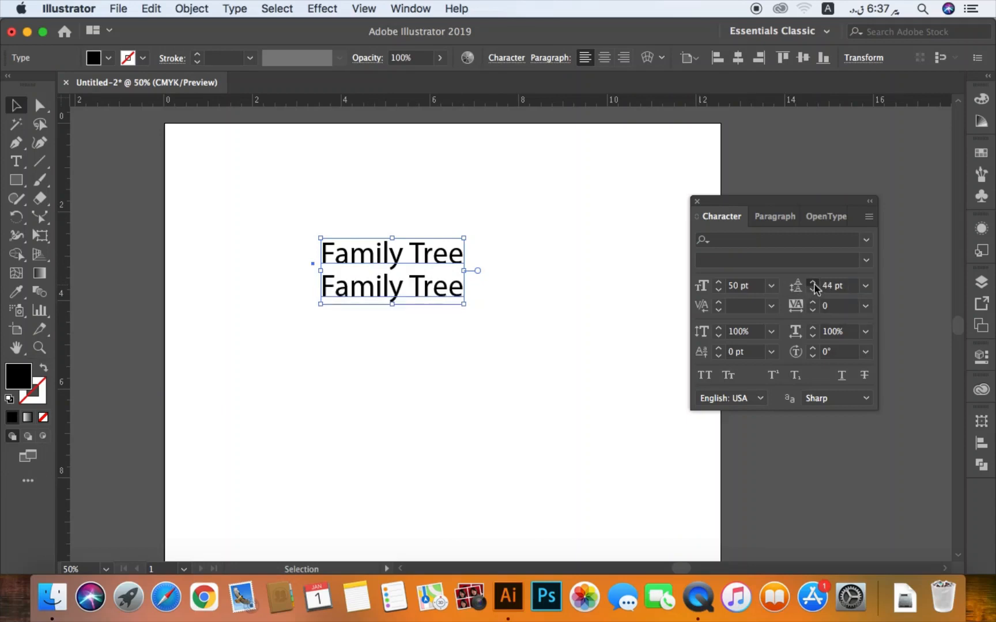
click(813, 283)
click(813, 284)
click(813, 283)
click(812, 284)
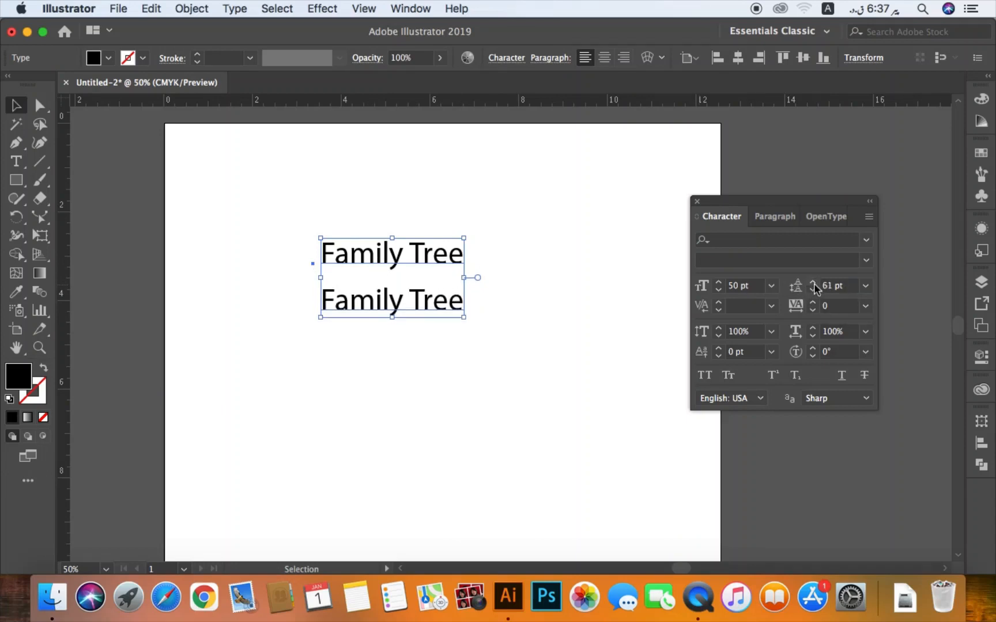
- Set the leading of the two-line "Family Tree" text to 100 pt, and delete the text from the artboard
drag(844, 286, 782, 291)
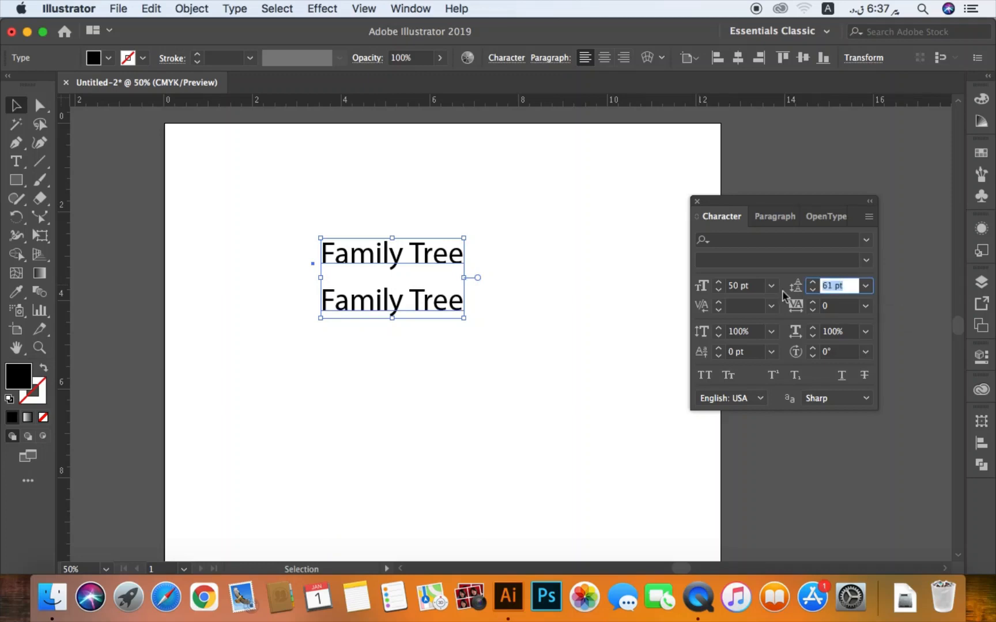
text(100)
key(Return)
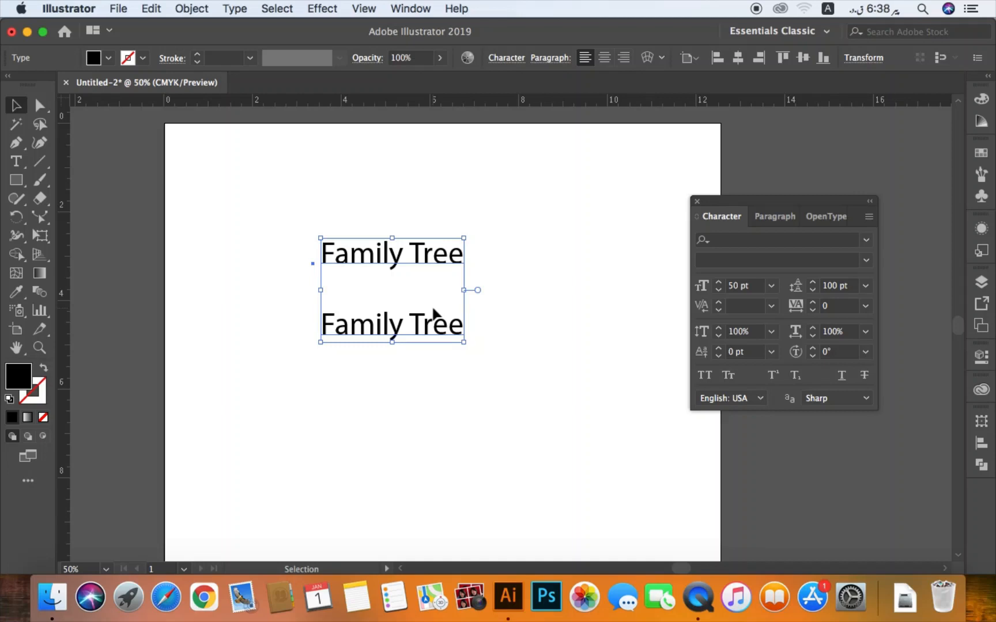
drag(516, 211, 342, 359)
key(BackSpace)
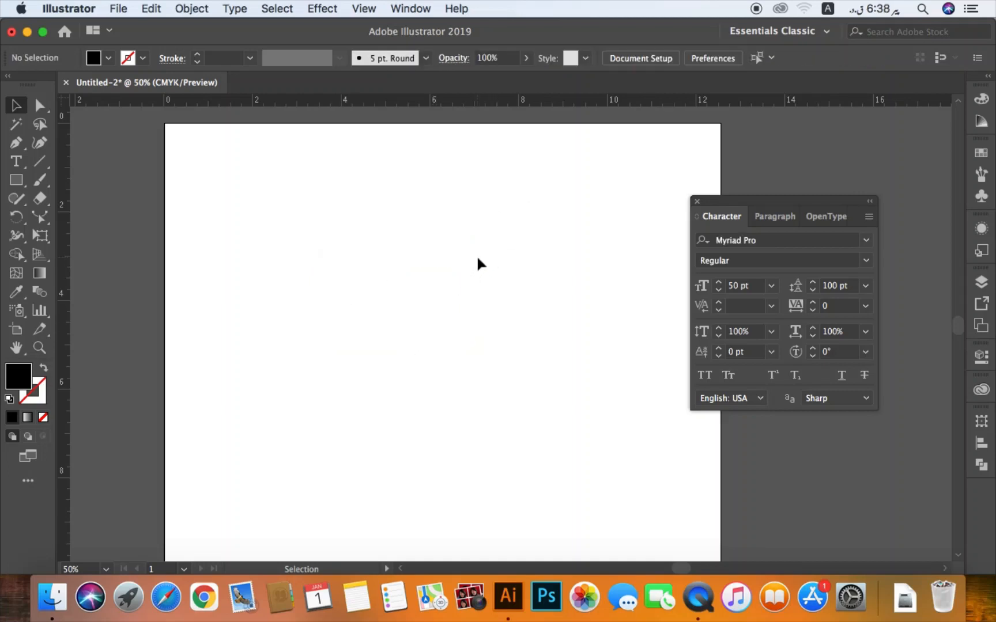
- Move the two-paragraph text block from the pasteboard onto the artboard, shift the Character panel clear of it, and deselect the text
key(super+minus)
key(super+minus)
key(super+minus)
key(super+minus)
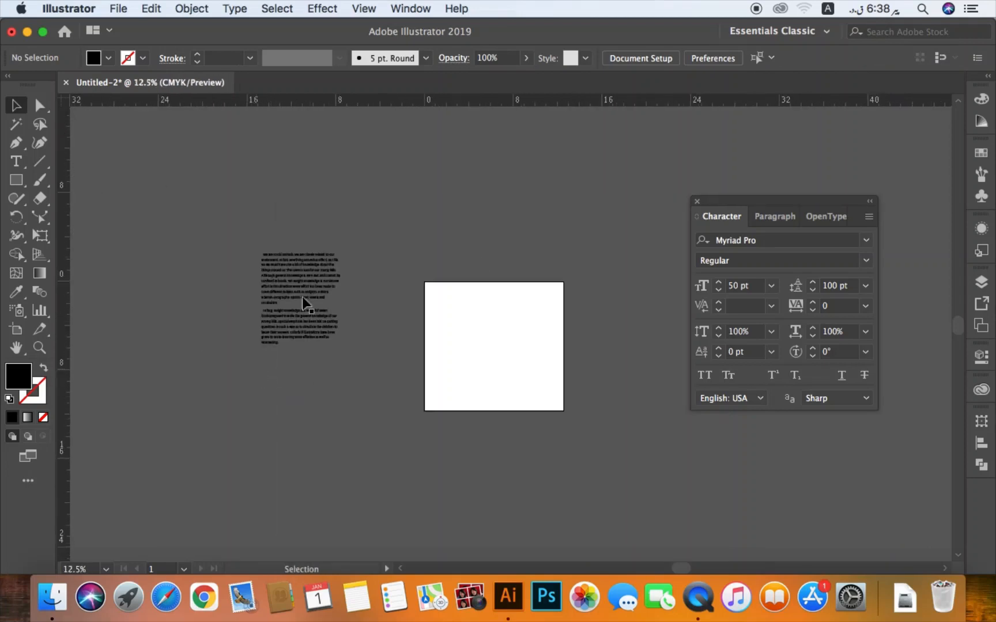
click(315, 282)
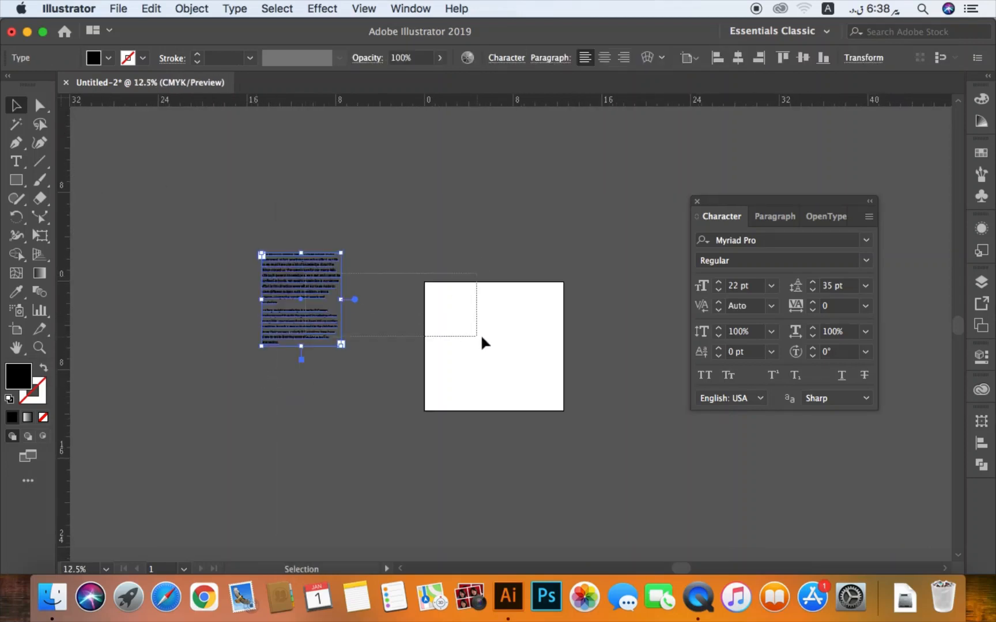
click(453, 344)
drag(305, 326, 487, 361)
key(super+0)
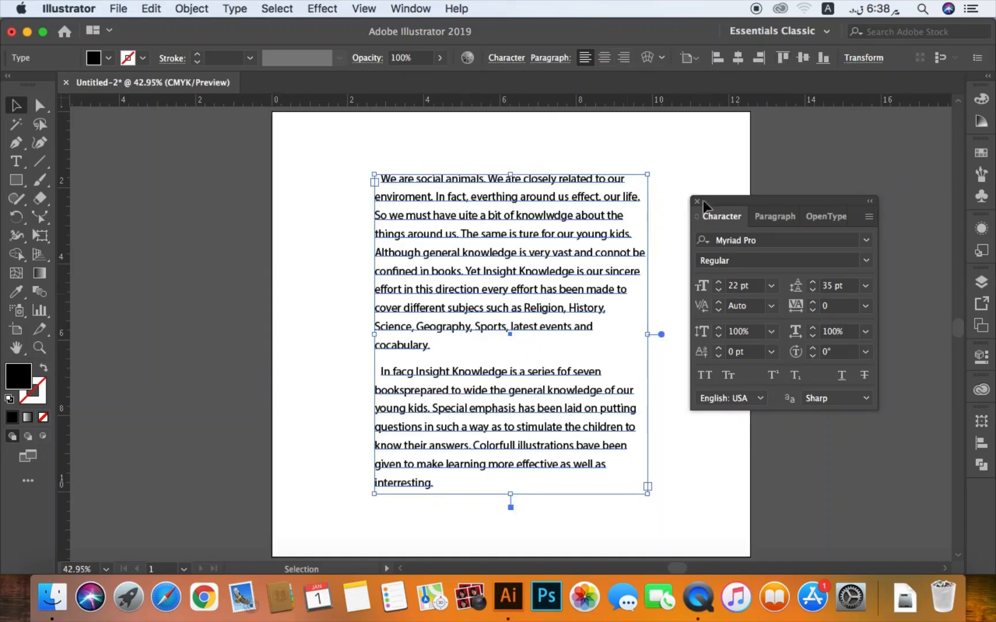
drag(834, 206, 875, 166)
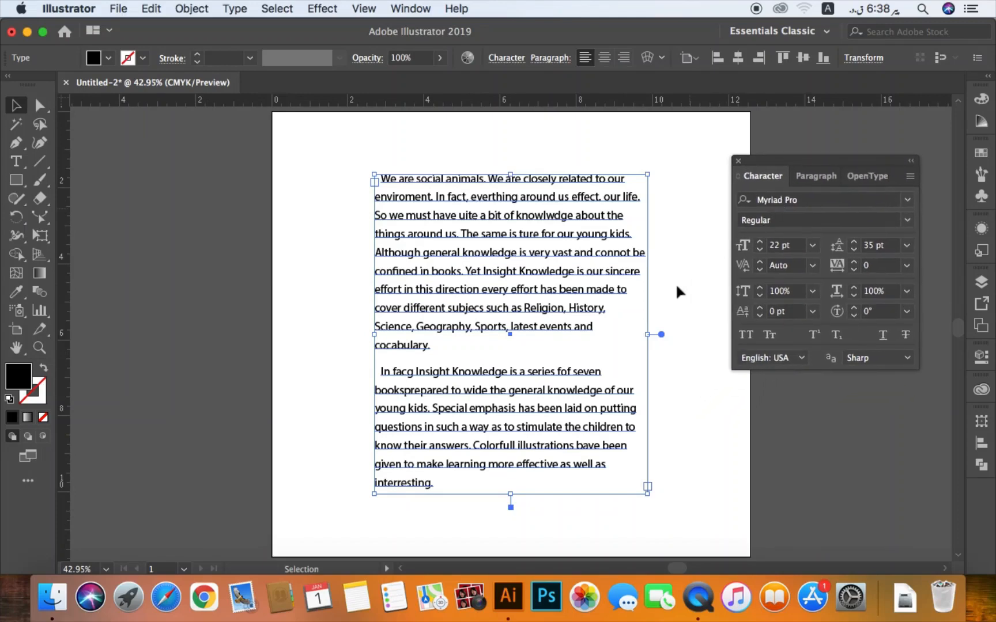
key(super+shift+a)
drag(551, 255, 508, 277)
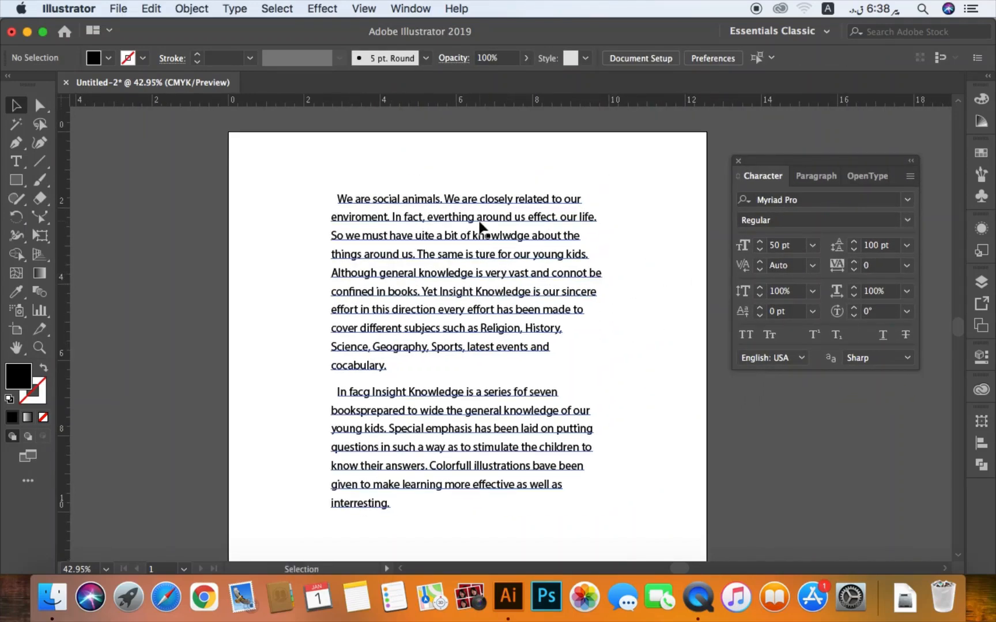
- Set the first-line indent and the space after paragraph of the two-paragraph text block to 0 pt
click(479, 226)
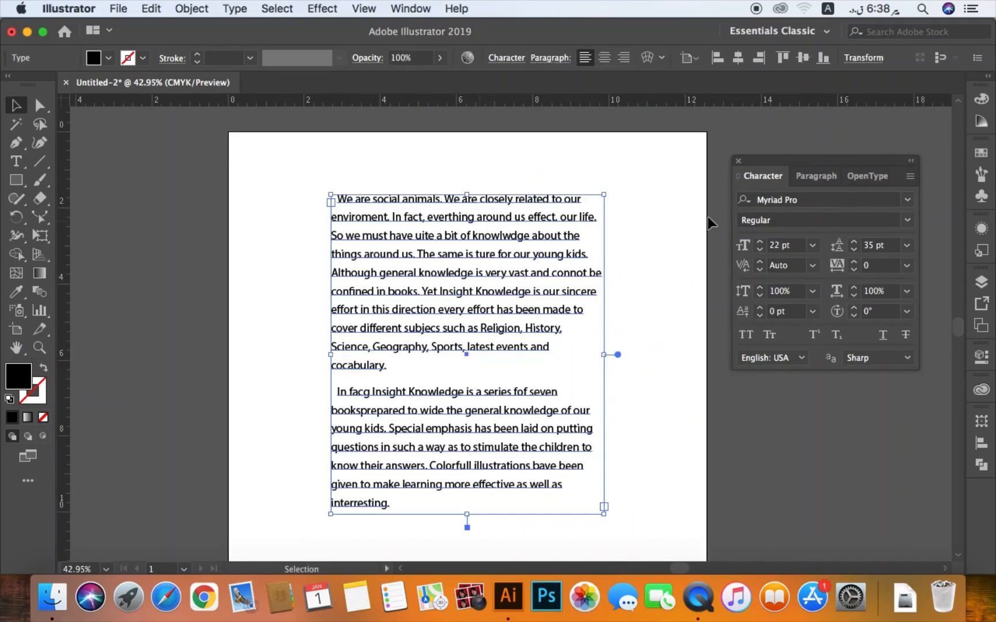
click(825, 177)
click(801, 252)
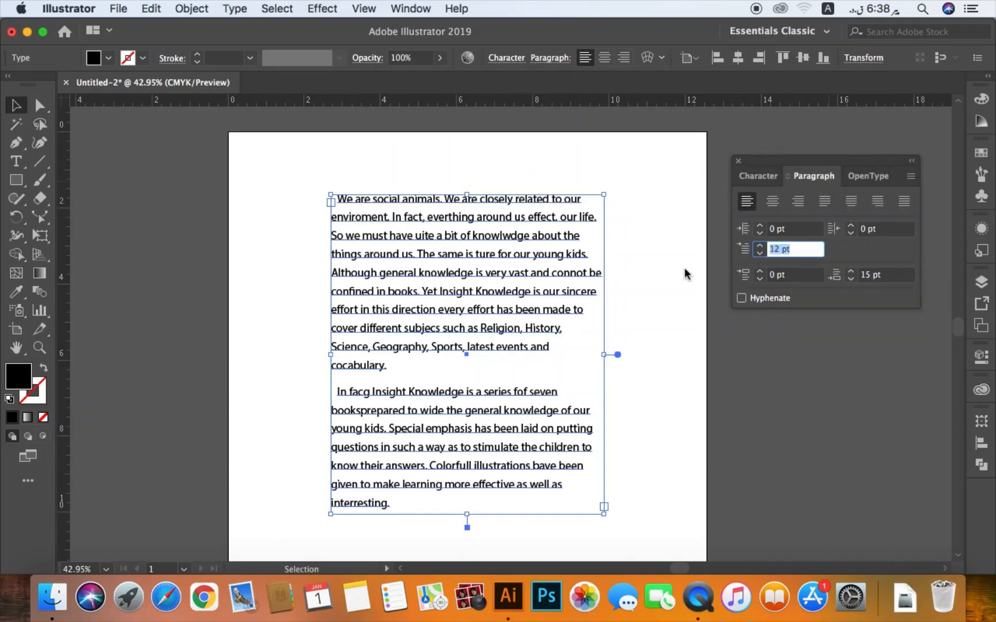
text(0)
key(Tab)
text(0)
key(Return)
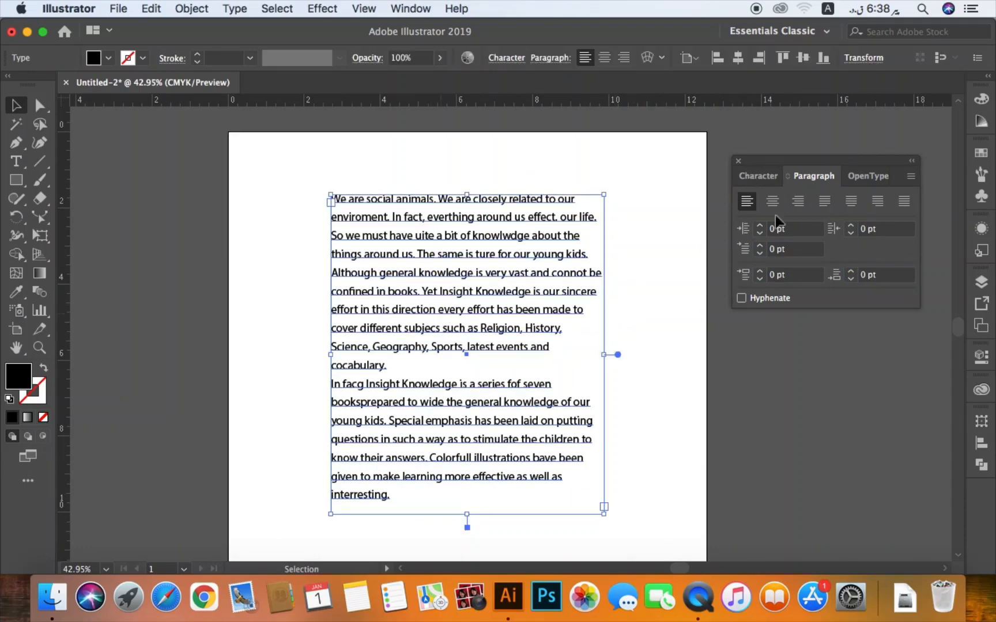
- Set the leading of the two-paragraph text block to Auto
click(758, 176)
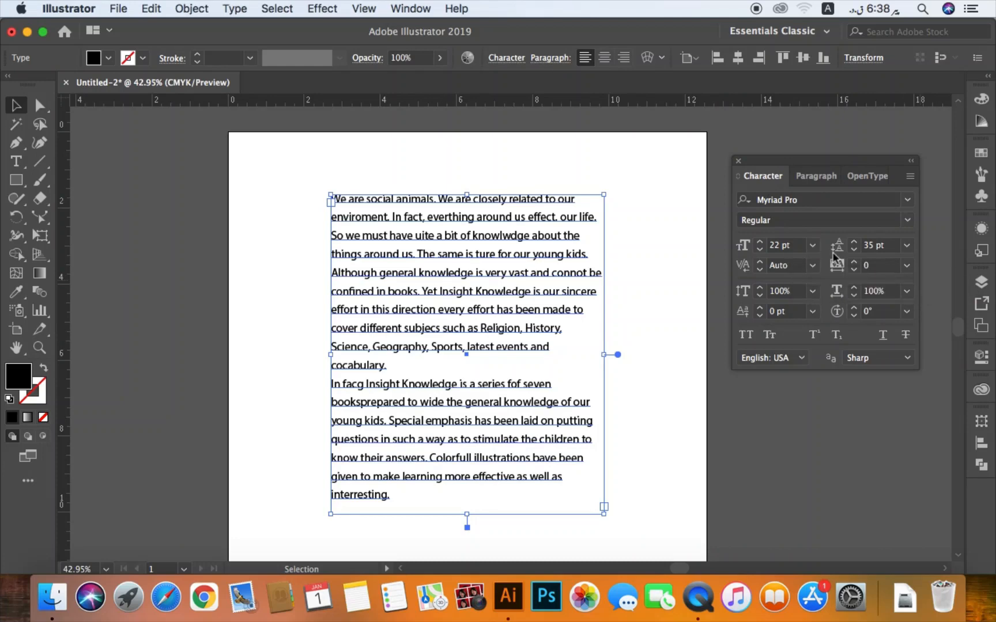
click(907, 246)
click(933, 285)
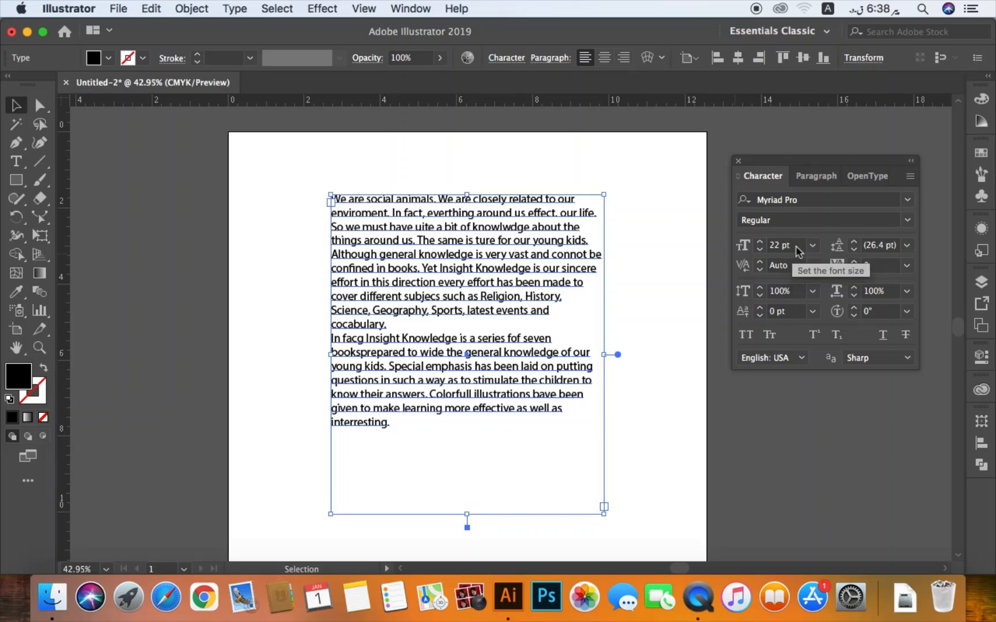
- Raise the font size of the two-paragraph text block to 25 pt, and further to 30 pt
click(752, 250)
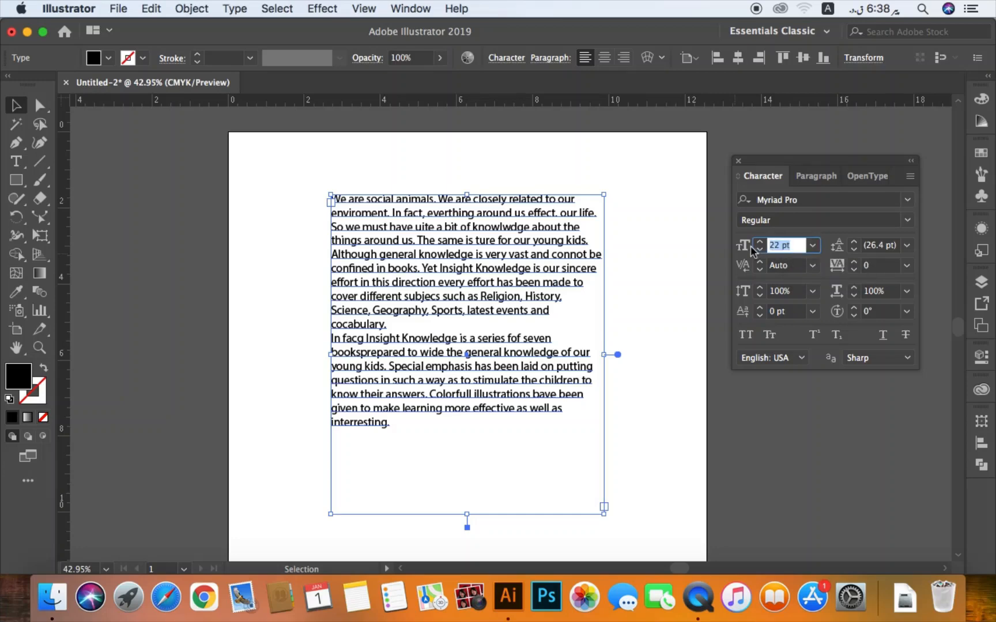
text(25)
key(Return)
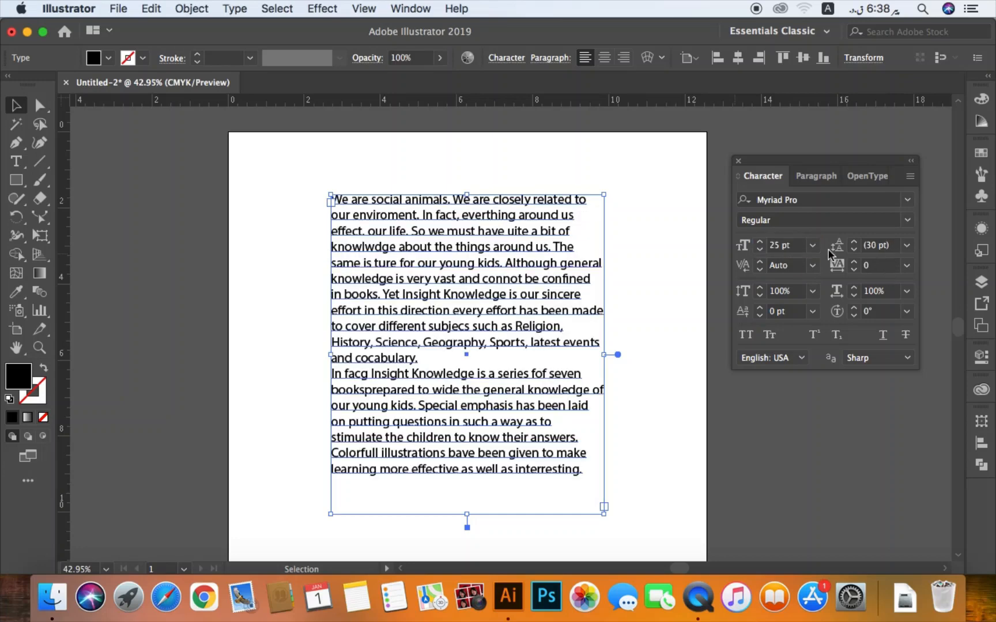
click(774, 252)
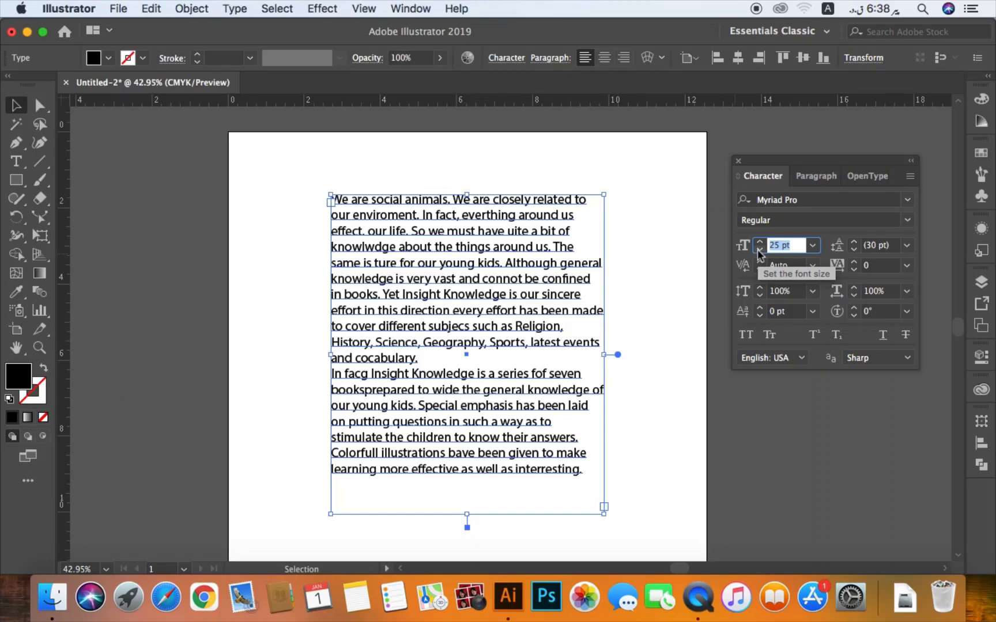
text(30)
key(Return)
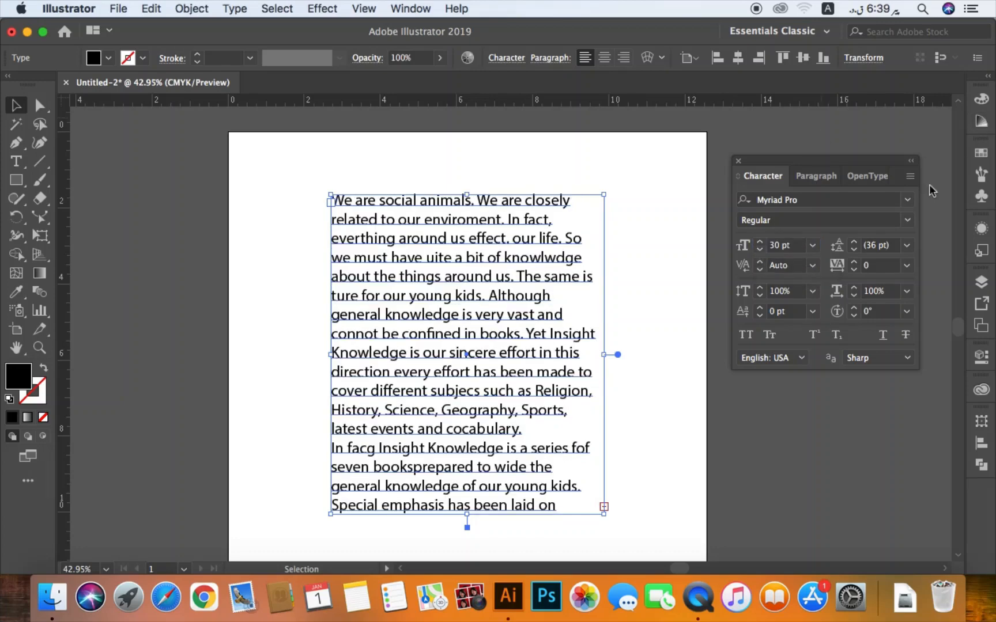
- Preview preset leading values on the paragraph text, reapply Auto, and try stepping the leading down and up from there
click(907, 248)
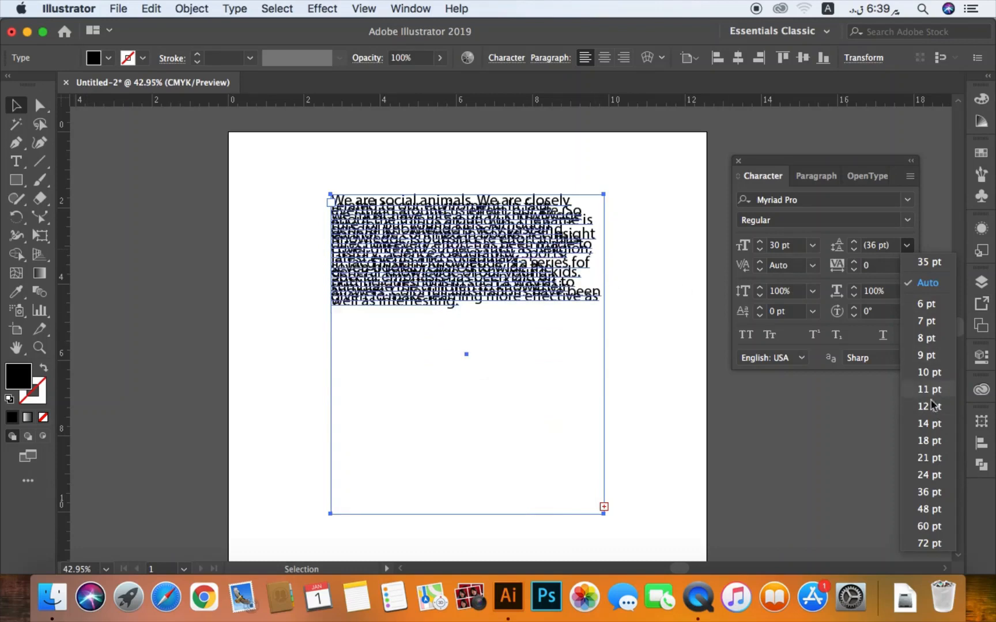
click(928, 282)
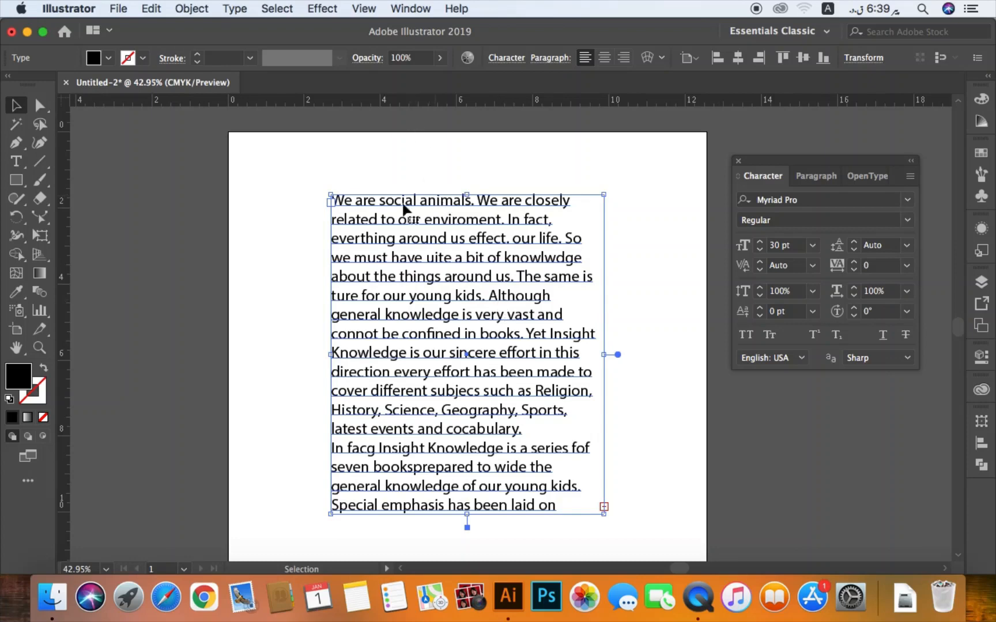
click(854, 250)
click(854, 254)
click(855, 255)
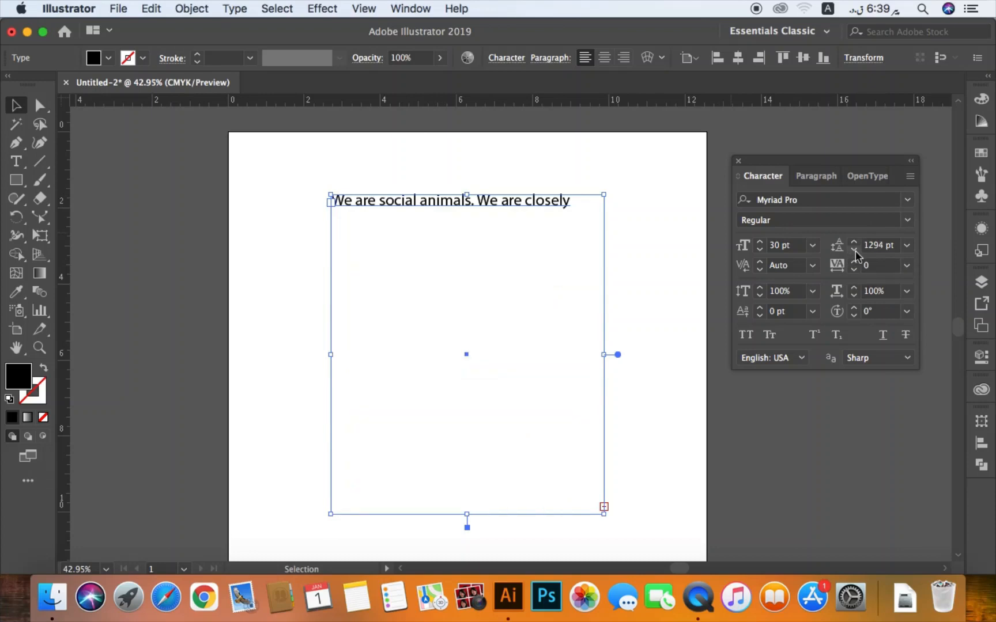
click(856, 255)
click(856, 245)
click(856, 244)
click(856, 244)
- Set the leading of the paragraph text to 30 pt
click(883, 249)
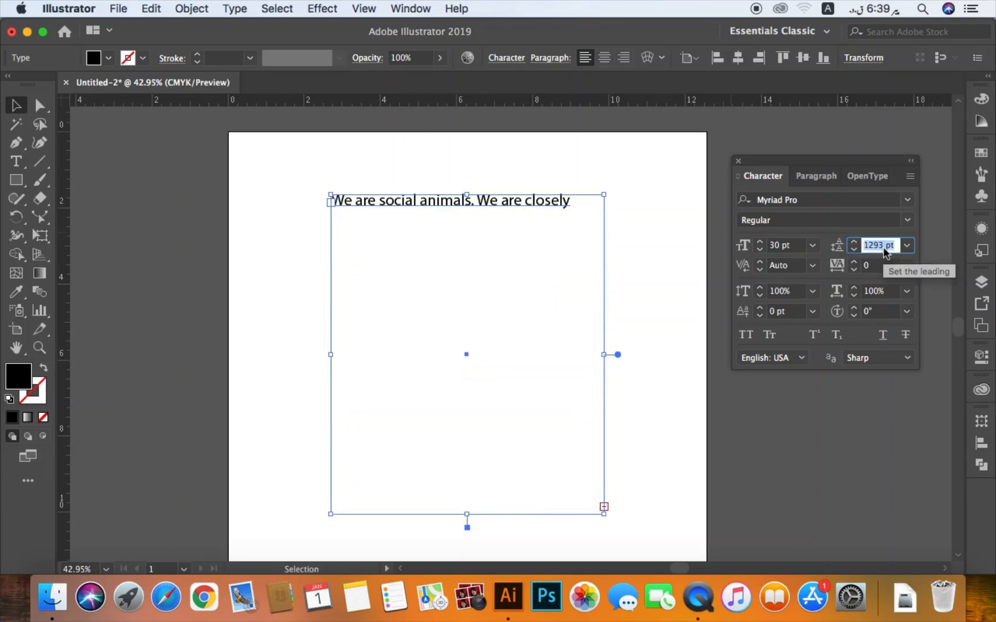
key(BackSpace)
text(30)
key(Return)
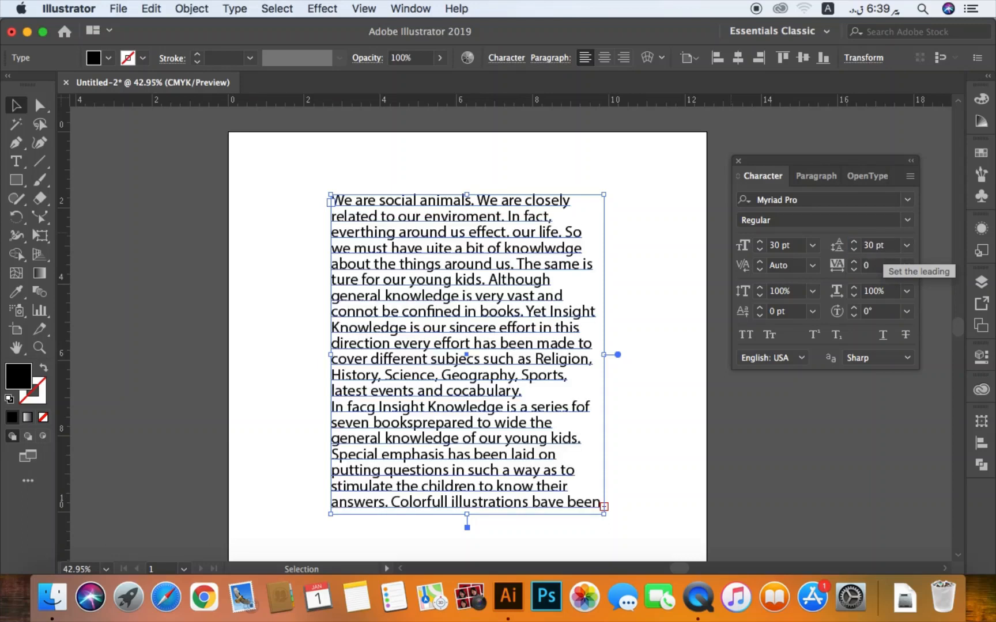
- Step the paragraph text's leading down to 28 pt, up to 38 pt, and back down to 35 pt
click(854, 250)
click(854, 250)
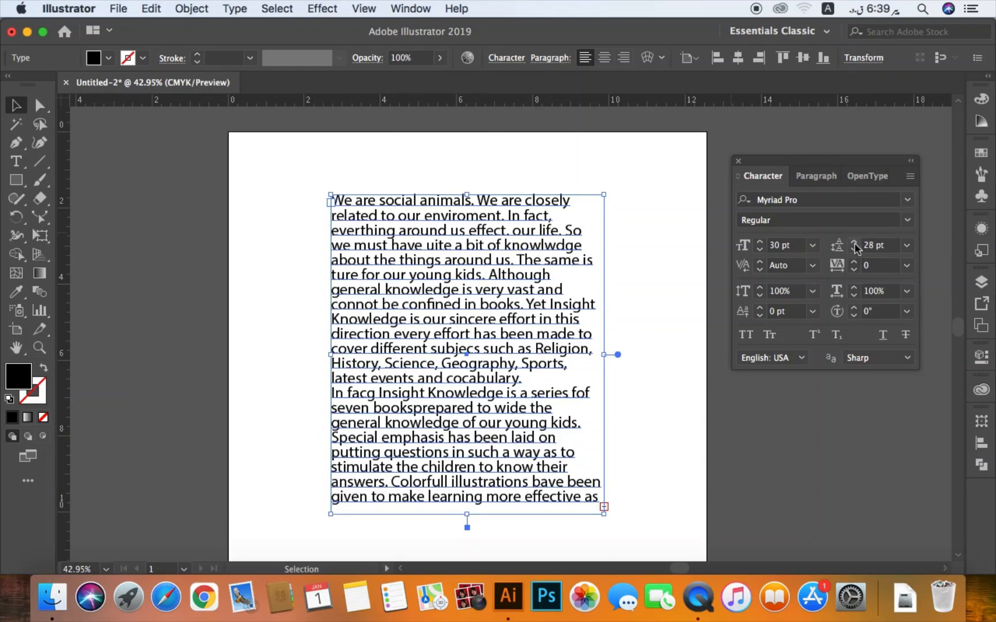
click(854, 243)
click(854, 243)
click(854, 243)
click(854, 243)
click(854, 243)
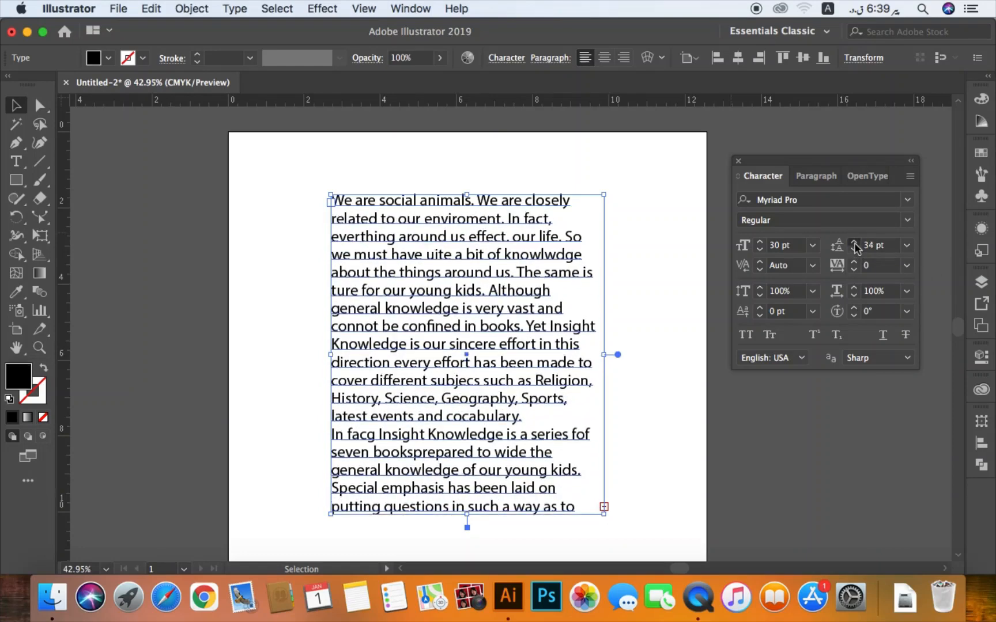
click(854, 243)
click(854, 242)
click(854, 242)
click(854, 243)
click(854, 242)
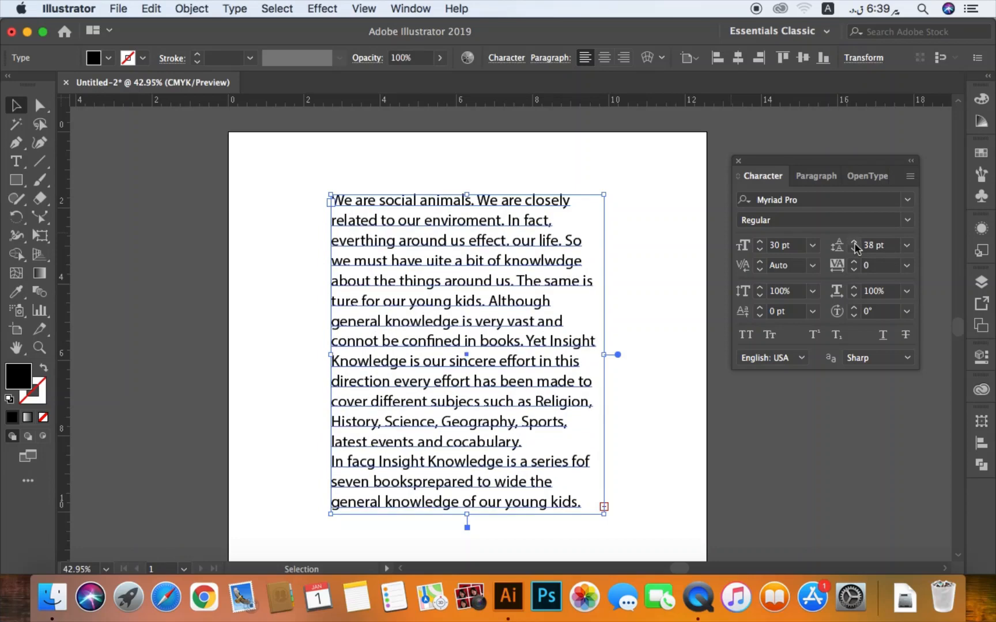
click(854, 249)
click(854, 249)
click(854, 249)
- Delete the paragraph text block and create a "Family Tree" point text in the upper part of the artboard
drag(640, 177, 389, 297)
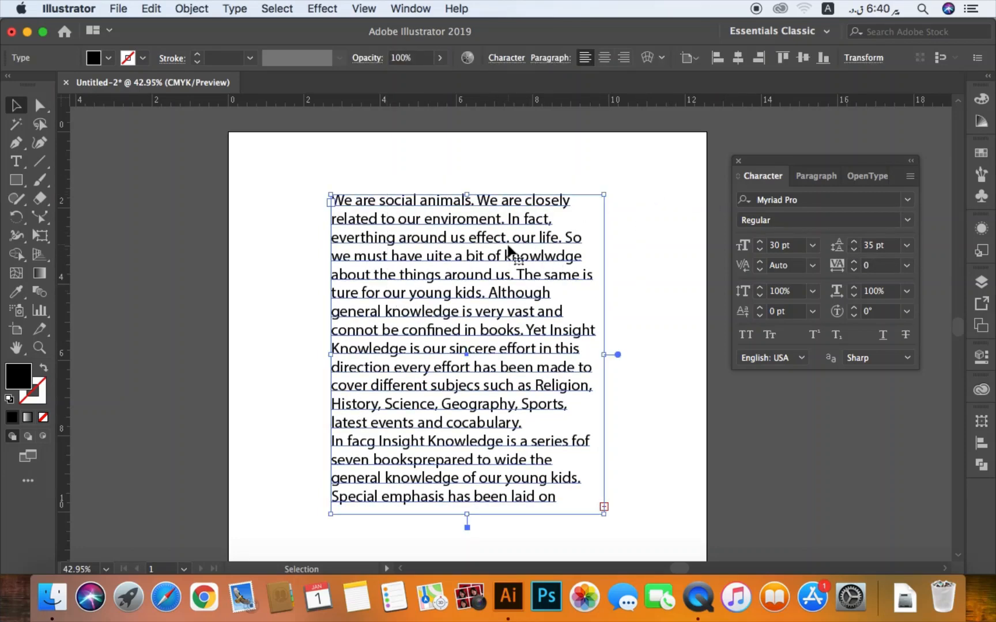
key(Delete)
key(t)
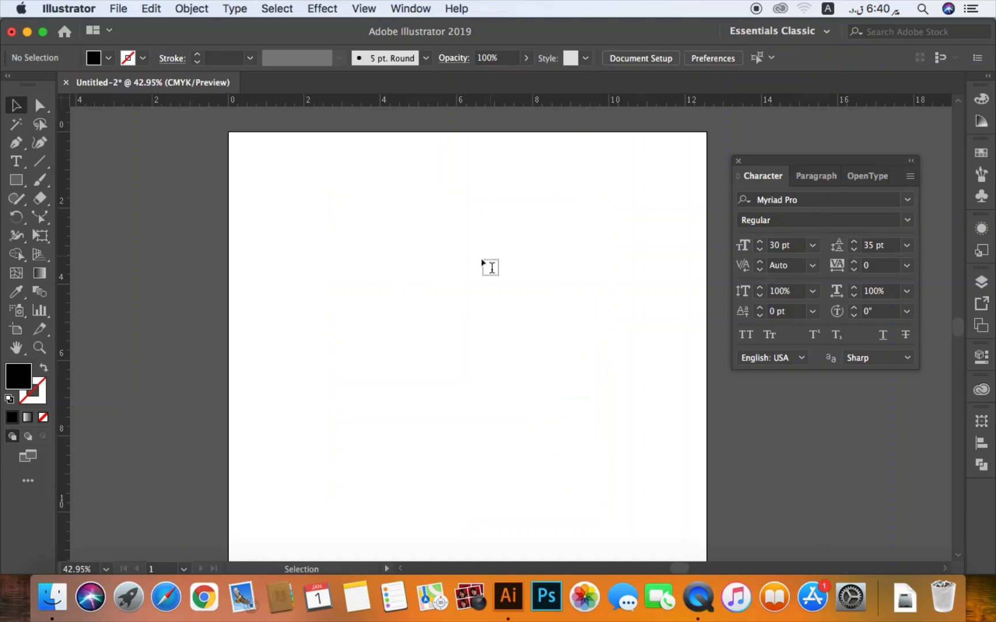
click(431, 247)
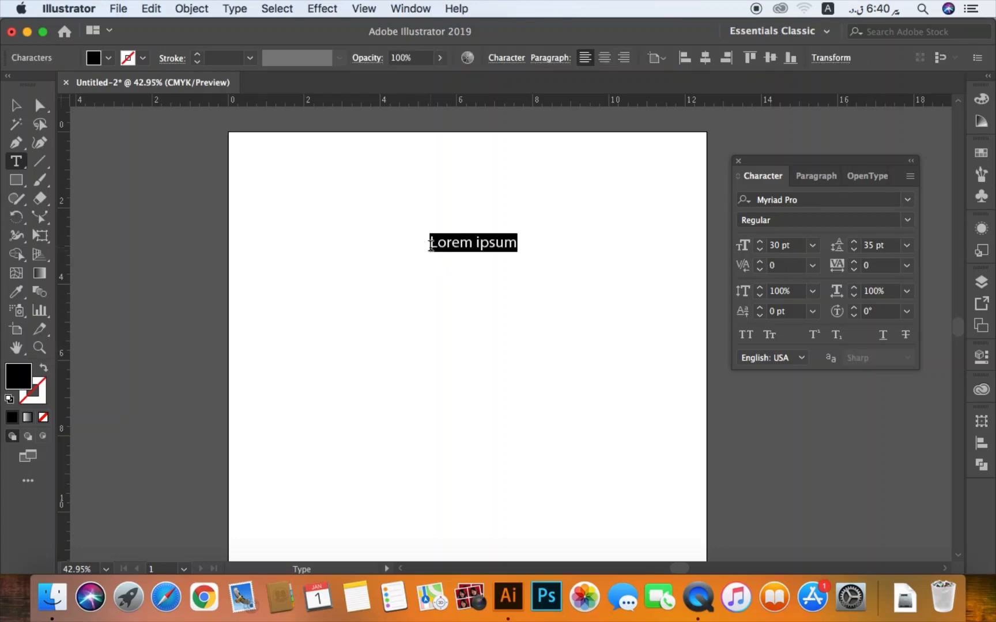
text(Family)
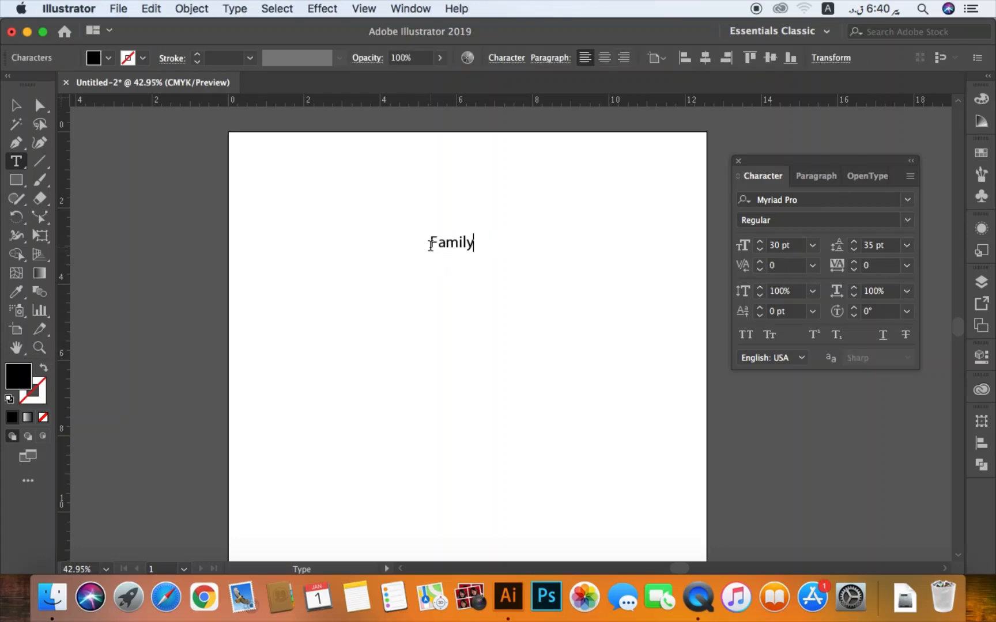
text( Tree)
click(19, 110)
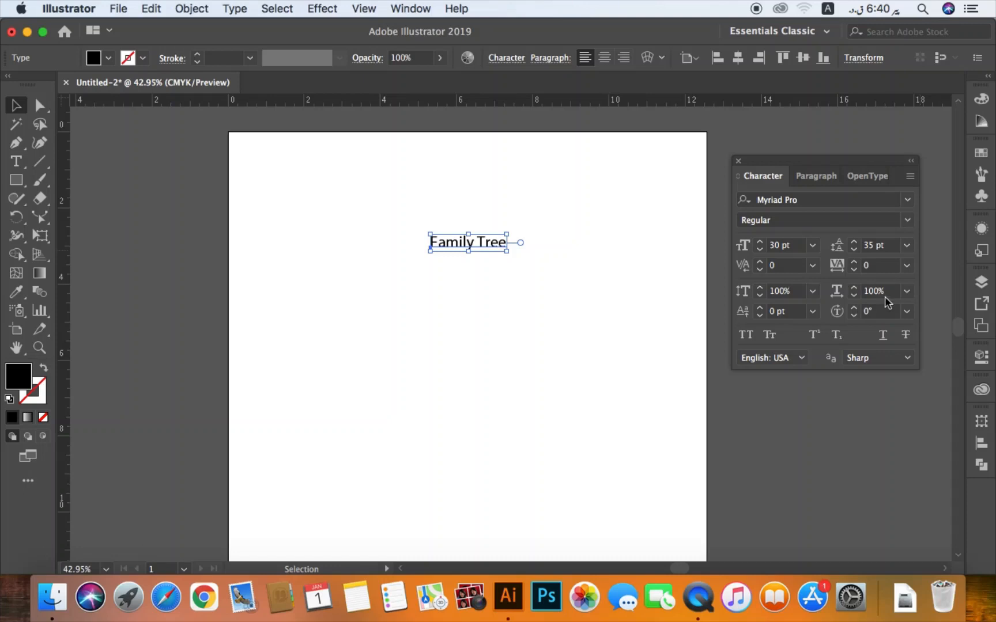
- Move the "Family Tree" text toward the artboard's left side and scale it up proportionally to a font size of about 104 pt
click(461, 268)
drag(462, 245, 407, 251)
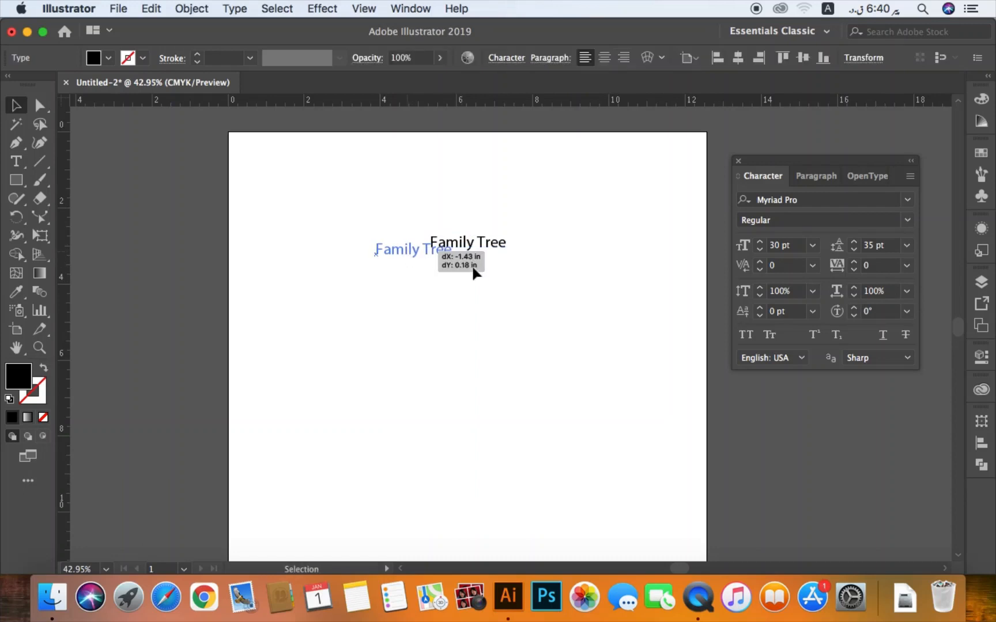
drag(493, 271, 531, 265)
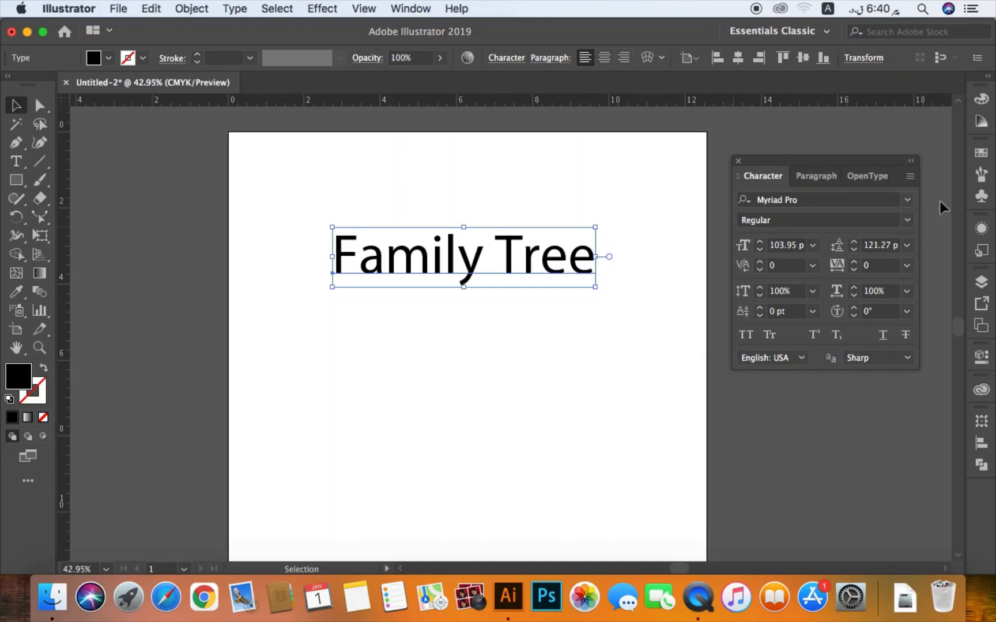
- Preview fonts on the "Family Tree" text, try SignPainter HouseScript, and undo the font change
click(909, 201)
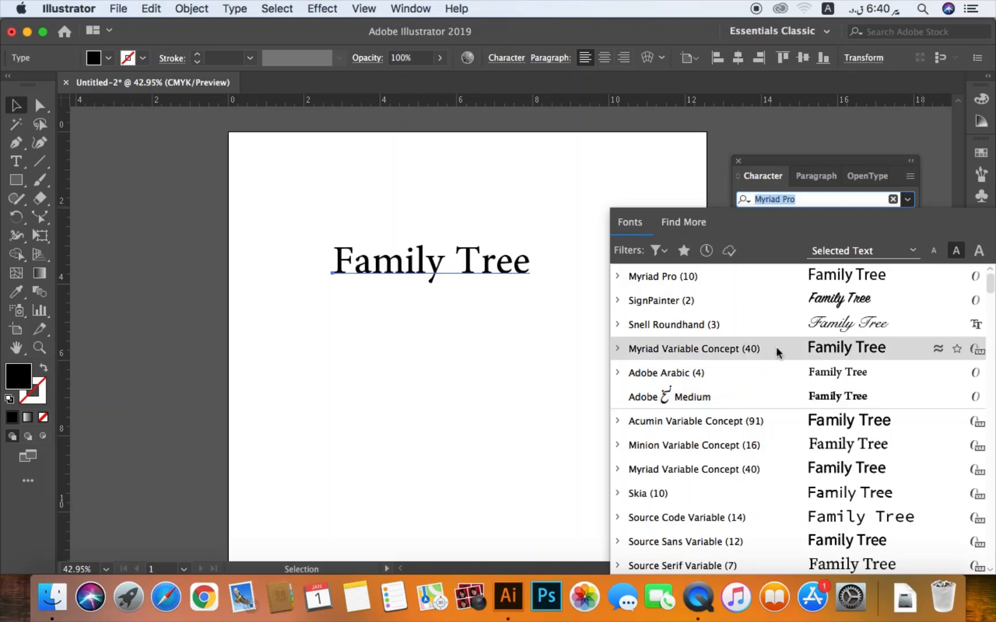
key(Return)
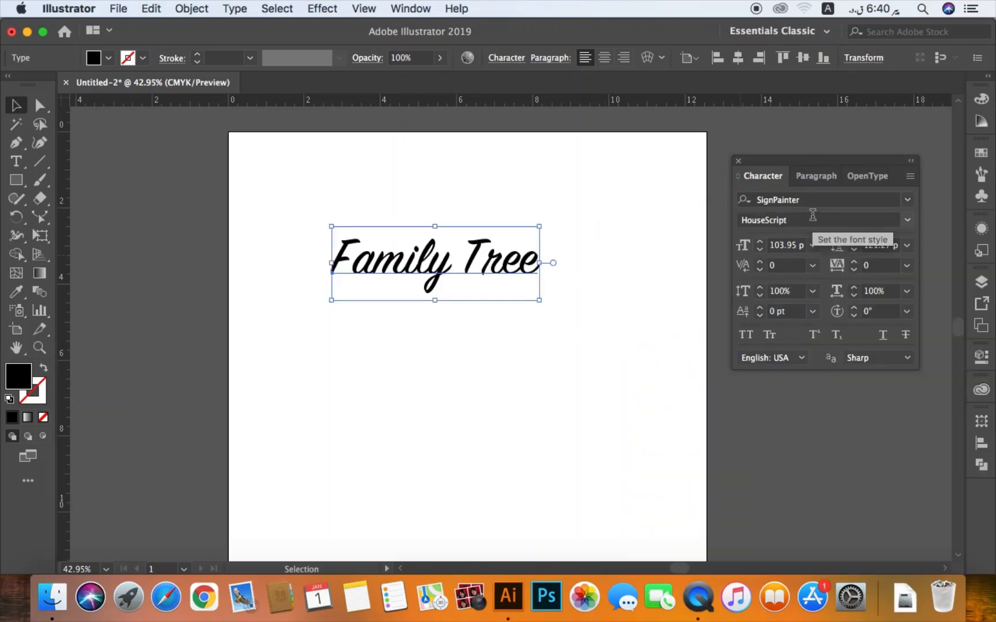
key(super+z)
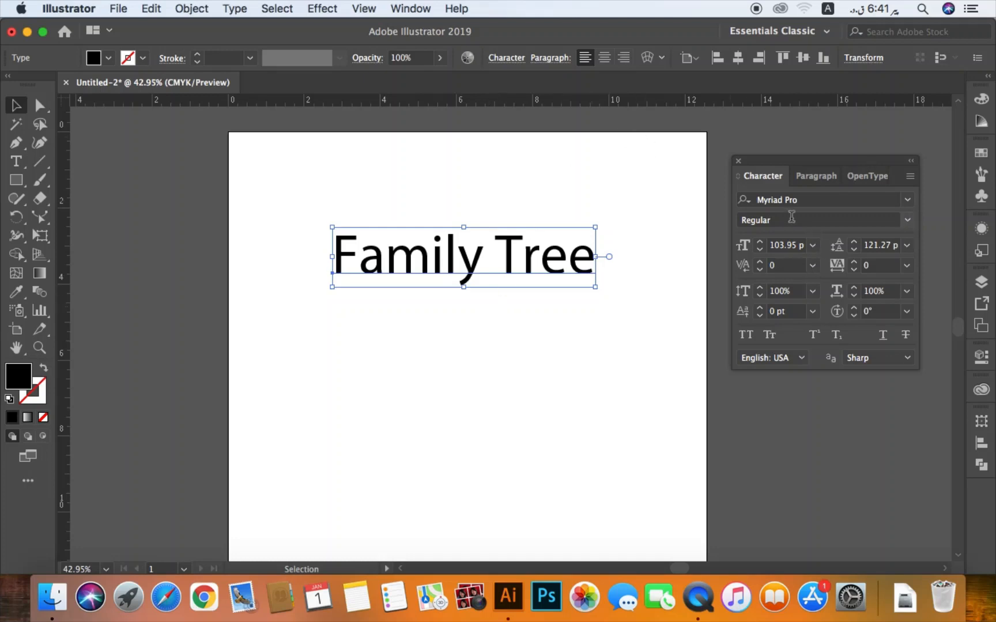
- Examine the available fonts and the Myriad Pro style variants for the "Family Tree" text
click(910, 202)
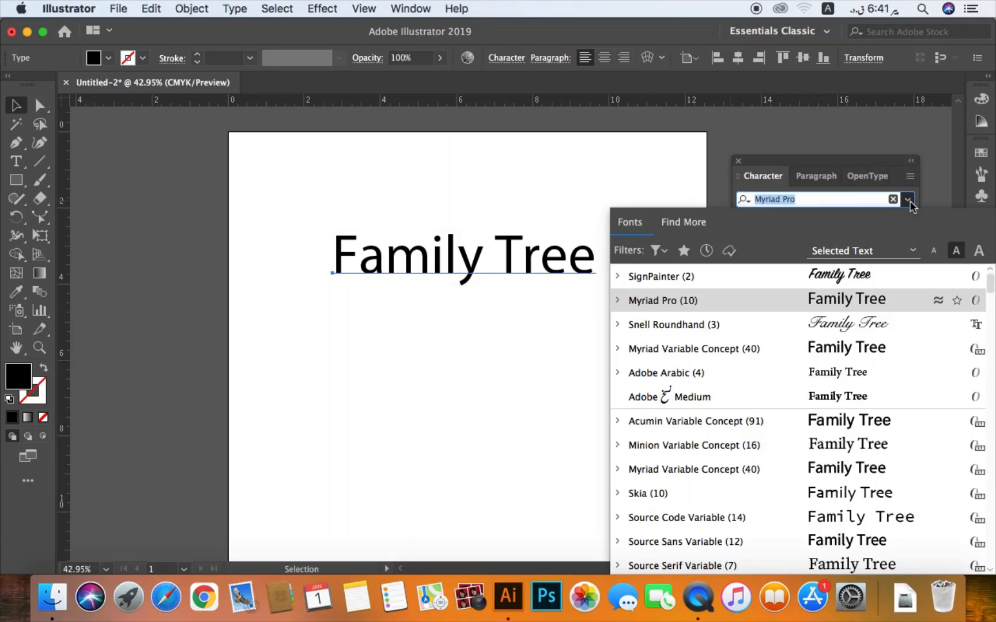
click(910, 202)
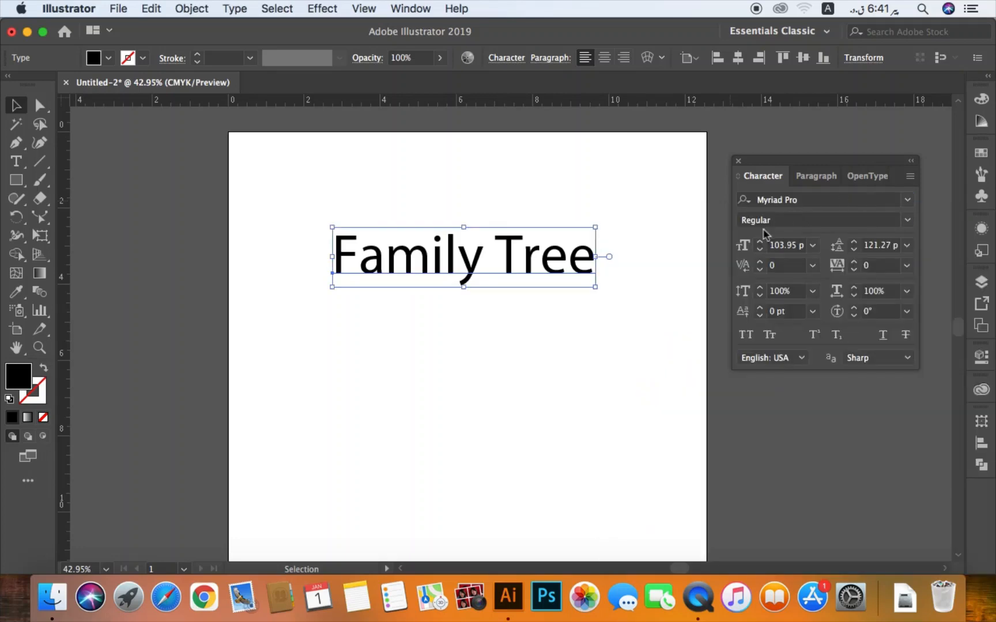
click(908, 222)
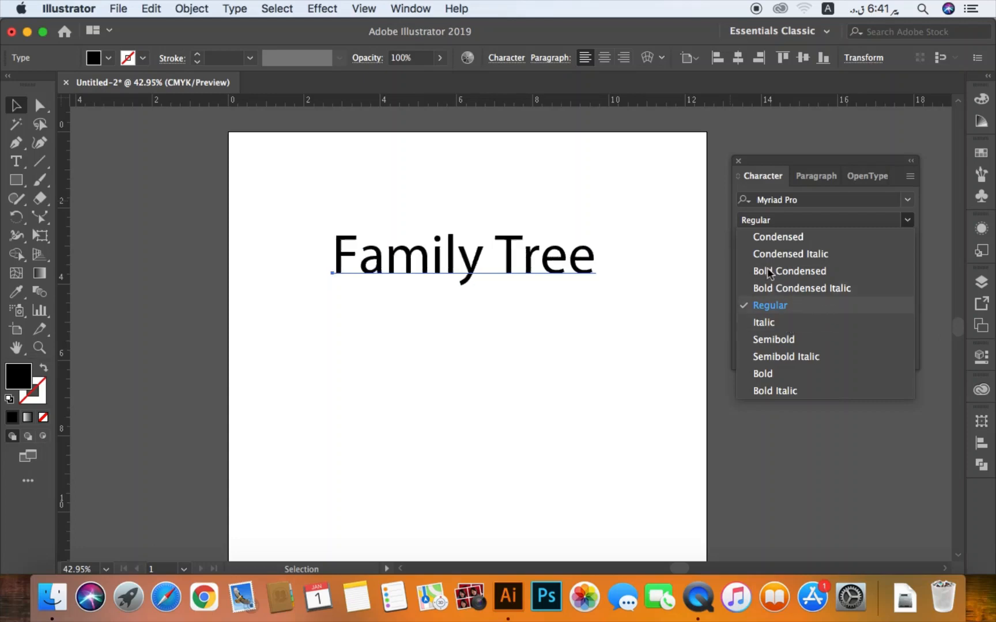
click(674, 217)
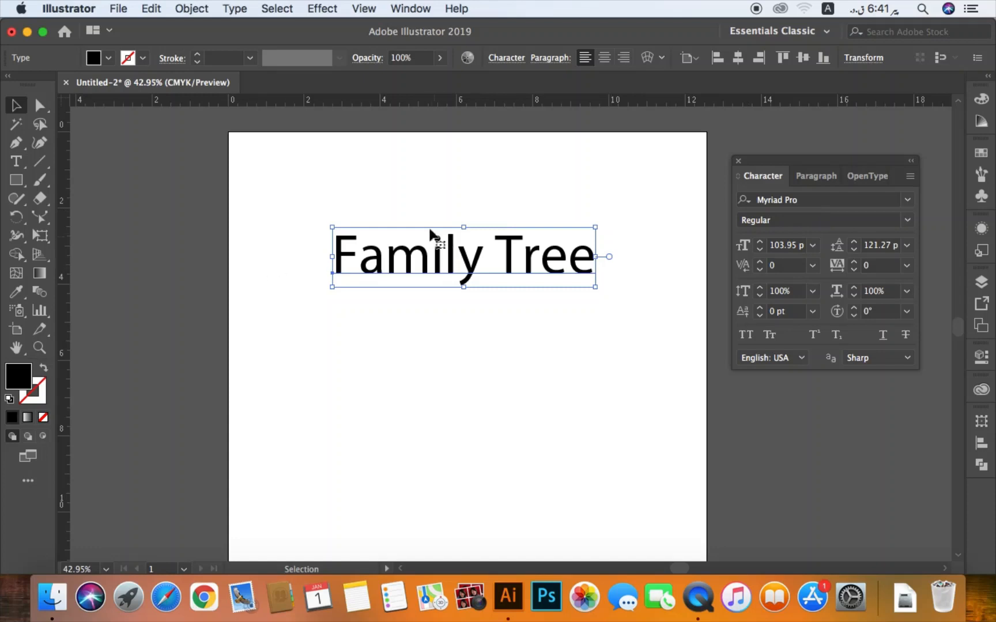
click(909, 222)
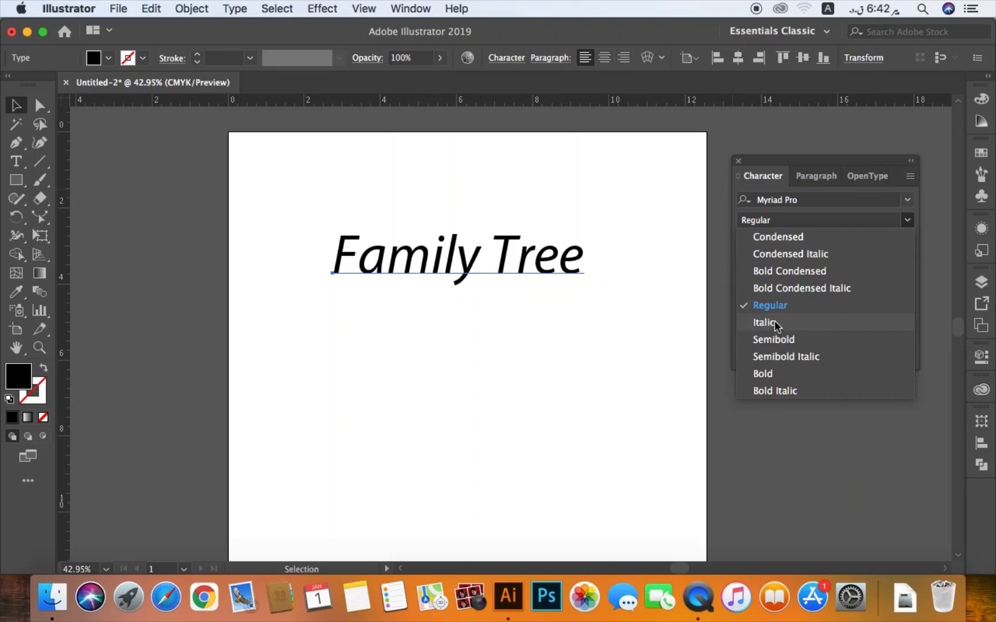
click(823, 166)
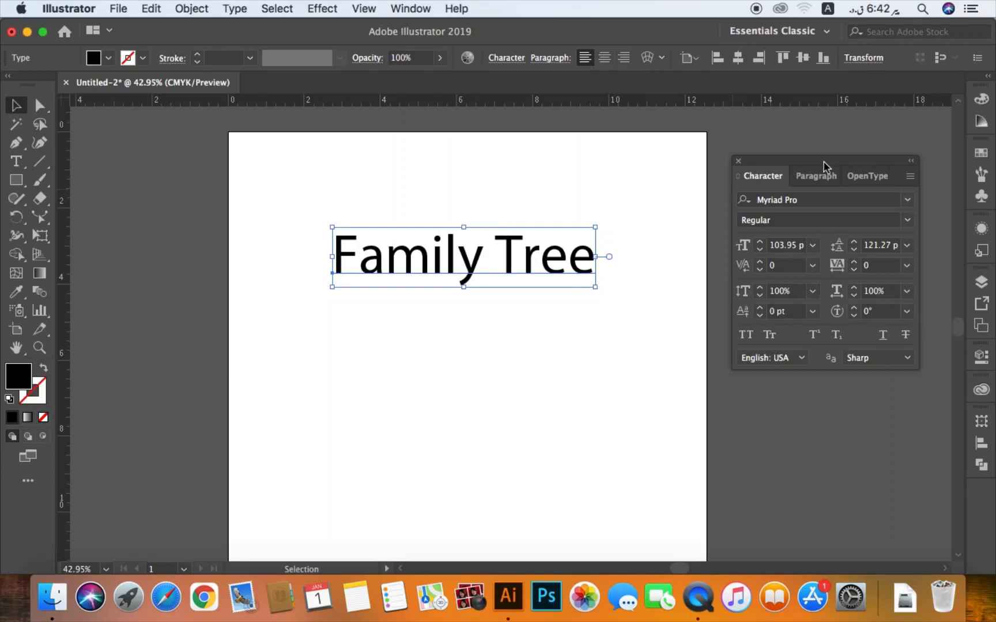
- Increase the "Family Tree" text's horizontal scale to 126% and deselect the text
click(855, 288)
click(855, 289)
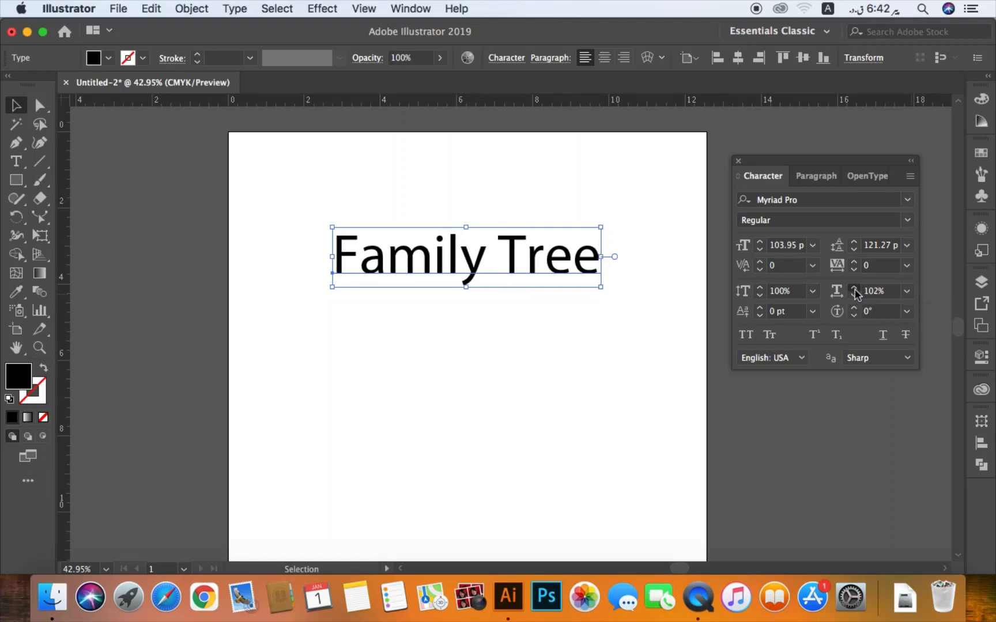
click(855, 288)
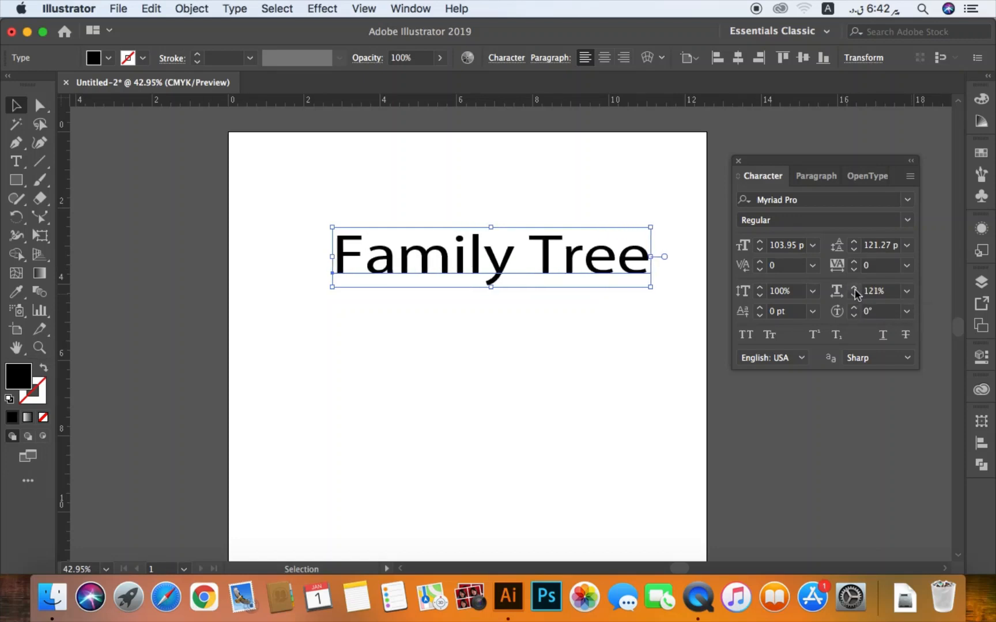
click(855, 288)
click(855, 288)
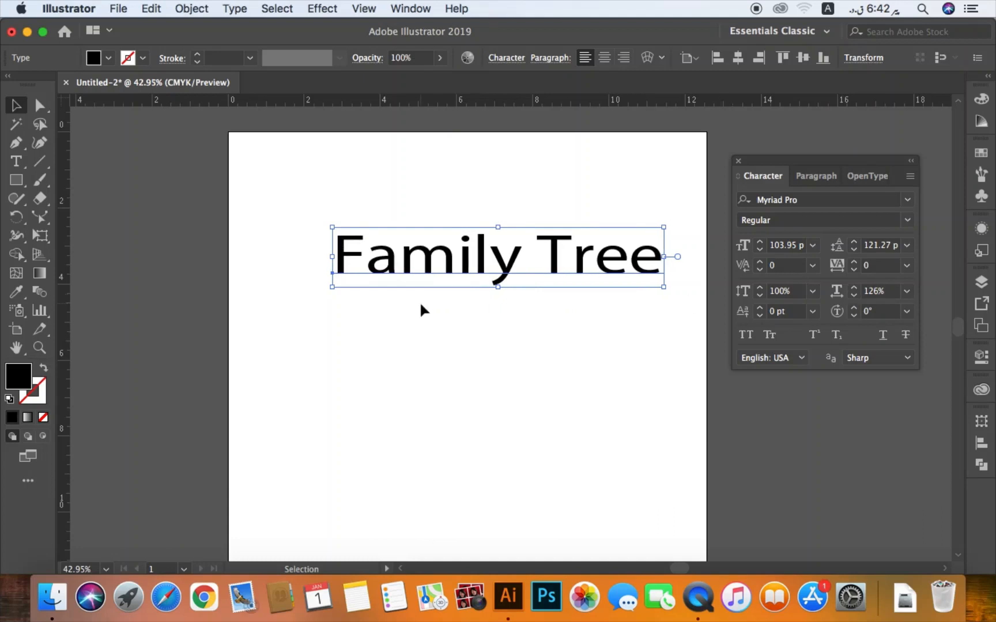
click(443, 330)
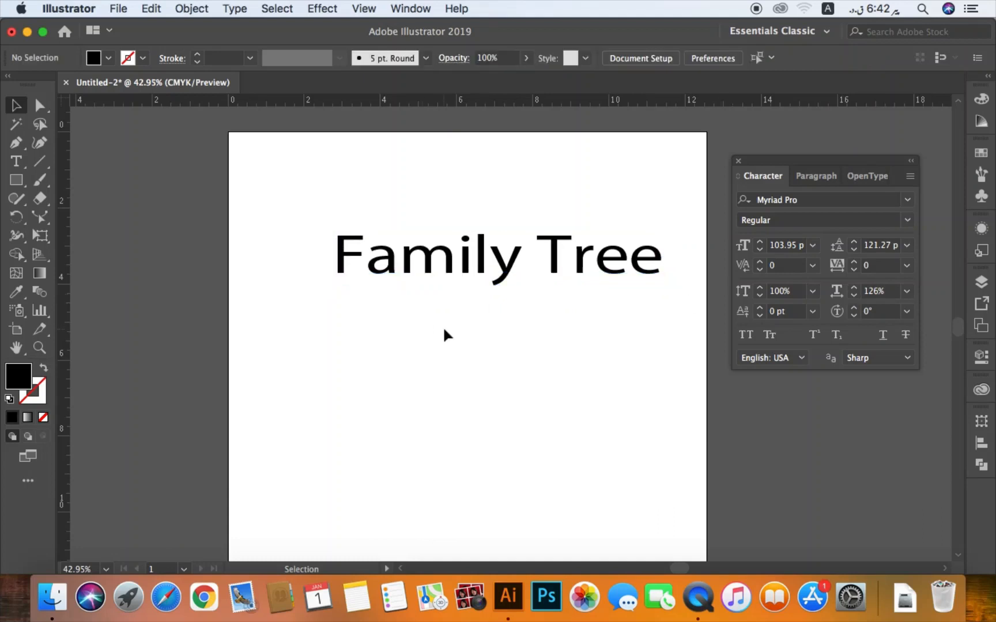
- Create a second "Family Tree" point text below the first one
key(t)
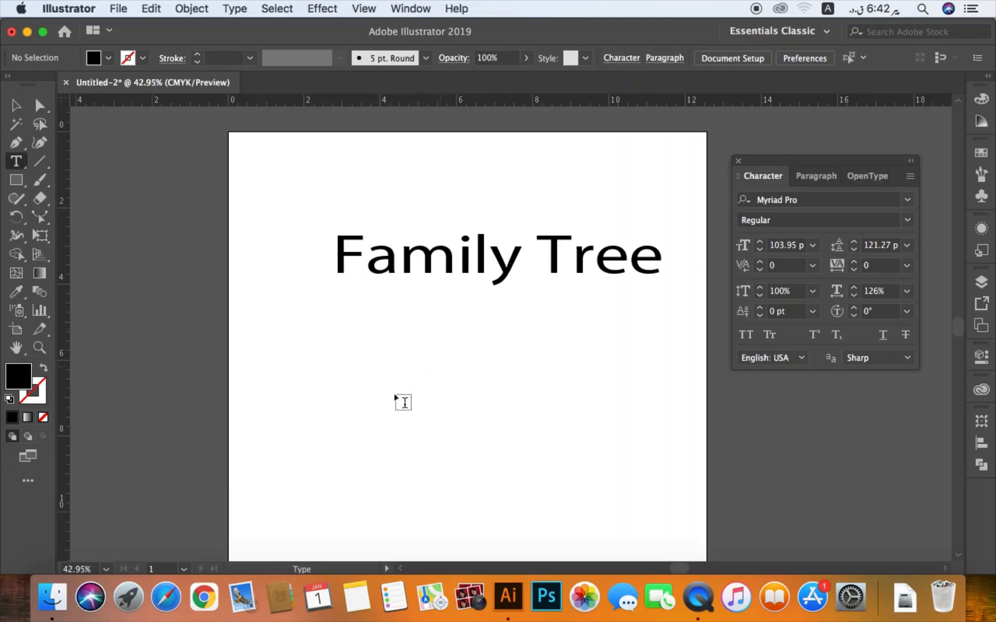
click(394, 393)
text(Famiol)
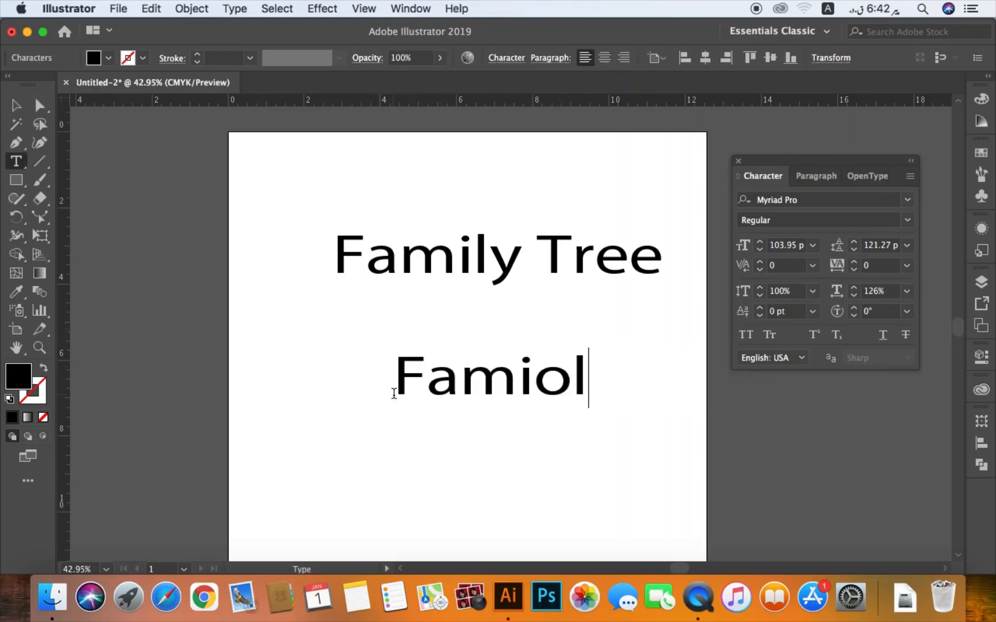
key(BackSpace)
key(BackSpace)
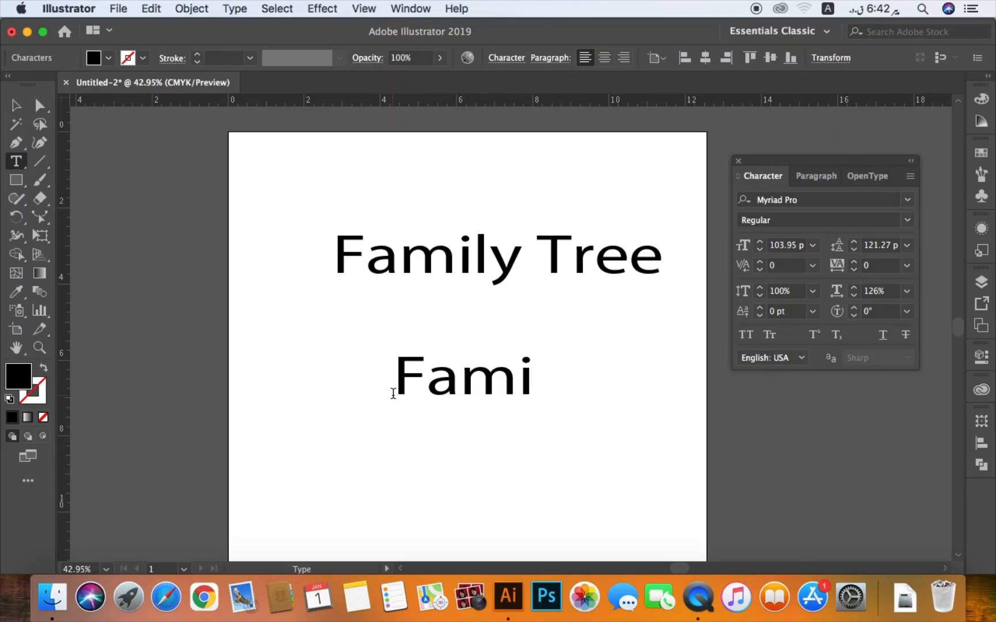
text(ly Tre)
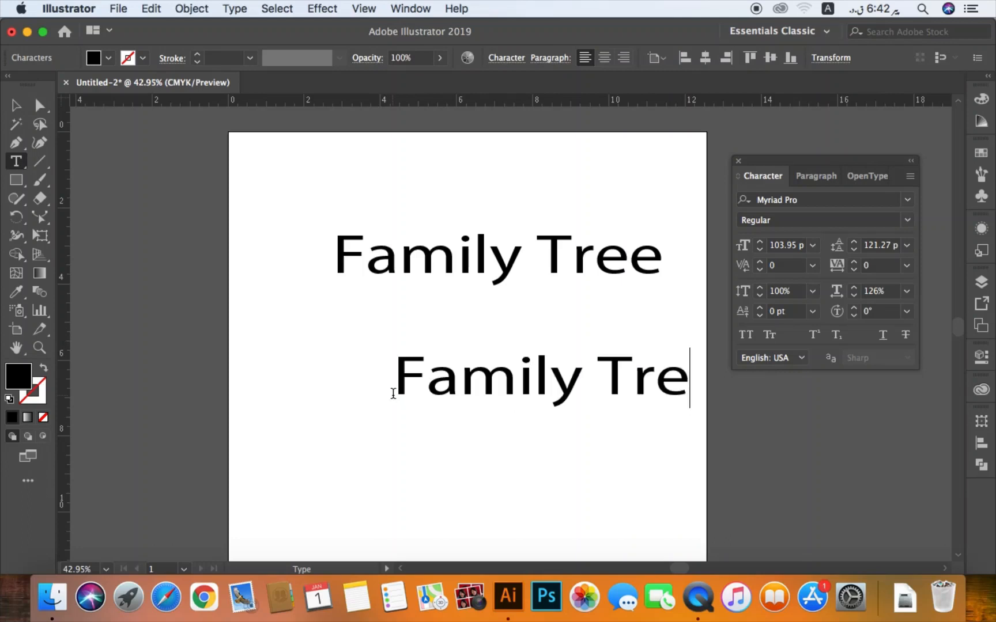
text(e)
- Move the lower "Family Tree" text left within the artboard, stretch it taller, and undo the stretch
click(555, 402)
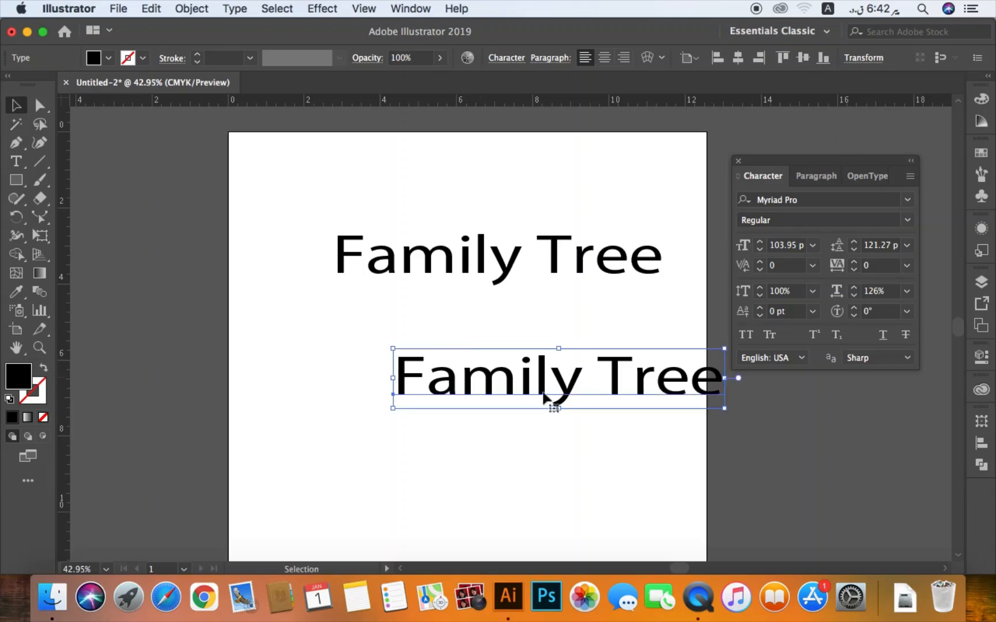
drag(554, 402, 480, 422)
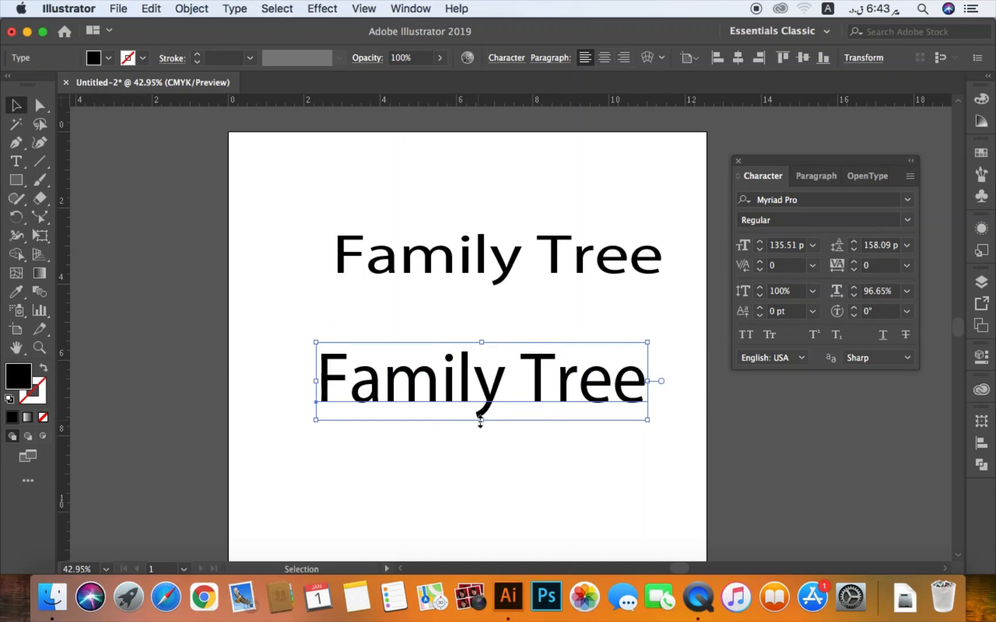
key(super+z)
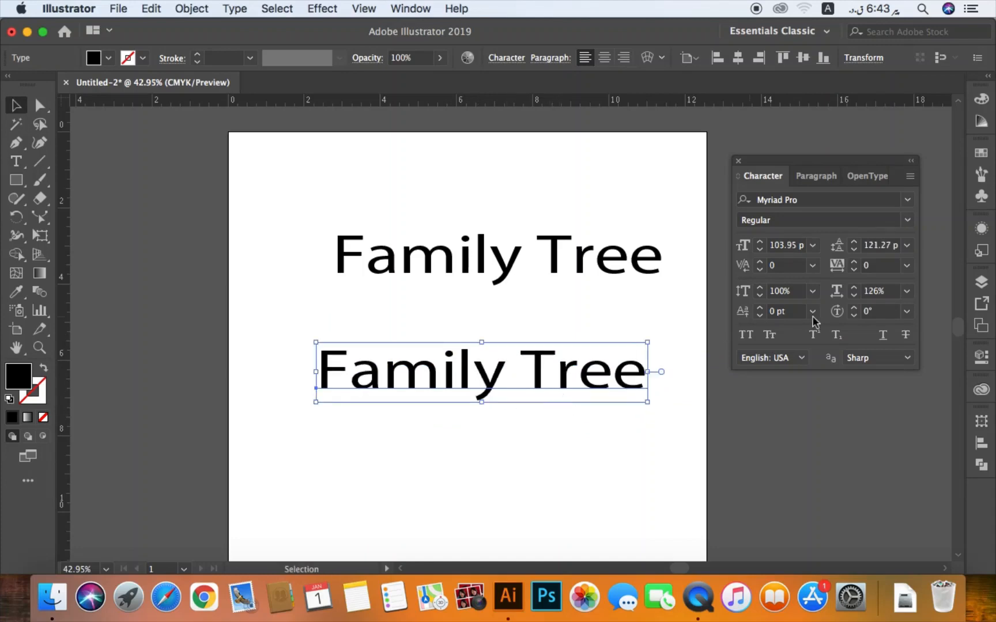
- Set the lower "Family Tree" text's horizontal scale to 1%, and try an even smaller value of 0
click(844, 294)
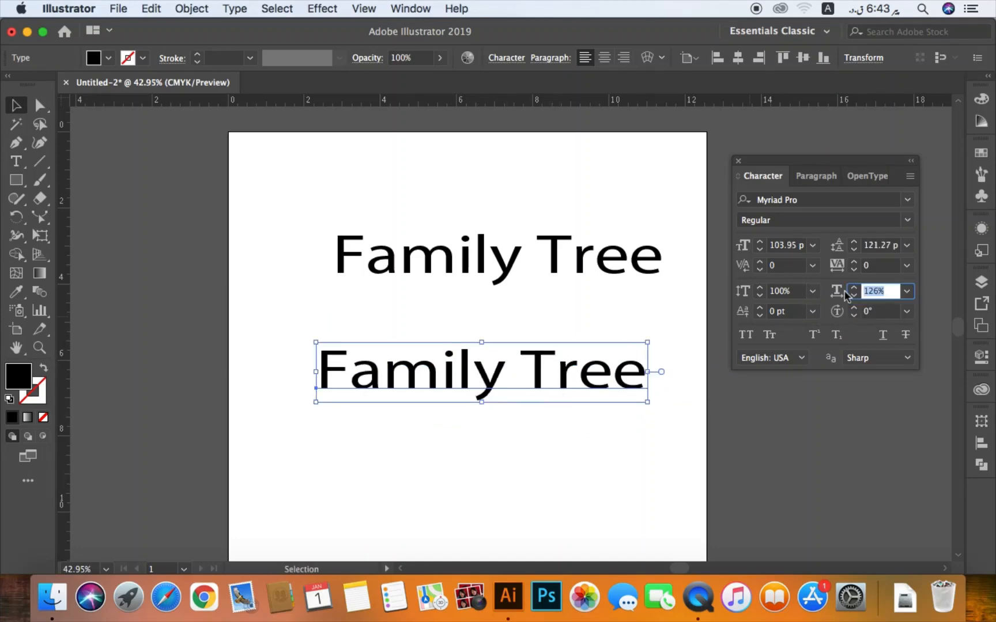
text(1)
key(Return)
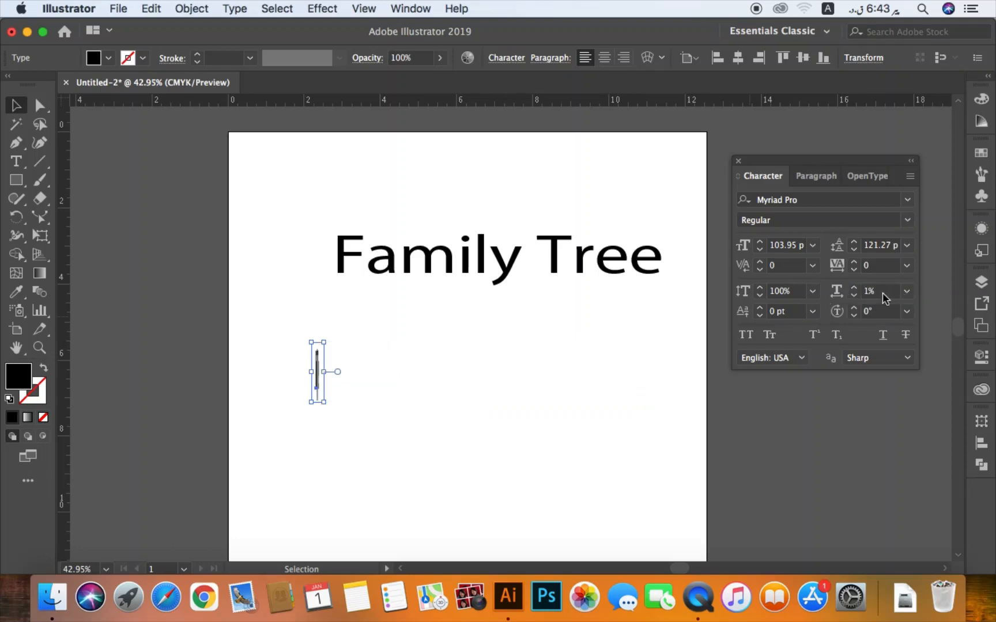
click(847, 295)
text(1)
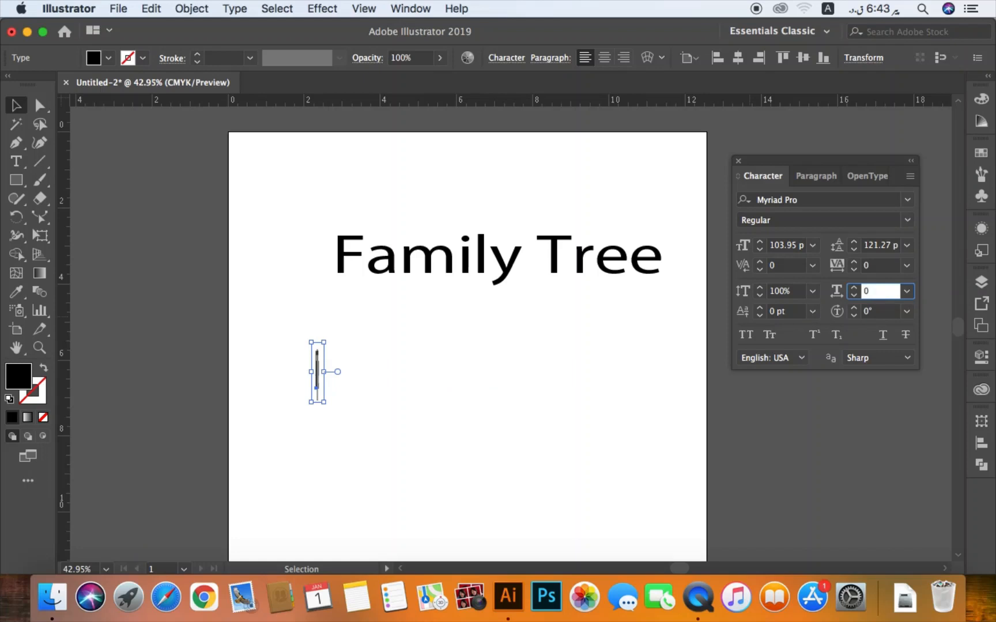
key(Return)
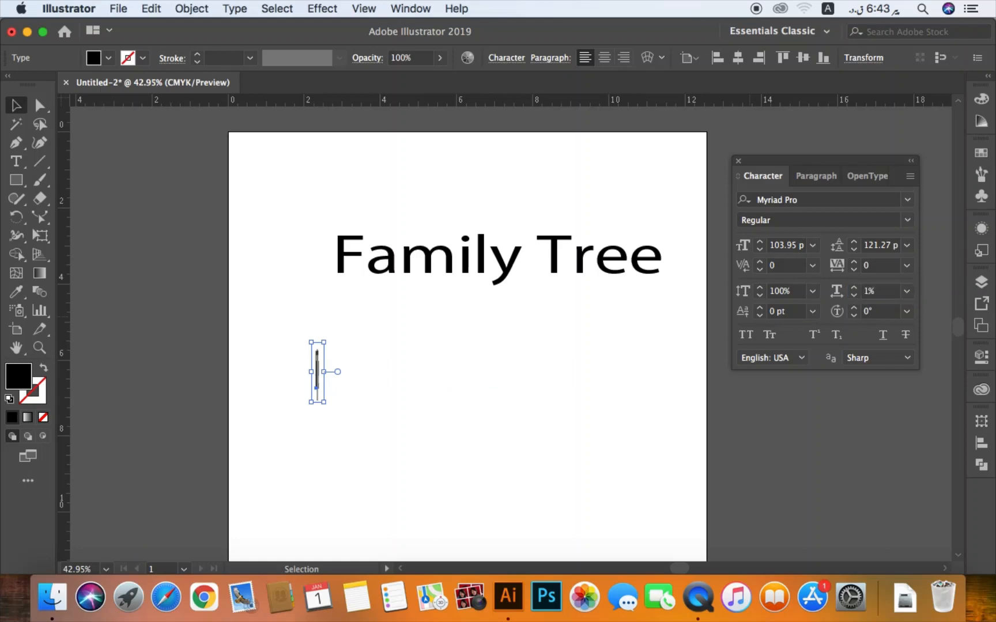
- Set the lower "Family Tree" text's horizontal scale to the 100% preset and deselect it
click(908, 292)
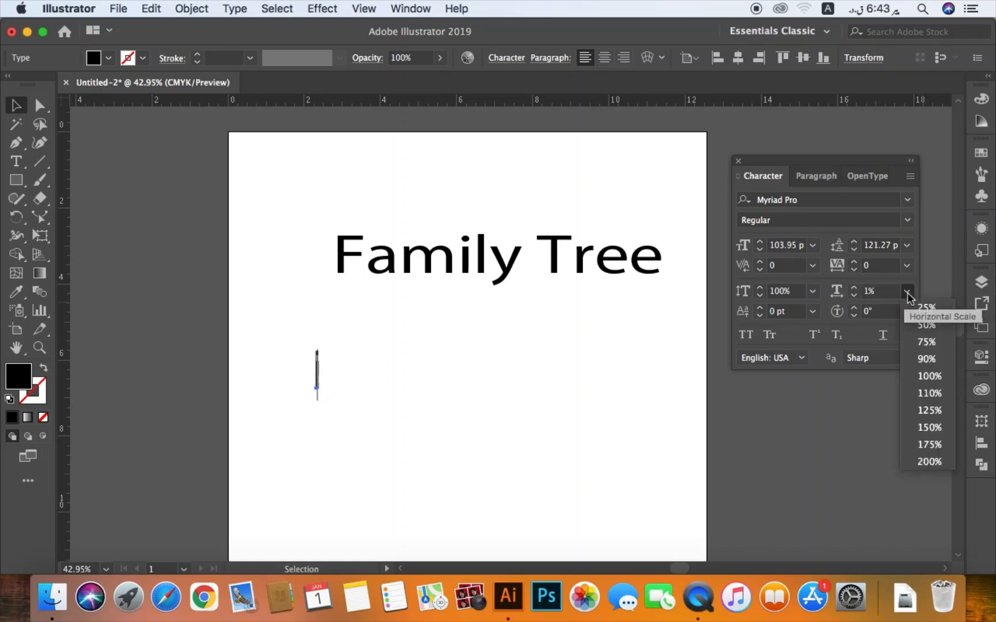
click(929, 376)
click(536, 436)
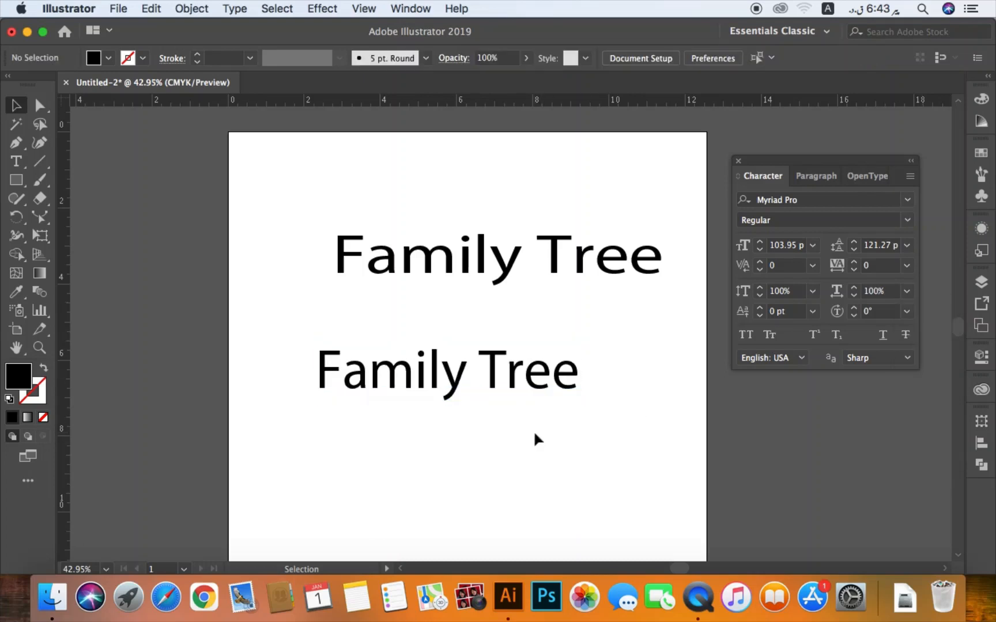
- Squeeze the lower "Family Tree" text's bounding box to about 66% horizontal scale, and set the scale back to 100%
click(539, 380)
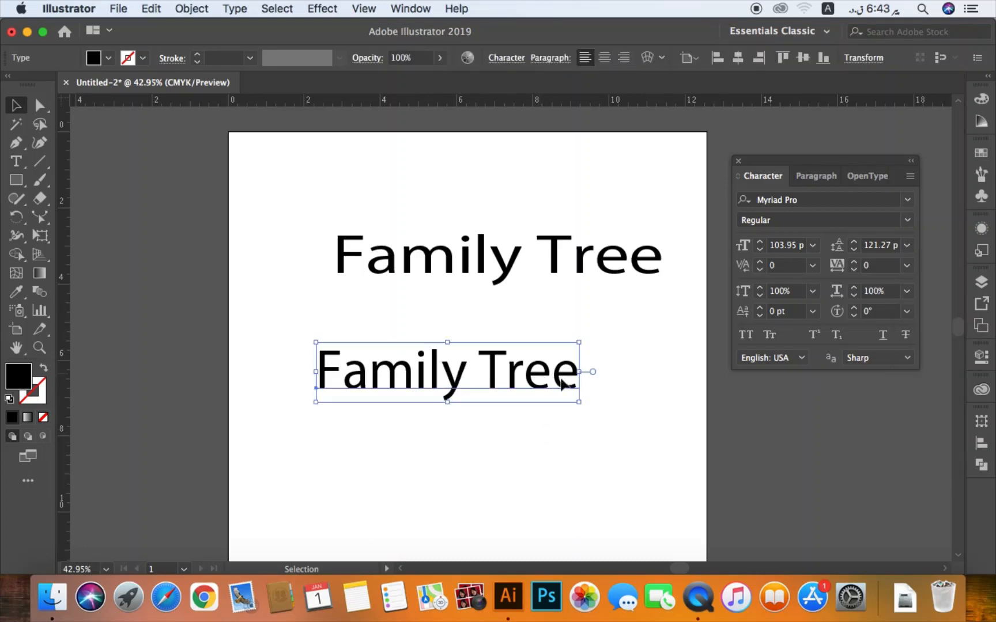
drag(579, 374, 489, 374)
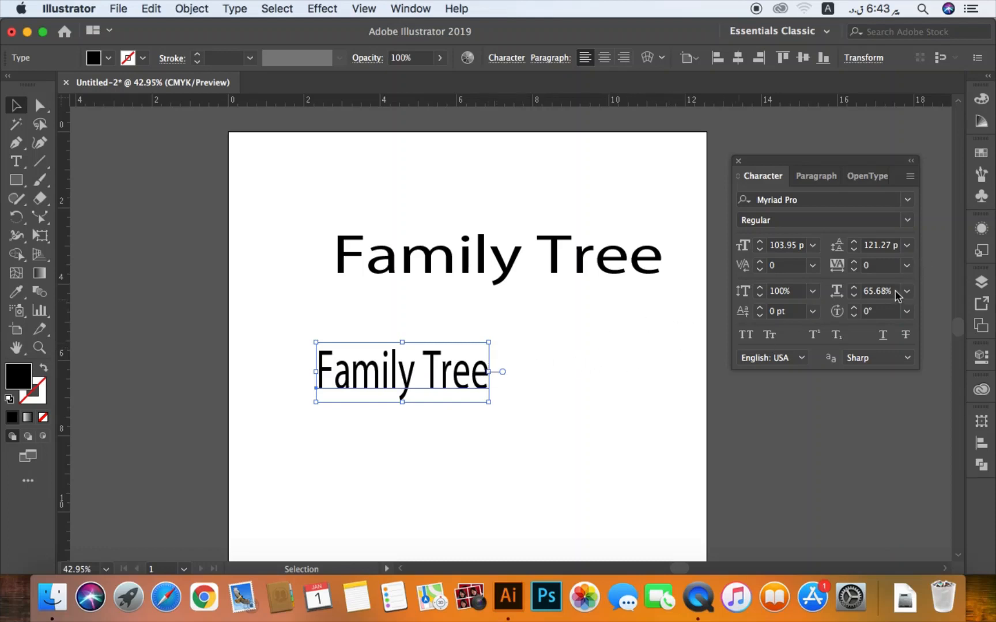
click(859, 291)
text(100)
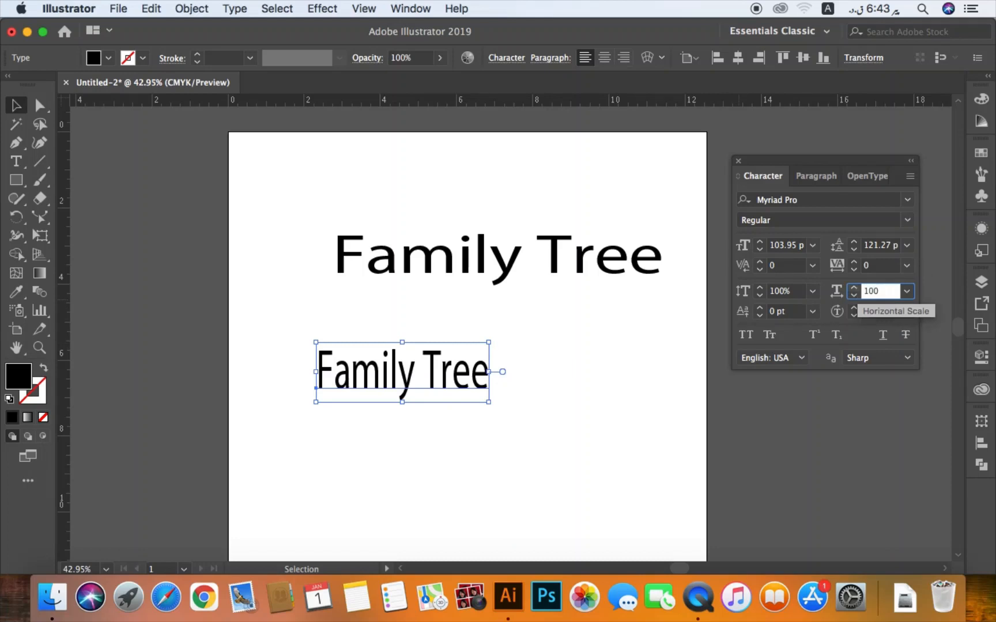
key(Return)
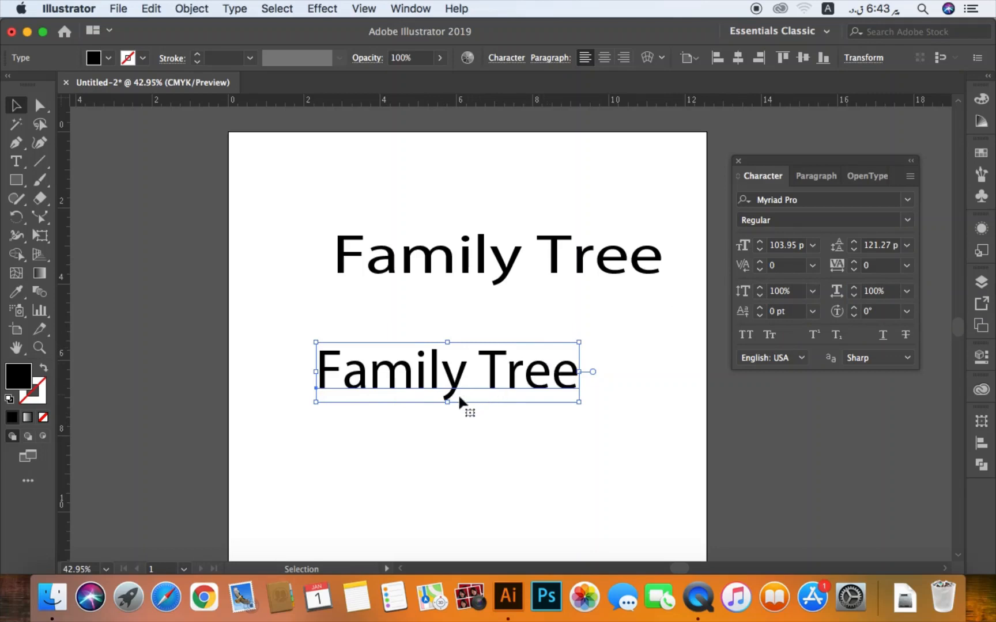
- Stretch the lower "Family Tree" text's bounding box downward to a font size of about 154 pt and undo the stretch
drag(447, 401, 446, 427)
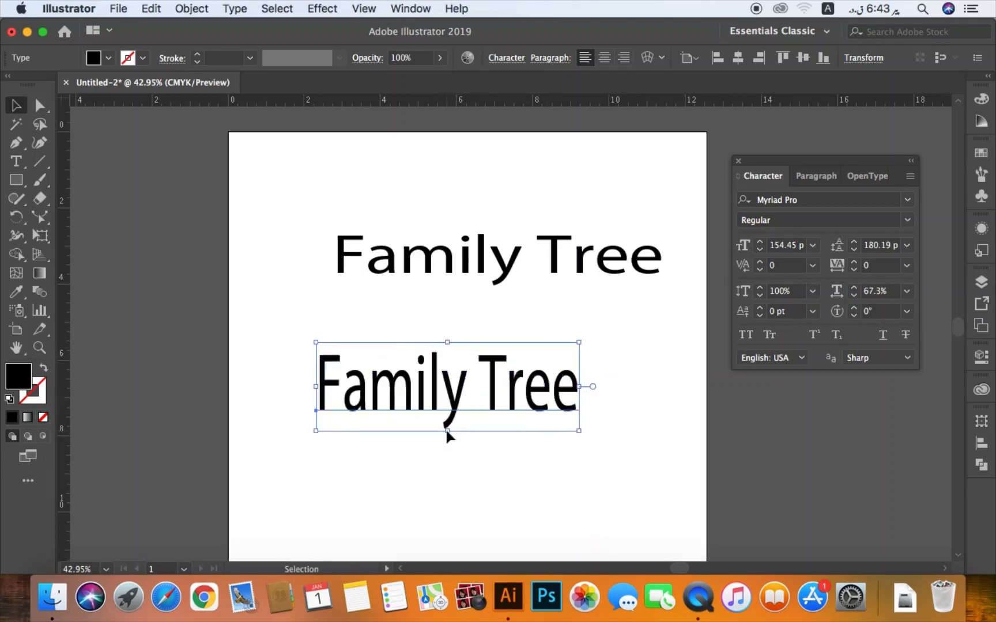
key(a)
key(super+z)
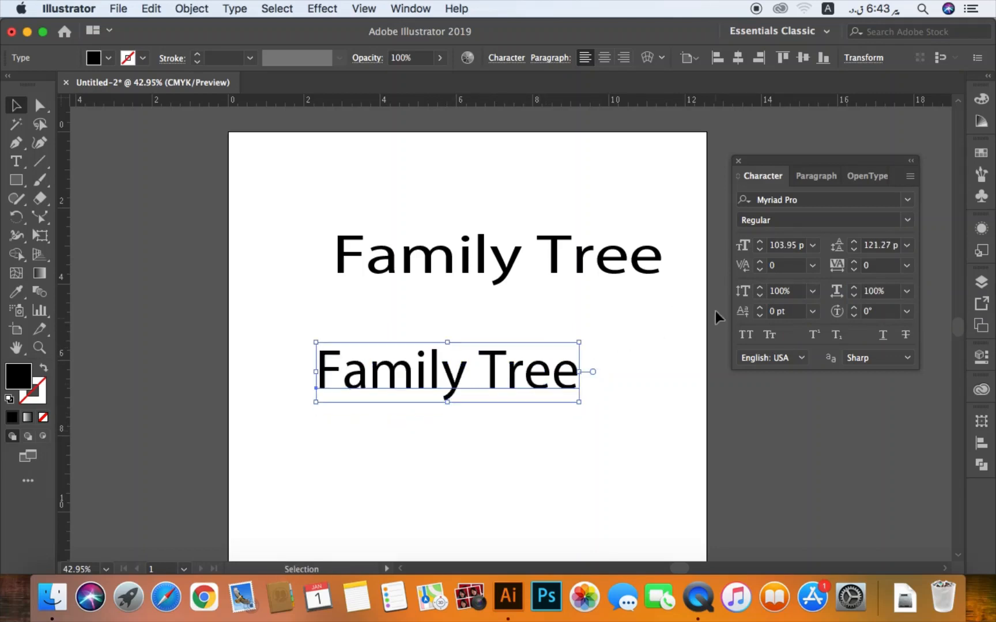
- Raise the lower "Family Tree" text's vertical scale to 129%, and set it back to 100%
click(759, 288)
click(759, 289)
click(759, 288)
drag(759, 291, 759, 291)
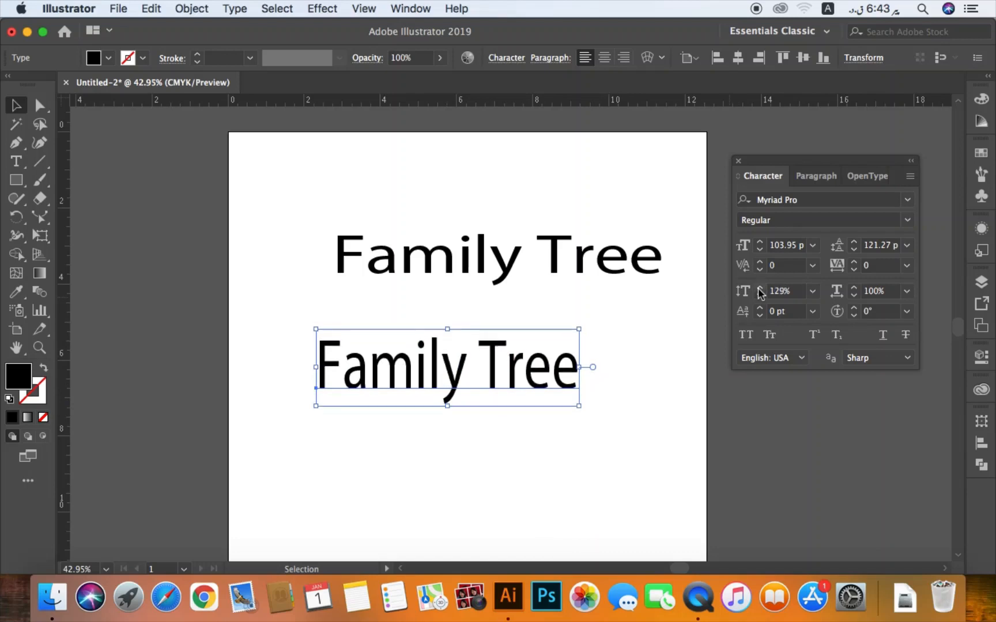
click(745, 294)
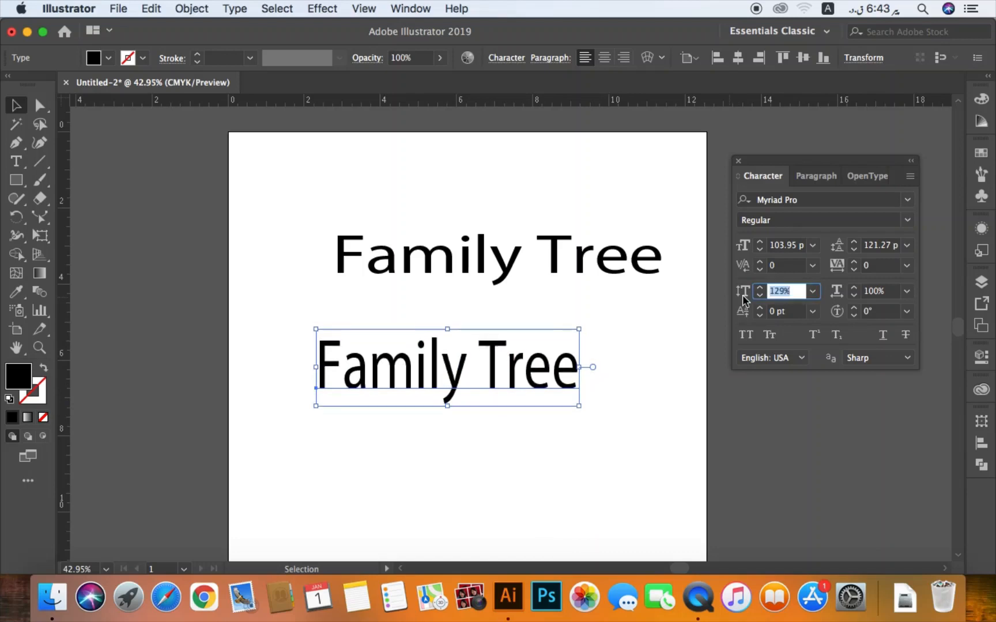
key(BackSpace)
text(100)
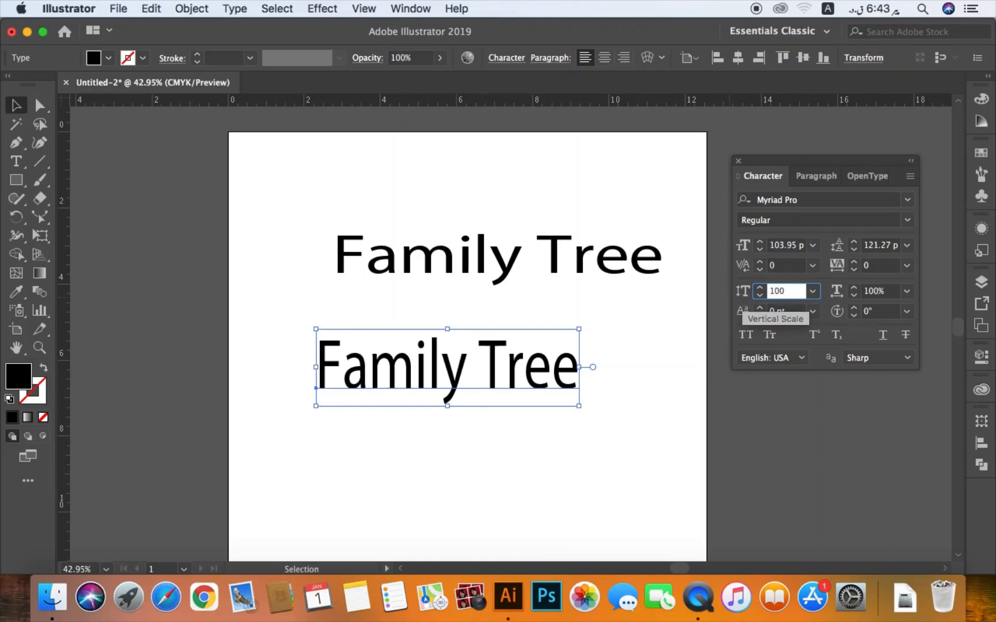
key(Return)
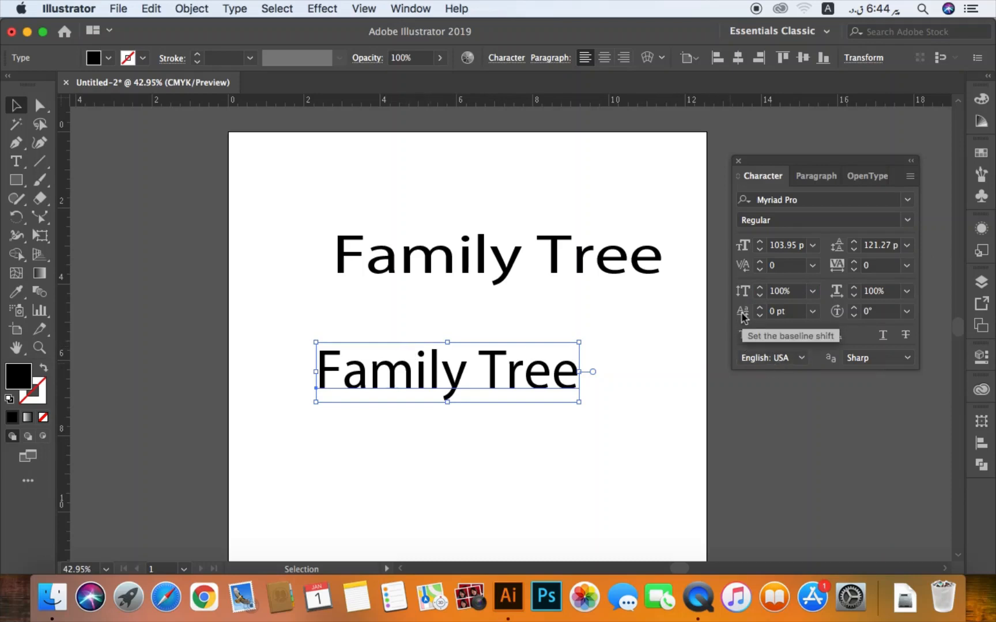
- Raise the baseline shift of the letter "a" in the lower "Family Tree" text to 13 pt
click(358, 421)
key(t)
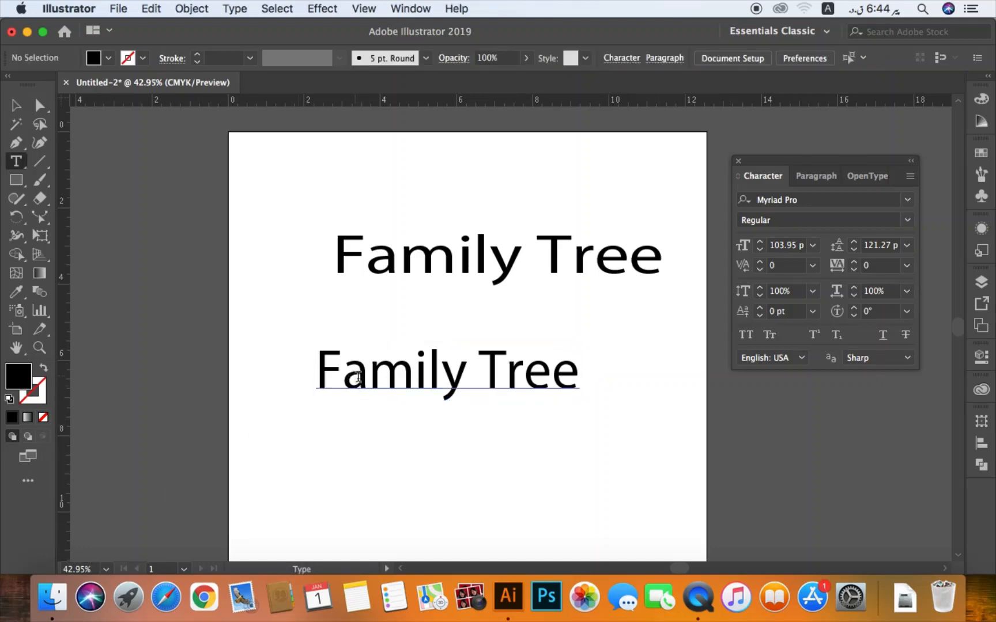
drag(358, 377, 369, 374)
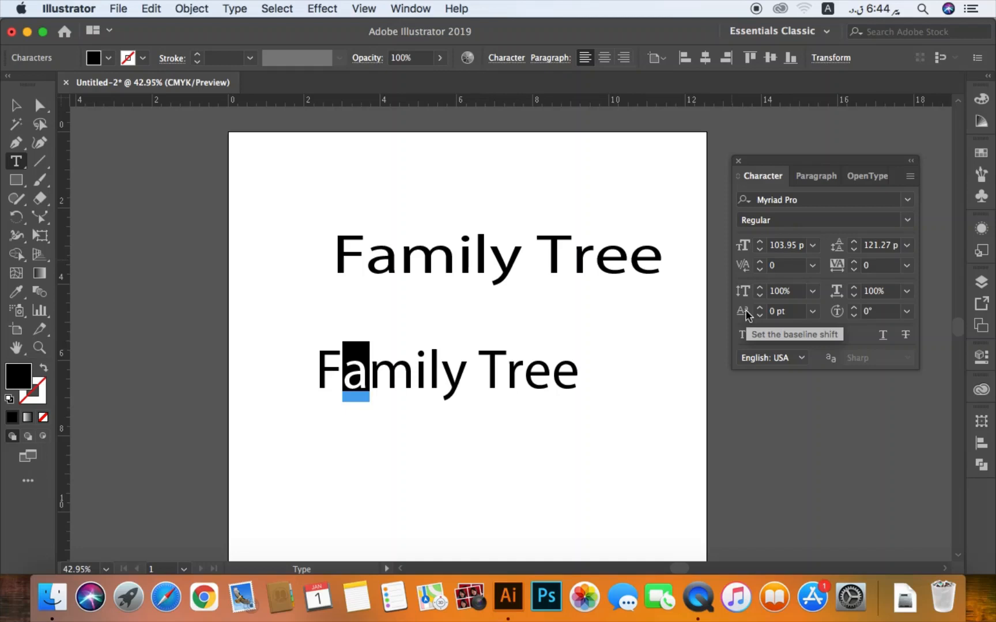
click(759, 312)
click(760, 312)
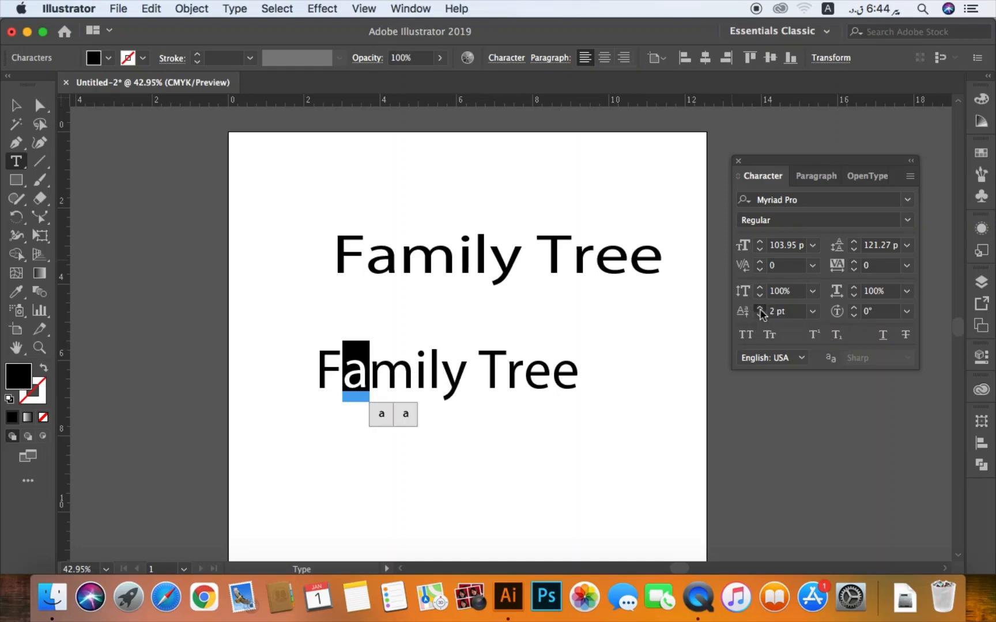
click(759, 311)
click(759, 311)
click(760, 311)
click(760, 311)
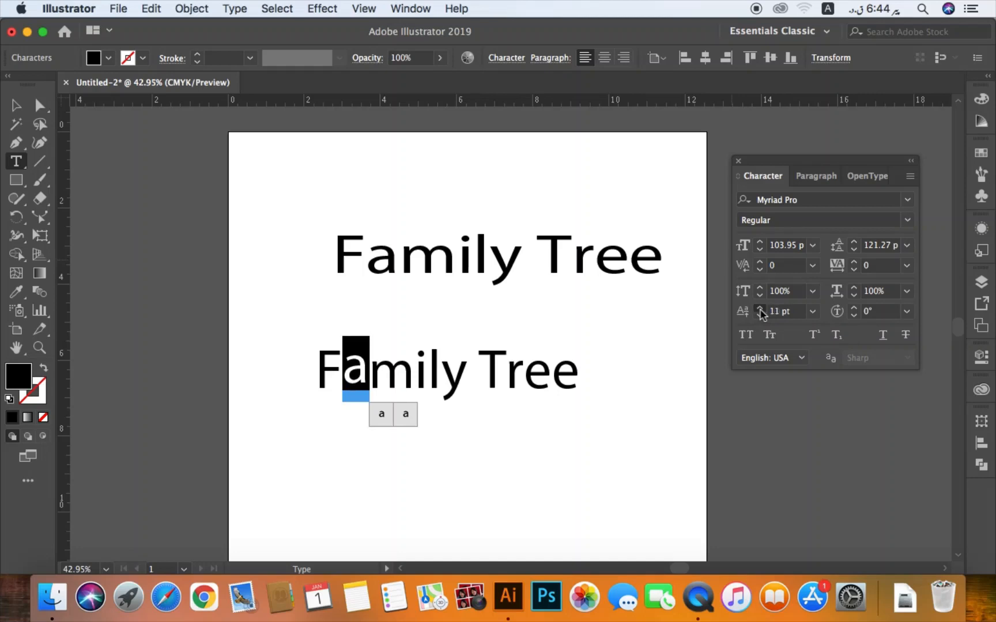
click(759, 311)
click(759, 311)
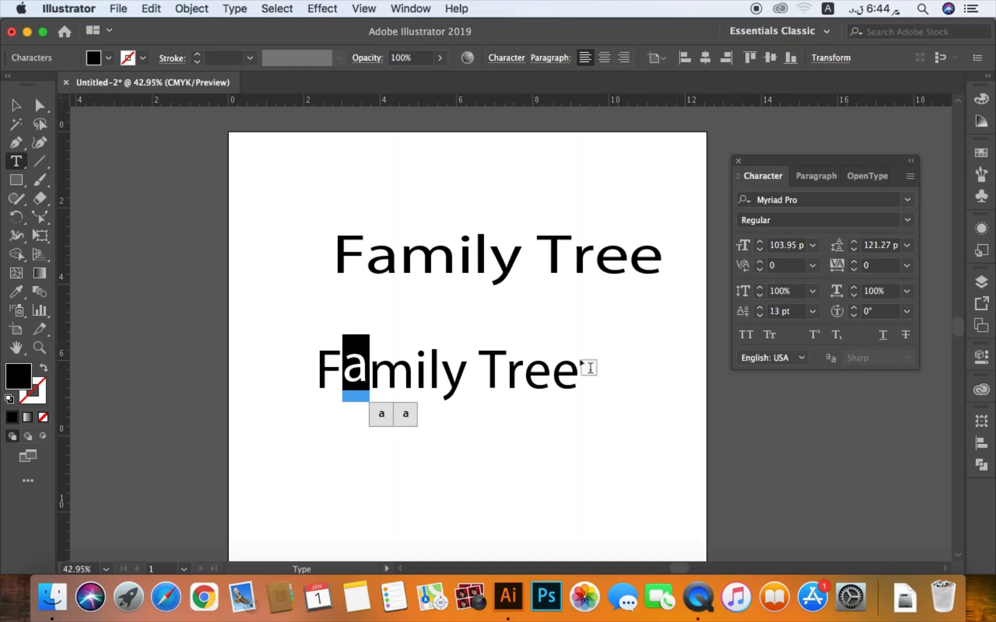
- Try character rotation up to 10° on the whole lower "Family Tree" text and settle on 8°
drag(317, 367, 584, 379)
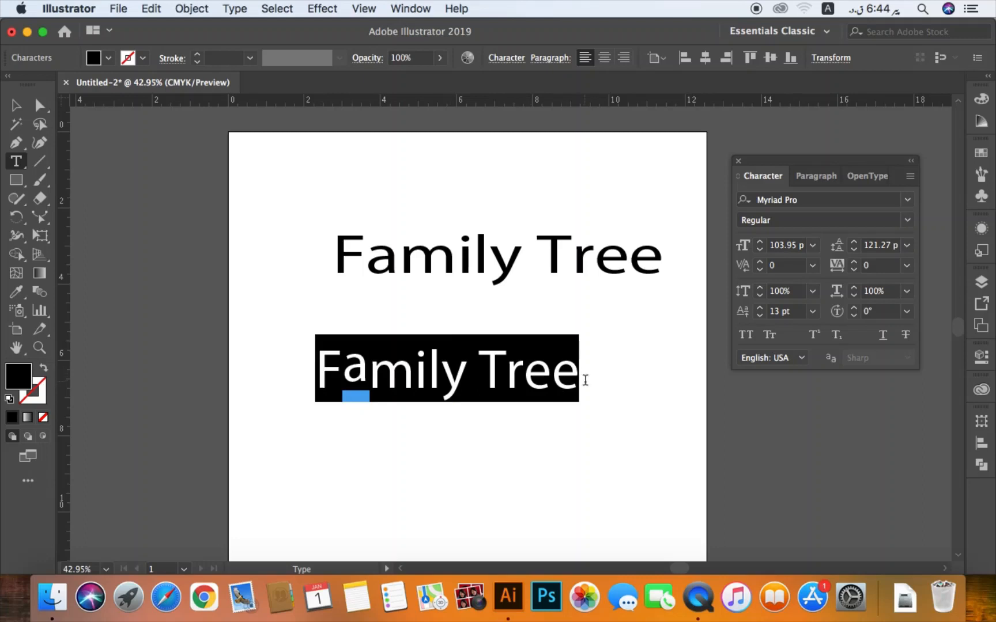
click(855, 311)
click(854, 311)
click(854, 311)
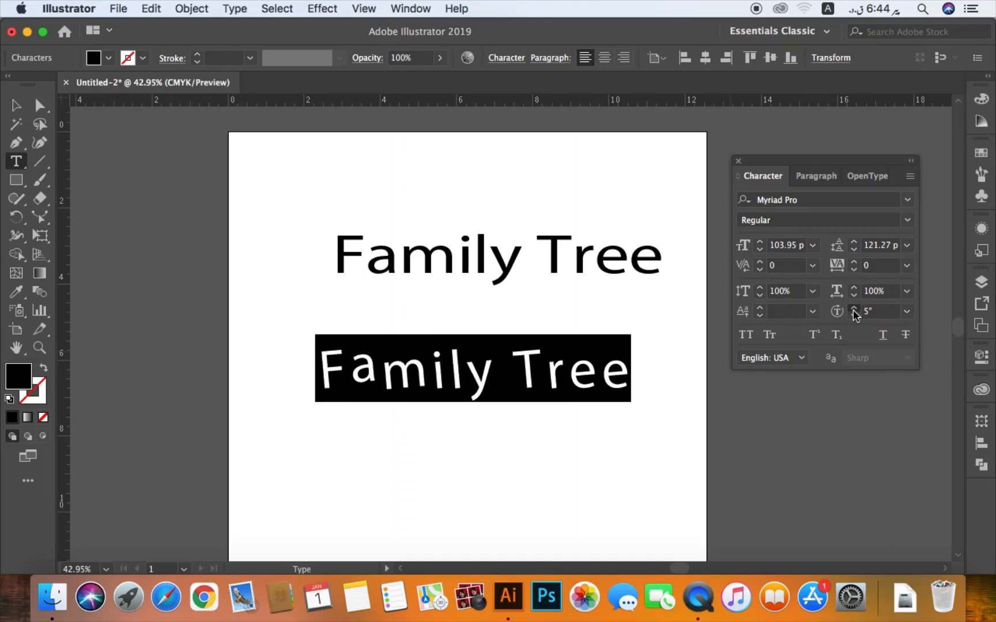
click(854, 311)
click(854, 310)
click(854, 310)
click(854, 310)
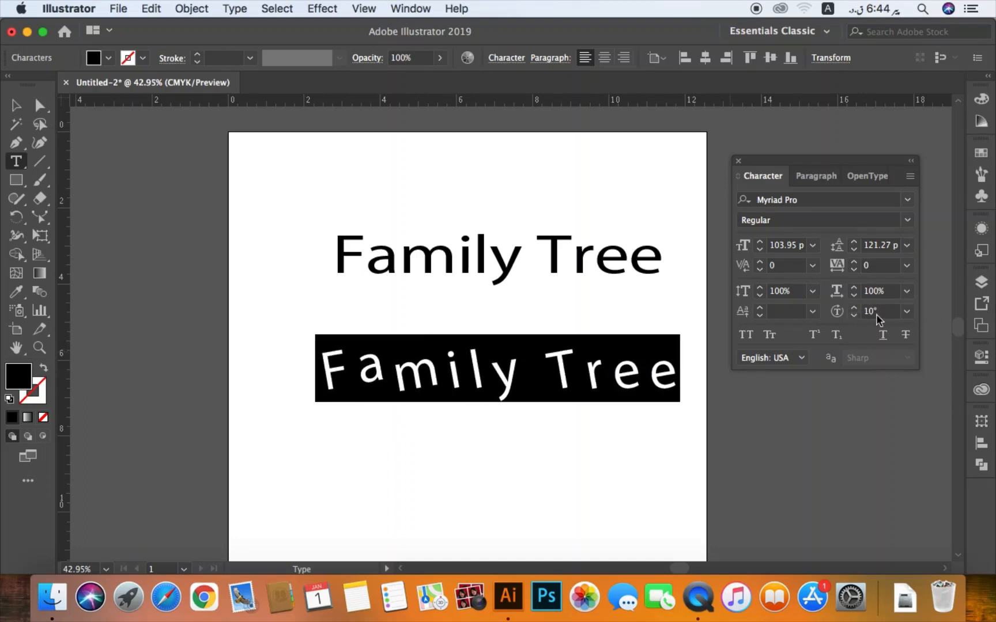
click(854, 316)
click(855, 316)
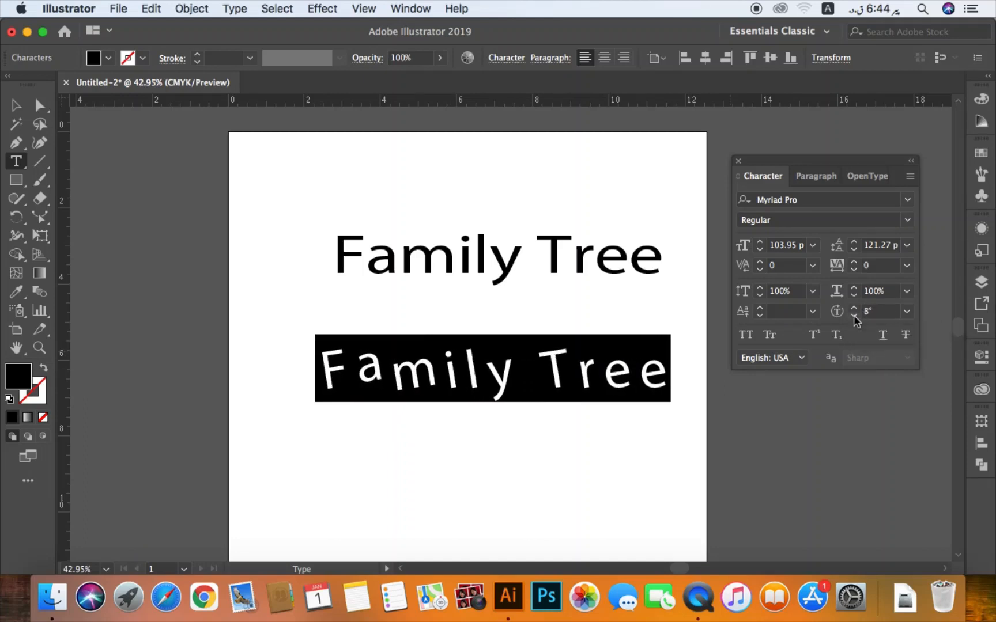
click(854, 315)
click(853, 315)
click(855, 309)
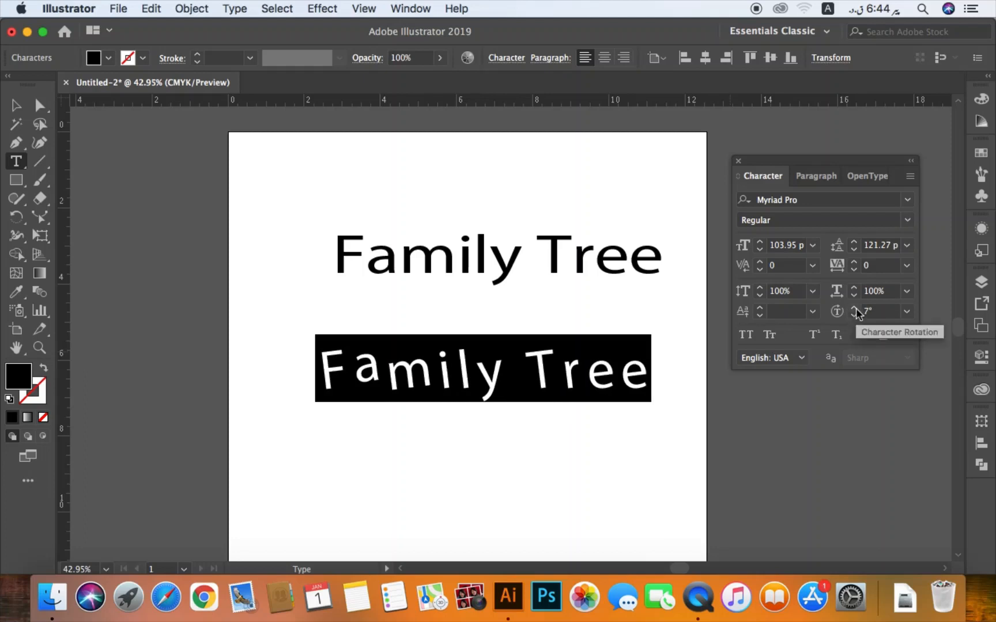
click(854, 309)
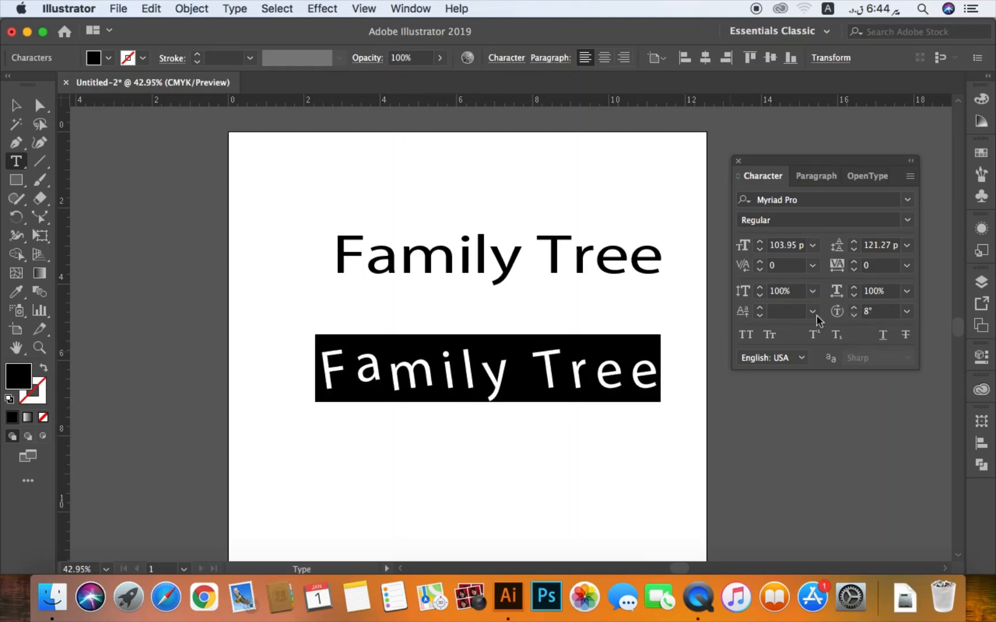
- Delete both "Family Tree" texts from the artboard
click(16, 106)
click(349, 238)
drag(292, 214, 728, 451)
key(Delete)
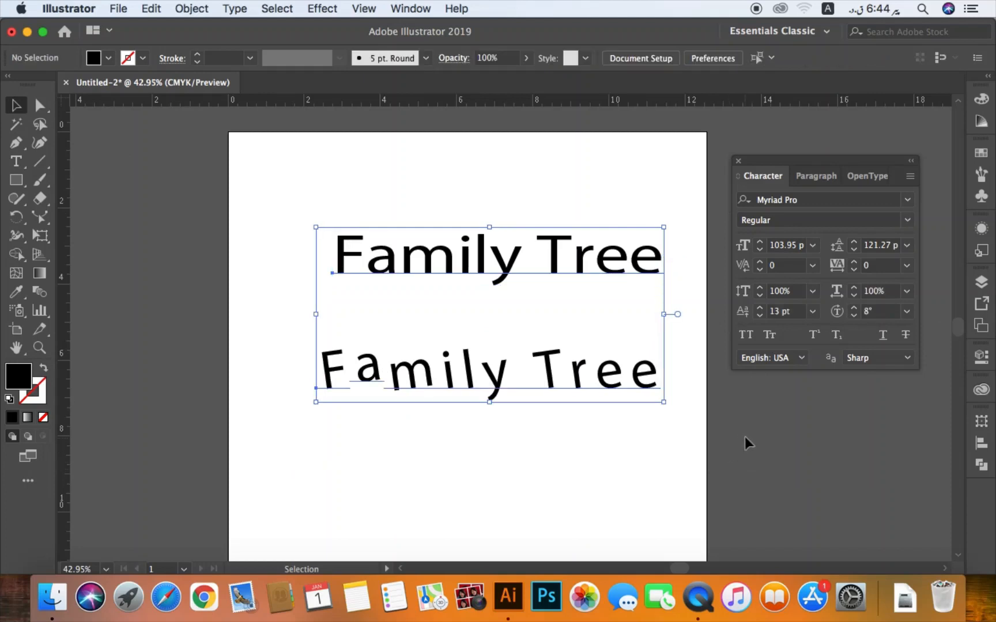
- Create a new "Family Tree" point text and move it horizontally so it lies fully on the artboard
key(t)
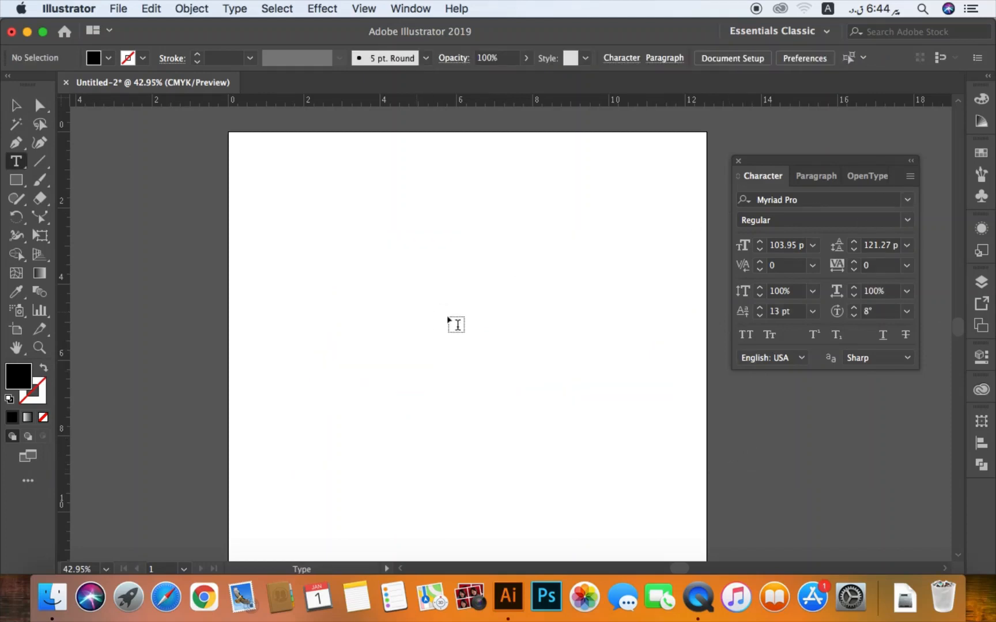
click(448, 316)
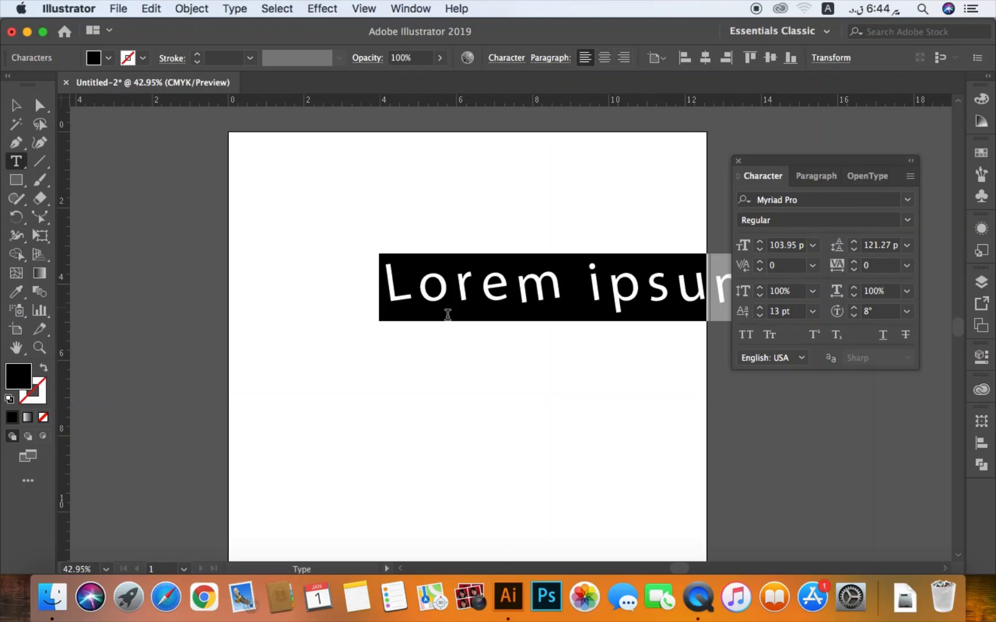
text(Family)
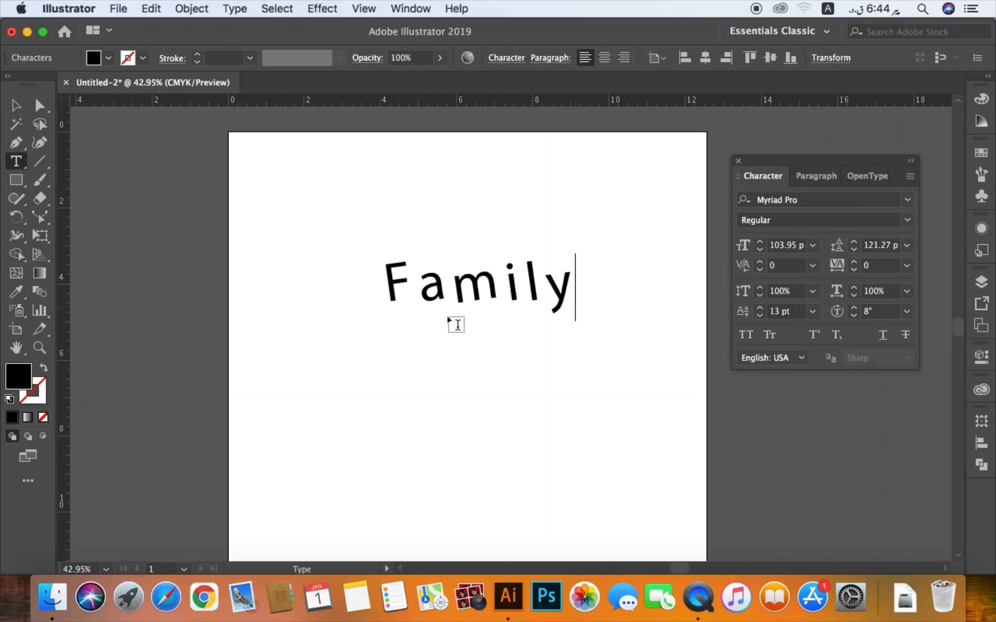
text( Tree)
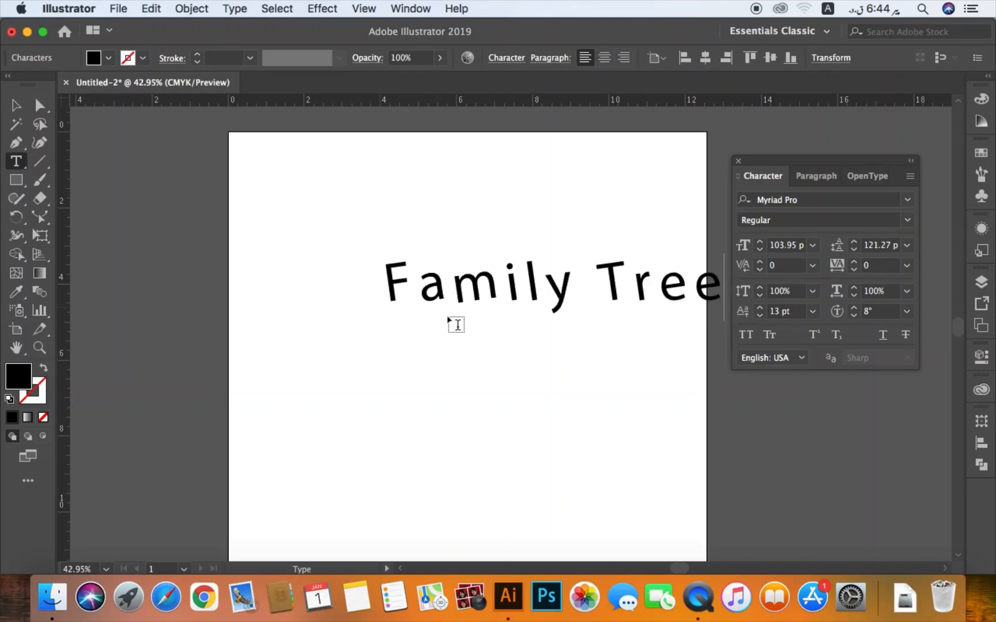
click(16, 105)
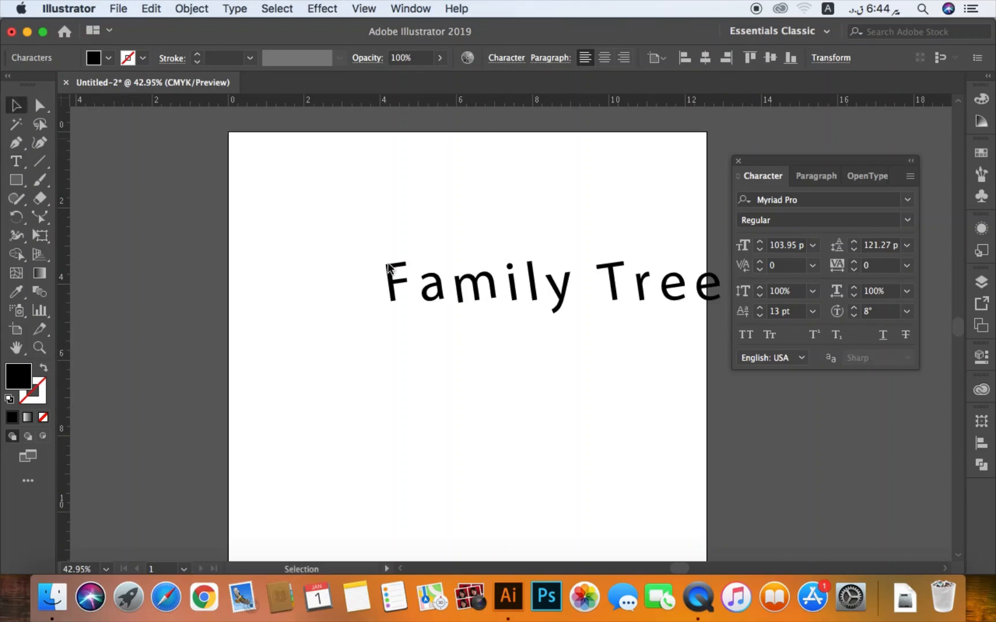
click(575, 296)
drag(534, 300, 454, 297)
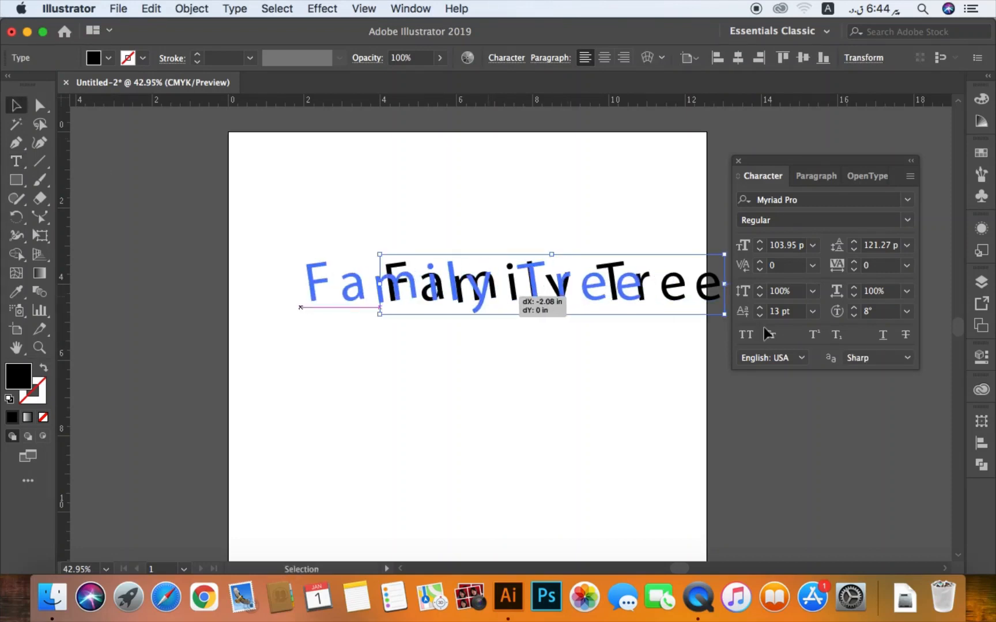
- Reset the "Family Tree" text's character rotation to 0° and its baseline shift to 0 pt
click(876, 311)
text(0)
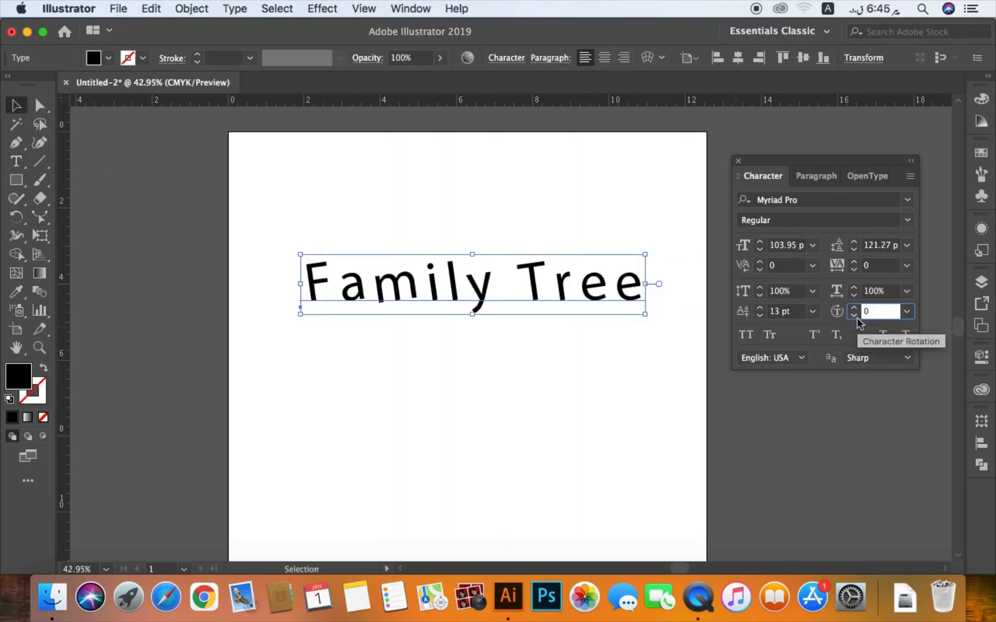
key(Return)
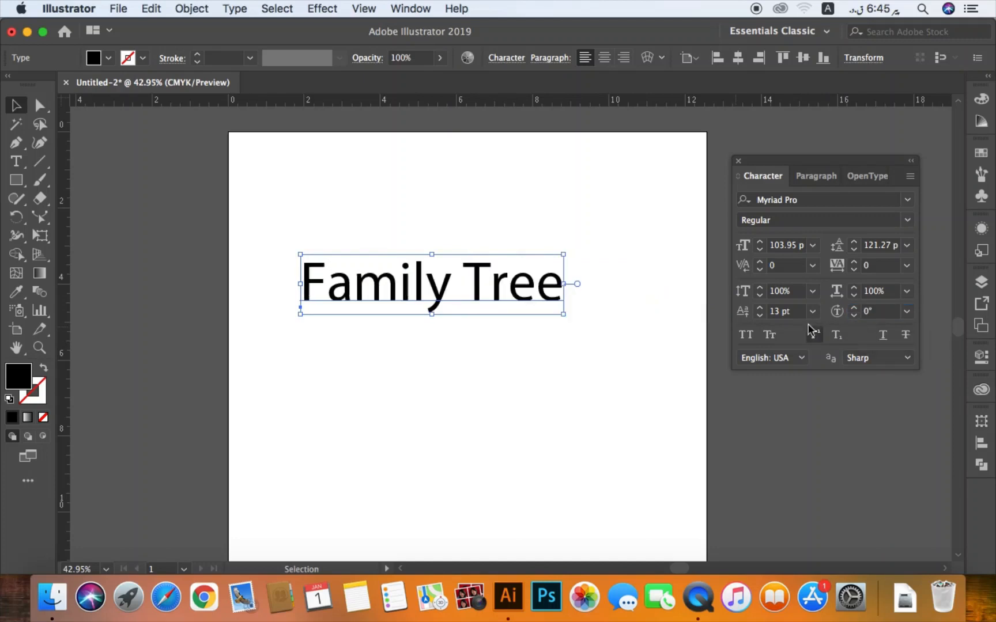
click(796, 313)
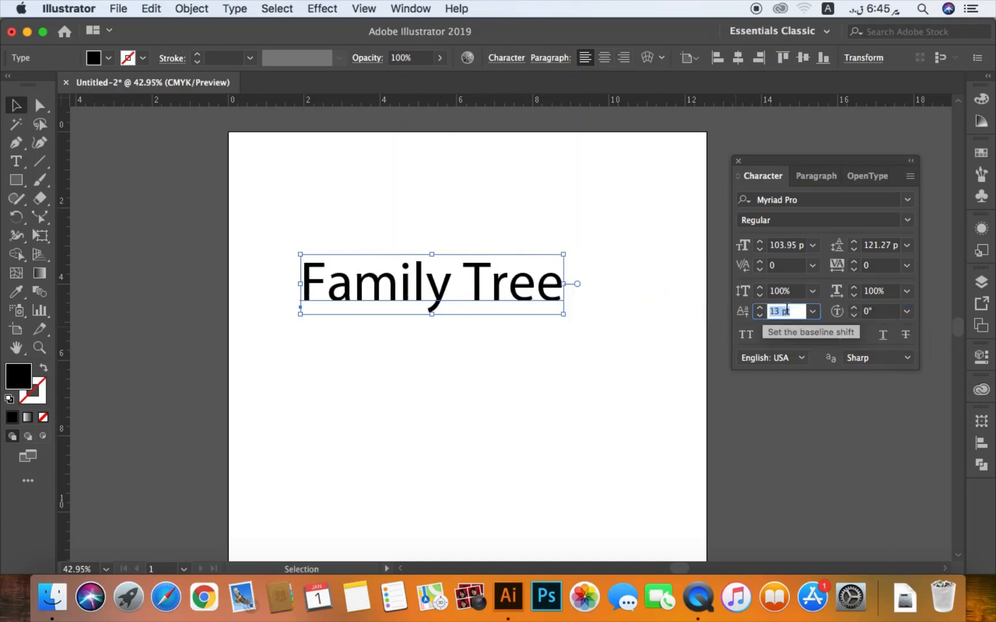
click(813, 311)
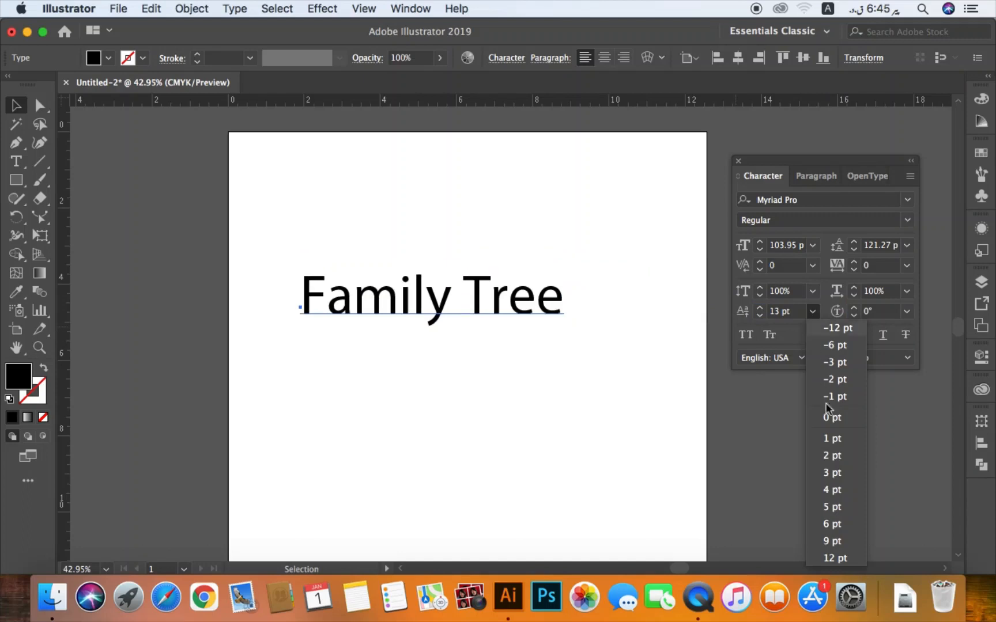
click(833, 424)
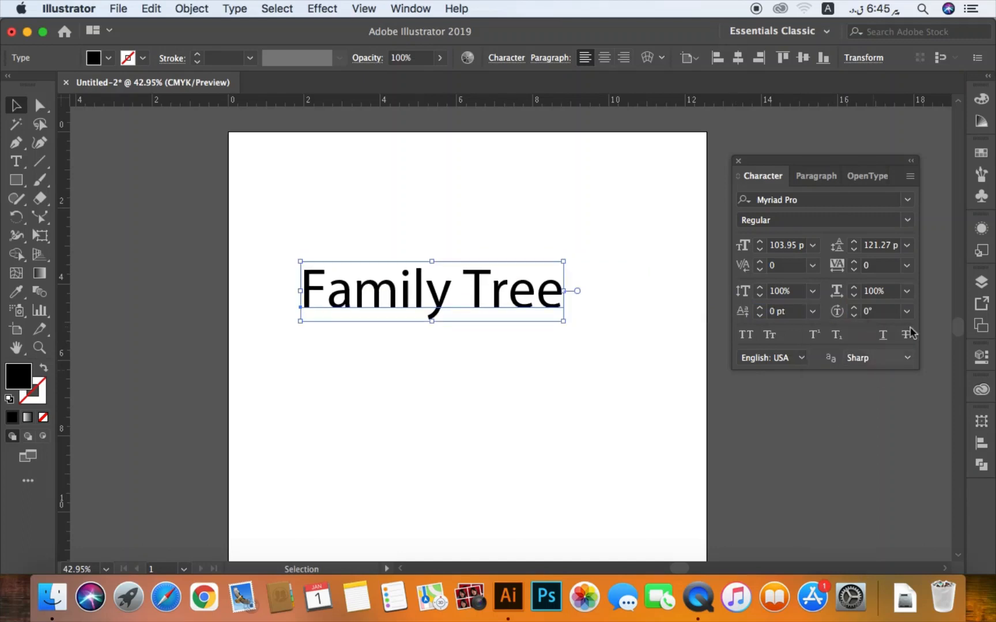
- Set the "Family Tree" text's leading to Auto and its font size to 72 pt
click(907, 246)
click(945, 282)
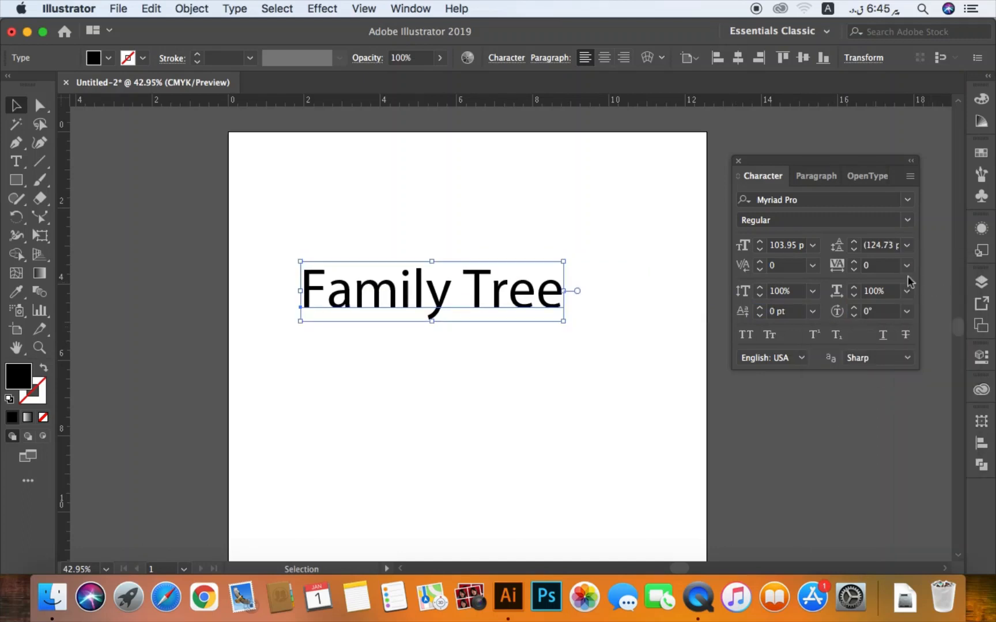
click(812, 245)
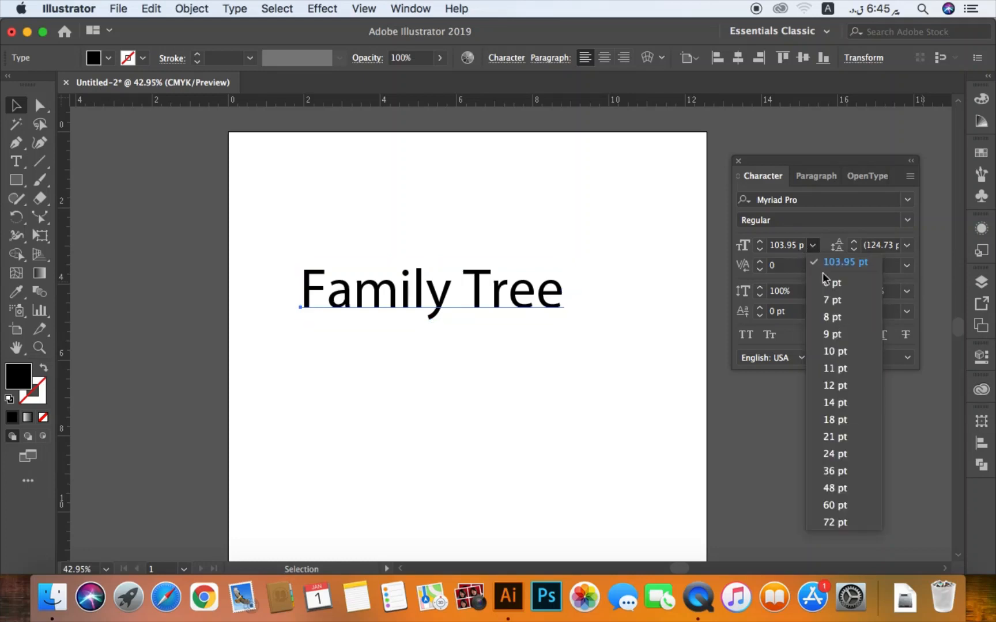
click(834, 522)
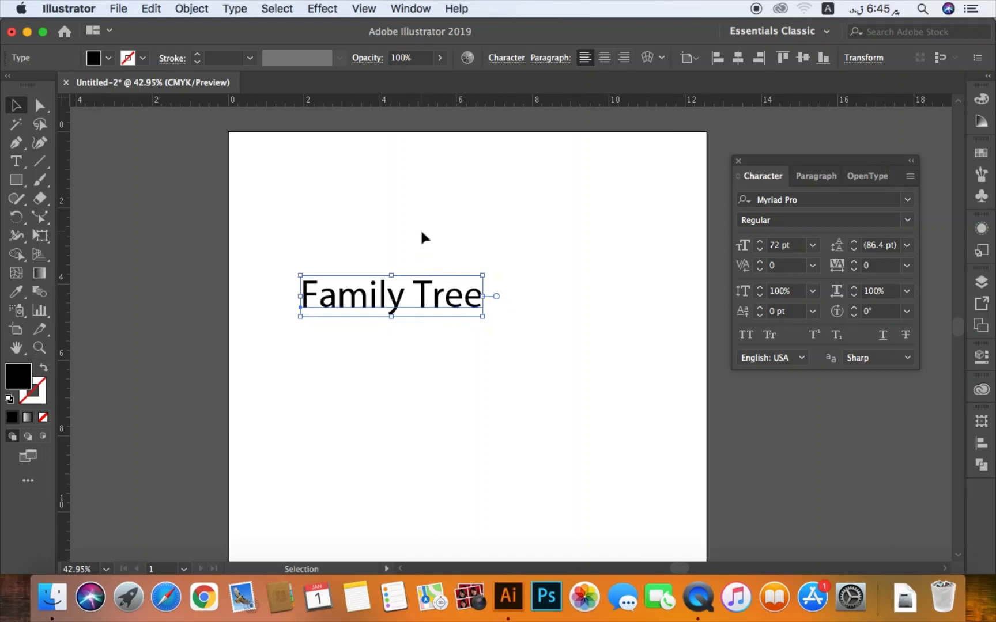
- Try All Caps and Small Caps on the "Family Tree" text, restore normal case and deselect it
click(747, 337)
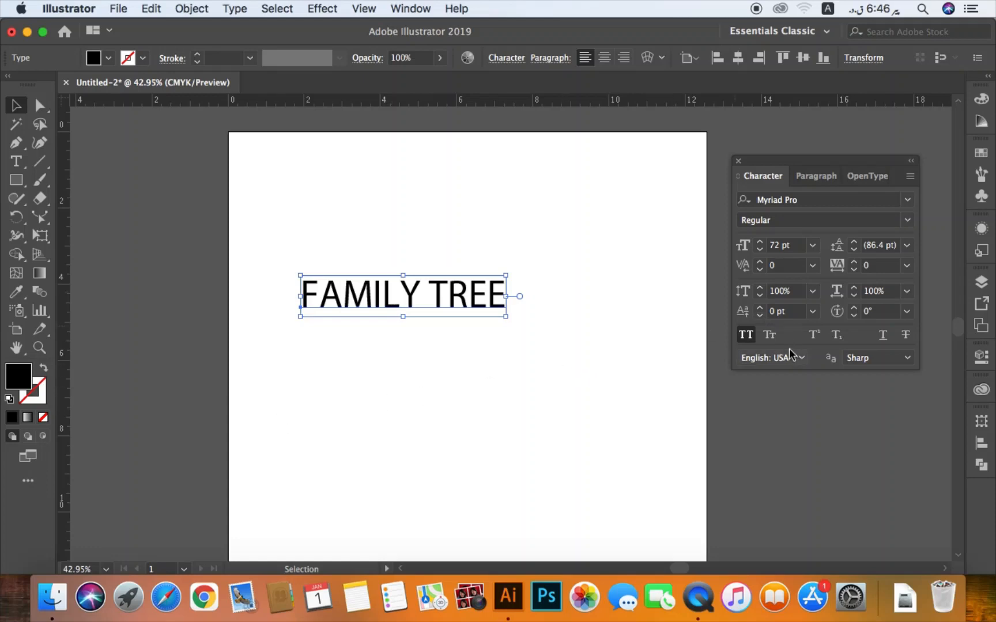
click(770, 335)
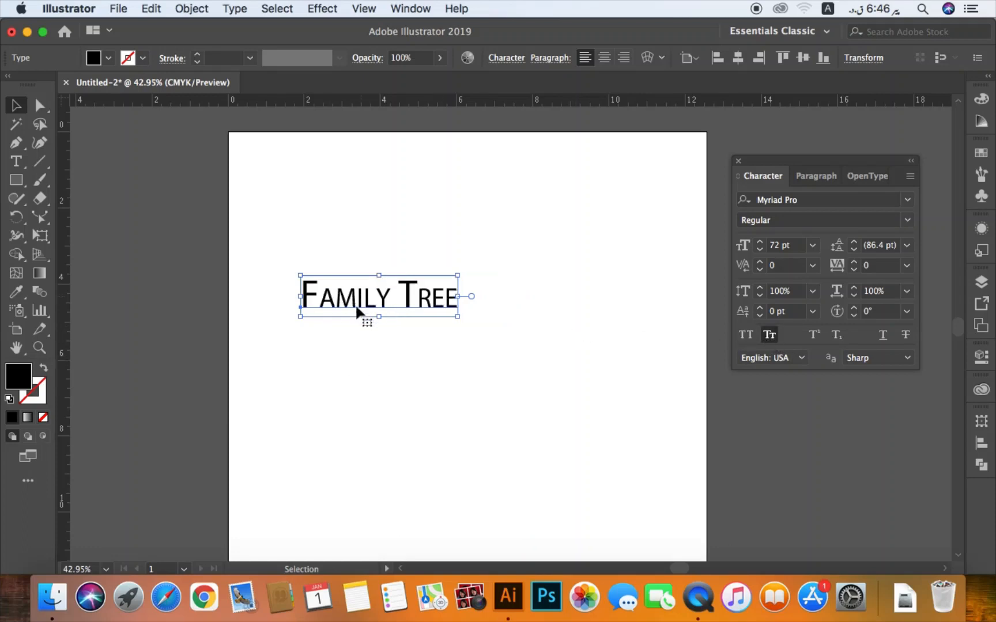
click(418, 328)
click(436, 304)
click(766, 338)
click(748, 338)
click(749, 336)
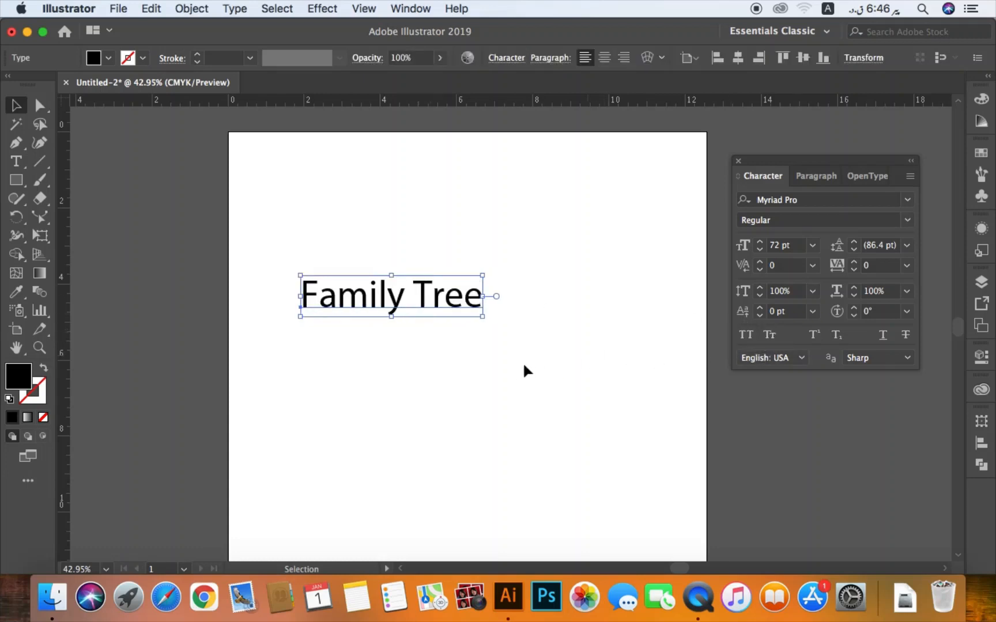
click(433, 343)
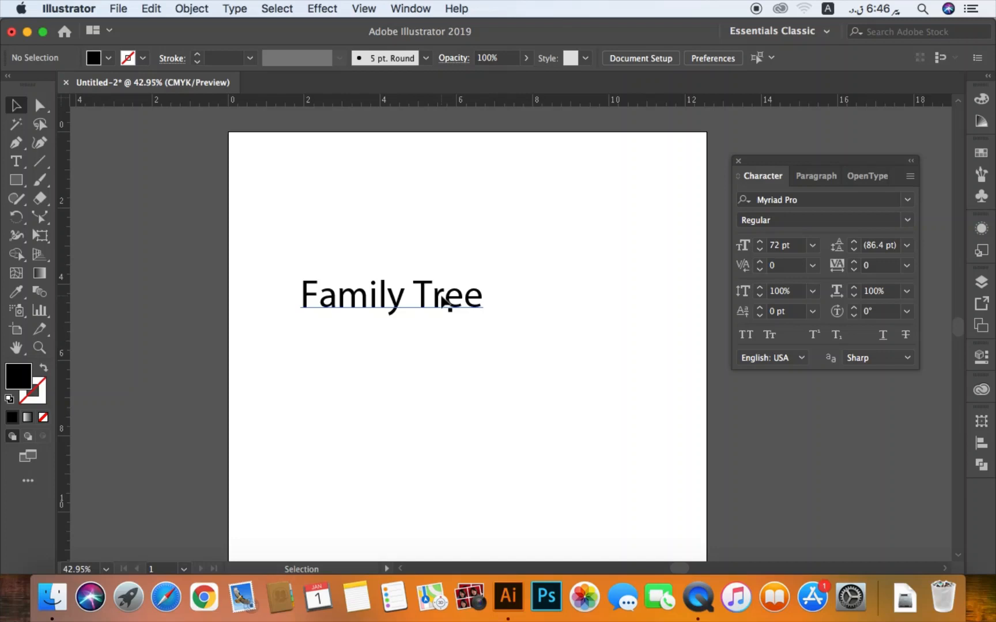
- Move the "Family Tree" text slightly down the artboard and replace its content with "b2 + b2 + 2ab"
drag(450, 300, 450, 330)
triple_click(435, 324)
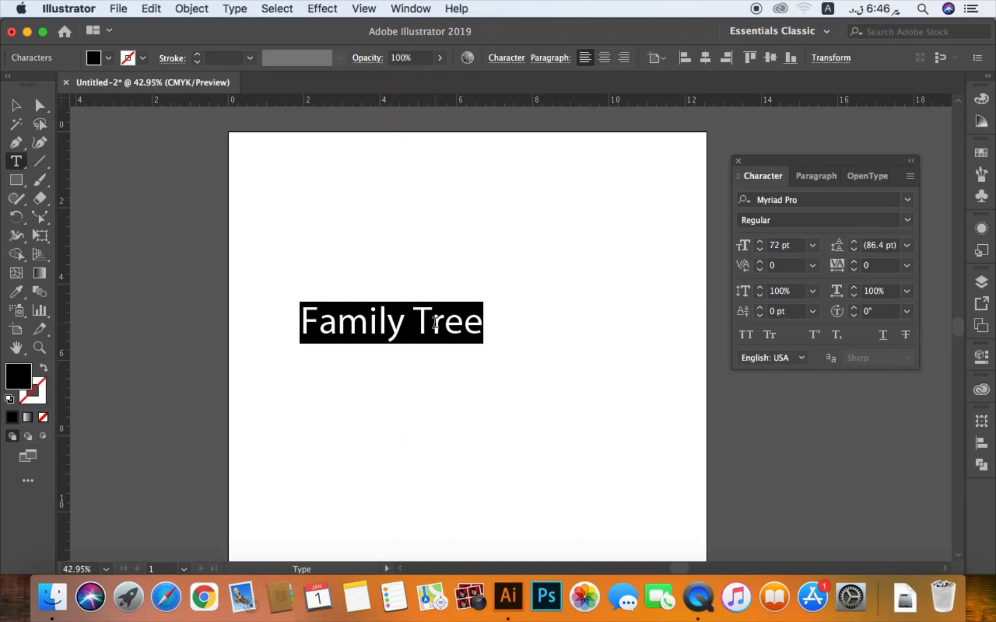
text(b2)
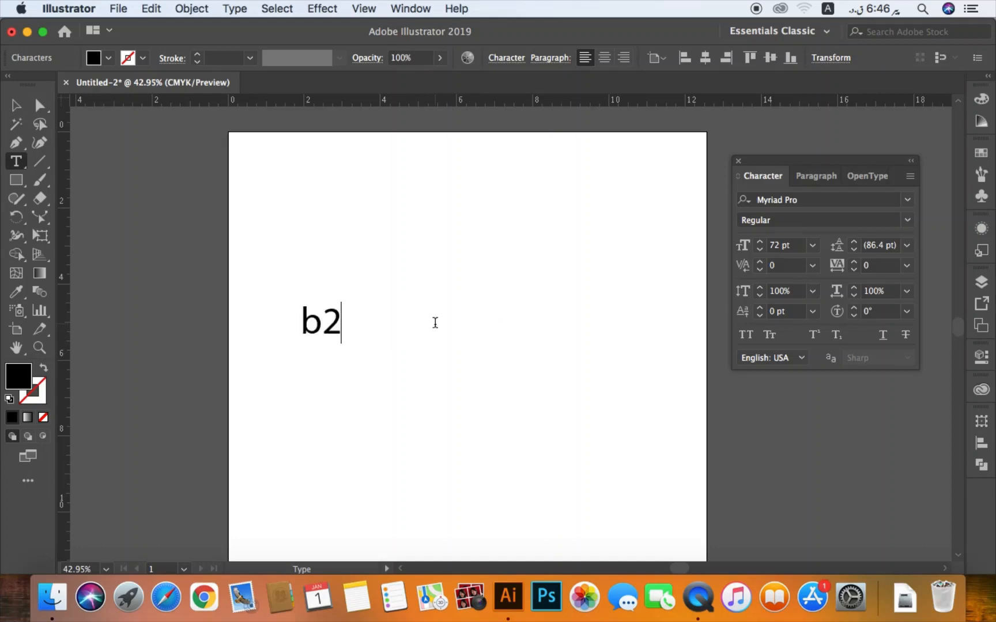
text( + )
text(b2)
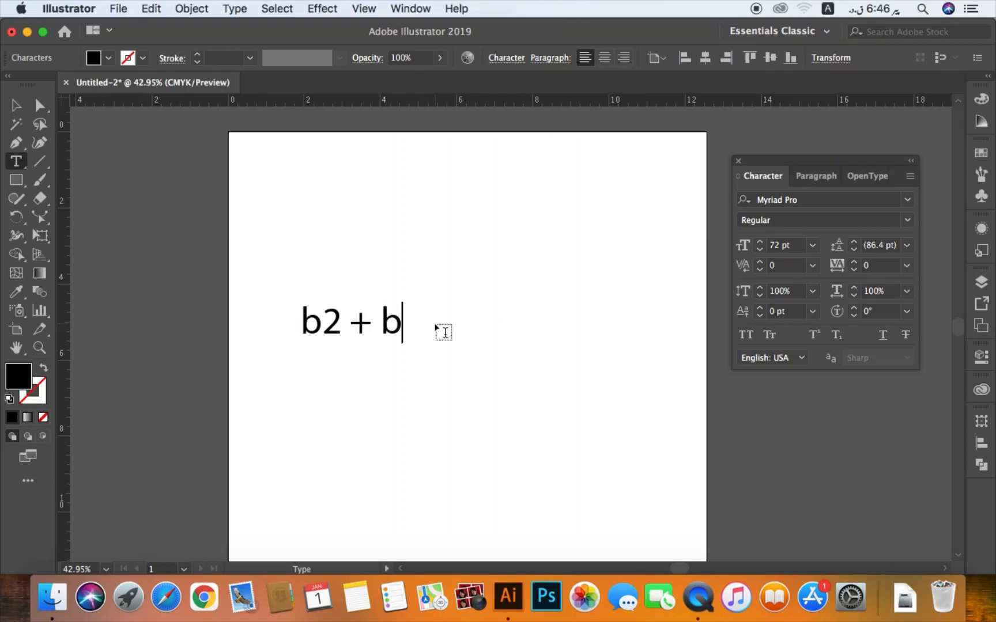
text( + 2)
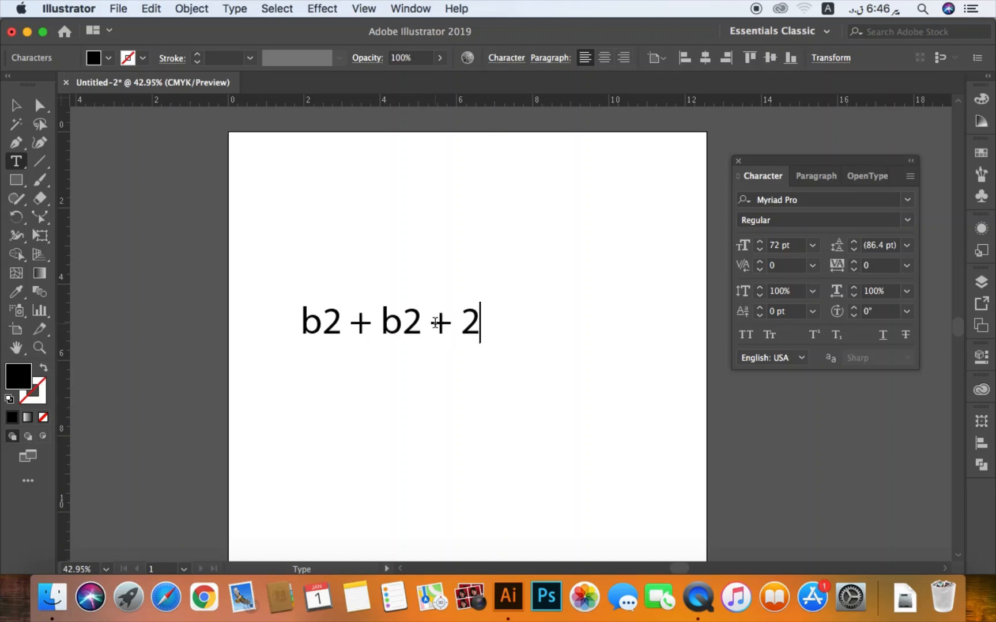
text(ab)
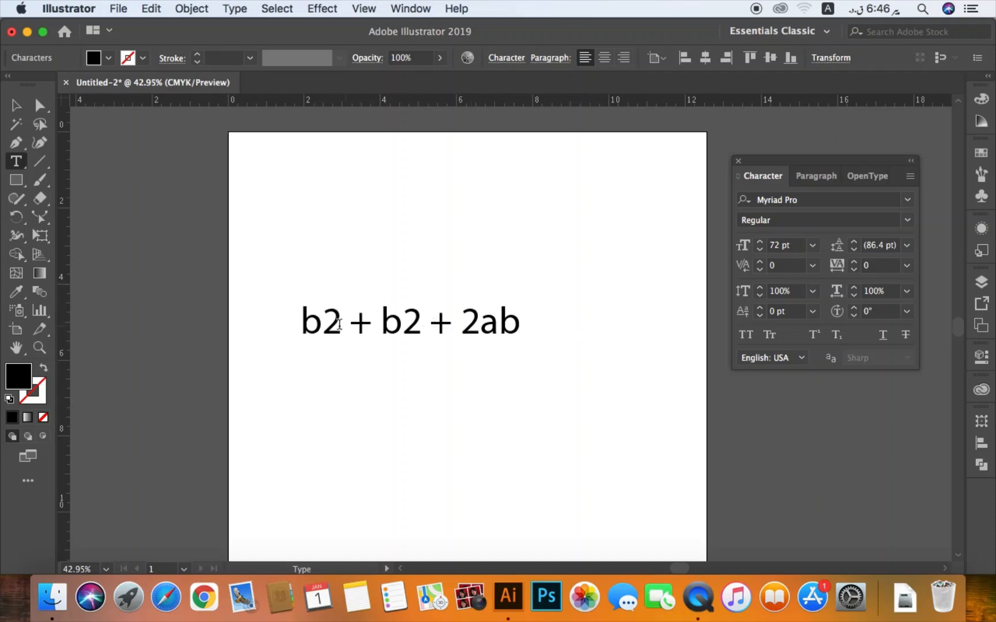
- Superscript the 2 after each b in the "b2 + b2 + 2ab" text and deselect it
drag(321, 321, 334, 321)
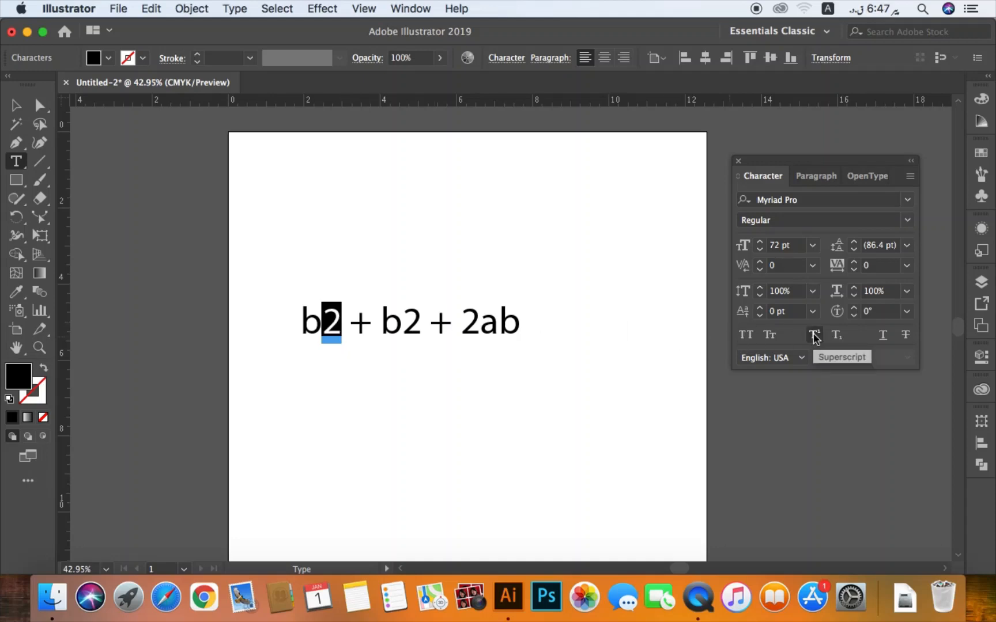
click(813, 334)
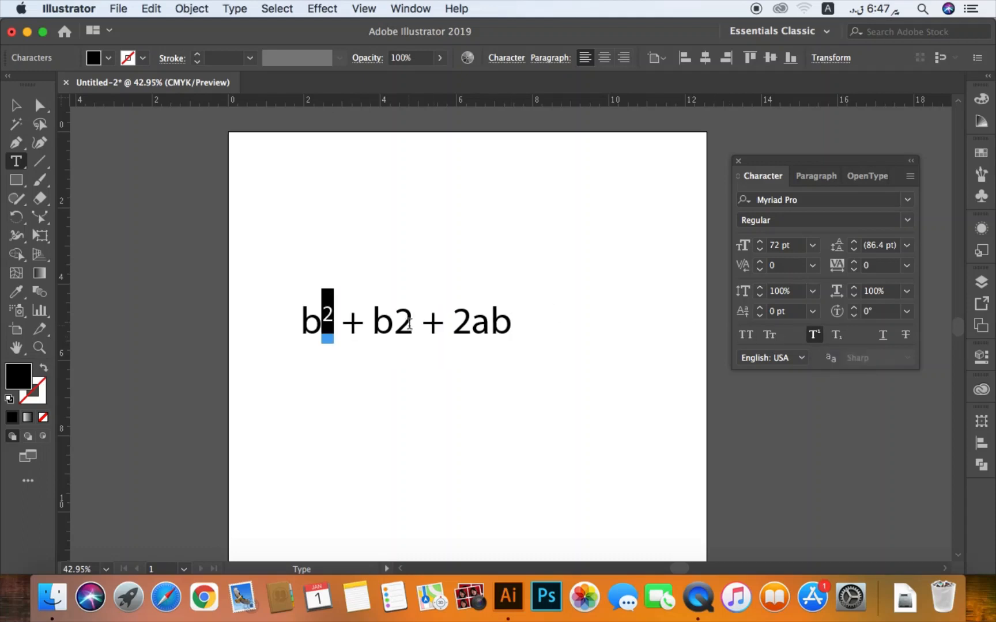
drag(393, 323, 407, 324)
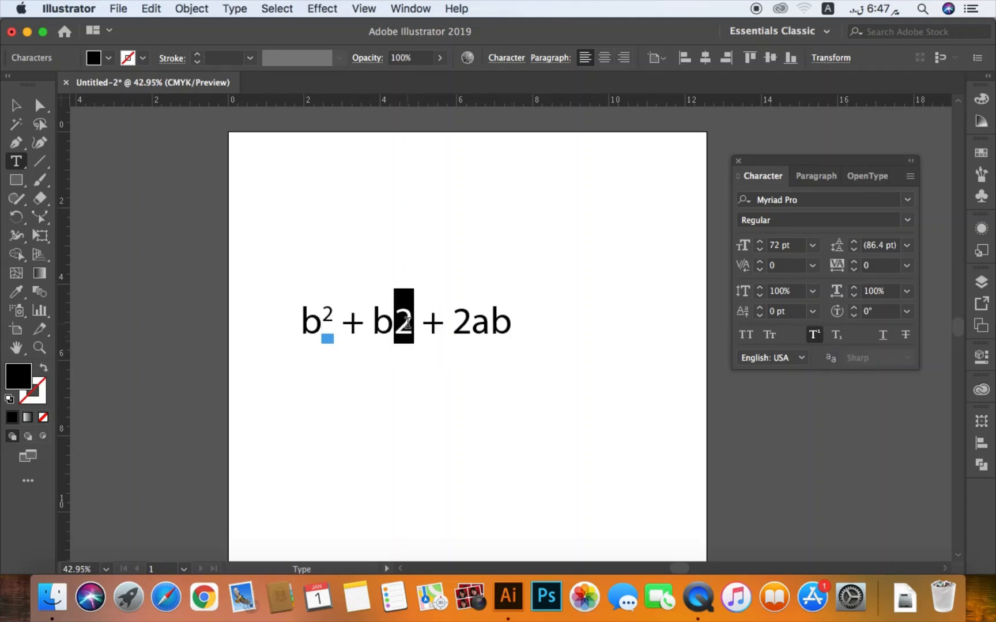
click(814, 335)
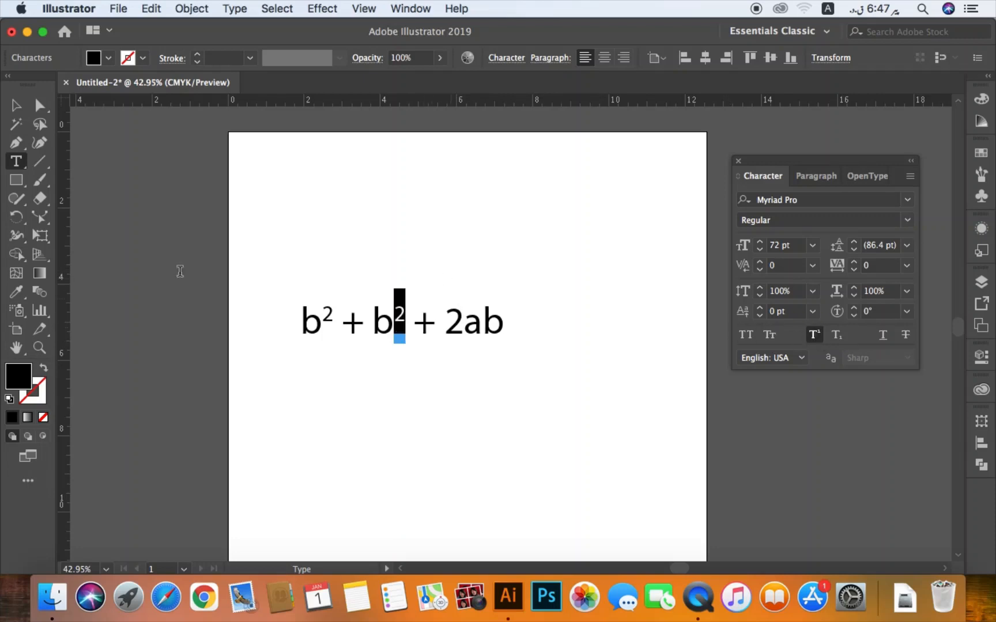
click(19, 107)
click(392, 265)
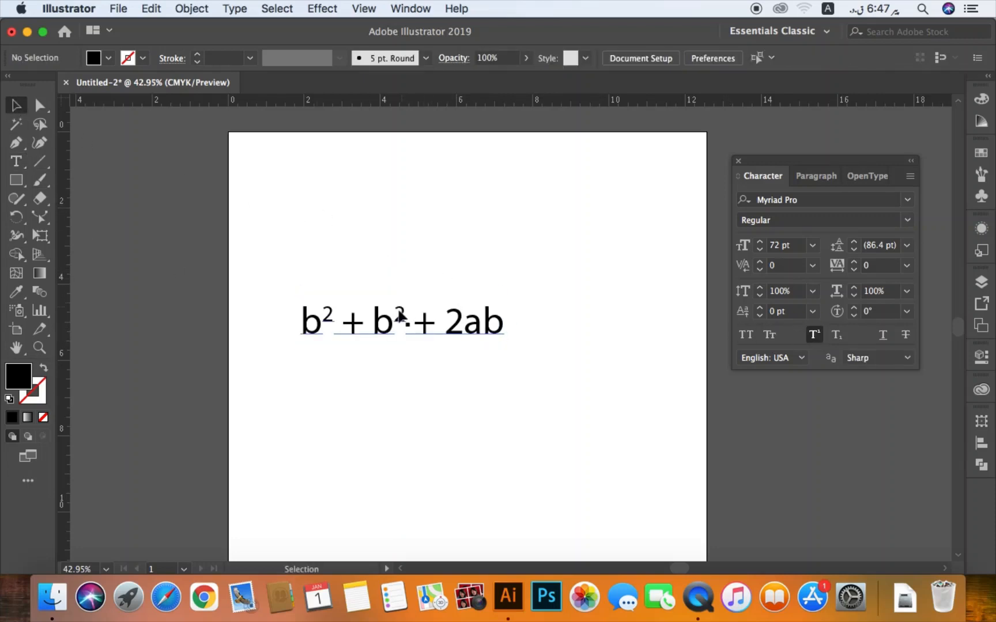
- Move the formula text up near the top of the artboard and deselect it
drag(400, 314, 409, 209)
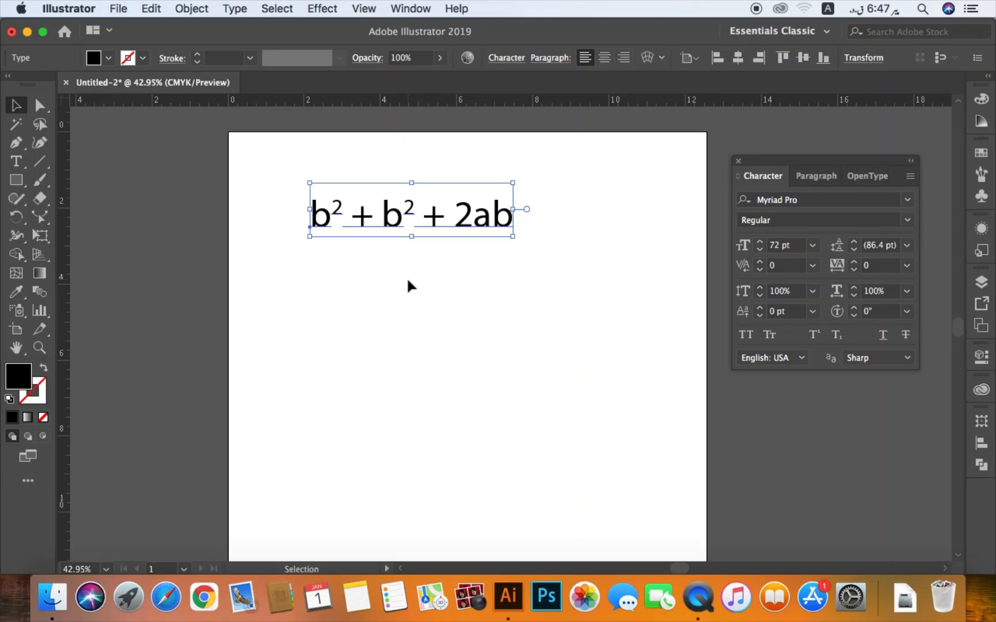
click(411, 351)
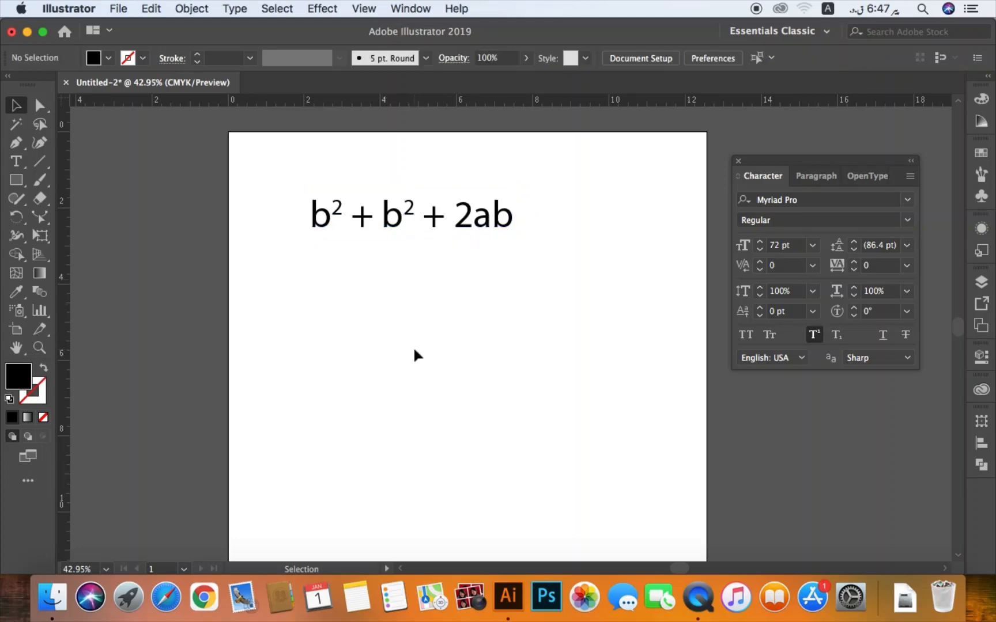
click(472, 231)
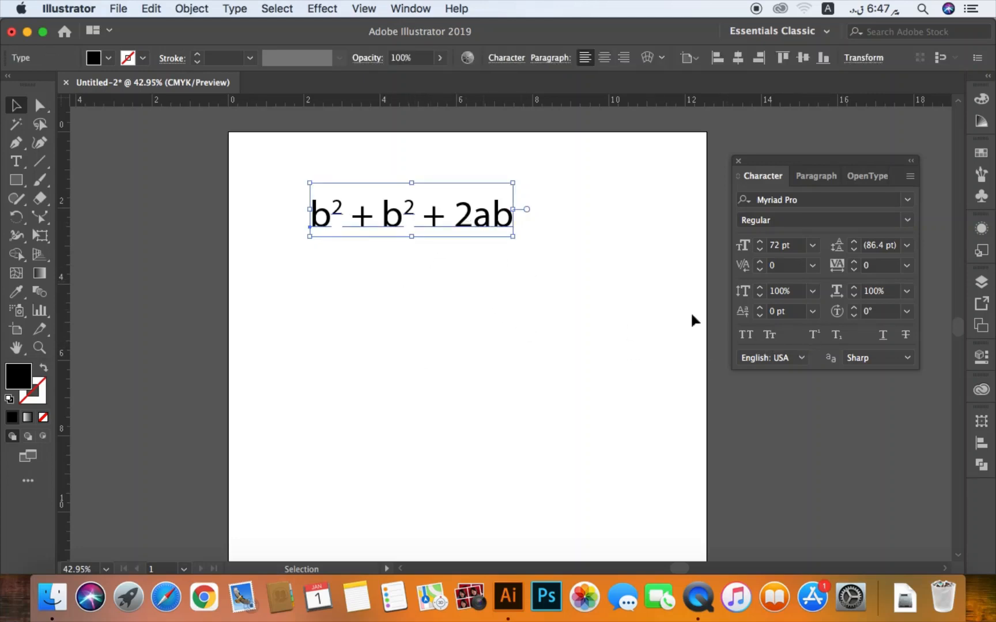
click(488, 316)
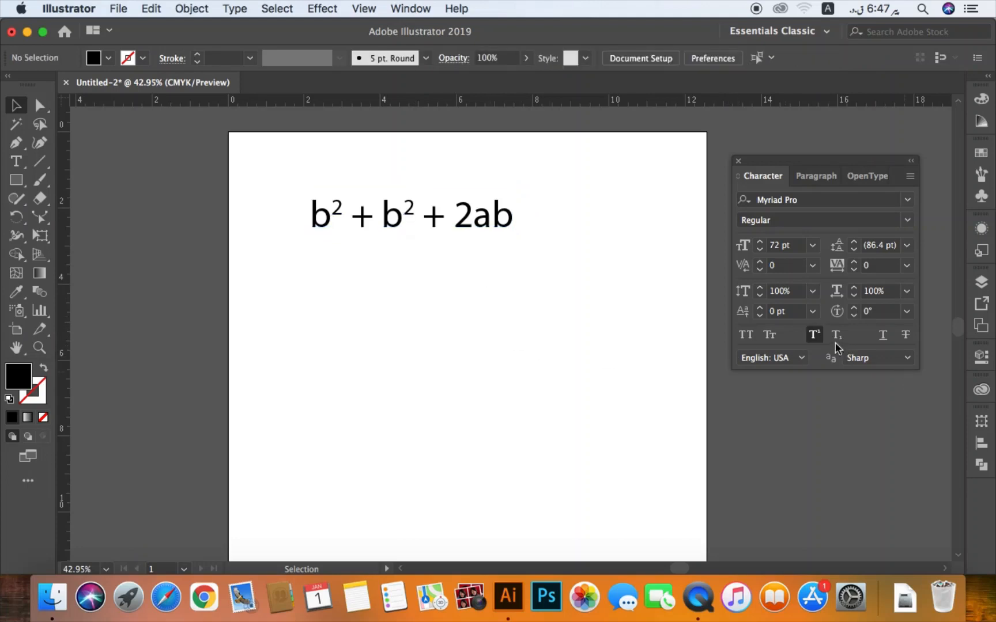
- Turn off the superscript setting and add the text "h2o" below the formula
click(814, 335)
key(t)
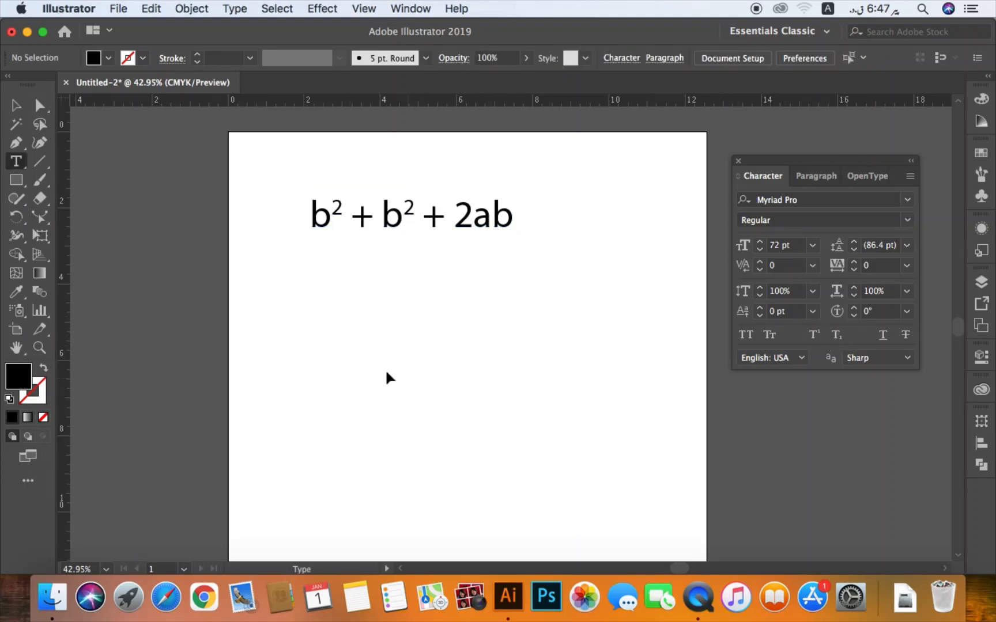
click(376, 335)
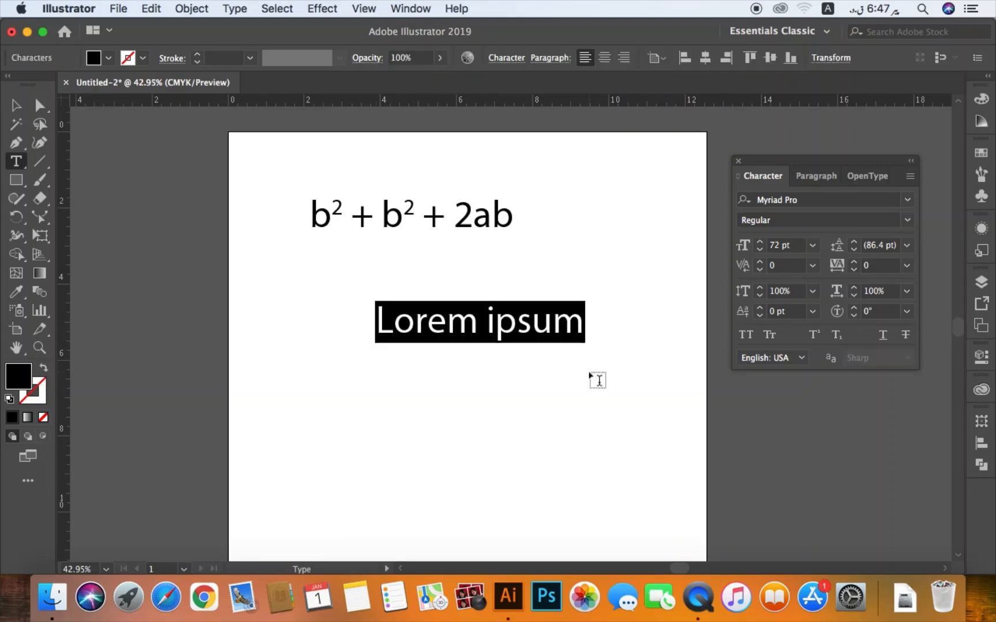
text(h2)
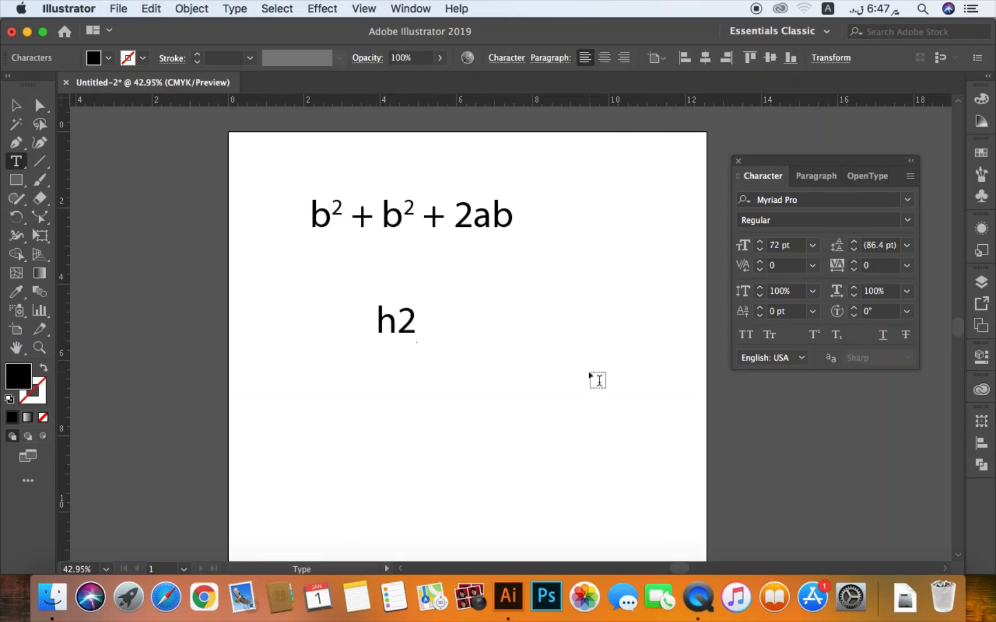
text(o)
click(16, 106)
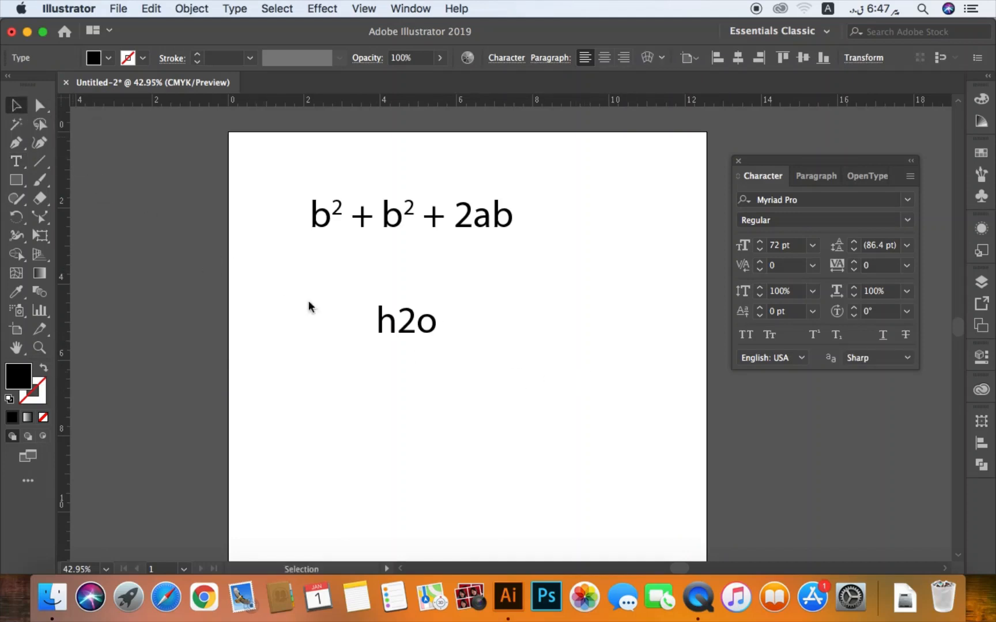
click(430, 382)
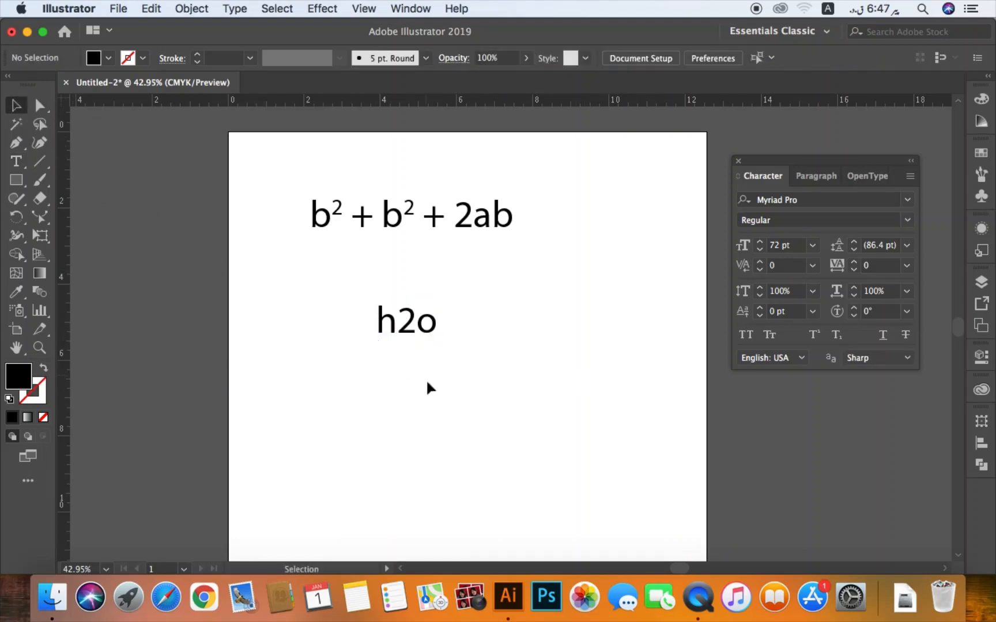
- Subscript the 2 in the "h2o" text and deselect it
double_click(402, 331)
drag(397, 322, 409, 320)
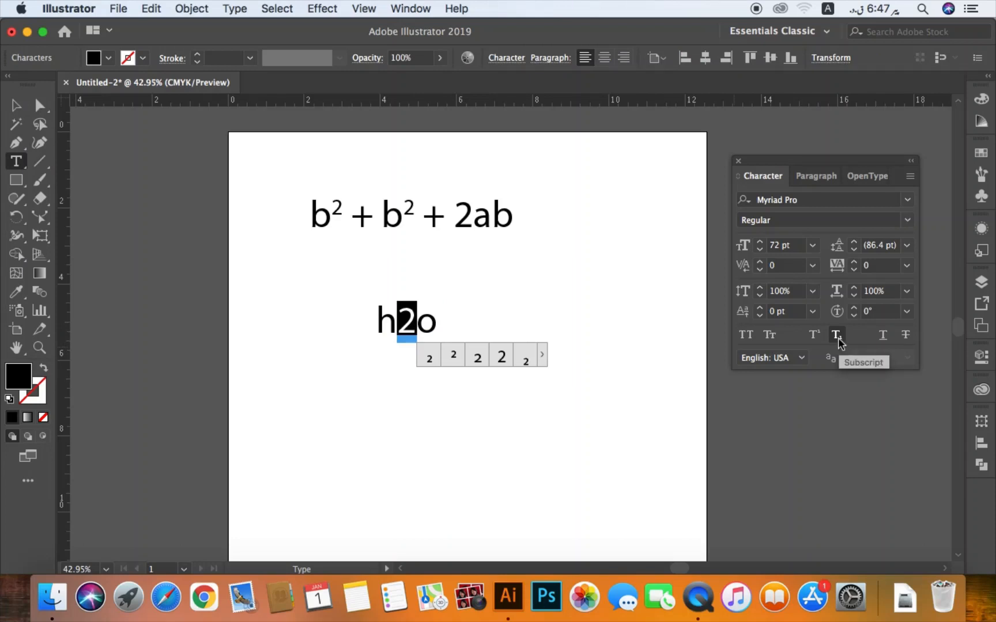
click(837, 335)
click(13, 105)
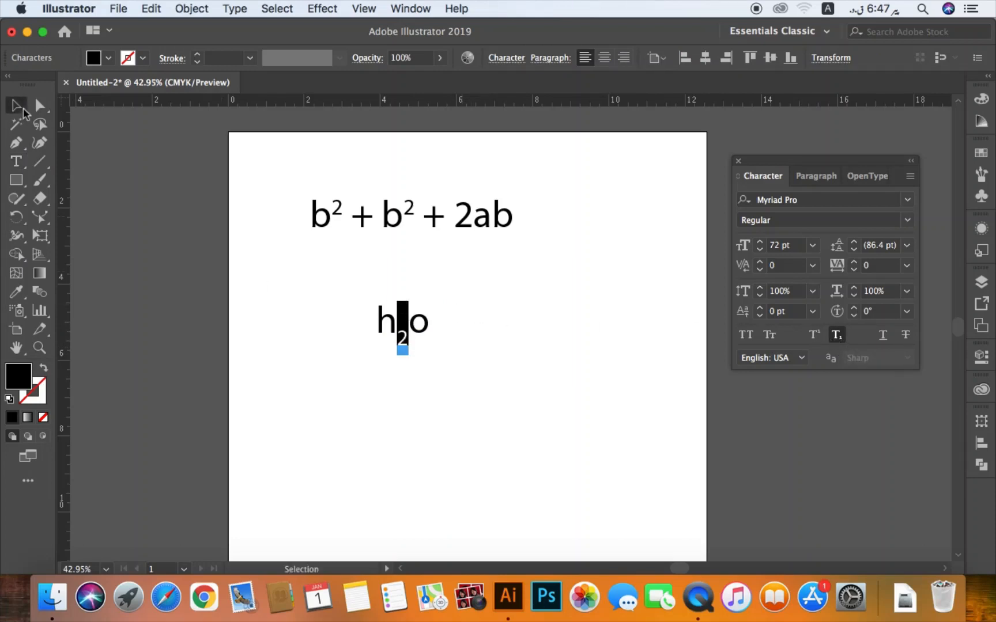
click(343, 291)
drag(437, 348, 471, 359)
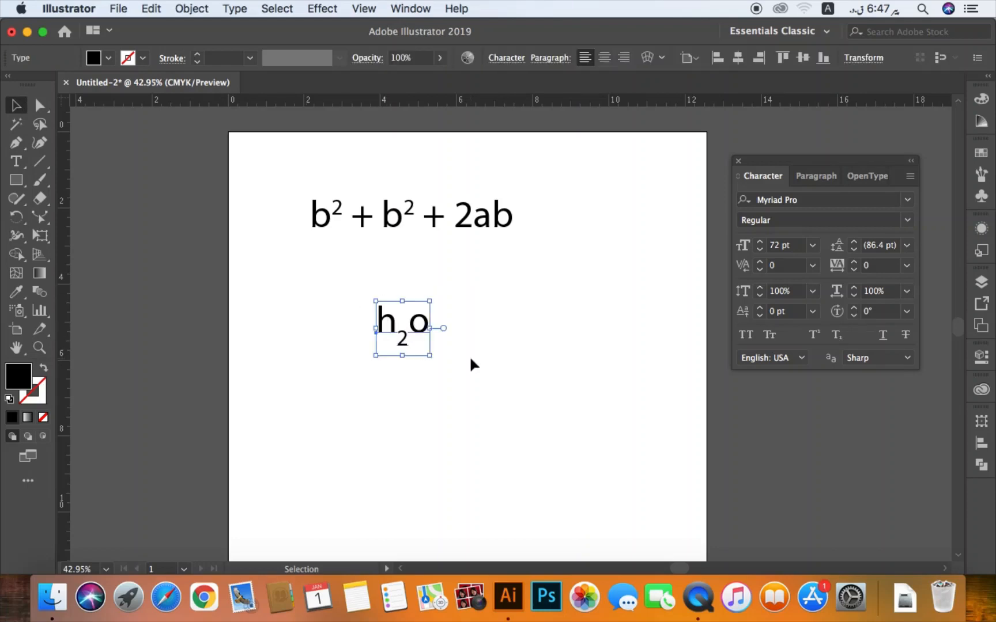
click(585, 356)
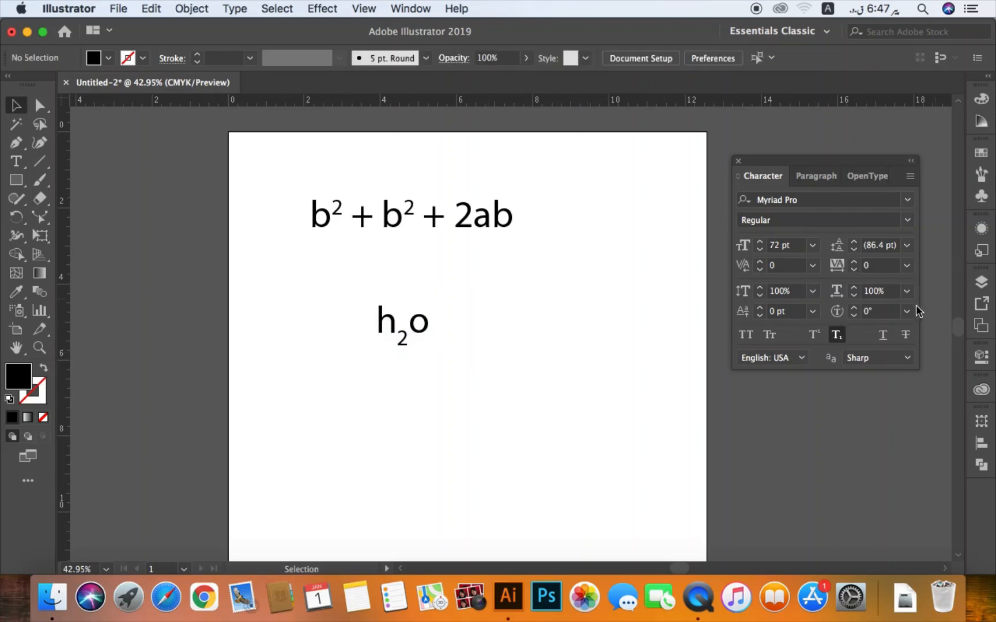
- Underline the whole formula text, try All Caps on it and restore normal case
drag(383, 382, 545, 219)
drag(275, 253, 588, 201)
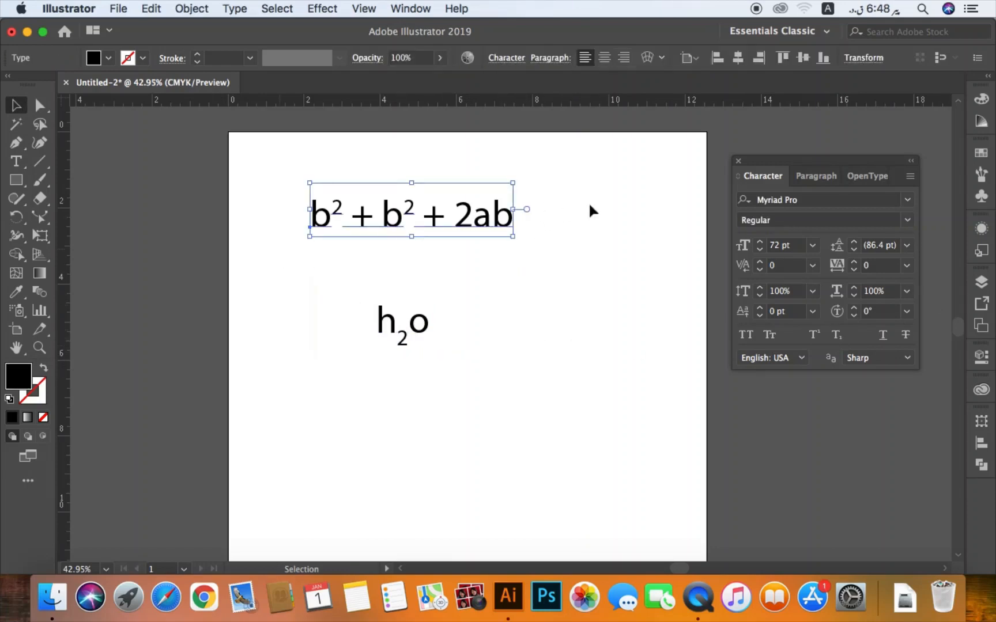
click(883, 341)
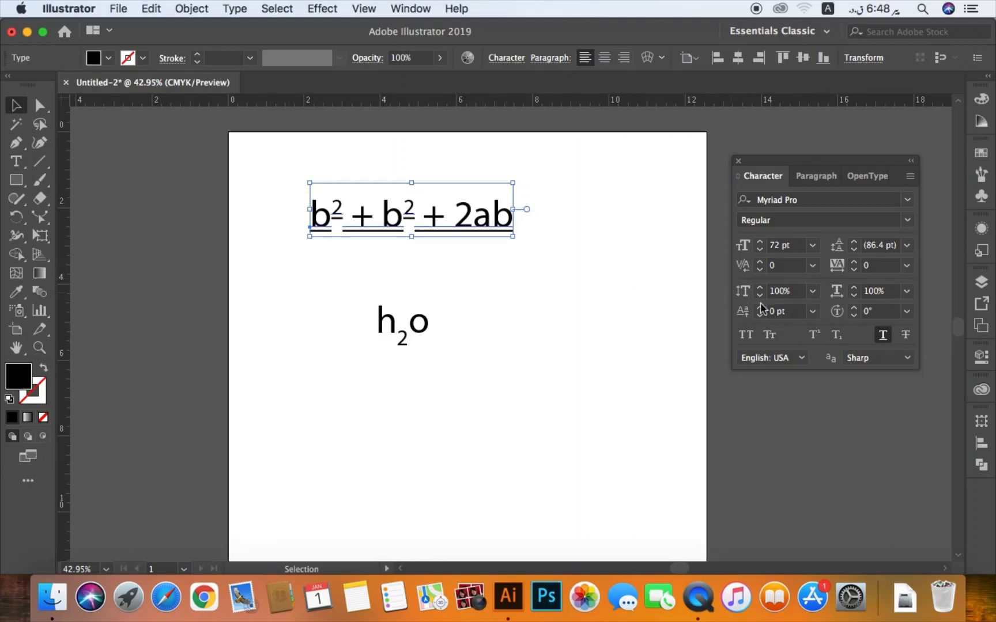
click(750, 338)
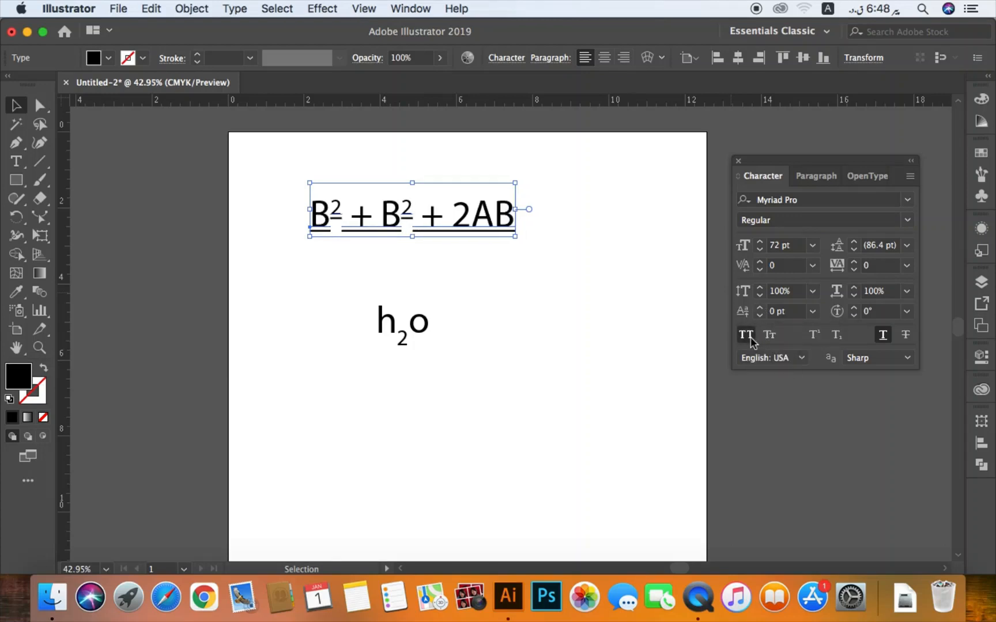
click(748, 337)
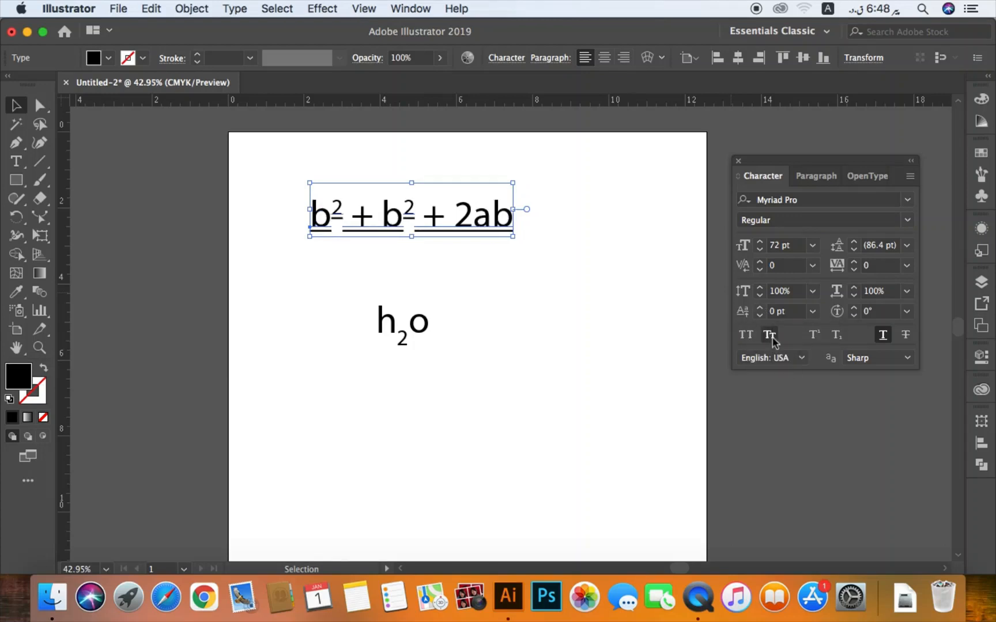
- Apply superscript to the whole formula text and delete the "h2o" text
click(813, 335)
click(431, 233)
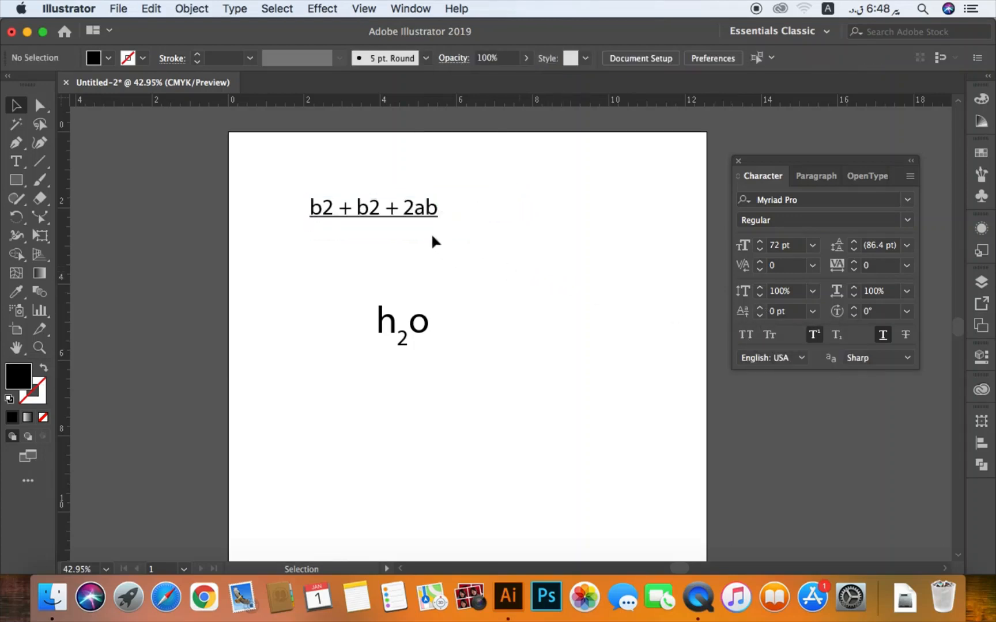
click(418, 213)
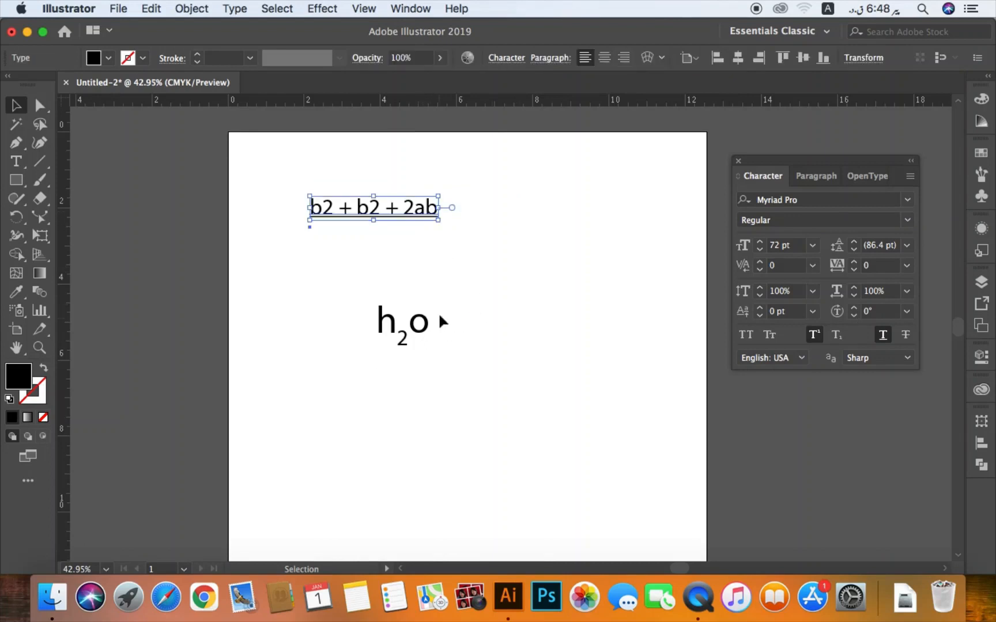
drag(464, 296, 372, 361)
key(Delete)
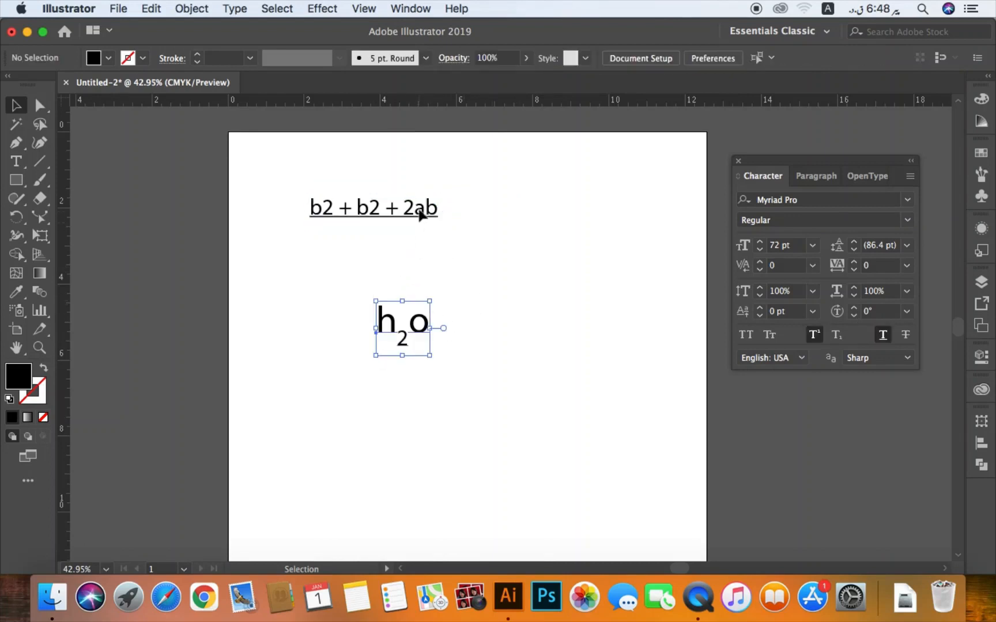
- Scale the formula text up to about 176 pt and reposition it in the upper part of the artboard
click(431, 220)
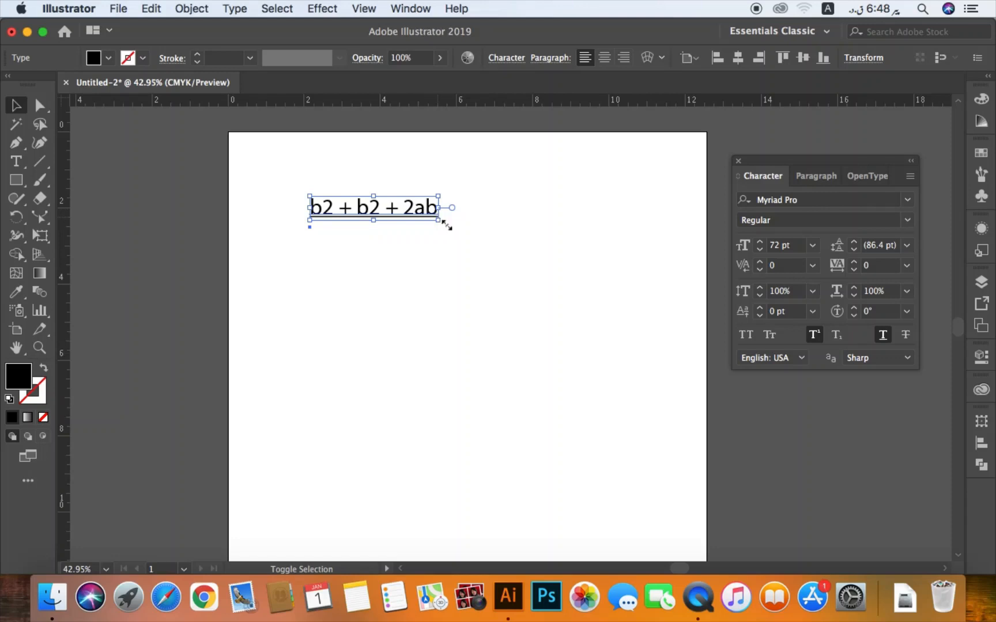
drag(439, 220, 583, 298)
drag(587, 234, 557, 263)
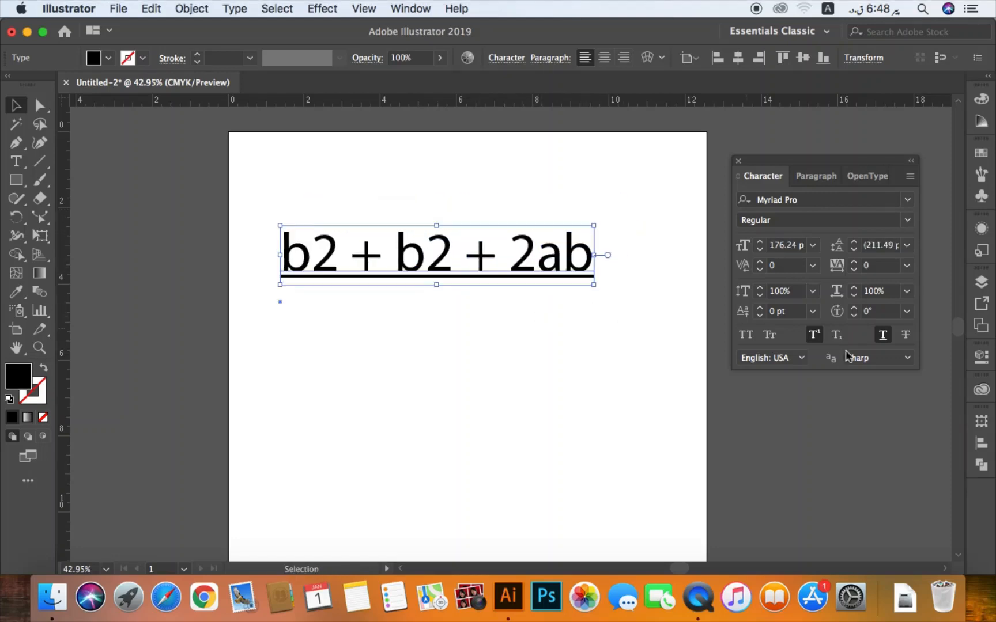
- Apply strikethrough to the formula text and remove its underline and superscript
click(906, 336)
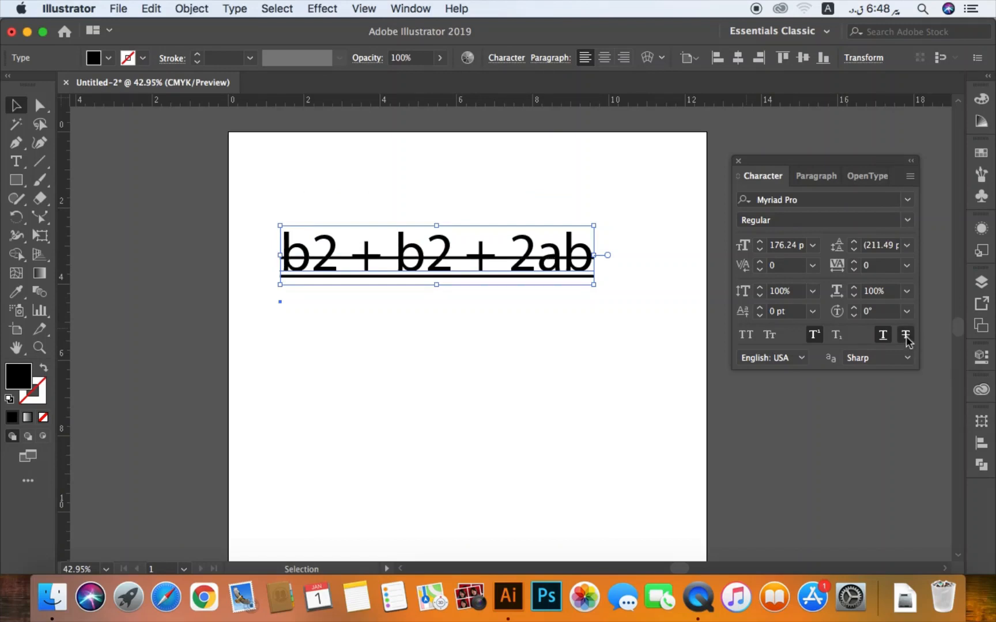
click(882, 336)
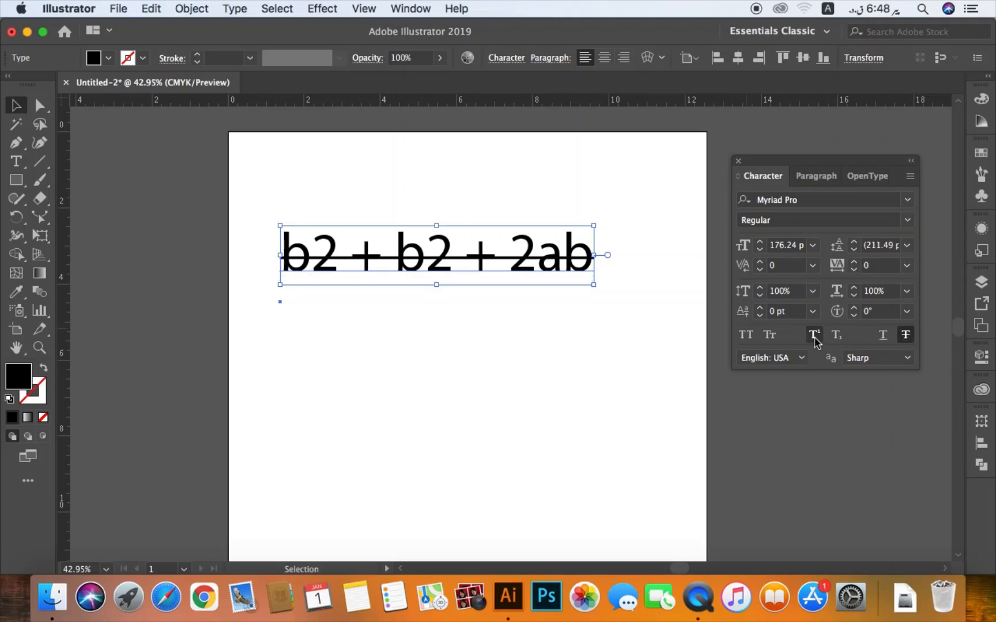
click(814, 340)
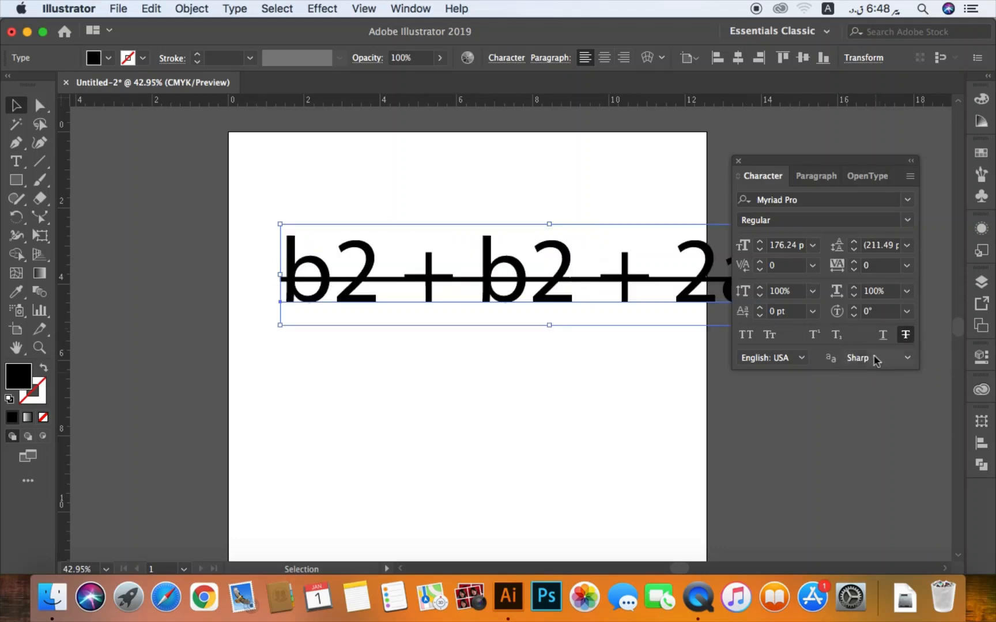
- Underline the formula text again and remove its strikethrough
click(837, 336)
click(883, 336)
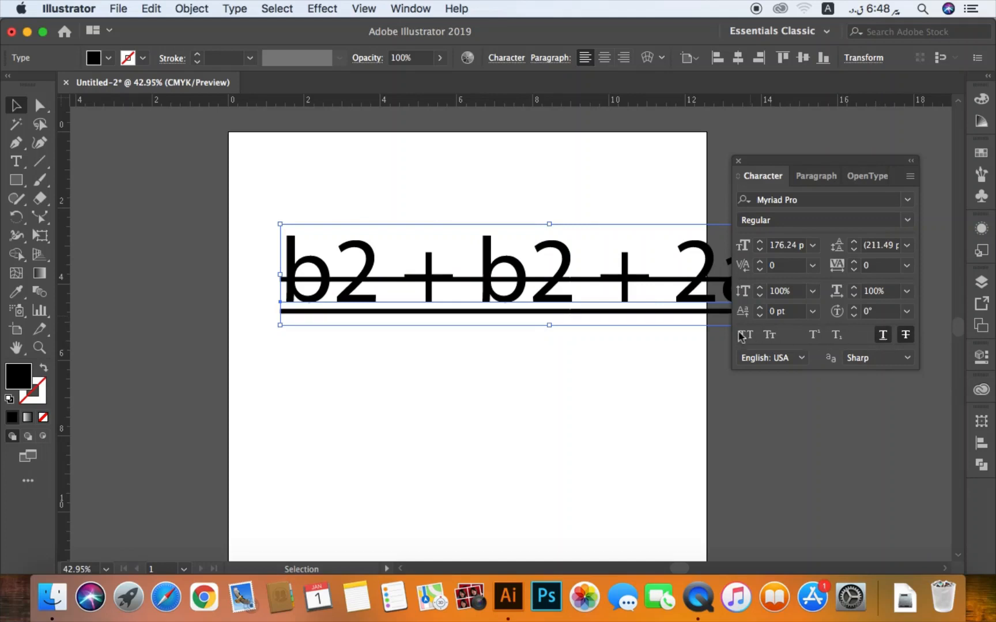
click(906, 334)
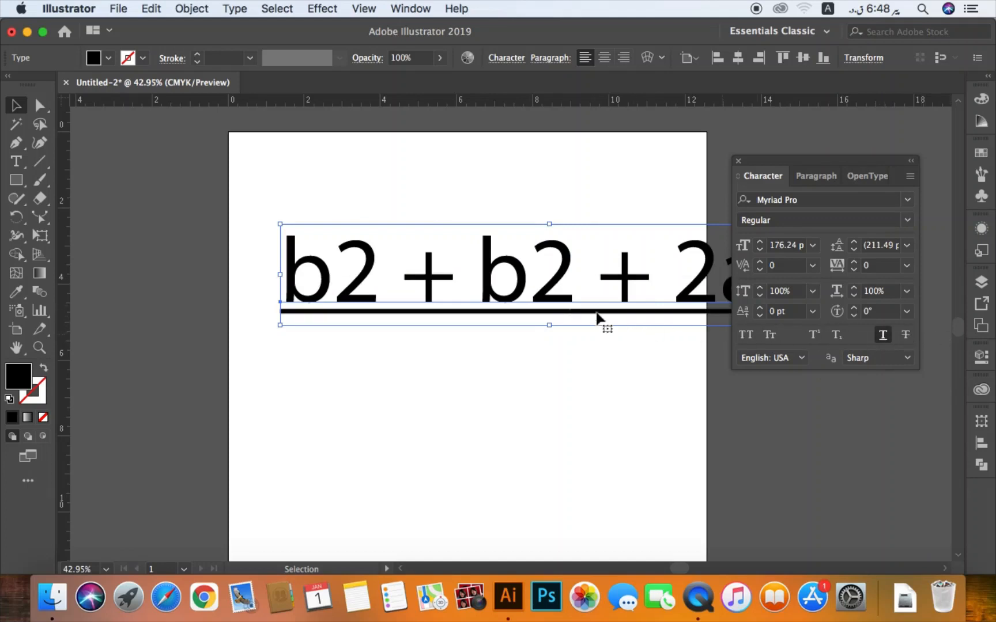
- Move the enlarged formula text left until its last characters lie inside the artboard's right edge
click(526, 313)
drag(526, 313, 394, 318)
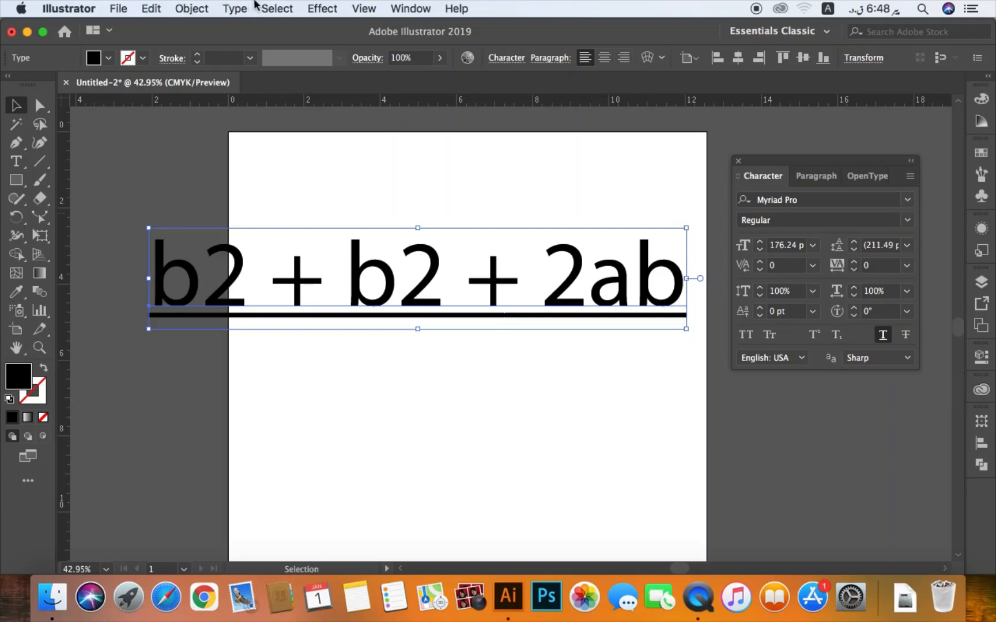
click(436, 190)
drag(437, 191, 395, 263)
click(363, 9)
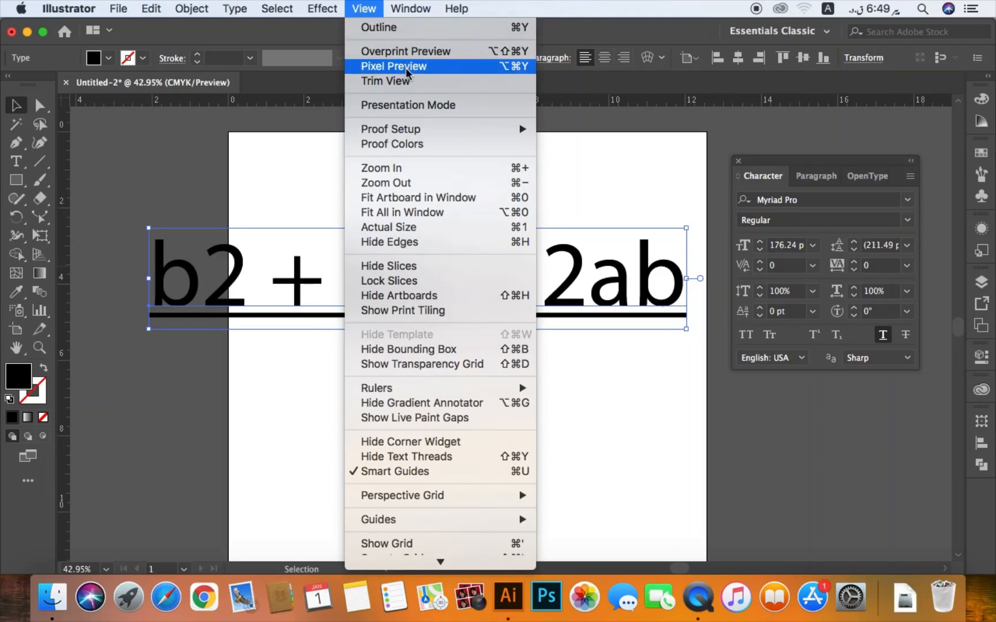
click(609, 193)
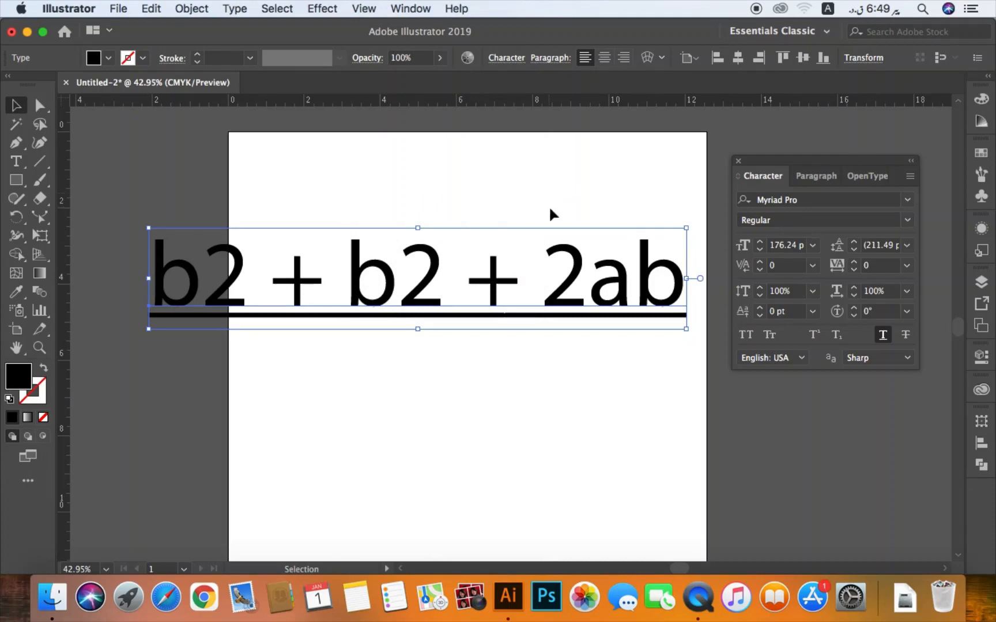
- Turn on Pixel Preview and magnify the last letters of the formula text to inspect their edges
key(z)
drag(540, 215, 705, 400)
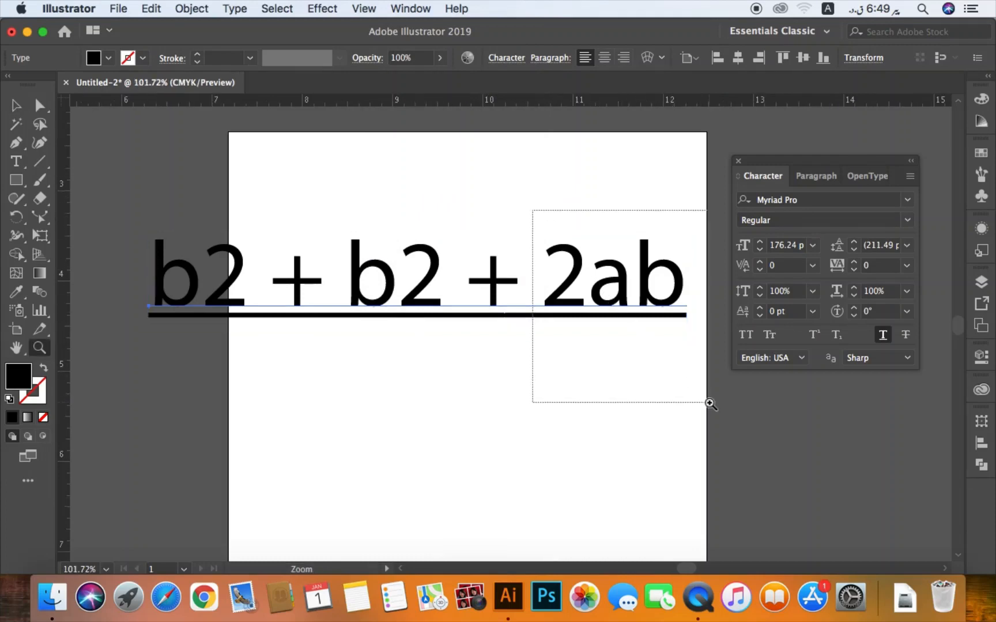
key(v)
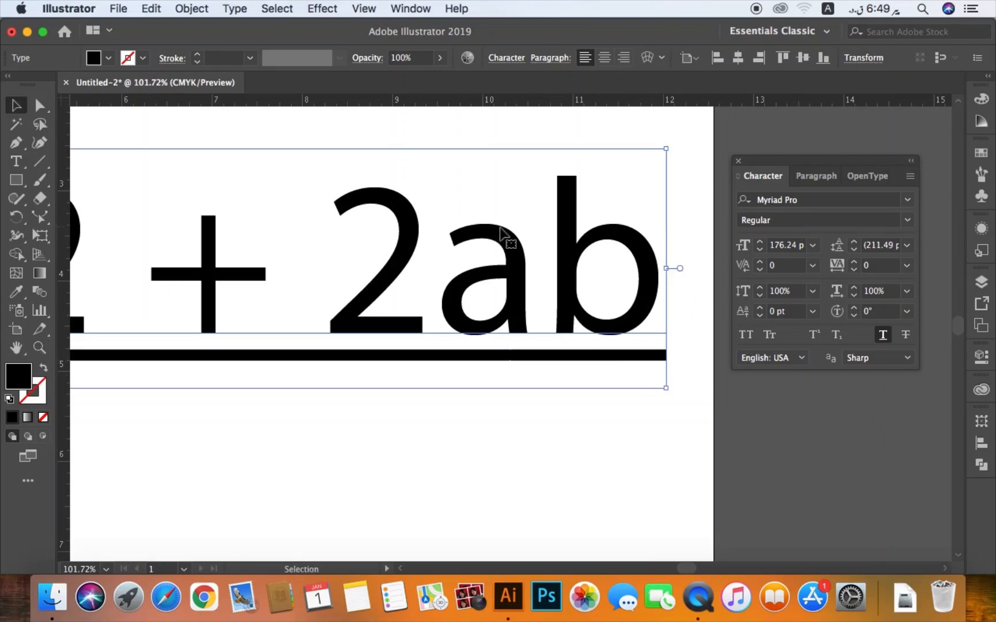
key(space)
drag(500, 218, 446, 286)
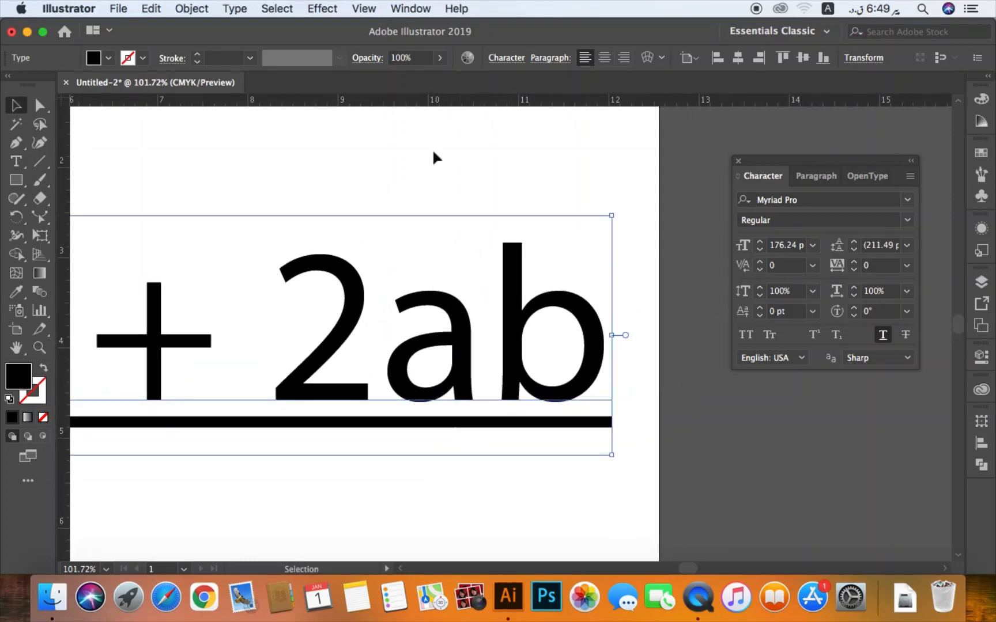
click(366, 11)
click(392, 65)
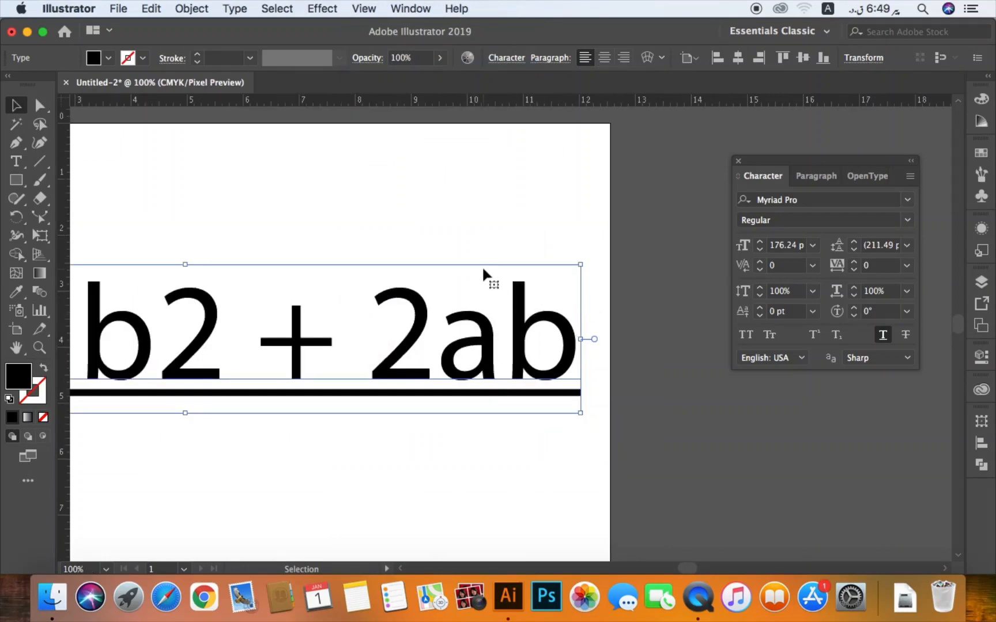
key(z)
drag(485, 248, 602, 390)
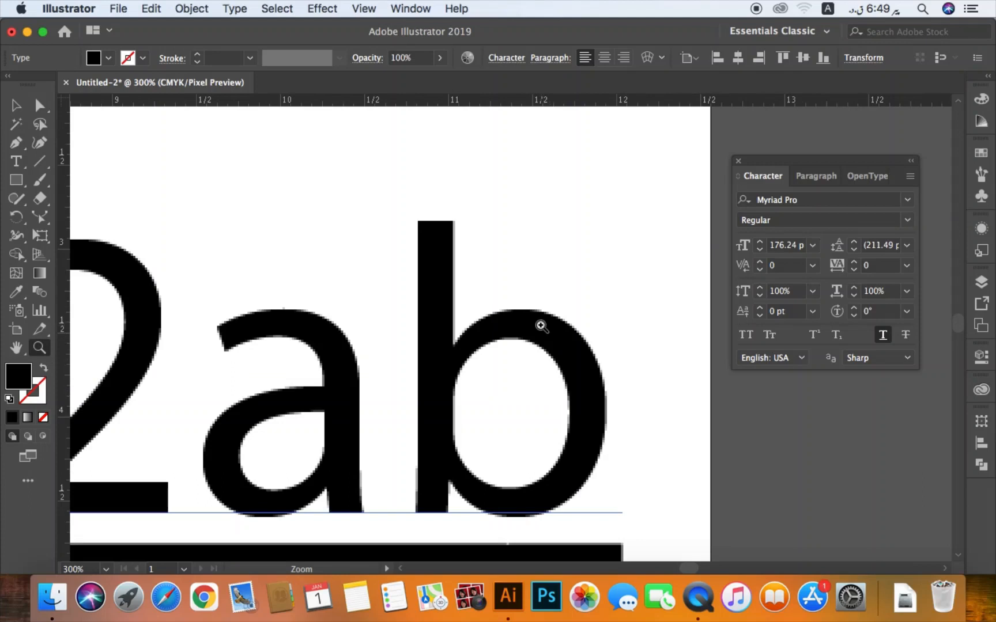
key(v)
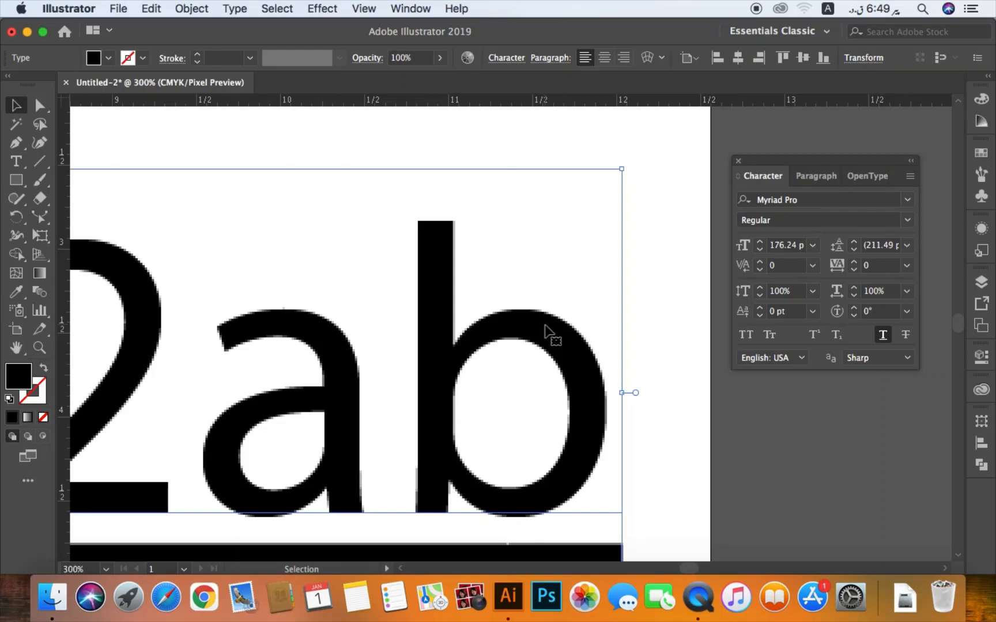
- Try the None, Crisp and Strong anti-aliasing methods on the formula text and return it to Sharp
click(869, 358)
click(876, 375)
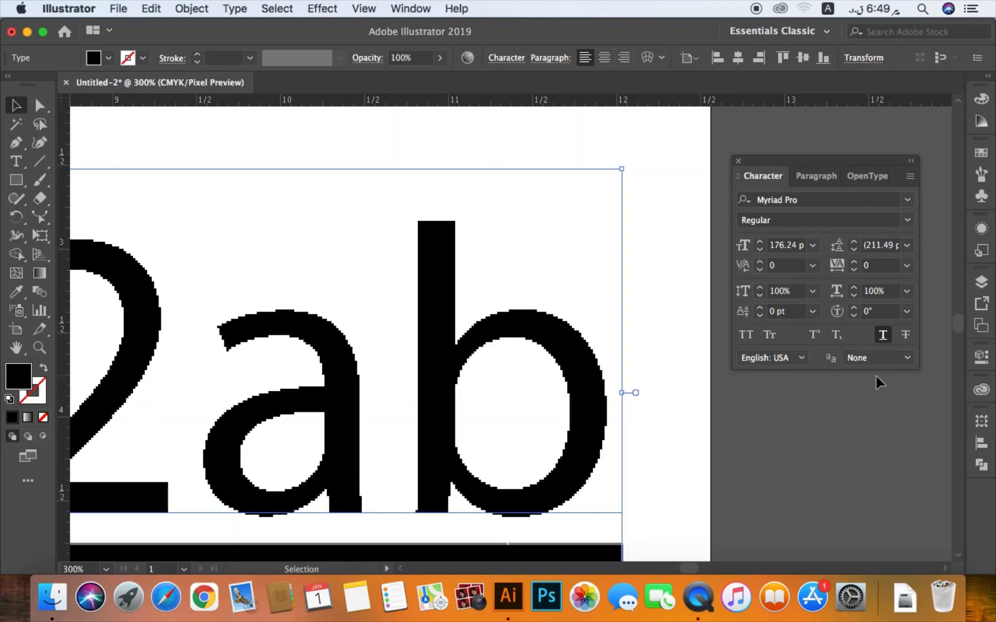
click(857, 358)
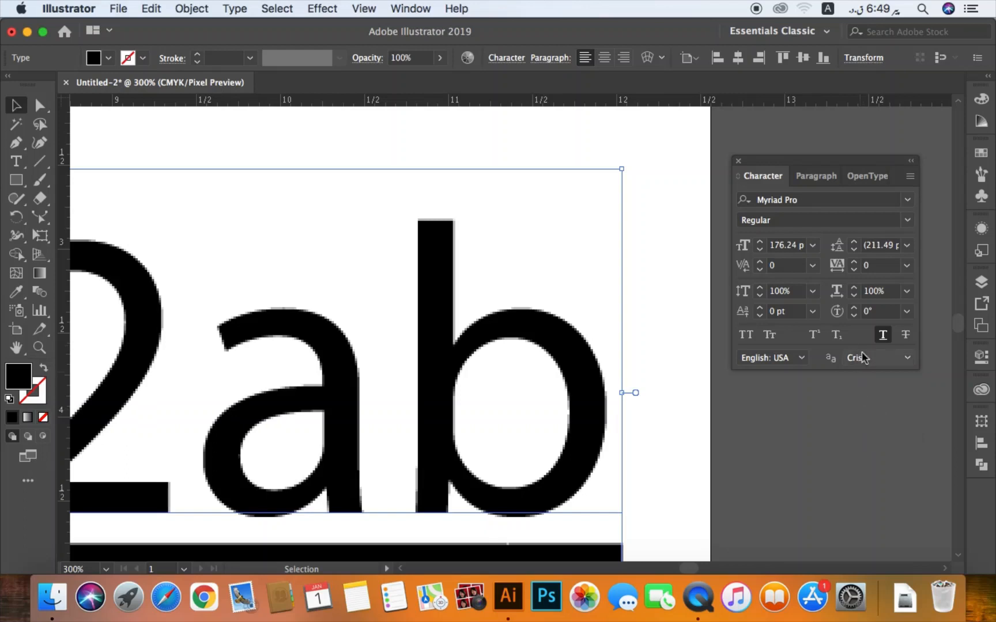
click(864, 357)
click(874, 427)
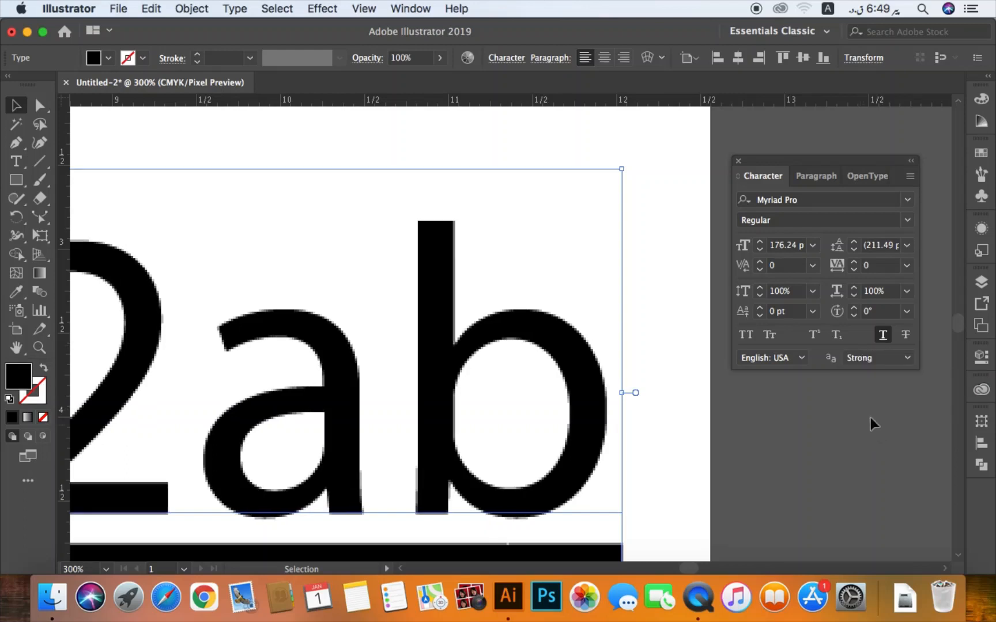
click(859, 359)
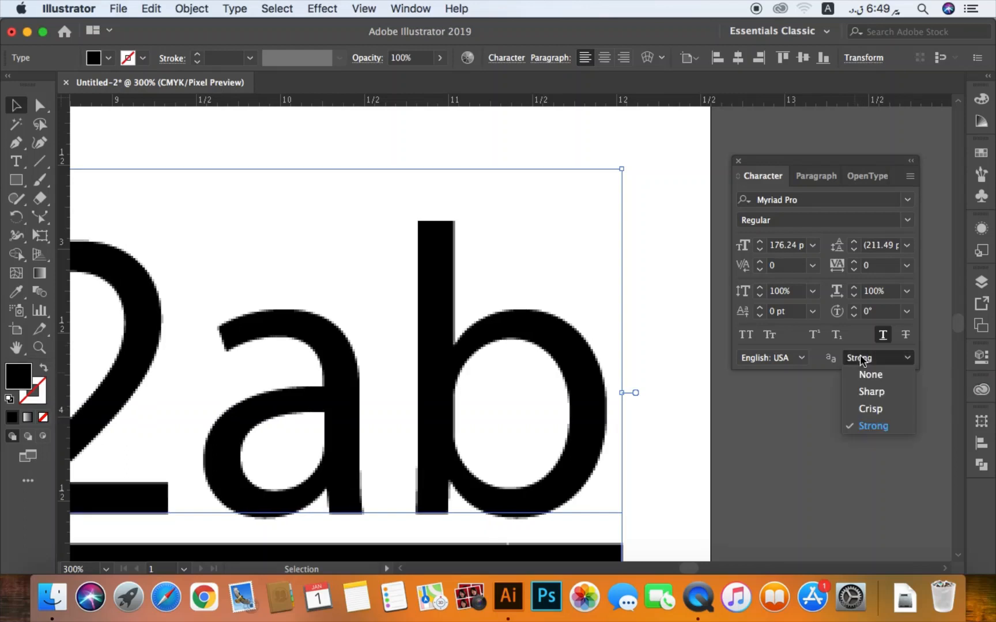
click(880, 392)
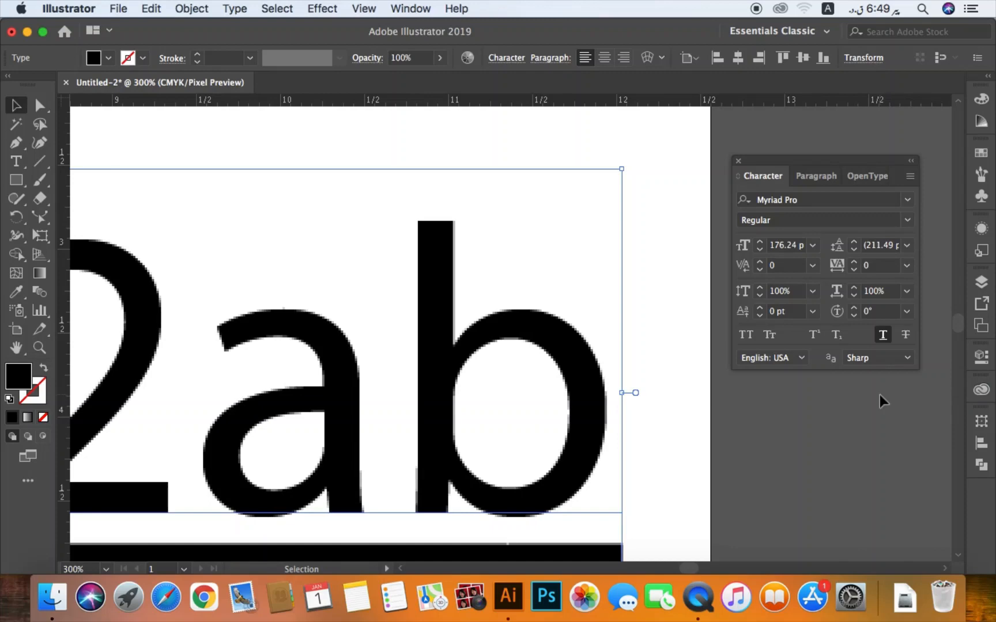
- Remove the underline from the formula text and turn off Pixel Preview
click(881, 335)
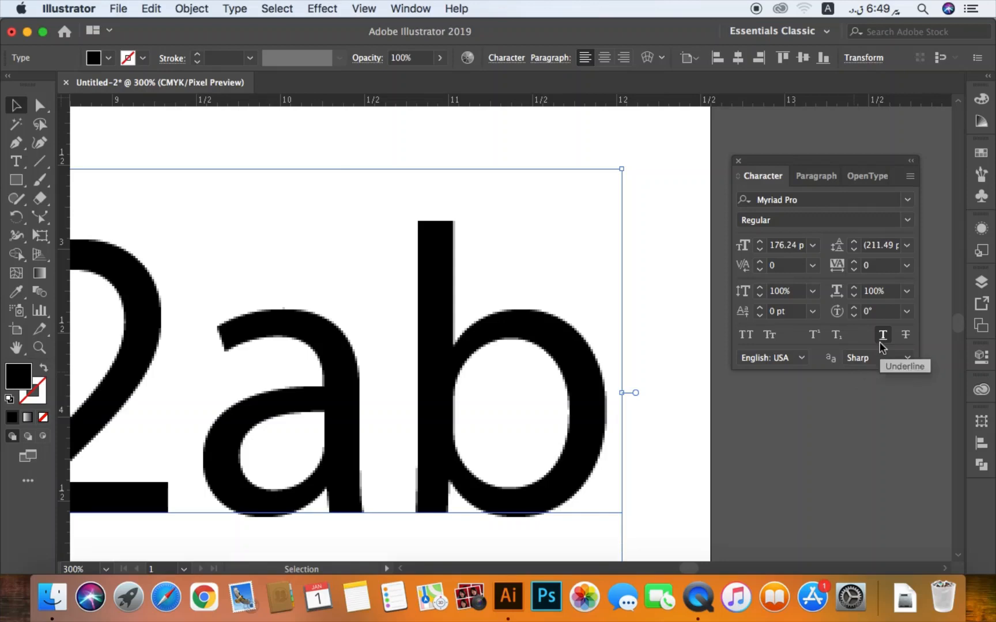
click(364, 10)
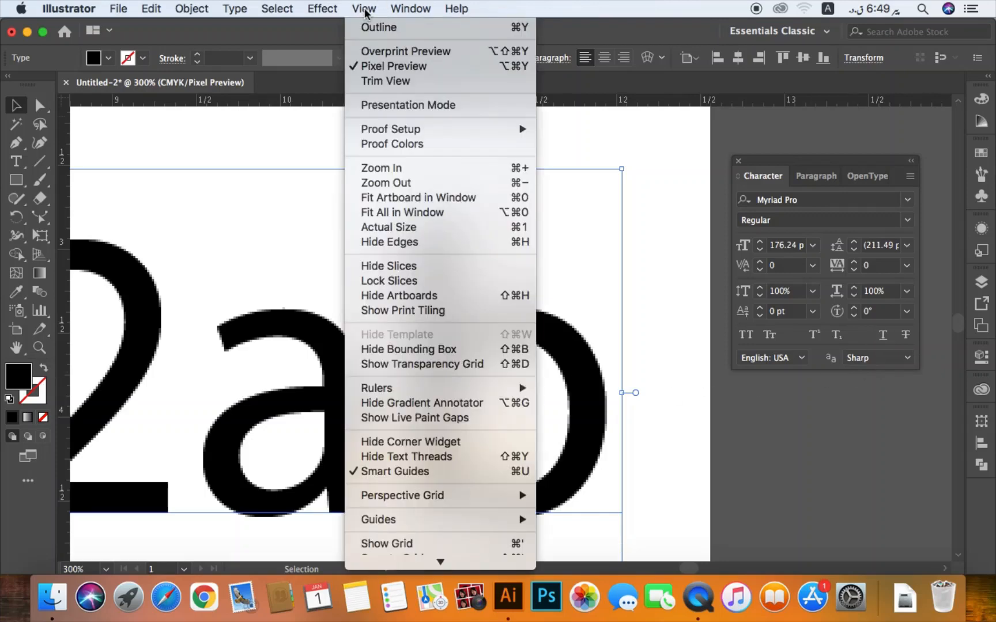
click(411, 67)
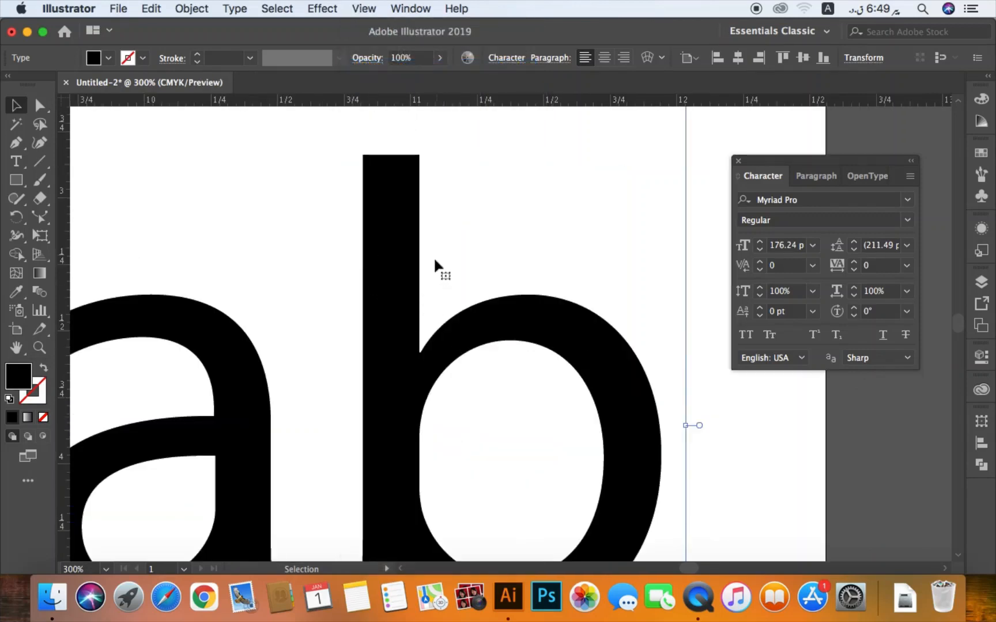
key(super+minus)
key(super+minus)
key(super+minus)
key(super+minus)
key(super+minus)
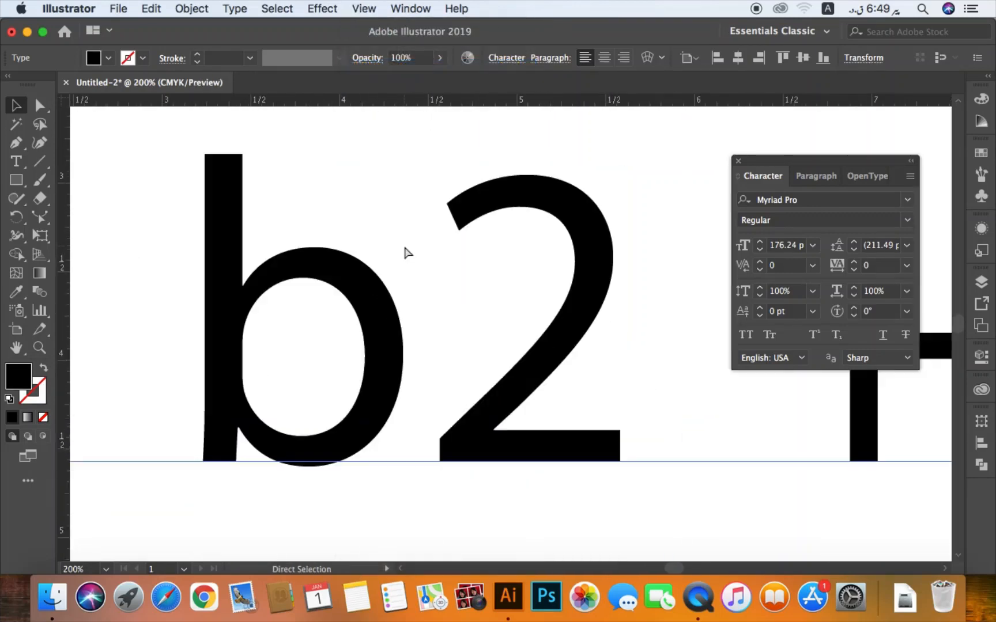
key(super+minus)
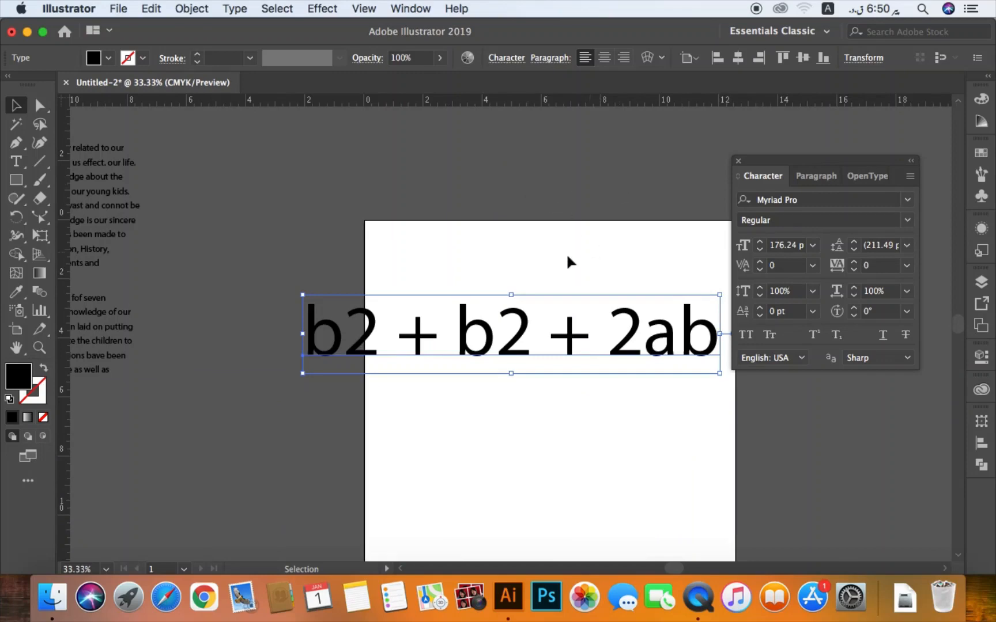
- Delete the formula text from the artboard
click(551, 281)
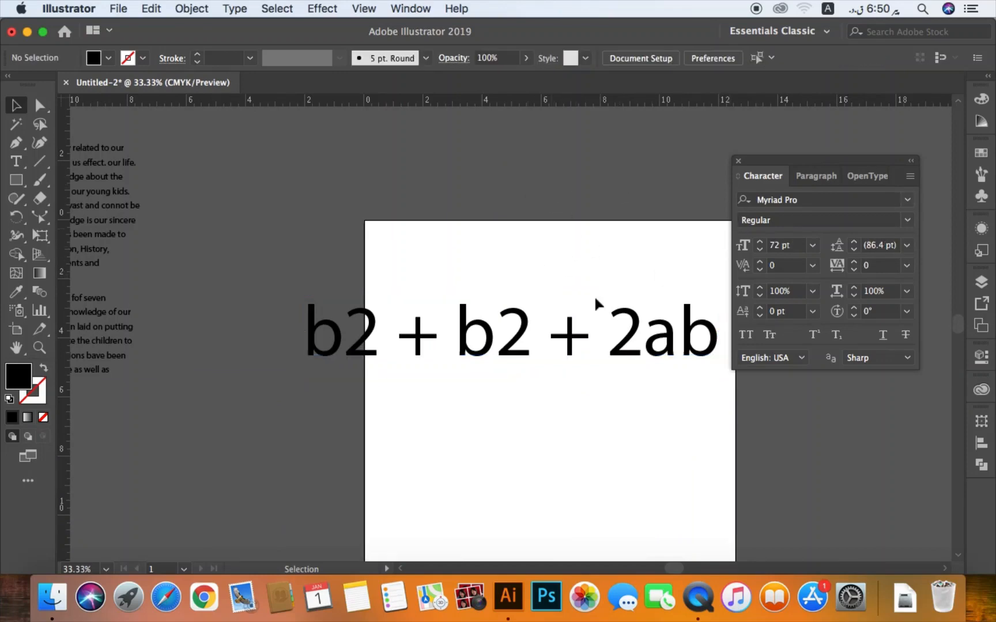
drag(600, 303, 524, 337)
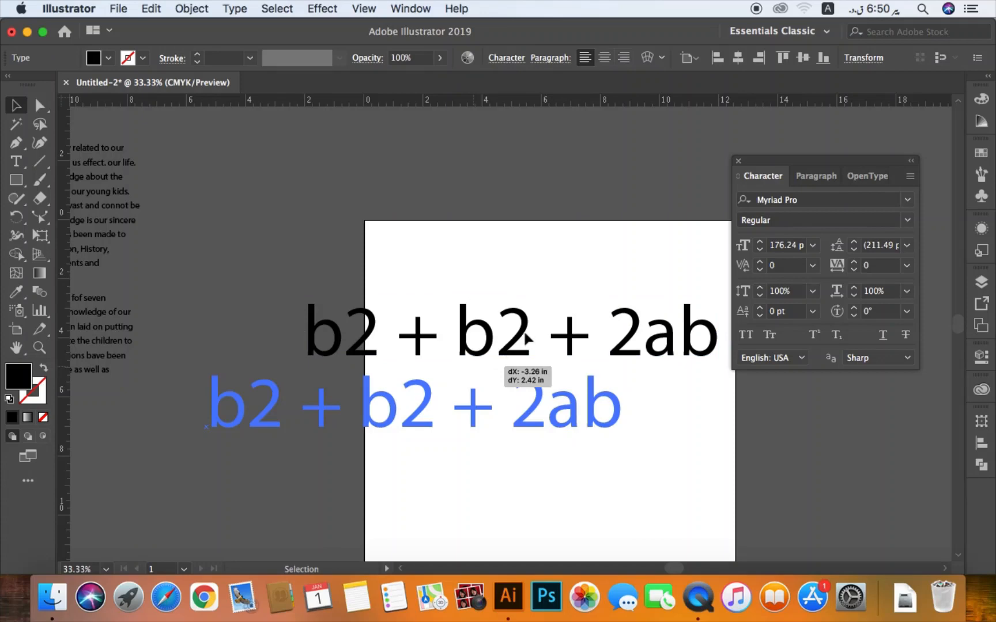
key(Delete)
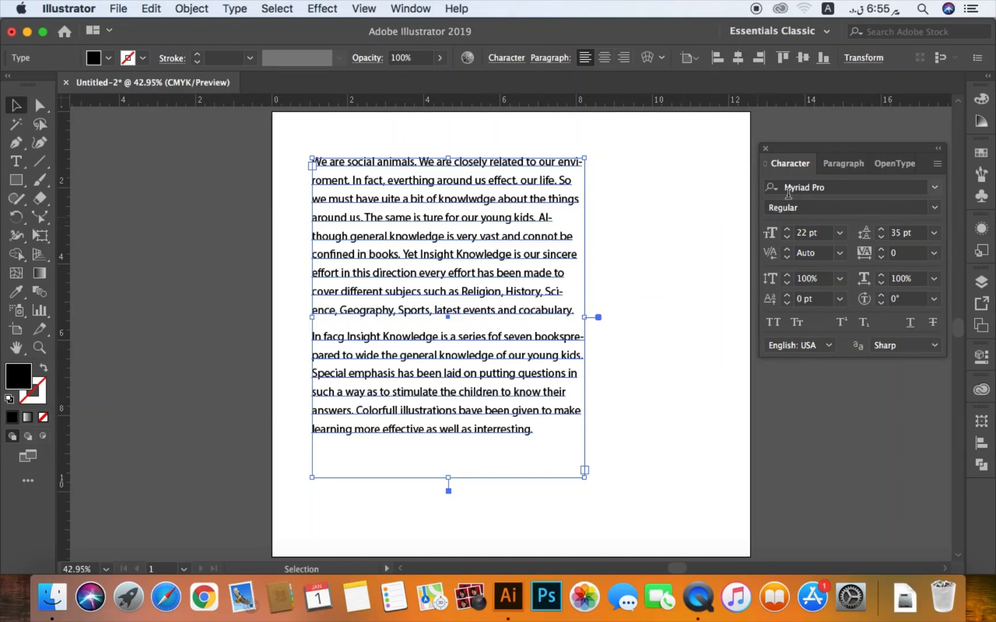
- Show the paragraph settings and try right alignment on the two-paragraph text block before restoring left alignment
click(842, 164)
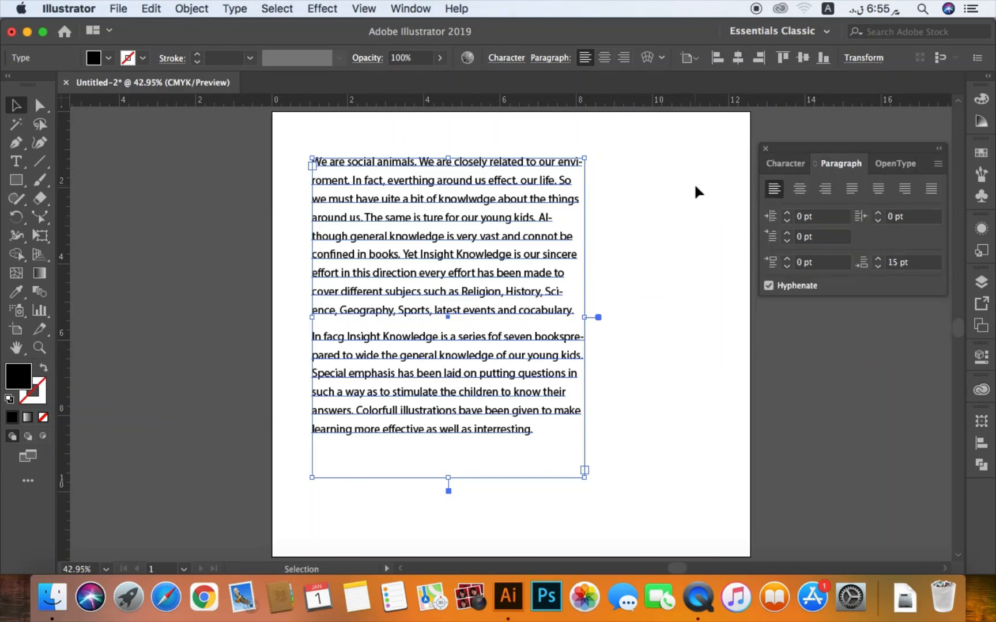
click(825, 190)
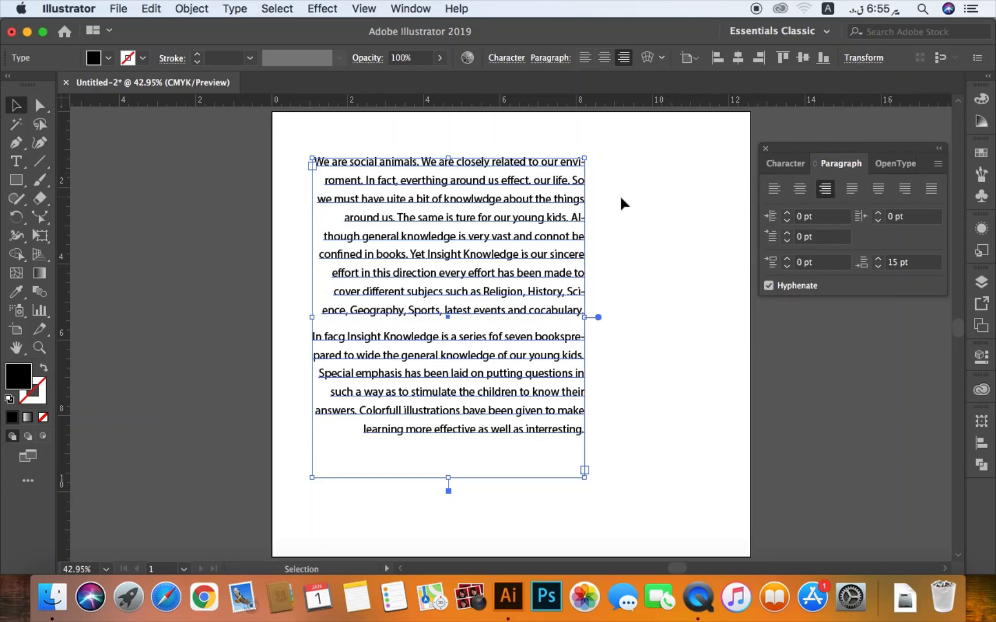
click(774, 189)
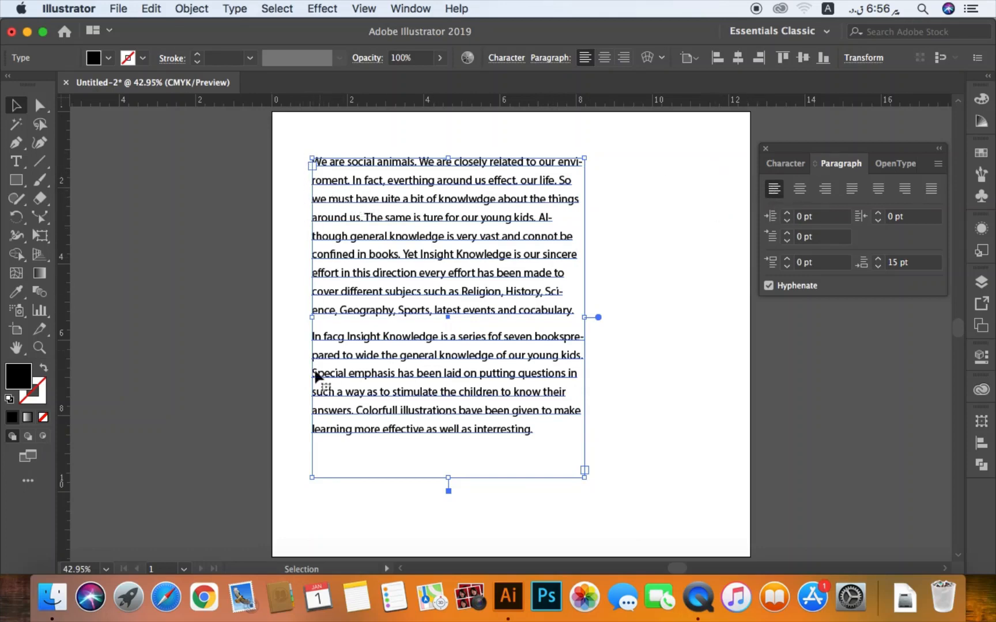
click(653, 249)
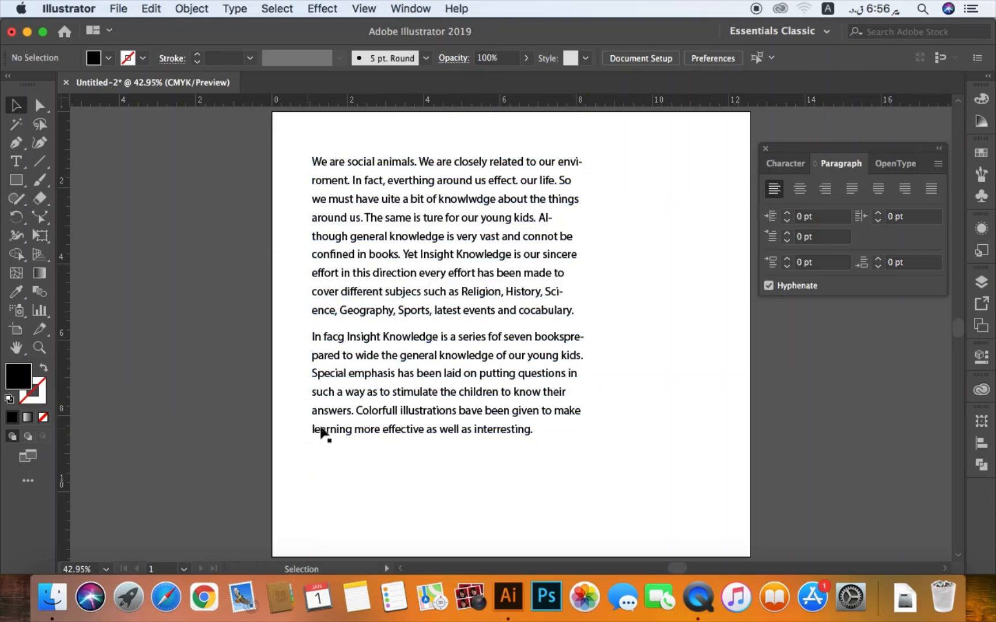
click(537, 222)
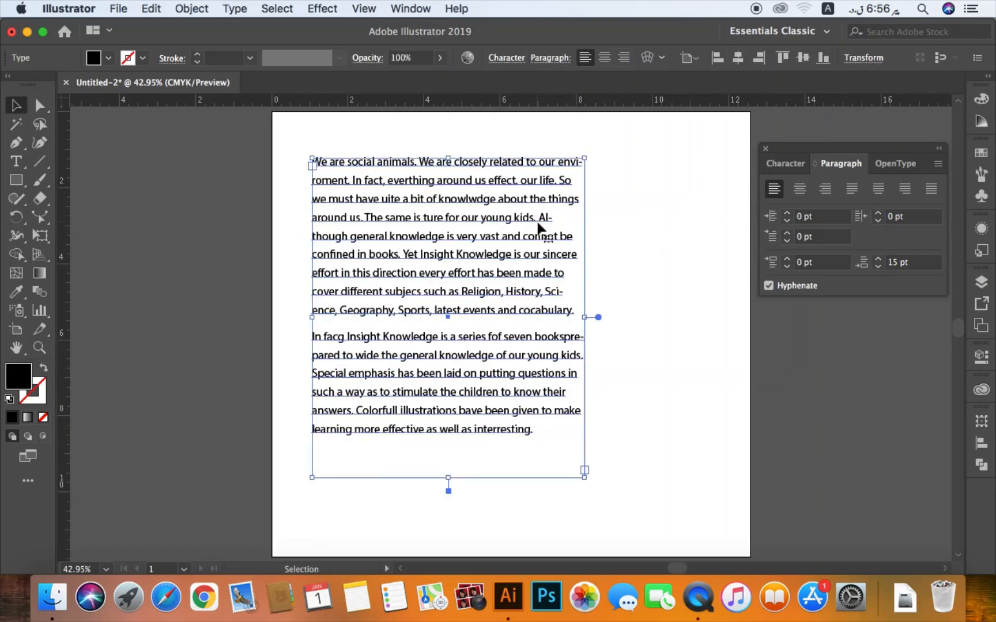
double_click(537, 223)
triple_click(537, 223)
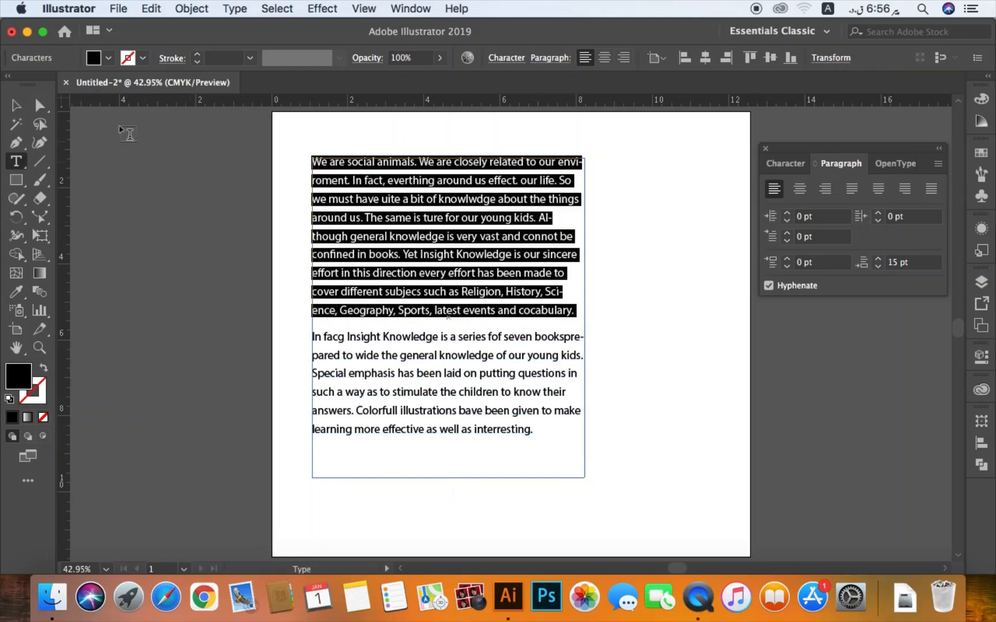
click(16, 104)
click(307, 142)
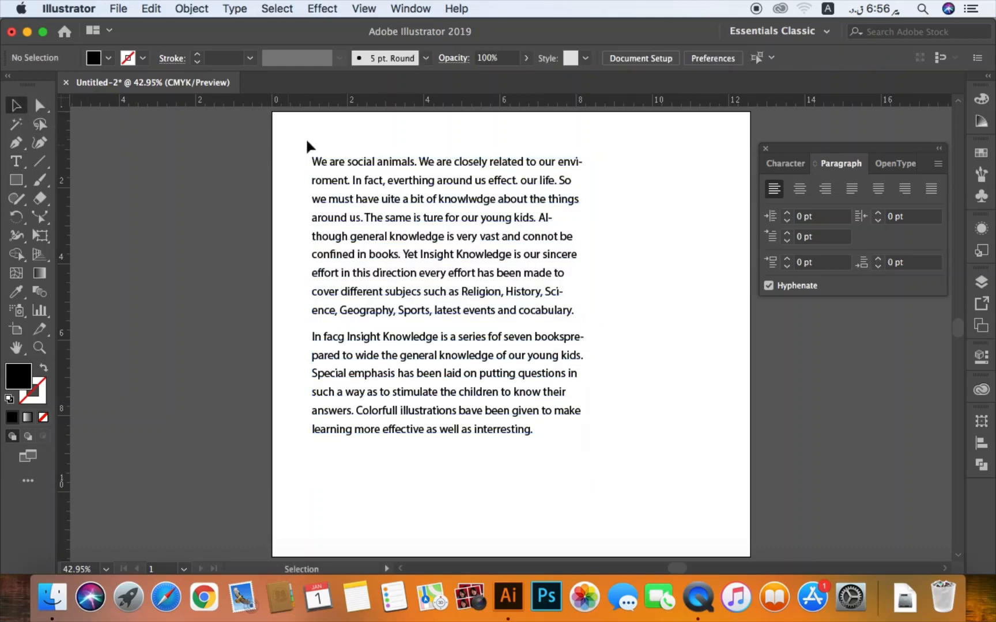
- Center-align both paragraphs of the text block, and after viewing them deselected, change the alignment to right
drag(308, 145, 389, 218)
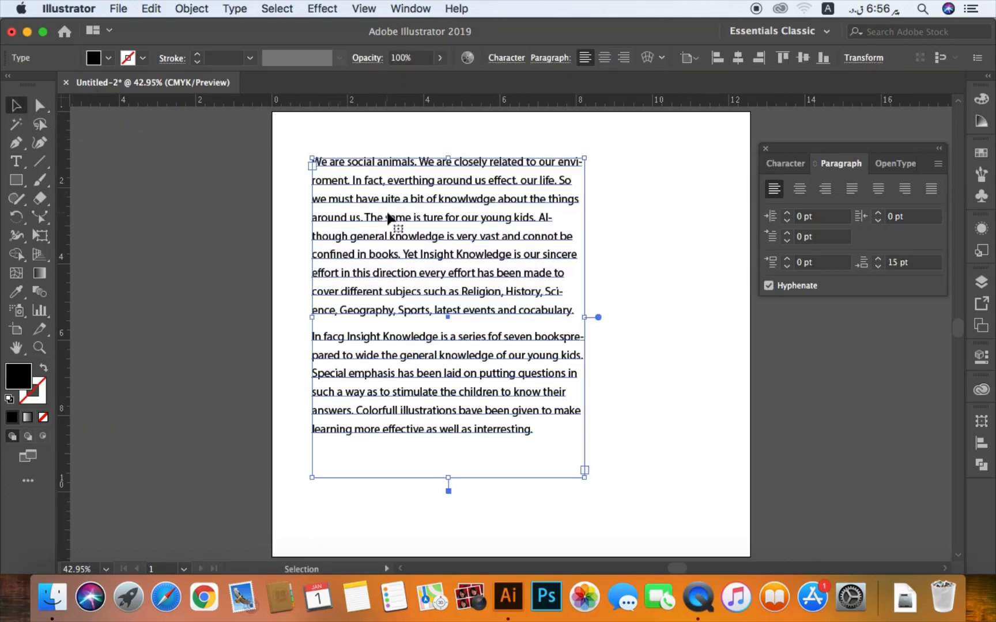
click(800, 190)
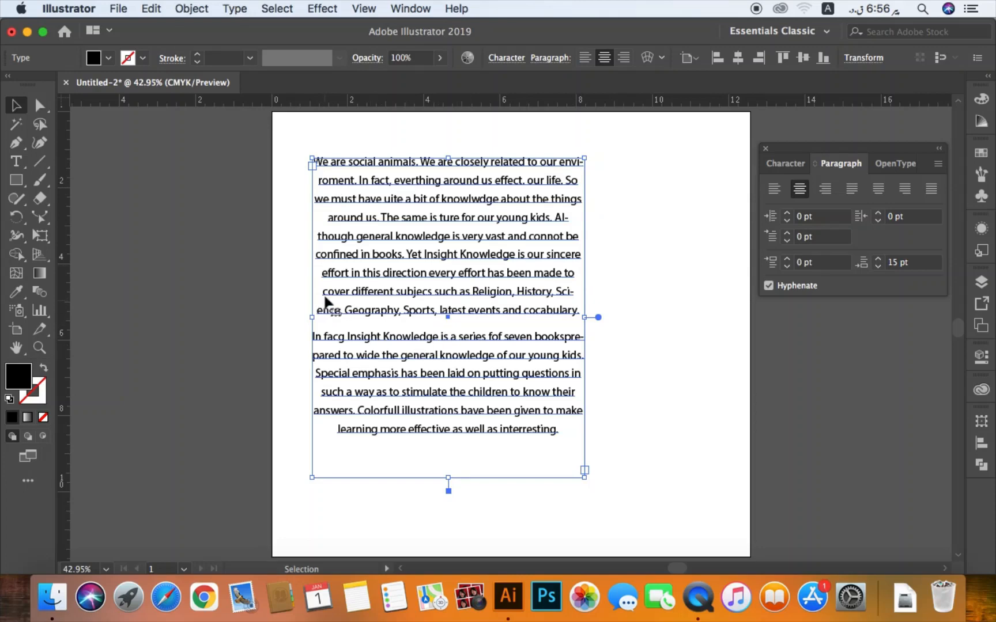
click(643, 269)
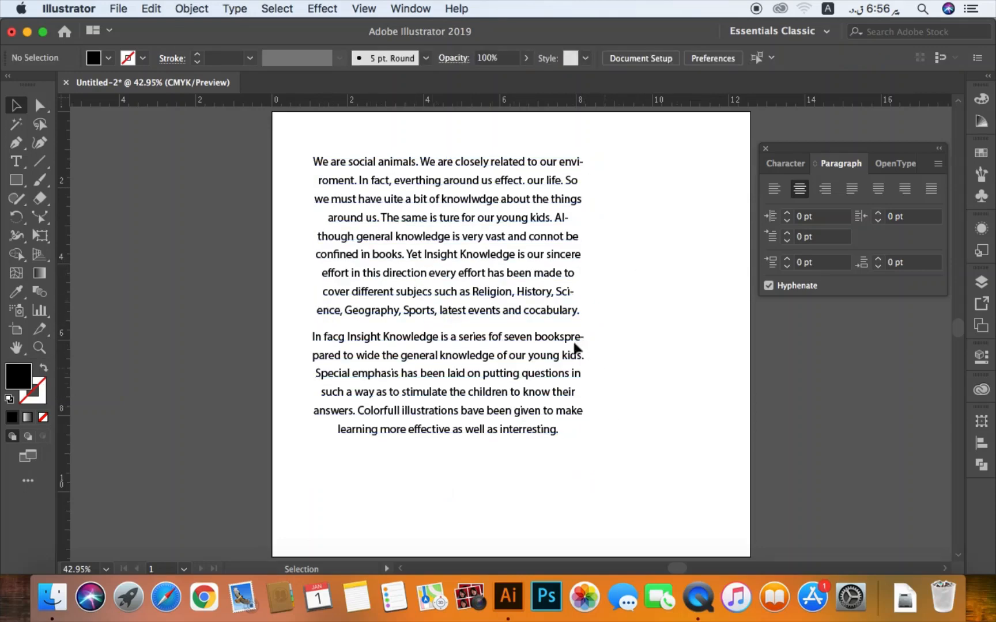
click(544, 273)
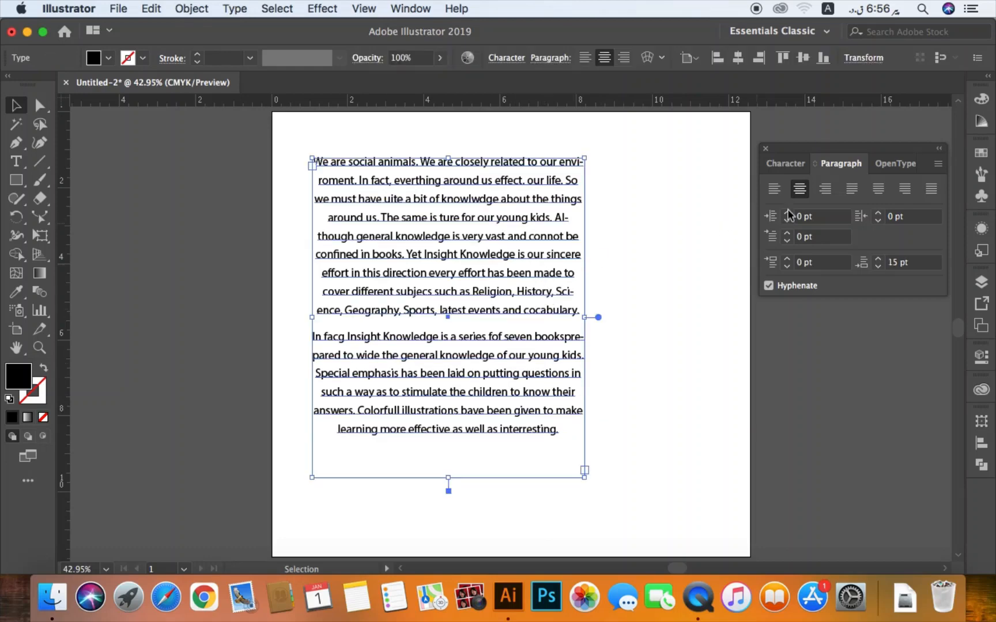
click(825, 189)
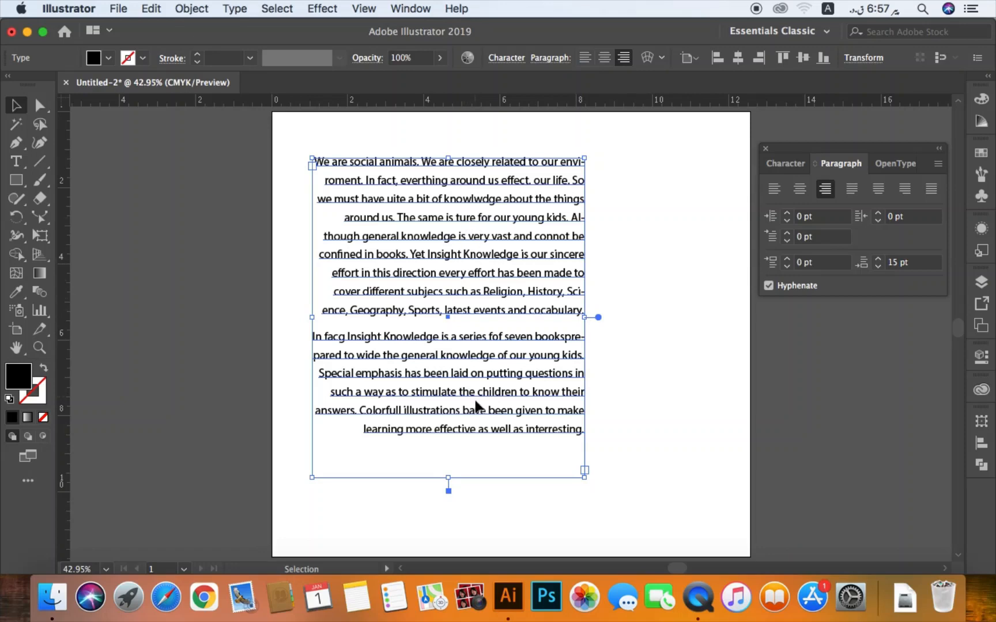
- Justify both paragraphs of the text block with the last lines aligned left, and view the block deselected
click(851, 190)
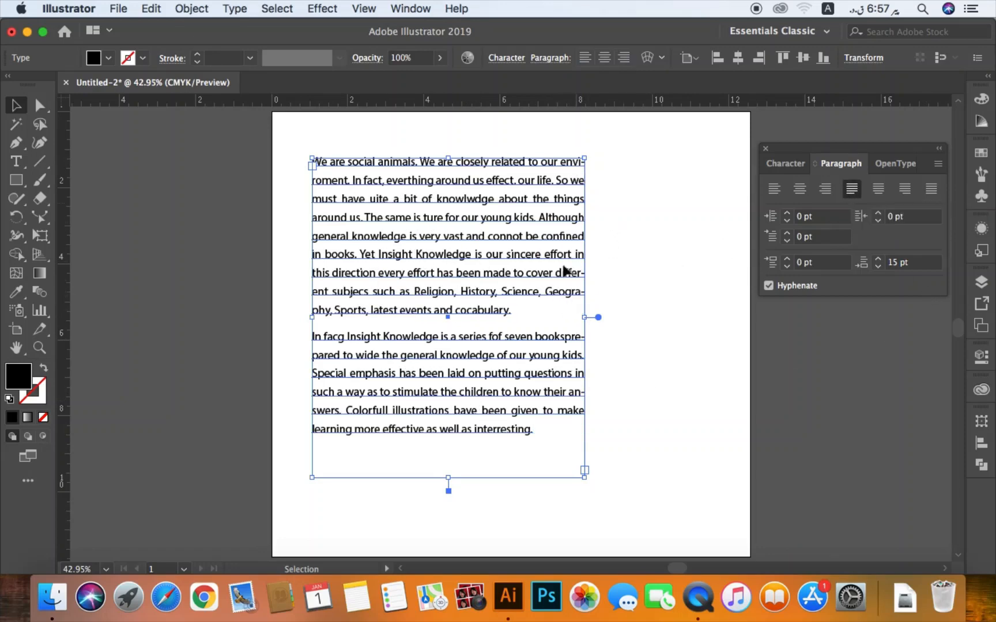
click(653, 293)
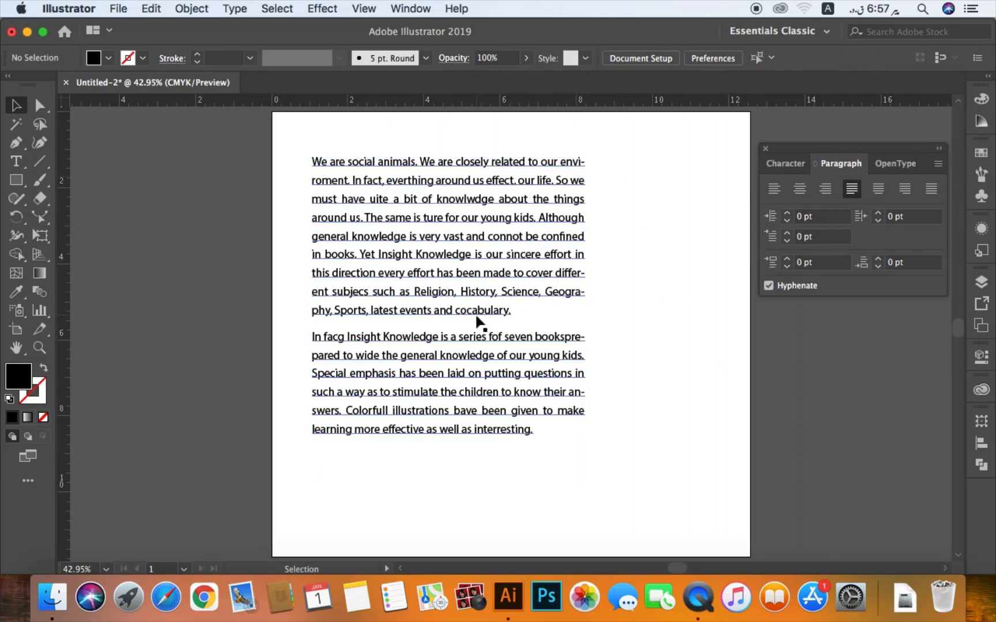
click(582, 241)
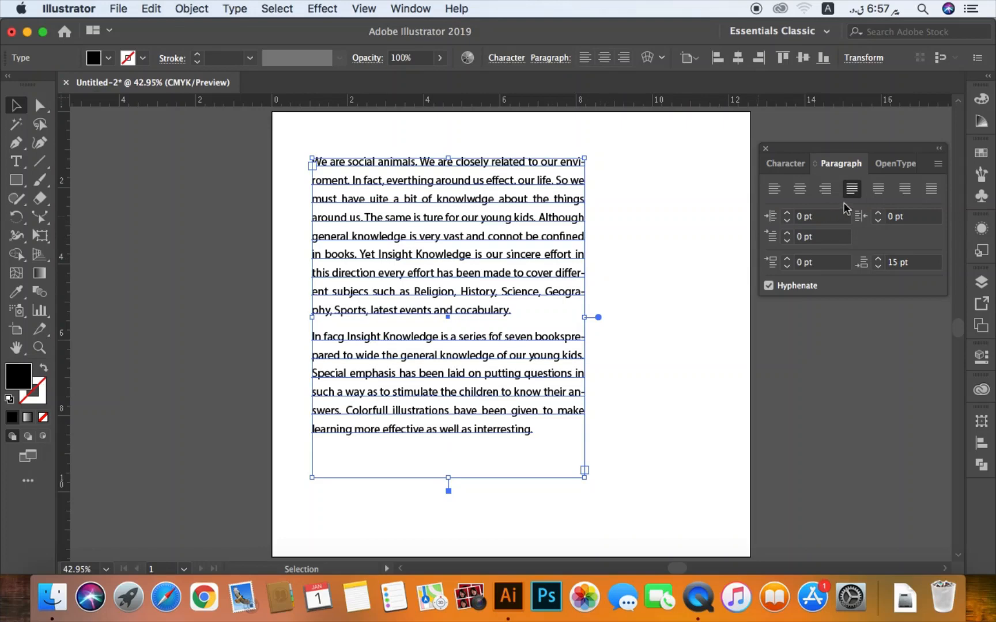
- Try justifying the text block with last lines centered and right-aligned, ending with all lines fully justified
click(878, 195)
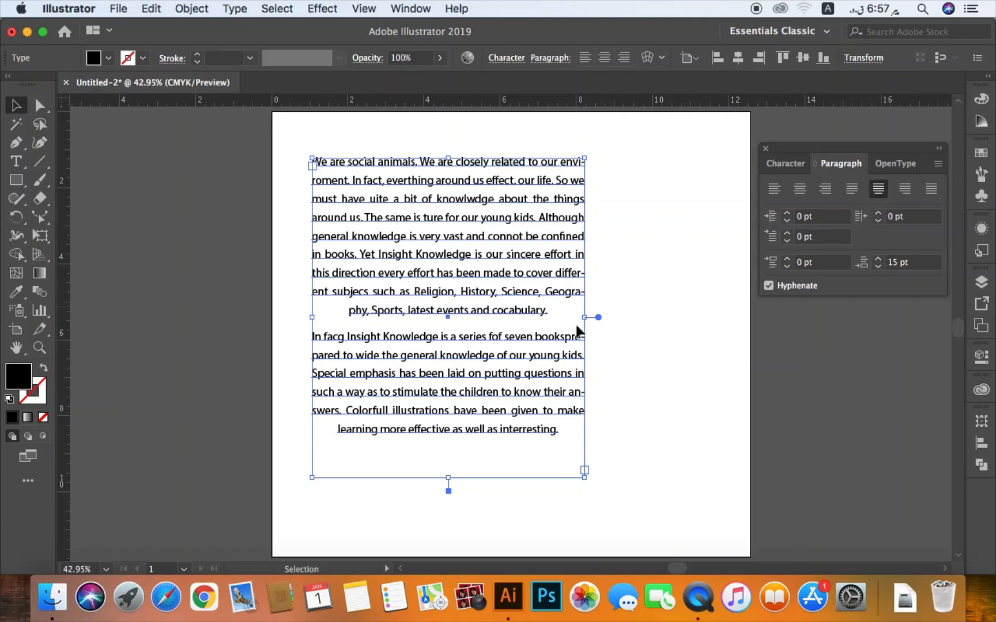
click(905, 190)
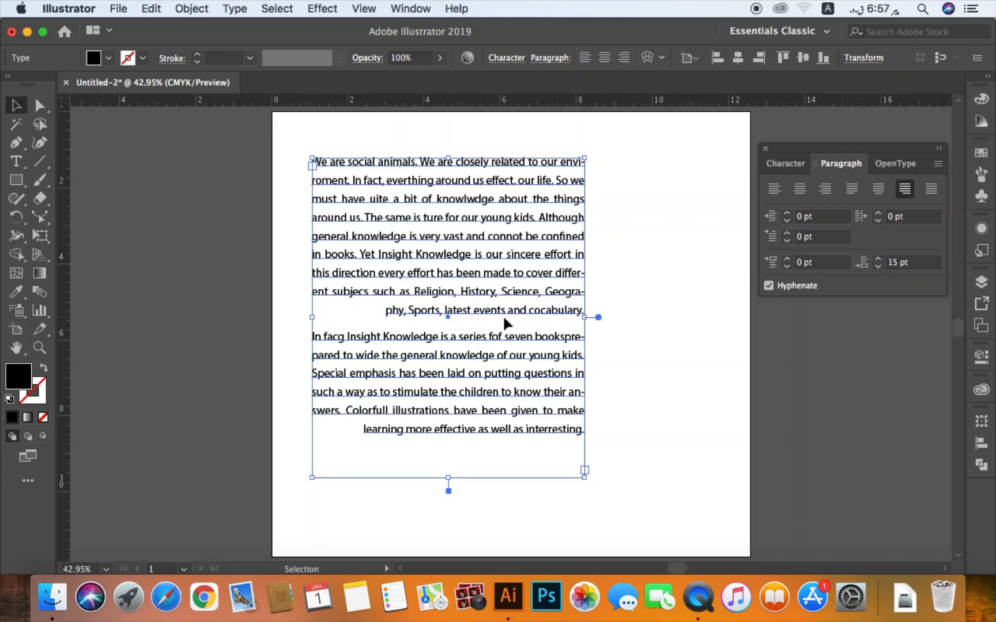
click(931, 189)
click(634, 369)
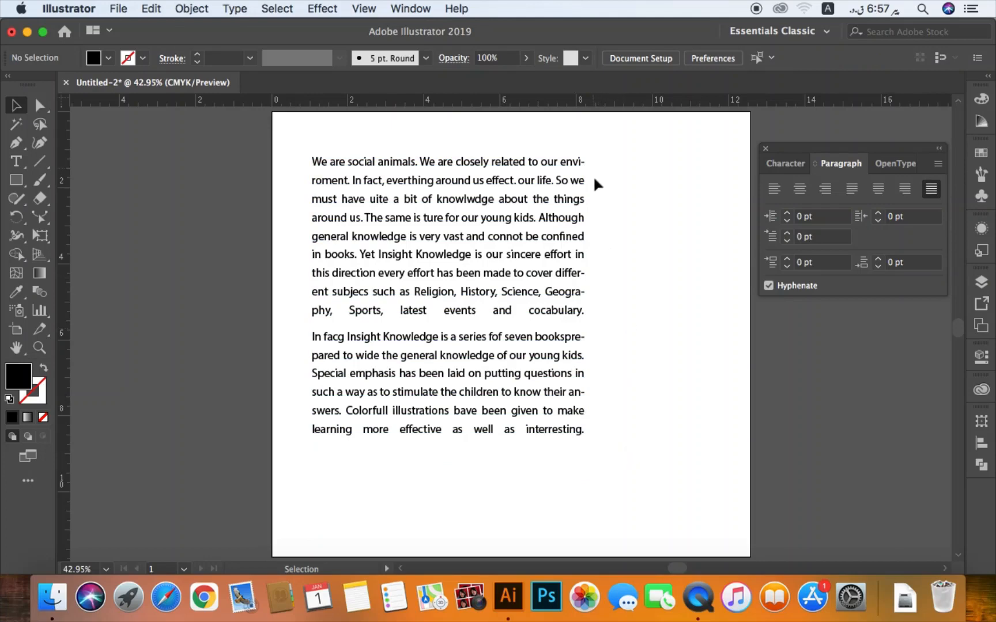
- Restore left alignment on the two-paragraph text block and deselect it
click(391, 273)
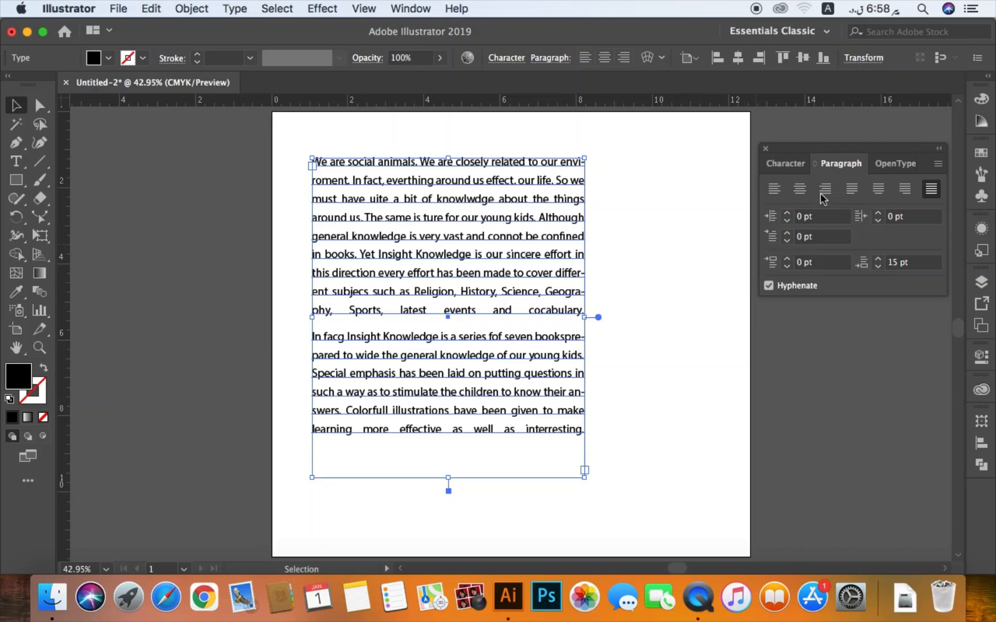
click(774, 189)
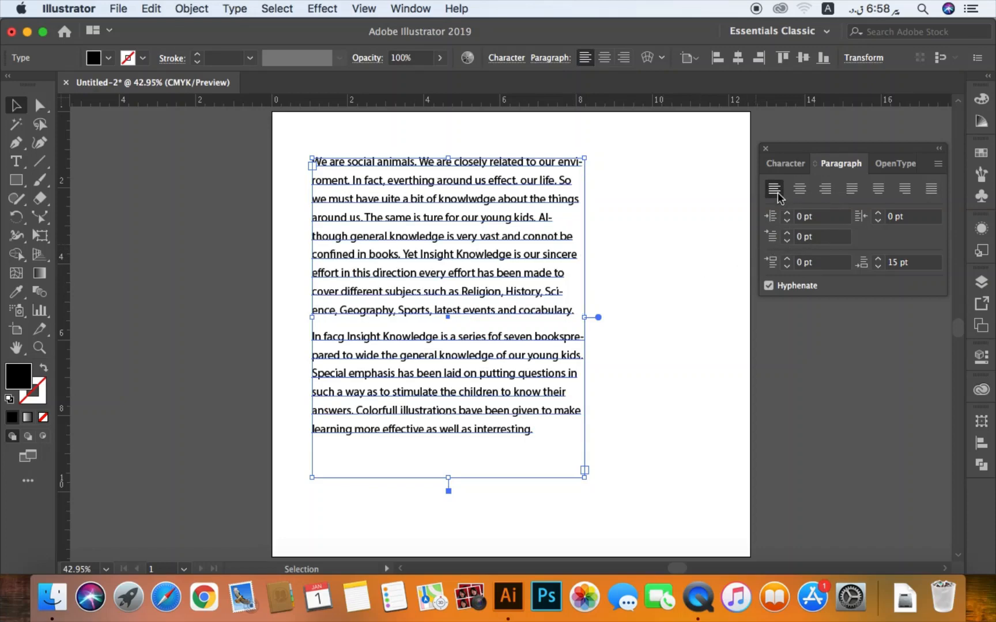
click(667, 226)
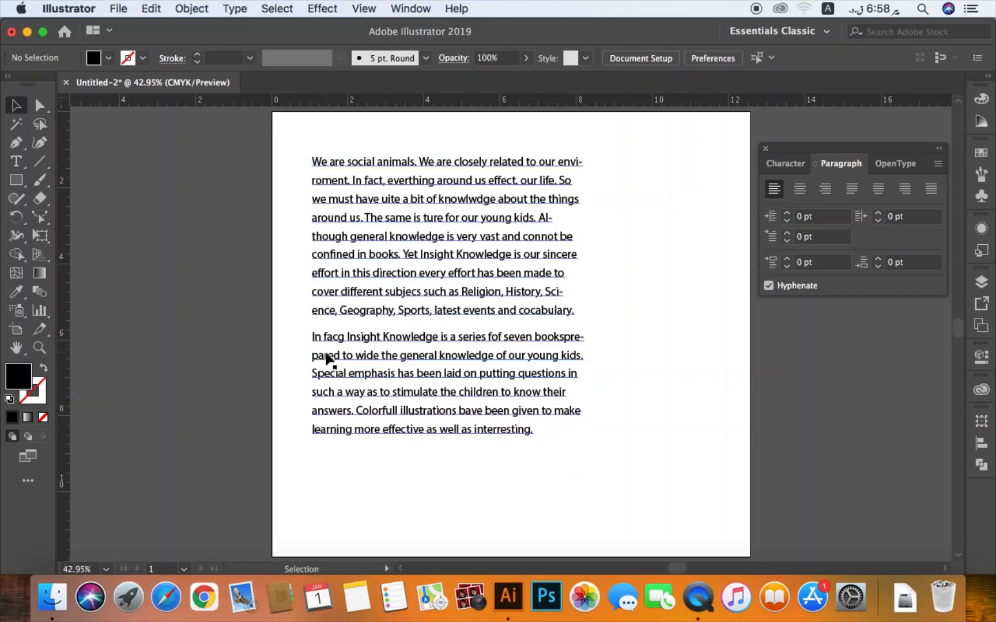
- Correct "facg" to "fact" at the start of the second paragraph and deselect the text block
key(t)
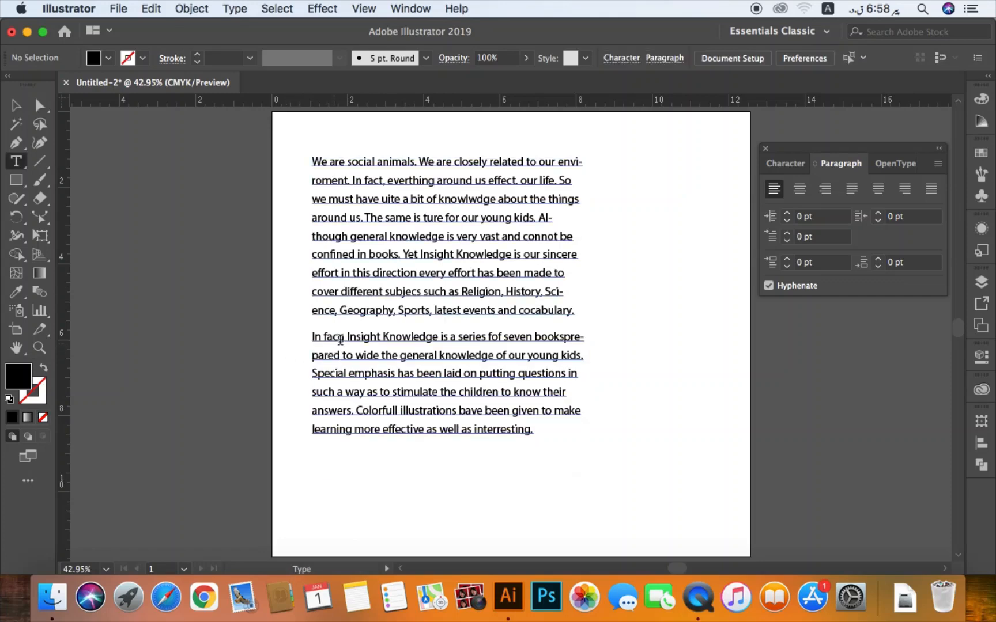
click(341, 339)
key(Delete)
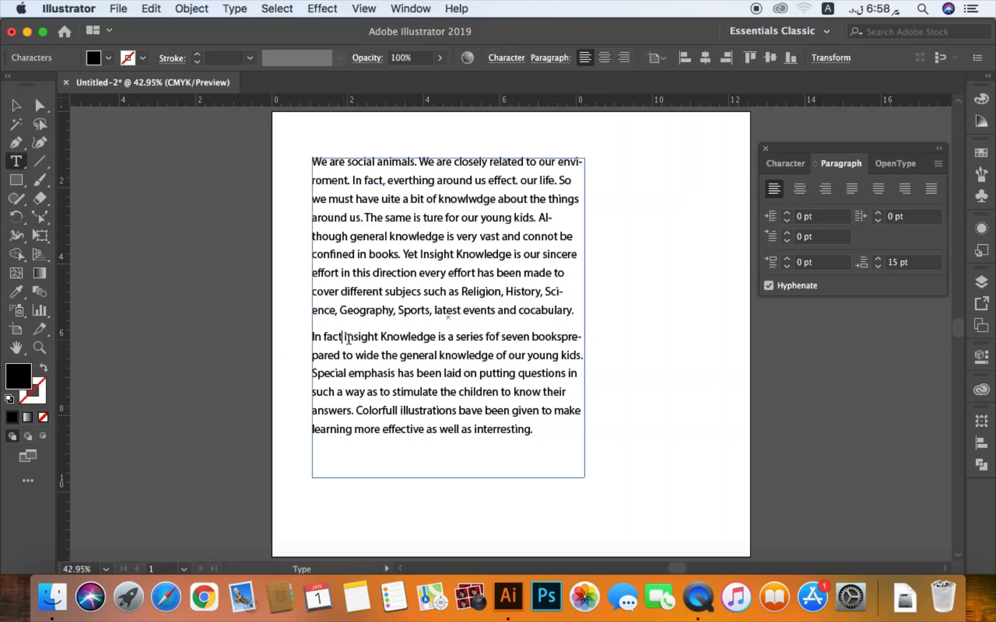
key(Escape)
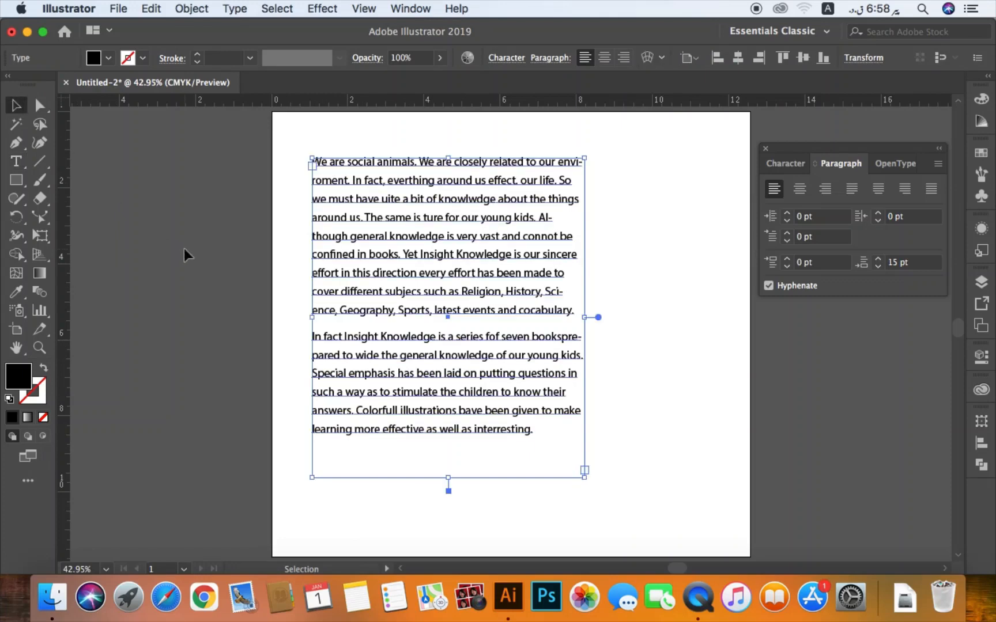
click(787, 306)
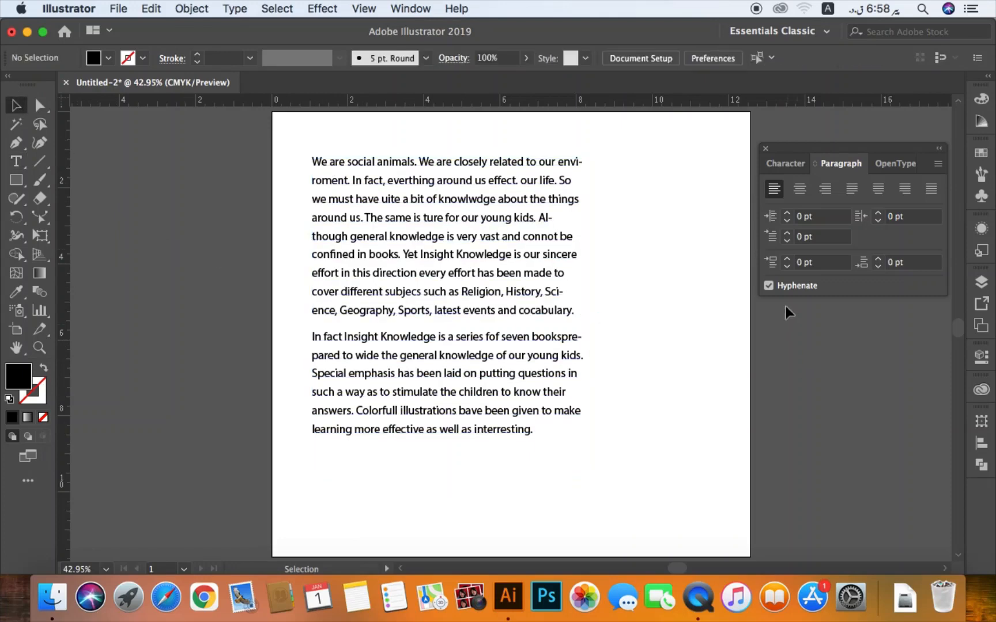
- Select the whole second paragraph and set its left indent to 17 pt
click(554, 276)
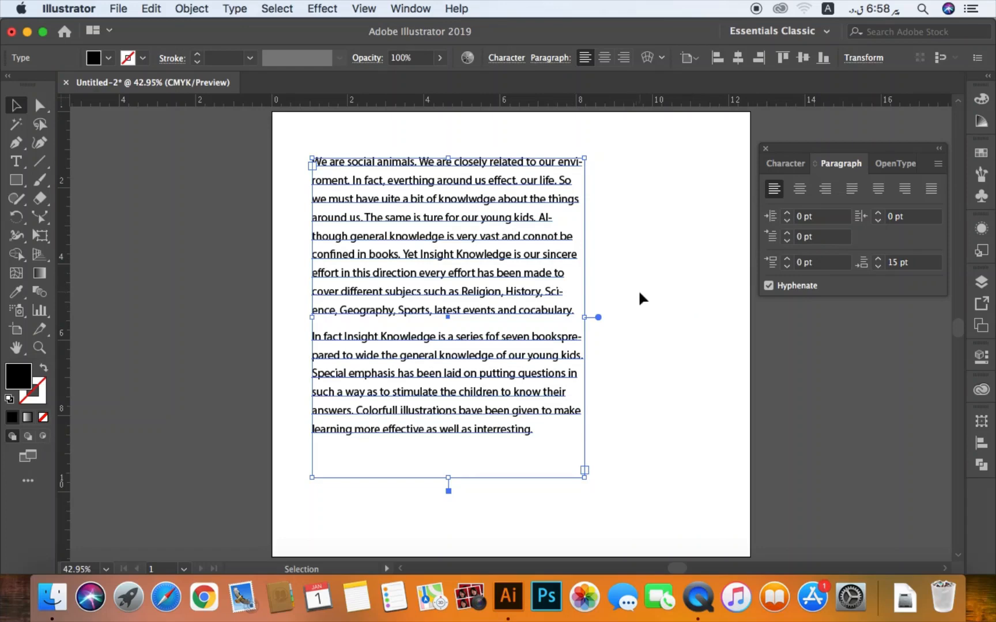
double_click(331, 200)
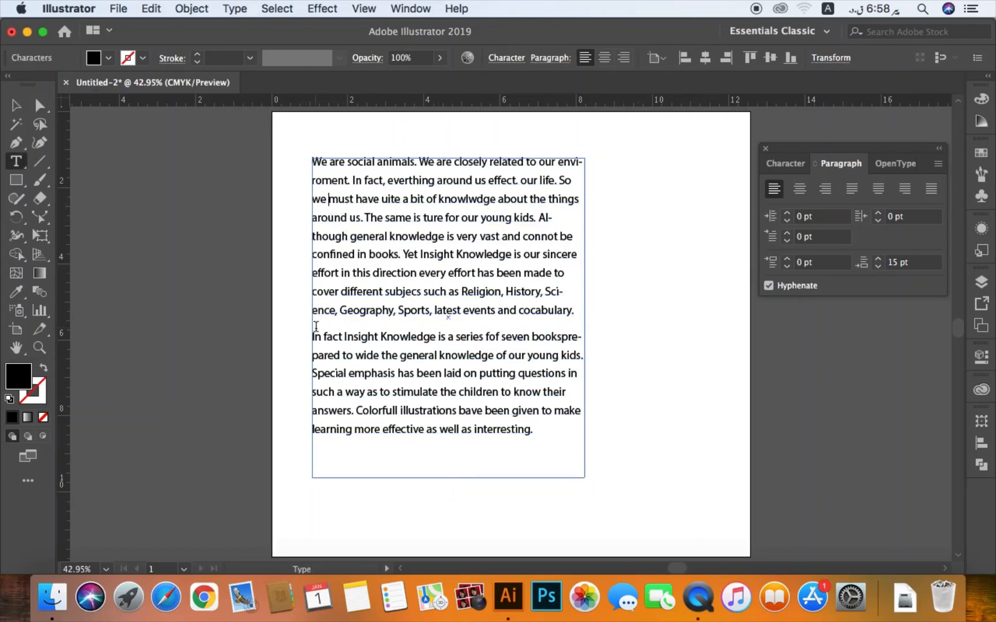
drag(312, 336, 566, 448)
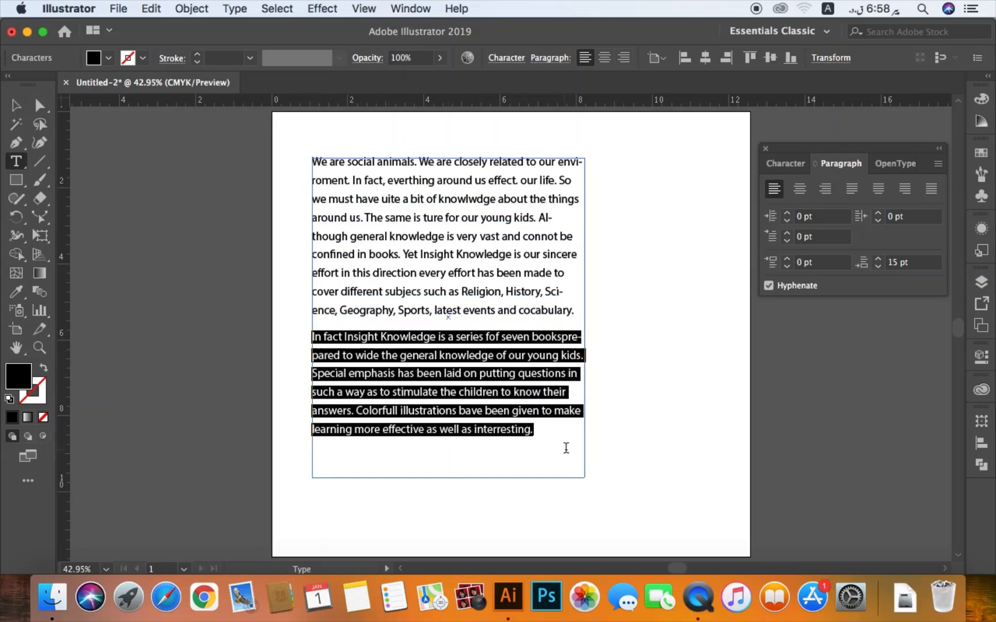
click(817, 217)
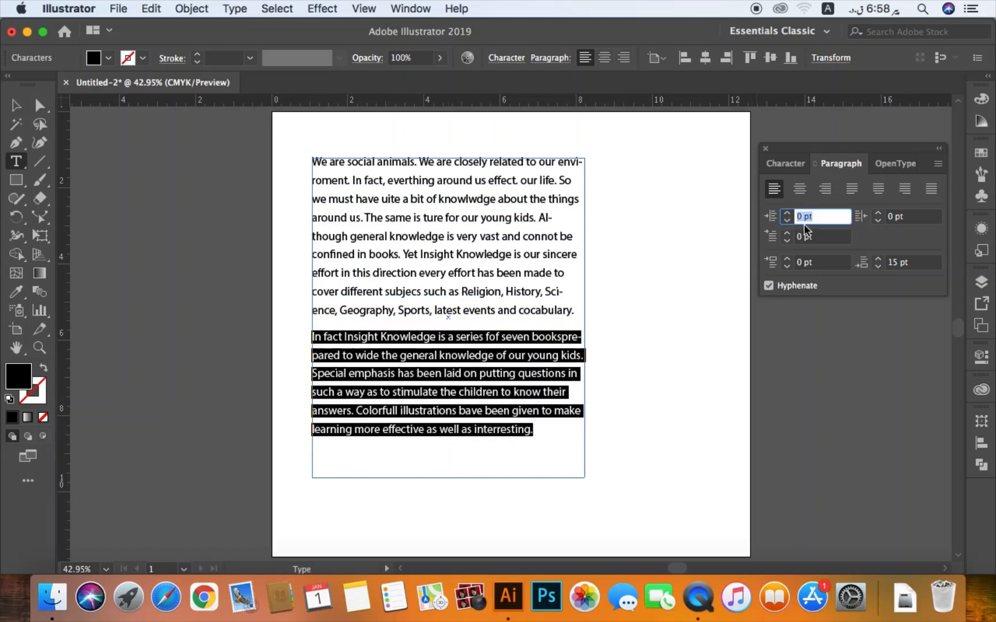
text(17)
key(Return)
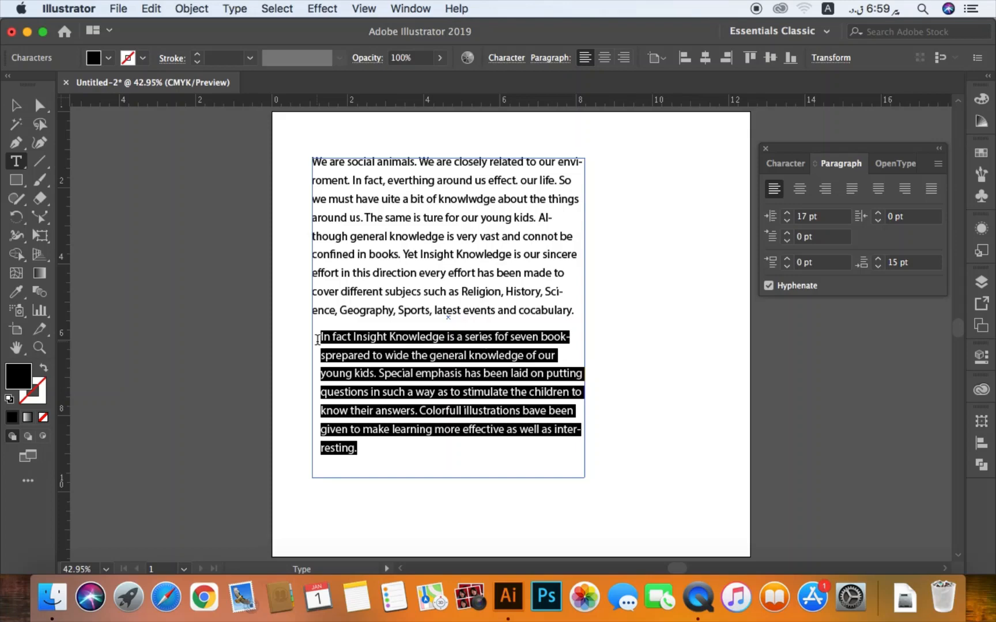
- Increase the second paragraph's left indent stepwise to 45 pt
click(788, 214)
click(788, 214)
click(787, 213)
click(787, 214)
click(787, 214)
click(787, 214)
click(788, 214)
click(787, 214)
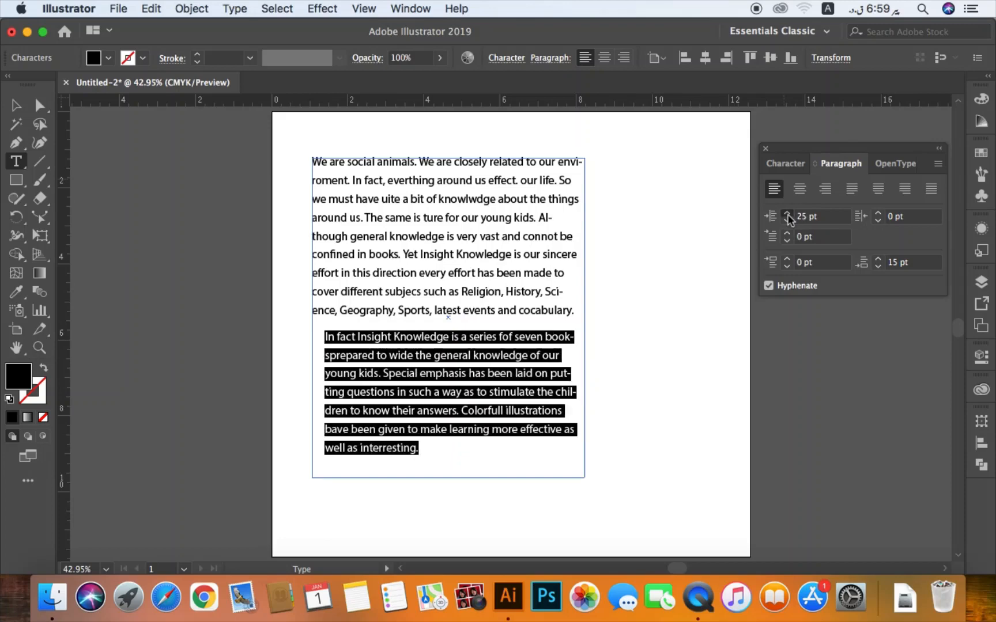
click(787, 214)
click(787, 214)
click(788, 213)
click(787, 214)
click(787, 214)
click(787, 213)
click(788, 215)
click(787, 215)
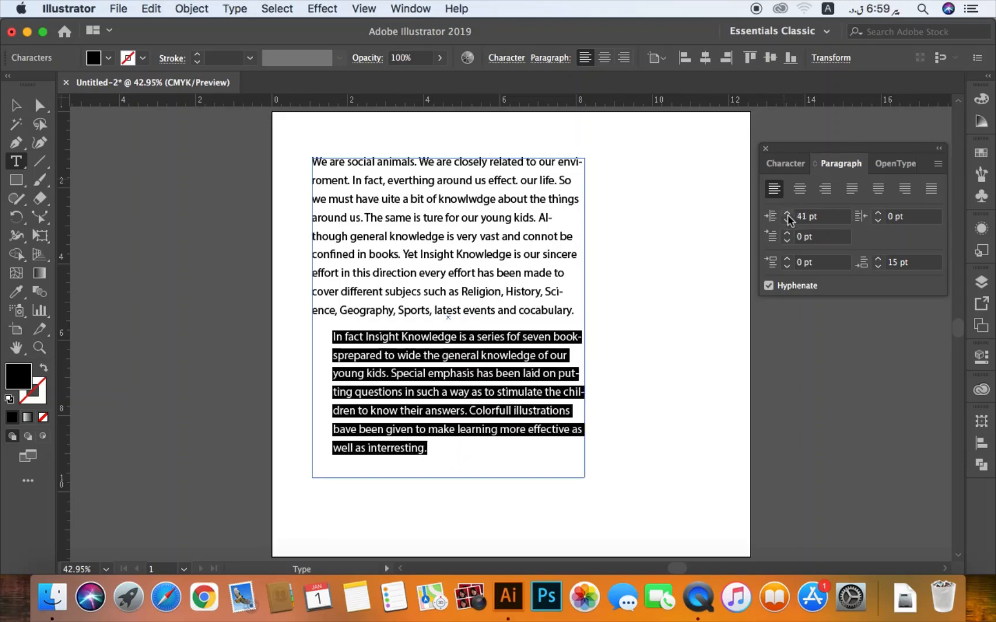
click(788, 215)
click(787, 215)
click(788, 215)
click(788, 215)
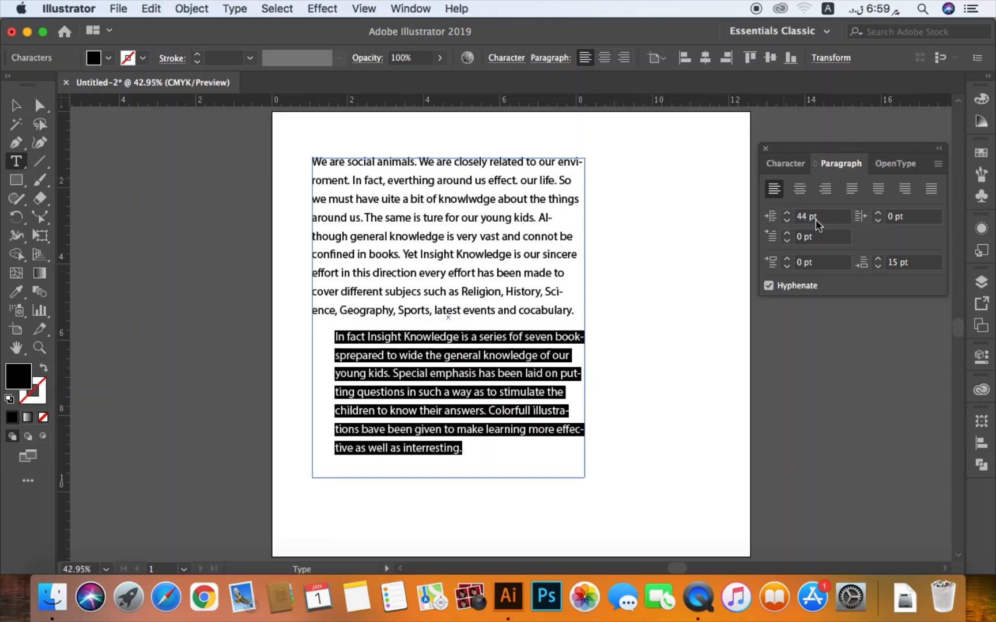
click(795, 217)
click(788, 214)
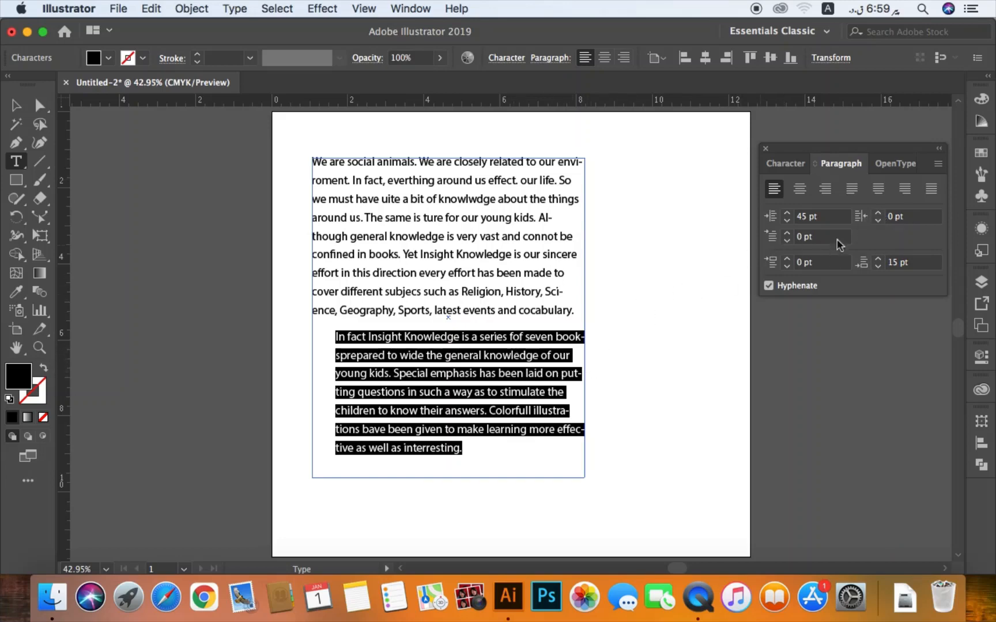
- Increase the second paragraph's right indent stepwise to 14 pt
click(878, 213)
click(877, 214)
click(877, 214)
click(877, 214)
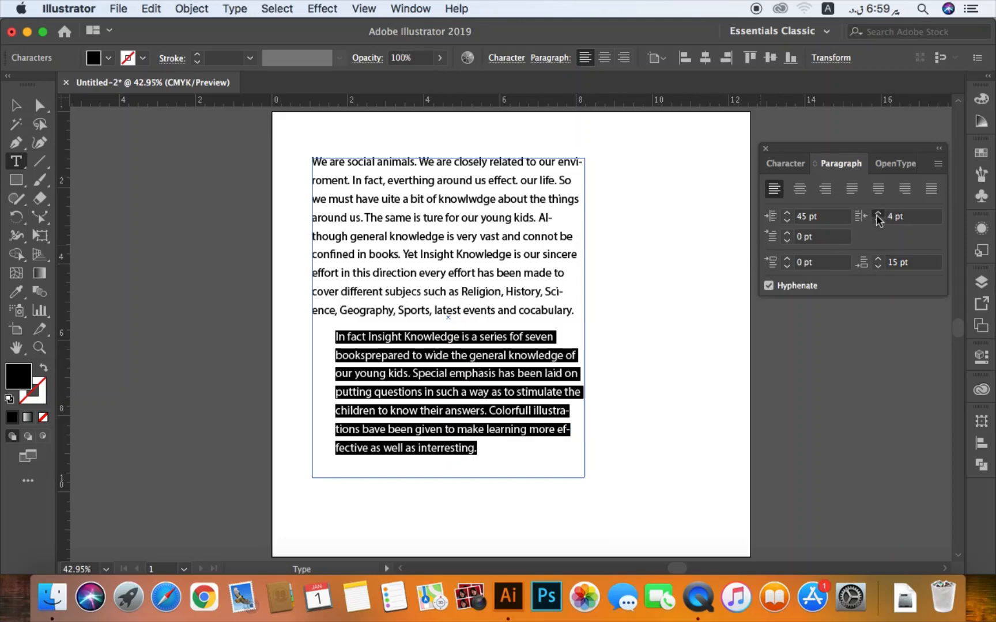
click(877, 214)
click(877, 214)
click(877, 213)
click(877, 214)
click(877, 213)
click(877, 213)
click(877, 214)
click(877, 214)
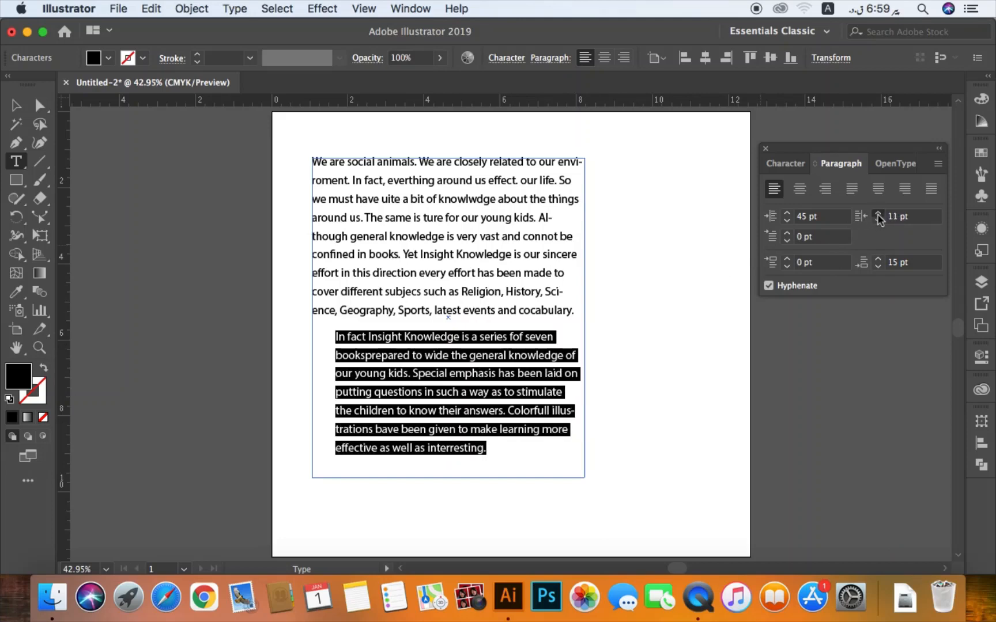
click(877, 213)
click(877, 214)
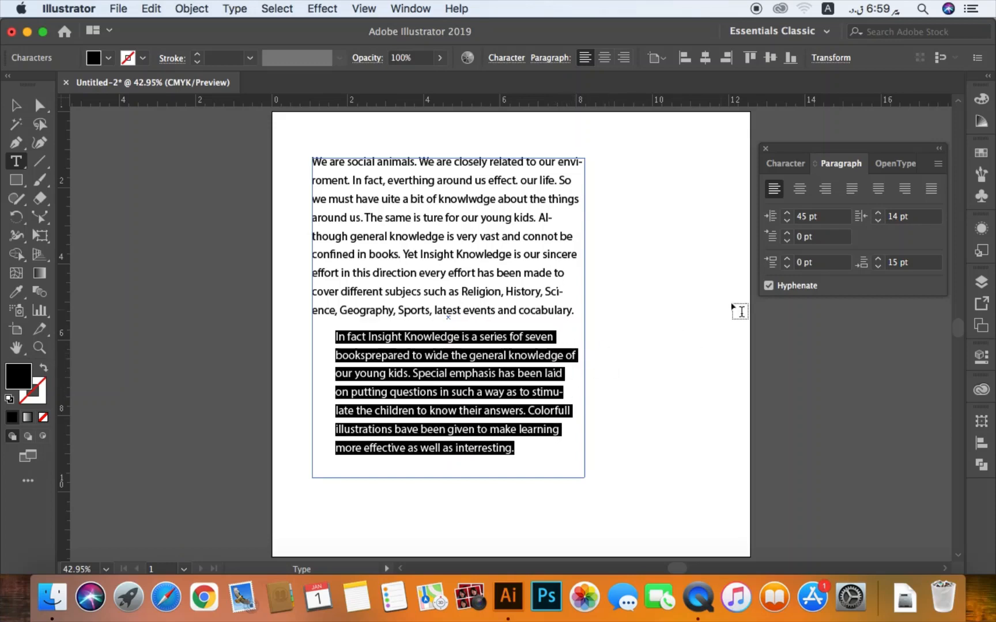
- Reset the second paragraph's left and right indents to 0 pt
click(810, 217)
text(0)
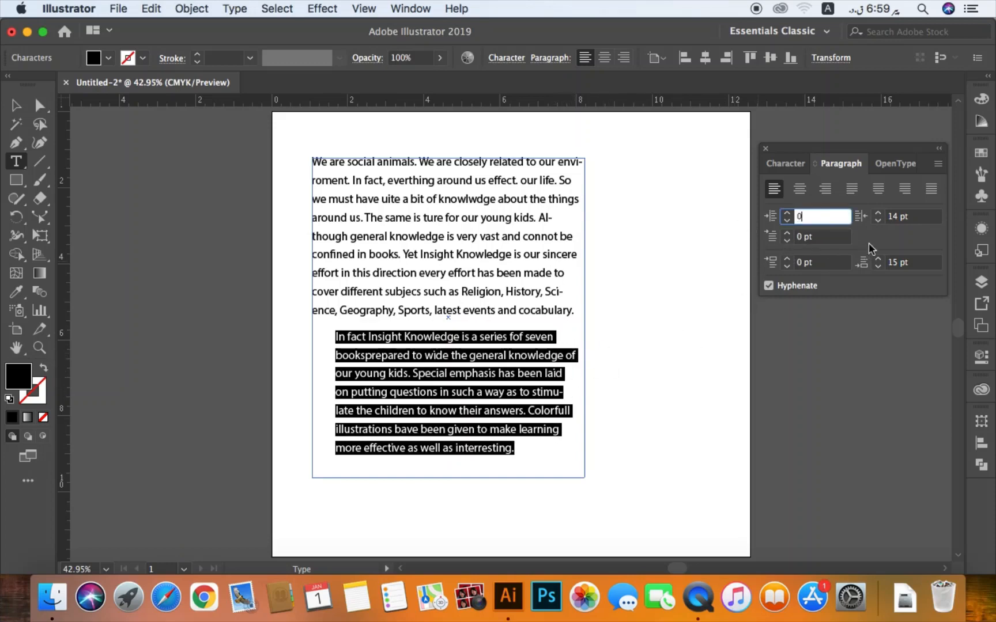
click(913, 218)
text(0)
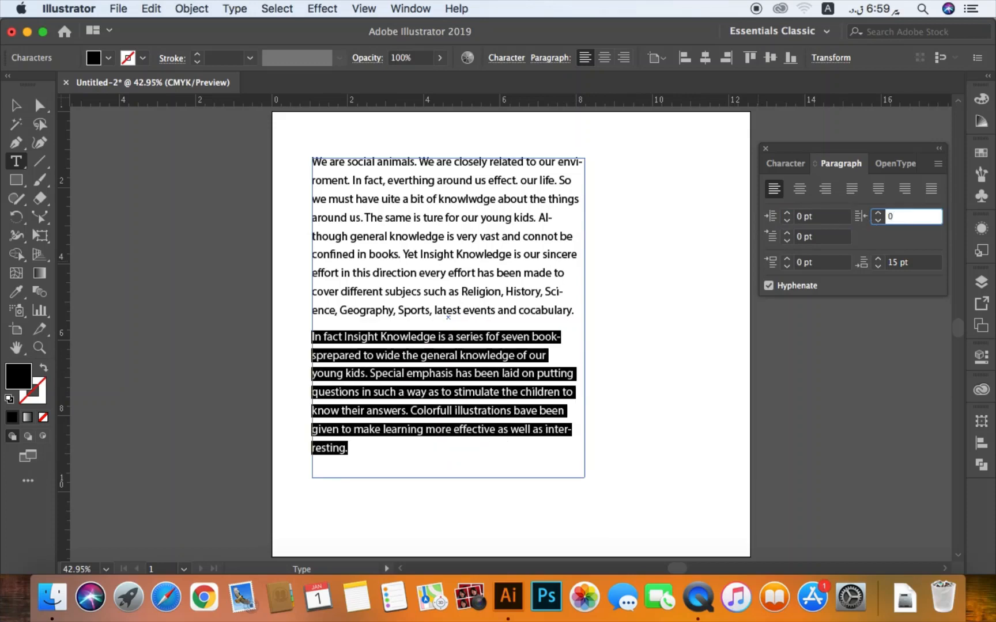
key(Tab)
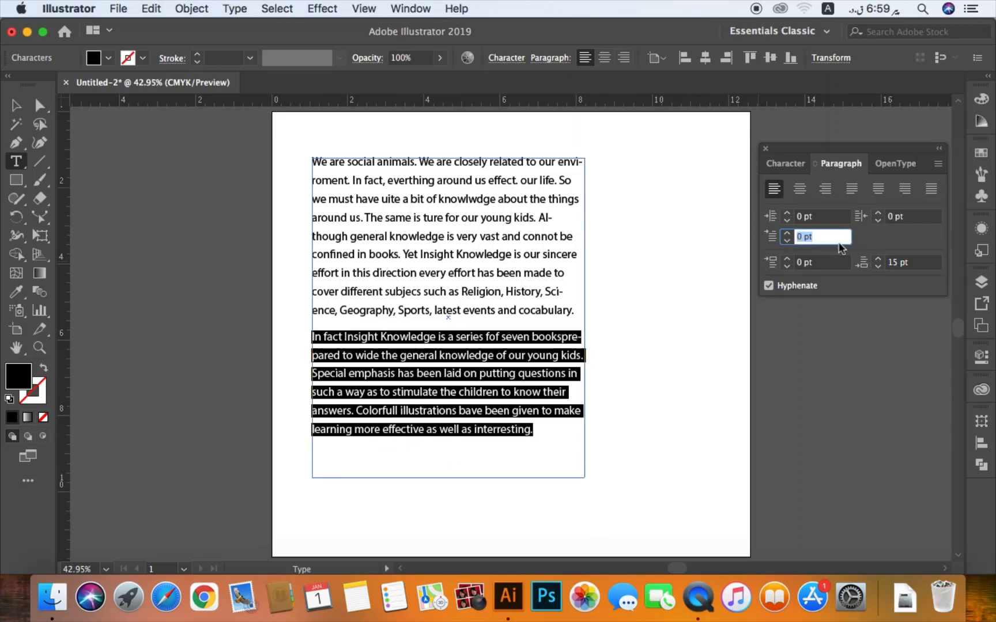
- Try a space of 20 pt before the second paragraph, and undo it
click(358, 337)
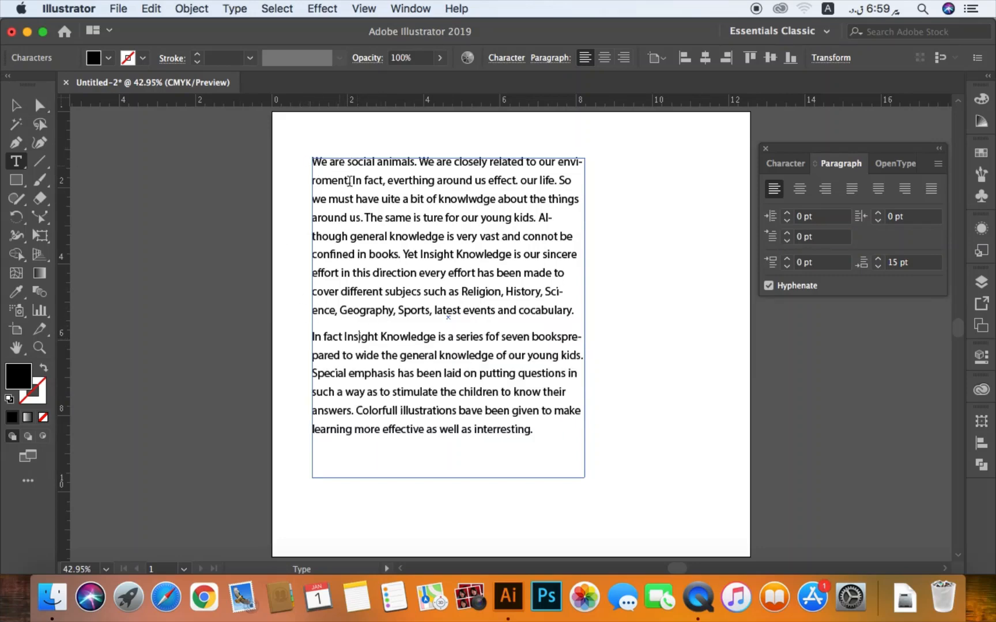
click(776, 264)
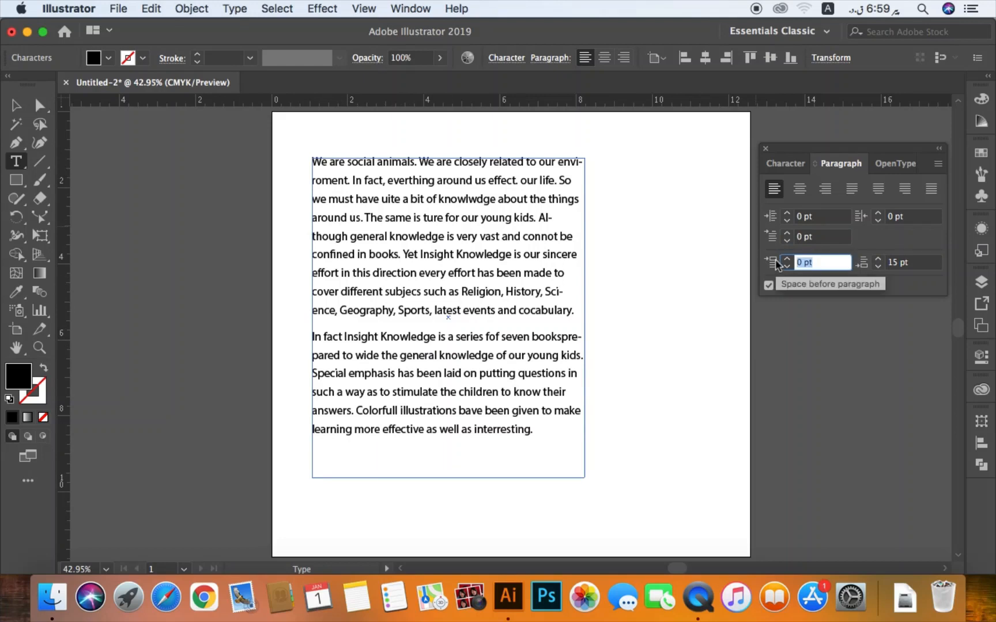
text(20)
key(Return)
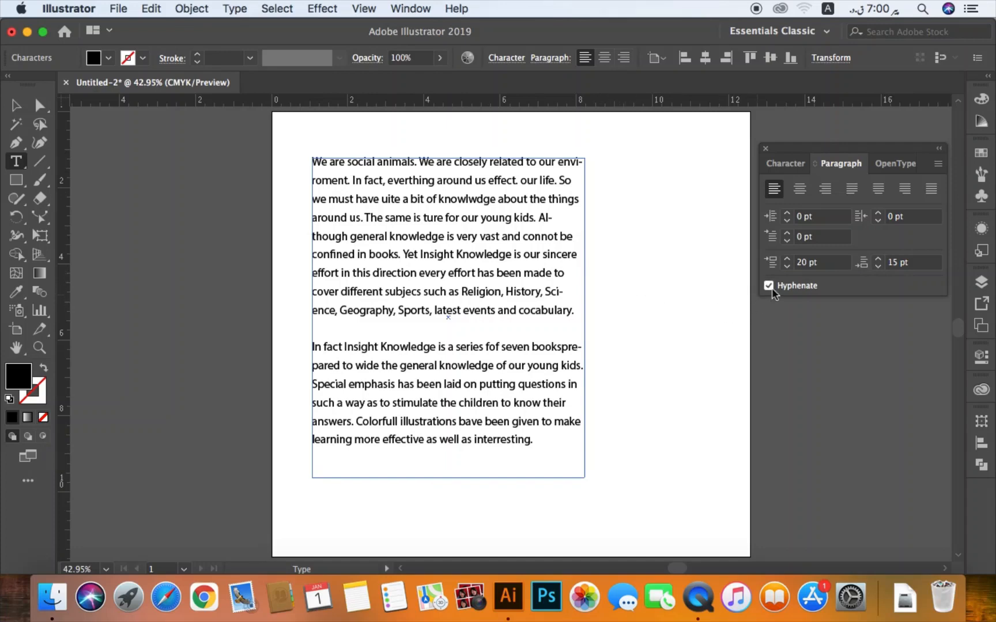
key(super+z)
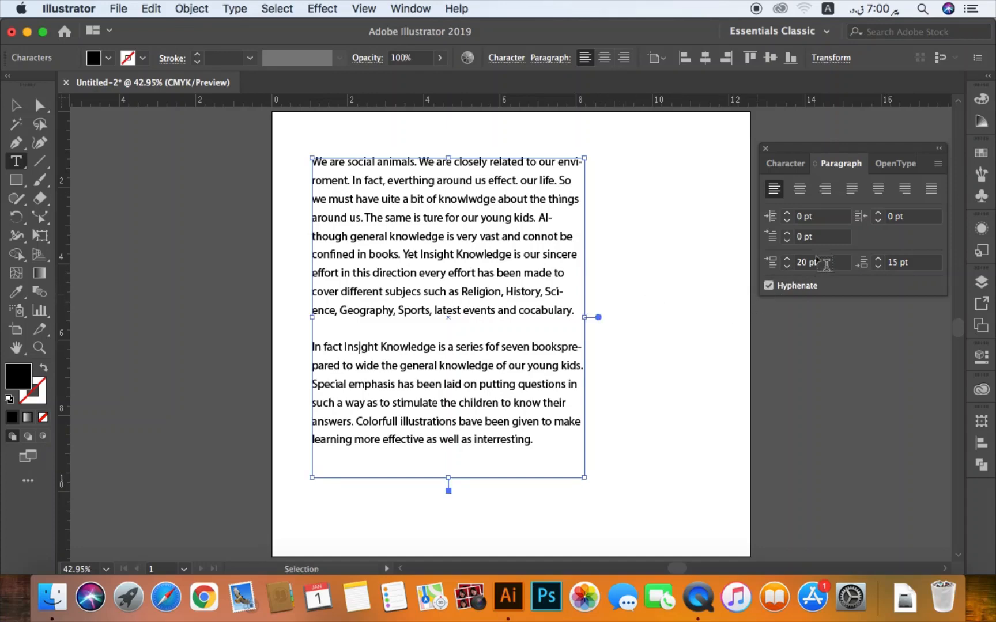
- Set the second paragraph's first-line left indent to 20 pt
click(774, 238)
text(20)
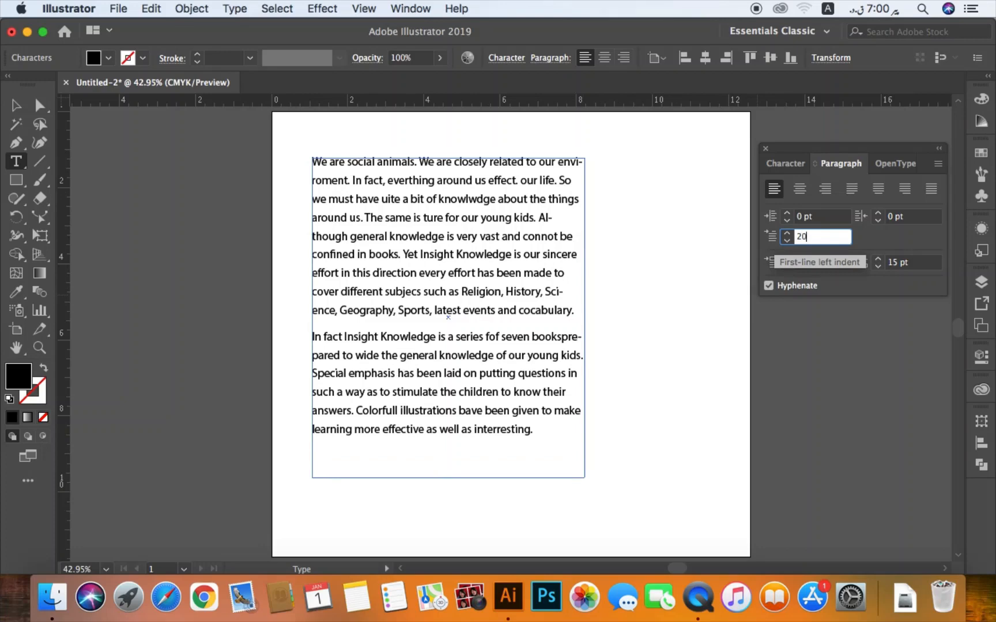
key(Return)
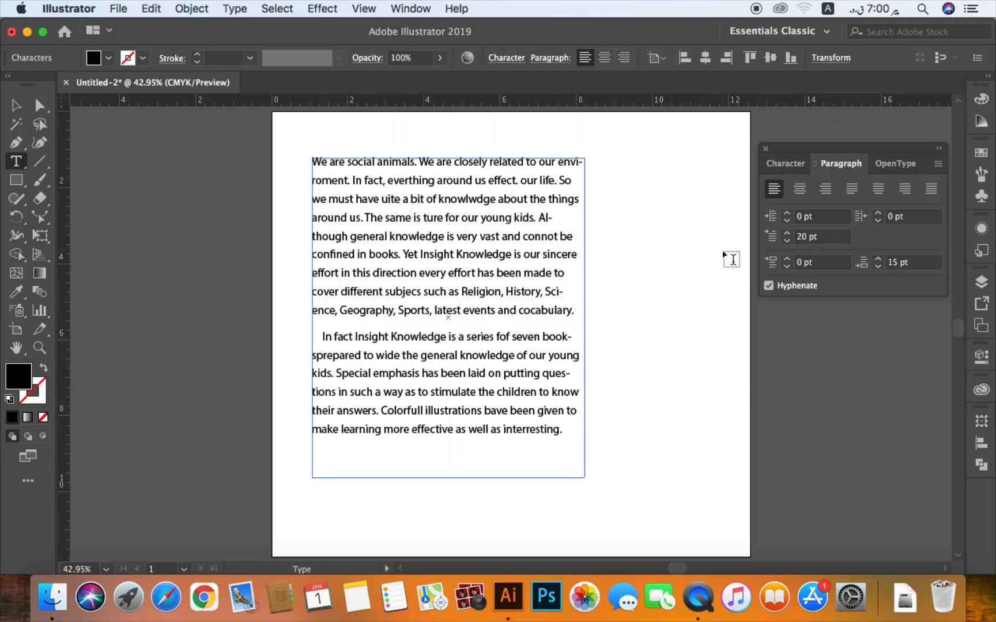
click(763, 241)
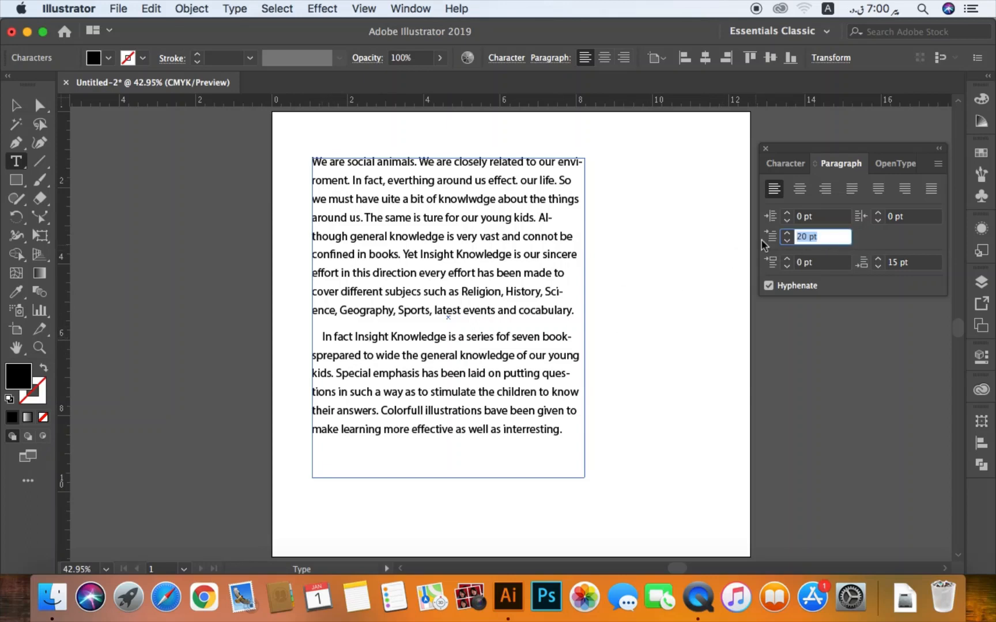
- Reset the second paragraph's first-line left indent to 0 pt and justify it with the last line aligned left
text(0)
key(Return)
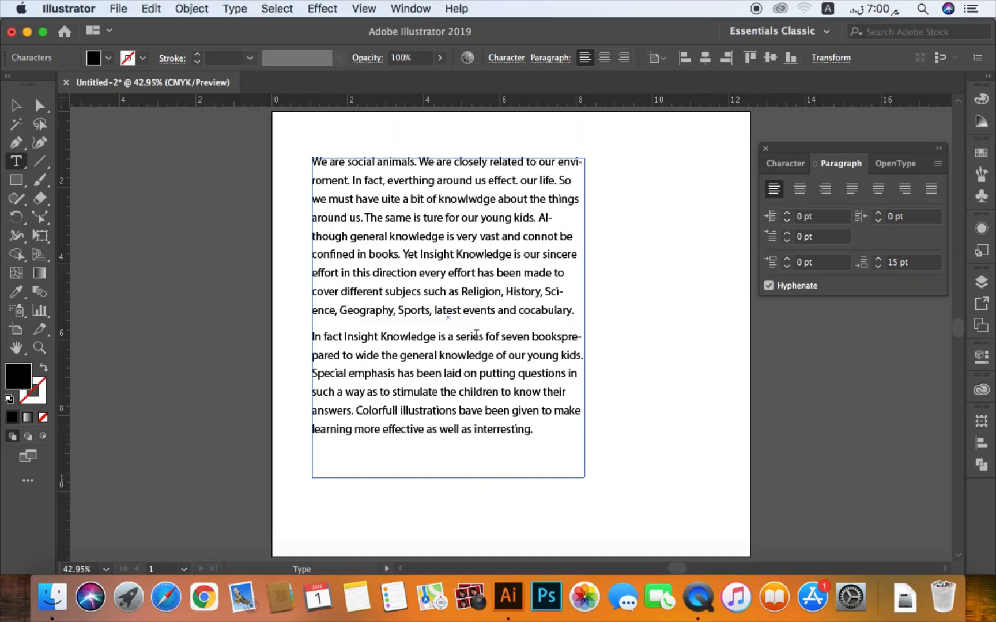
click(852, 189)
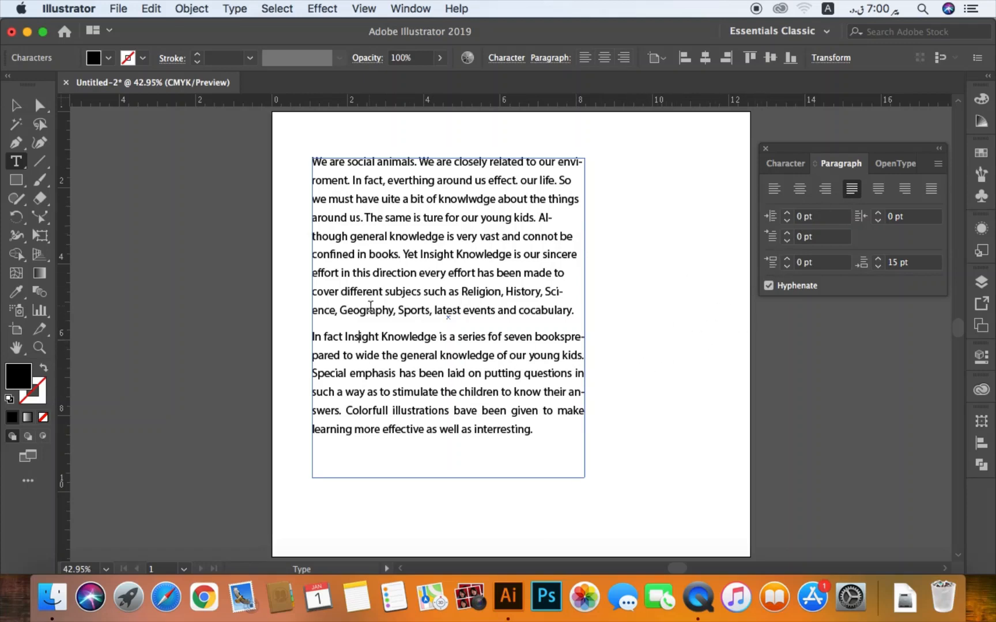
- Set the leading of the whole two-paragraph text to Auto
click(16, 104)
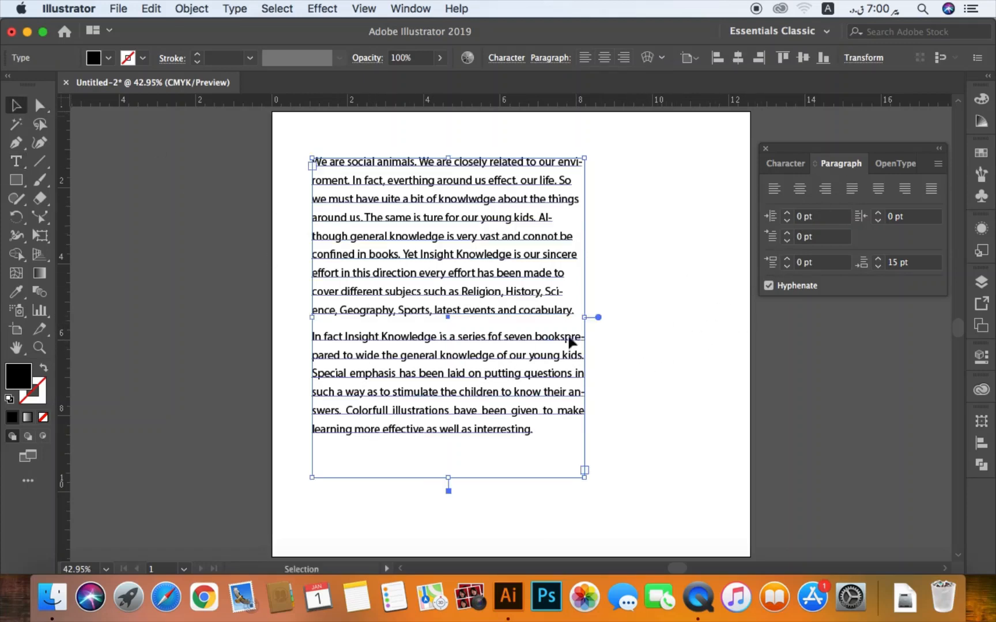
drag(621, 343, 554, 372)
click(788, 165)
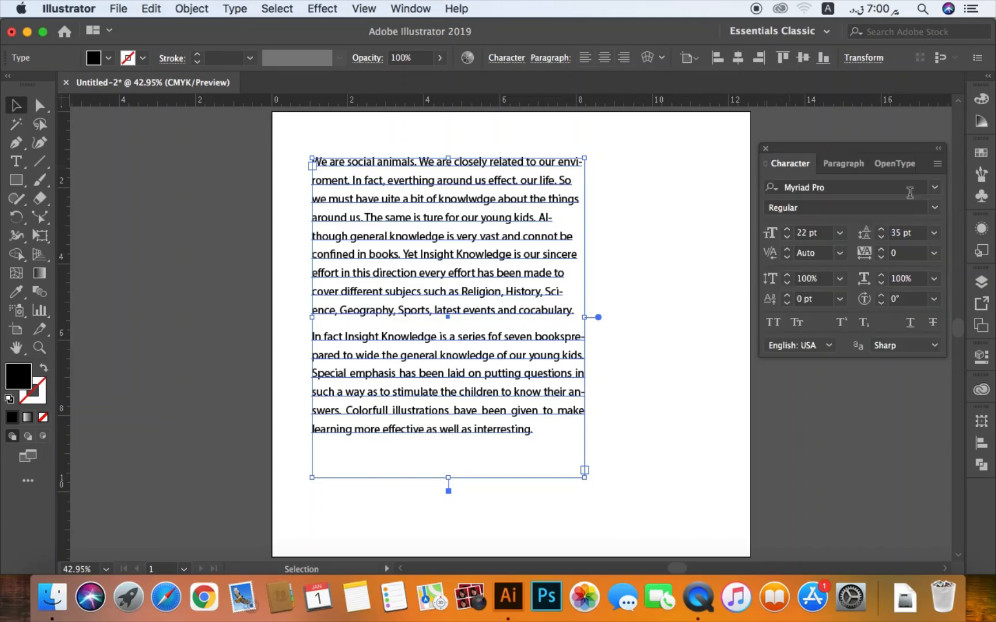
click(934, 233)
click(955, 270)
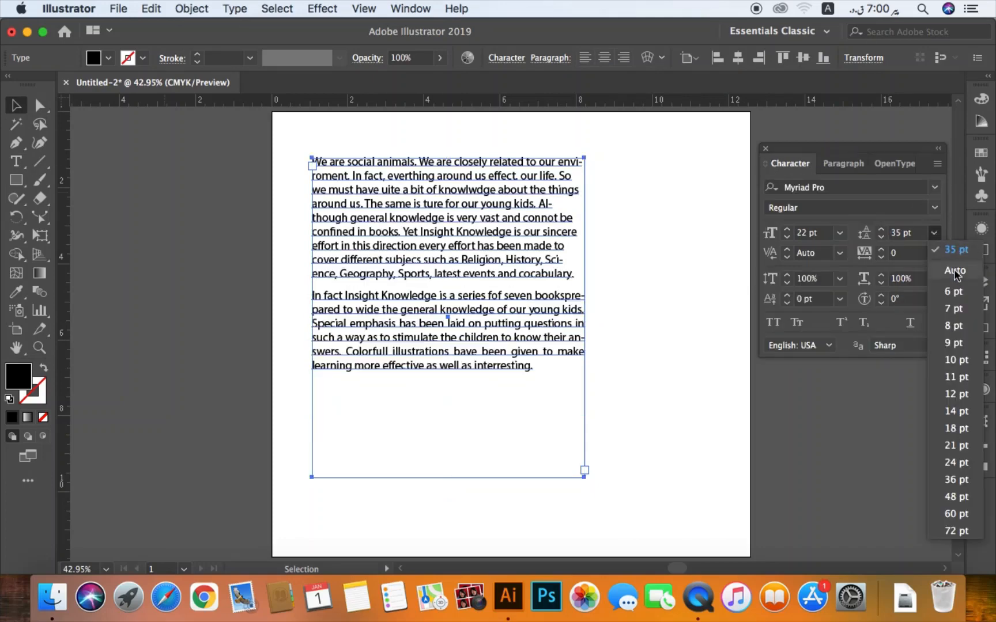
click(605, 272)
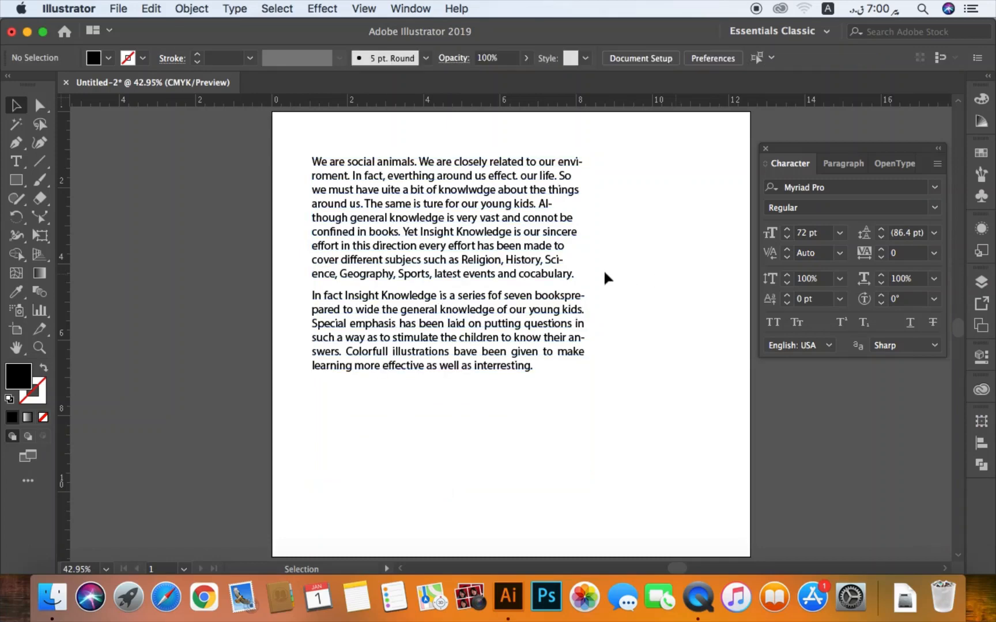
- Set the space after paragraph of the whole text frame to 0 pt
click(554, 304)
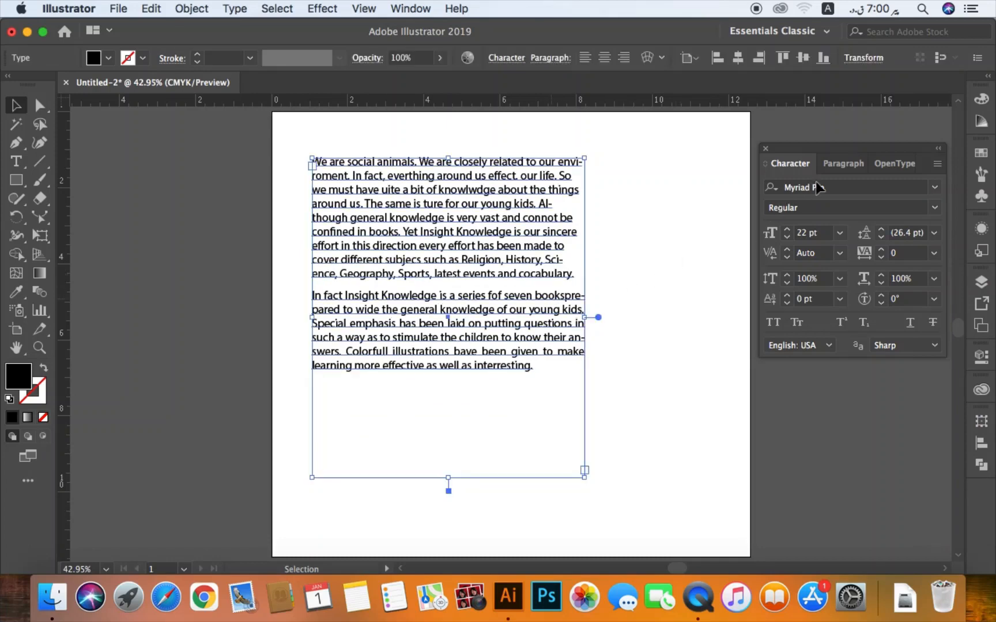
click(841, 164)
click(859, 264)
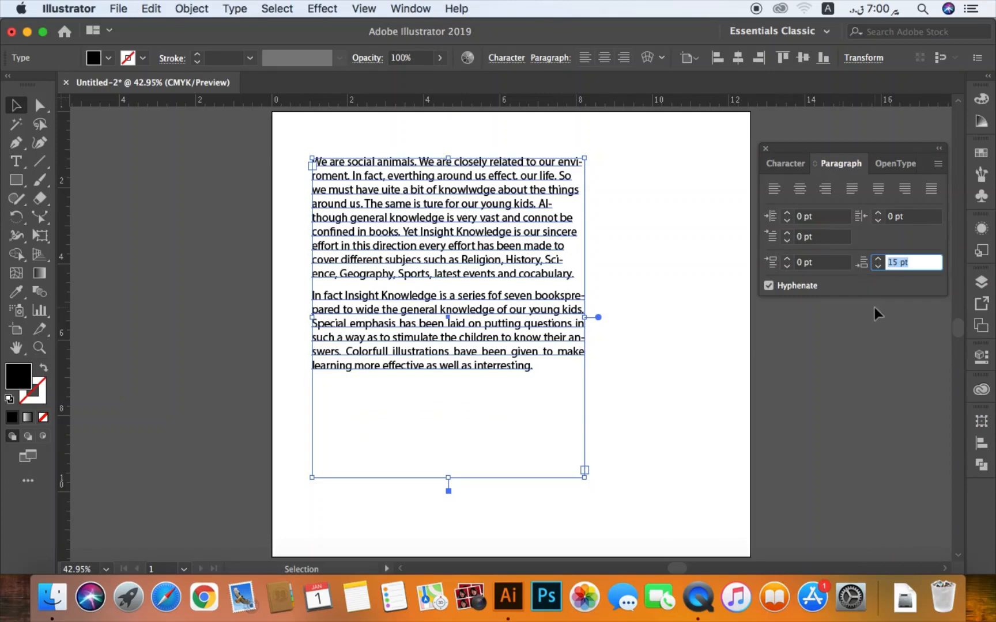
text(0)
key(Return)
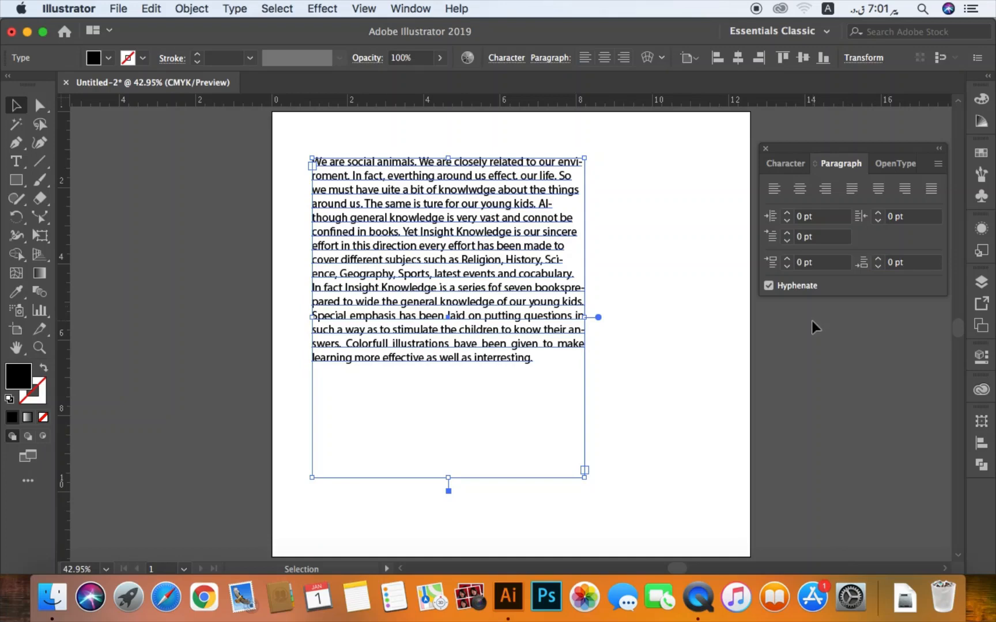
click(686, 346)
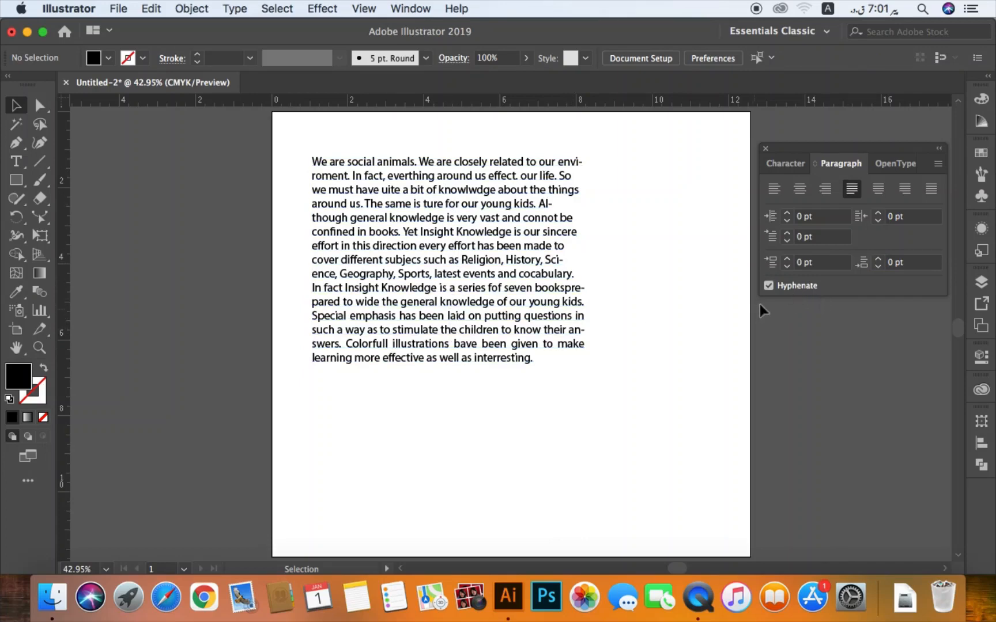
- Try a space before paragraph of 15 pt with no text selected
click(772, 265)
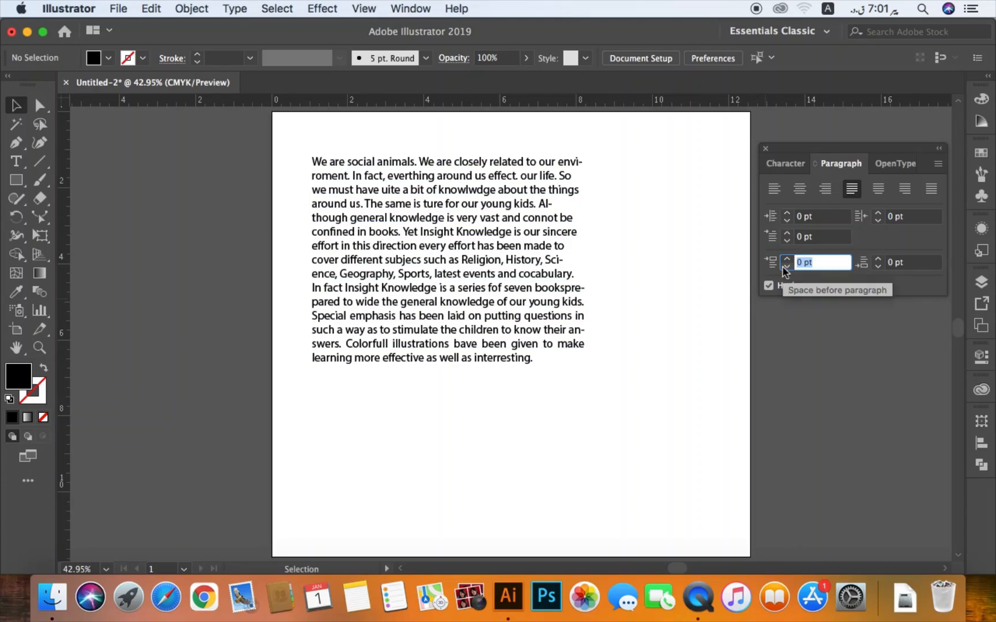
text(15)
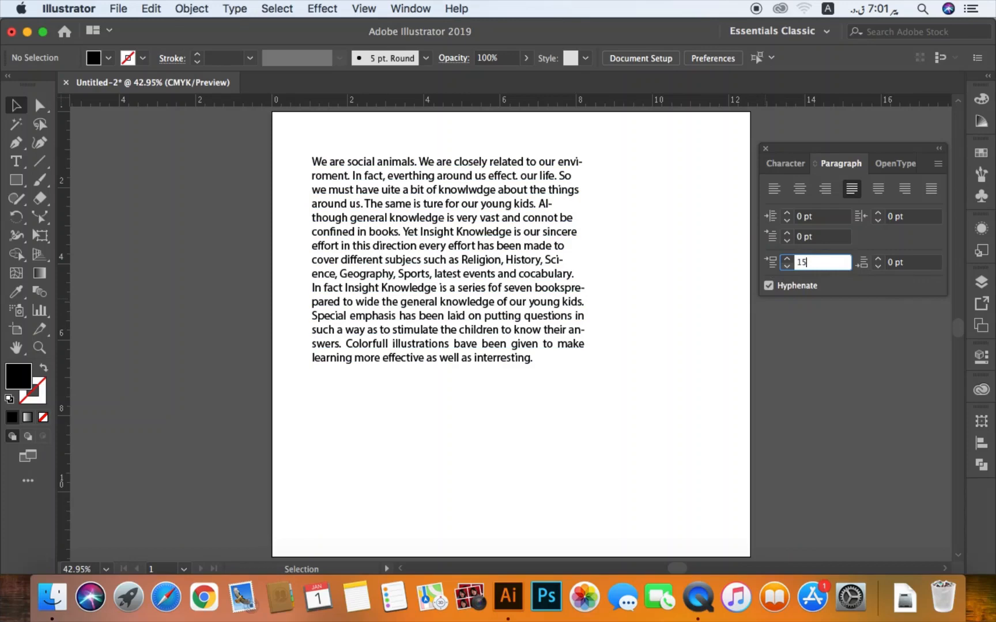
key(Return)
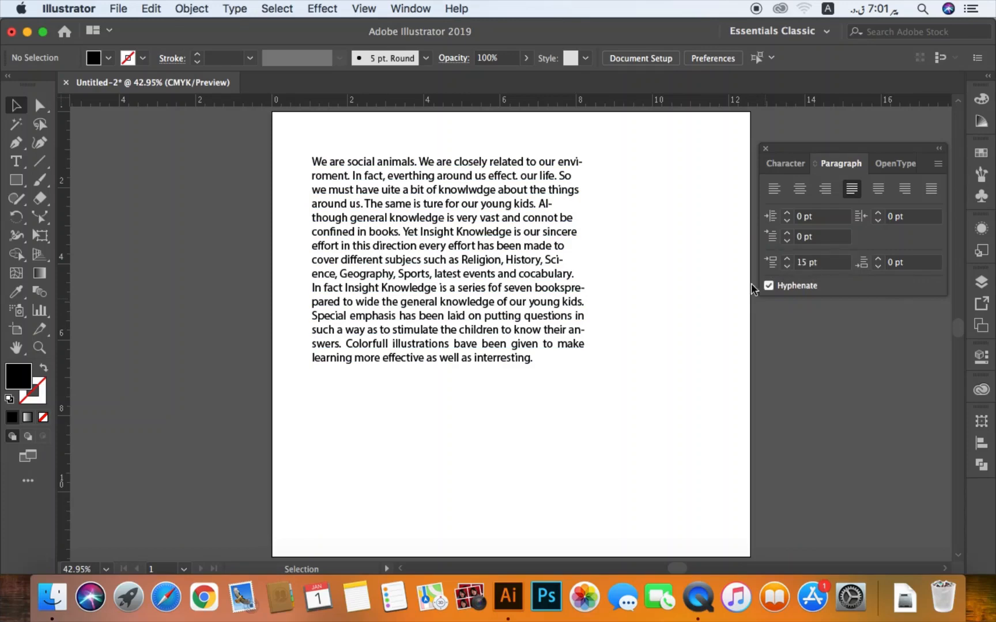
- Set the space before paragraph to 15 pt for the whole text frame
click(579, 296)
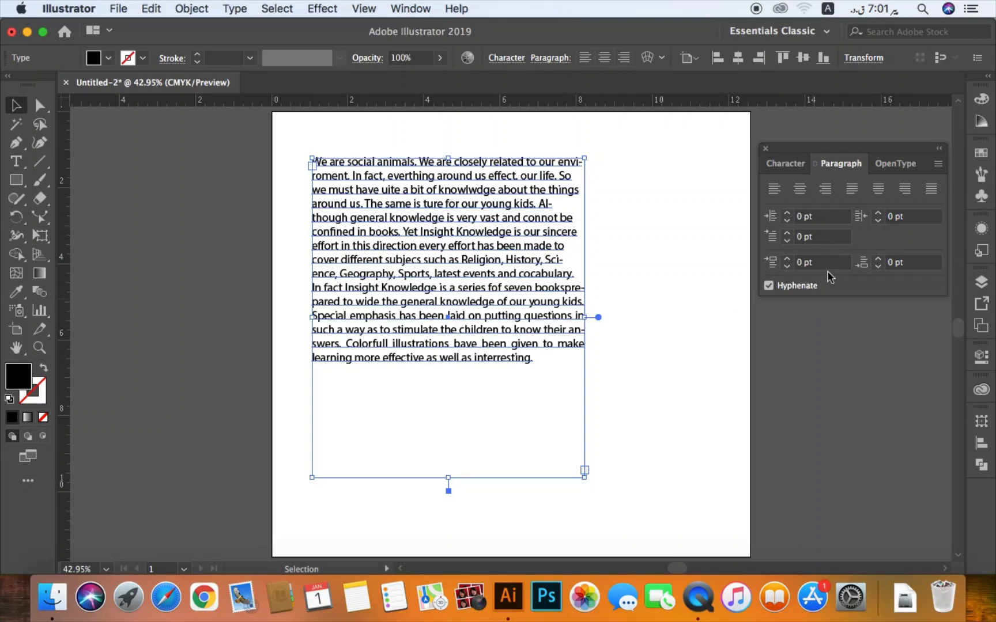
click(774, 266)
text(15)
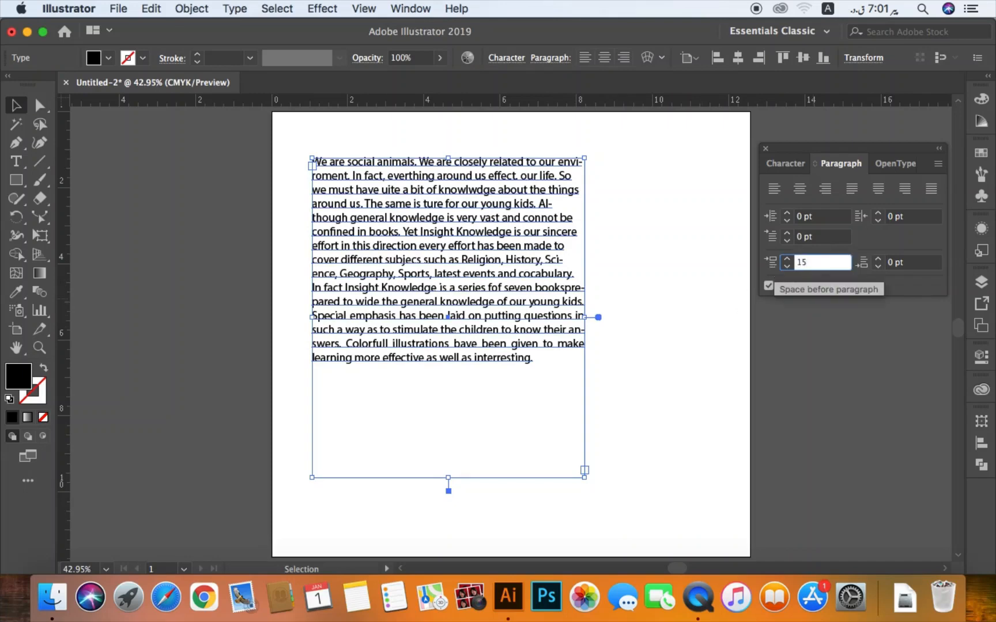
key(Return)
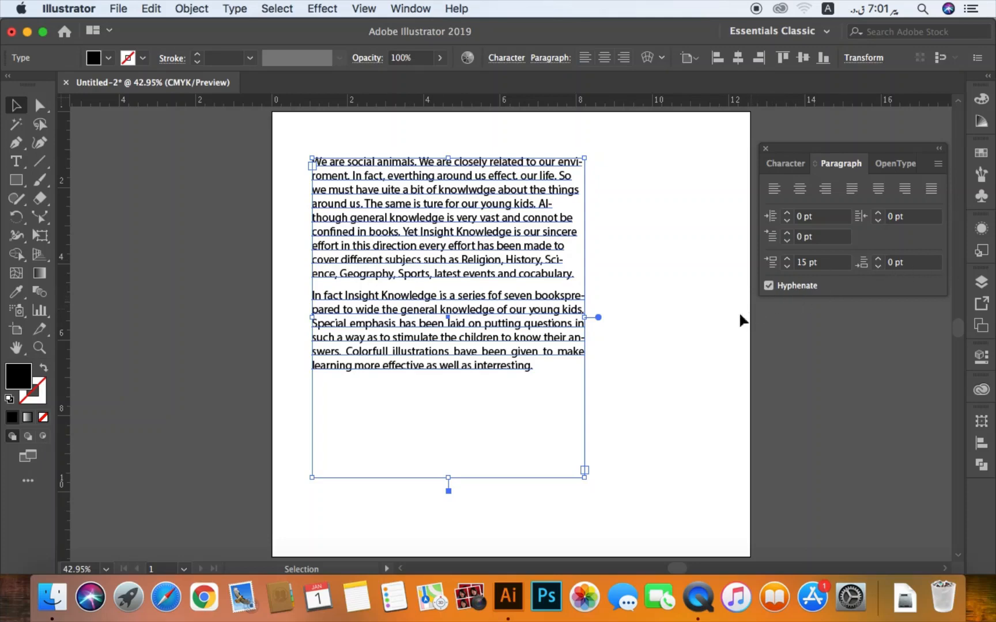
click(645, 233)
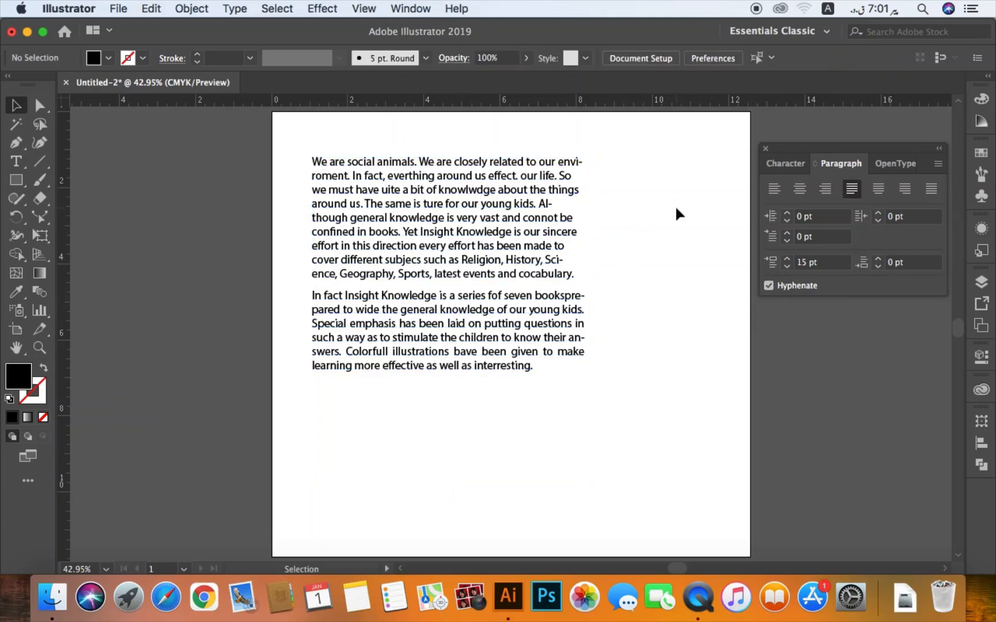
- Justify the whole text frame with the last lines aligned left and turn off hyphenation
click(567, 225)
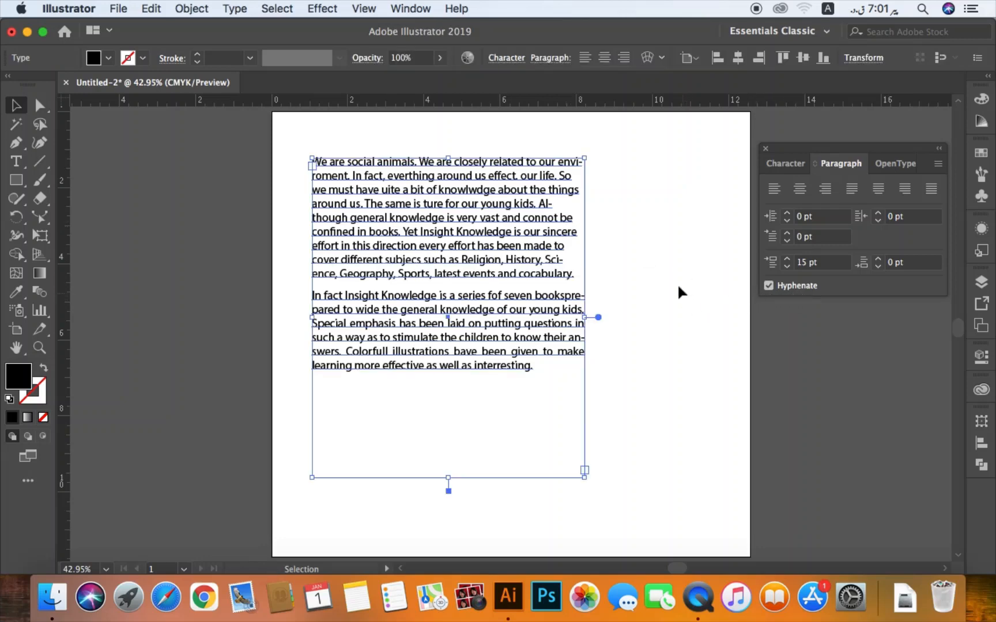
click(606, 177)
click(851, 190)
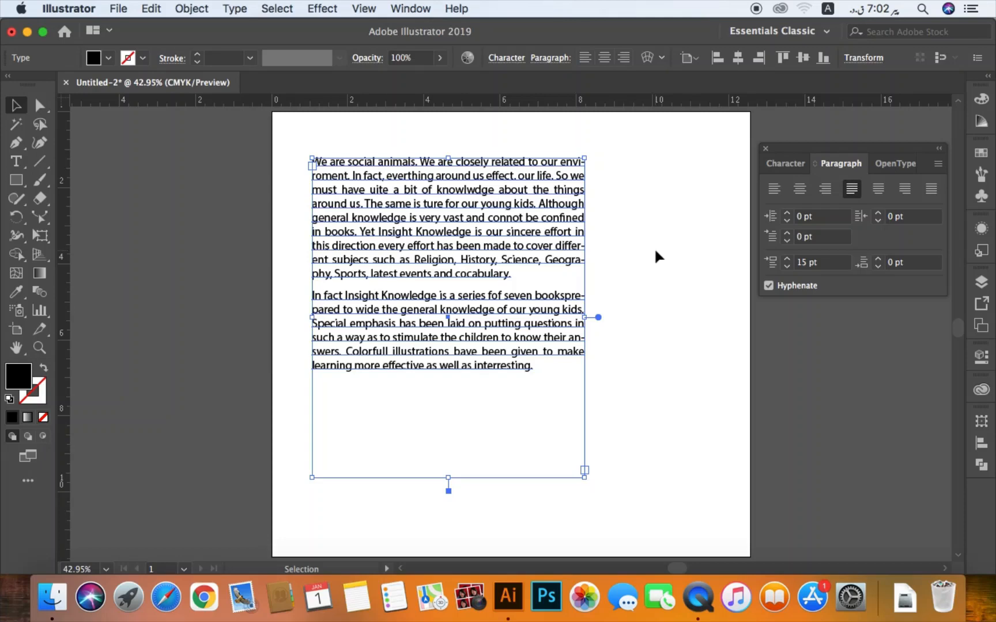
click(769, 286)
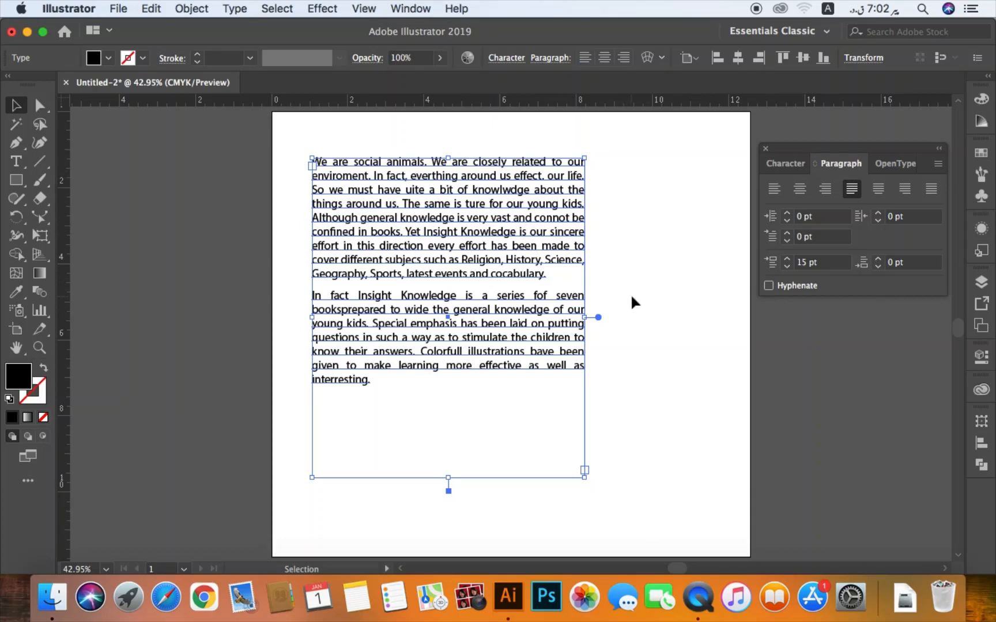
click(632, 273)
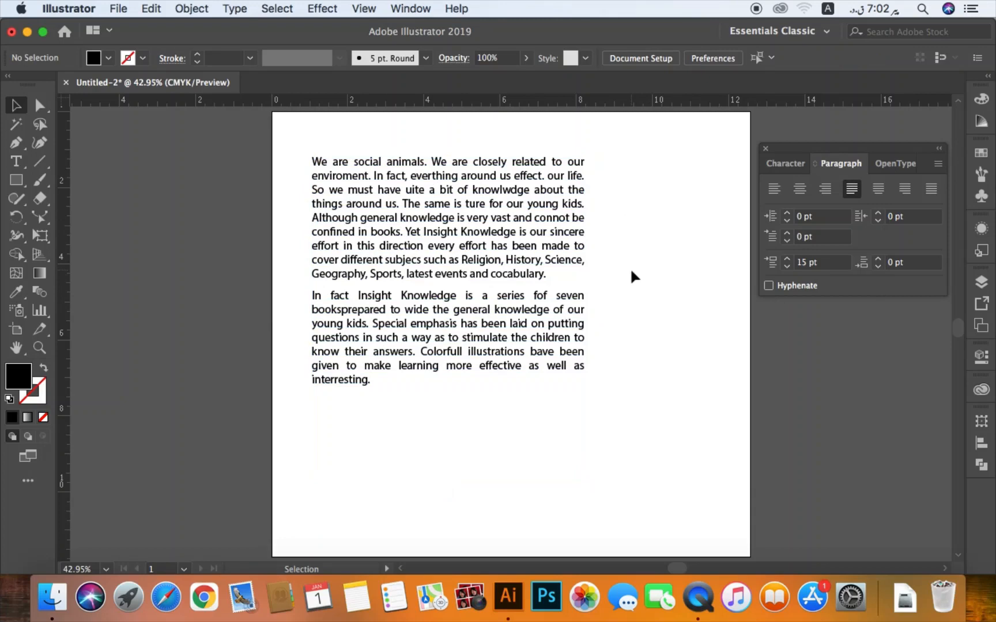
click(18, 164)
click(20, 167)
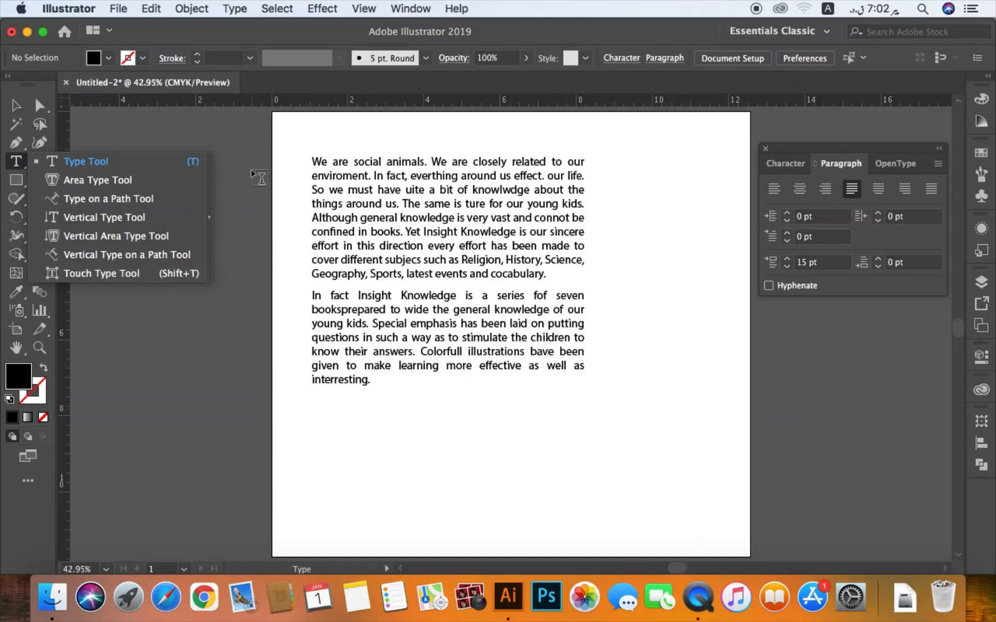
click(17, 106)
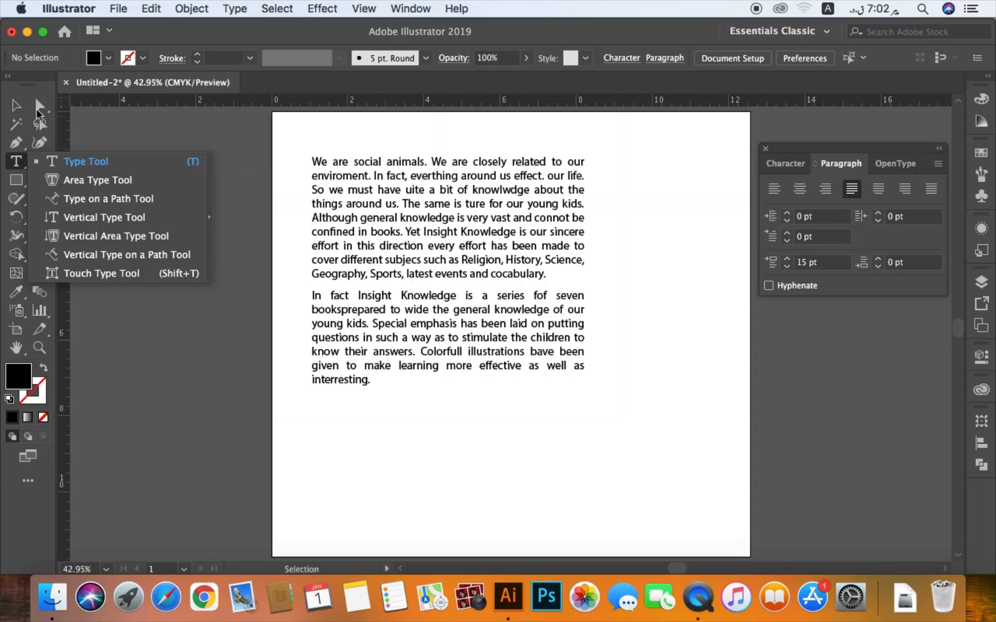